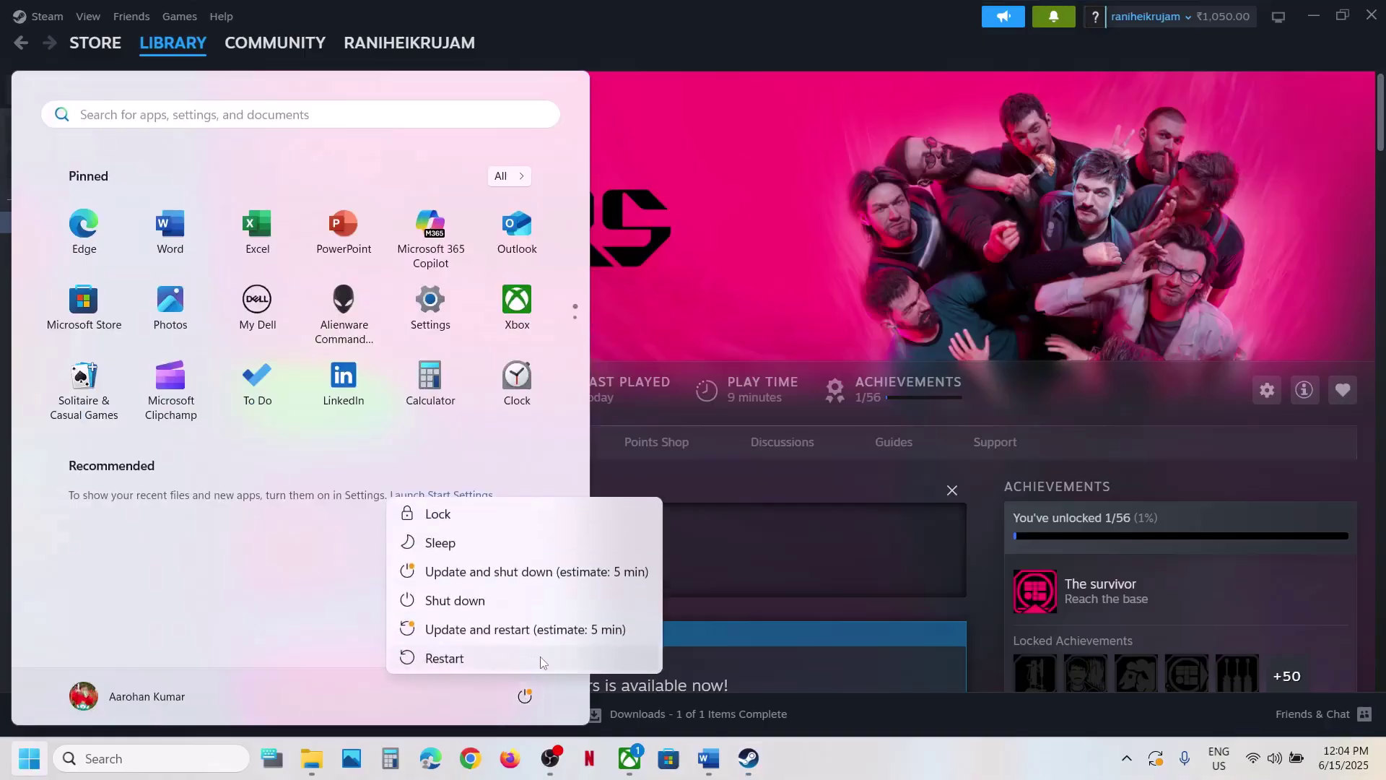
Step: Switch to the Word document and review the Step 2 instruction, highlighting the file name sl.pcl.dll
left_click(894, 287)
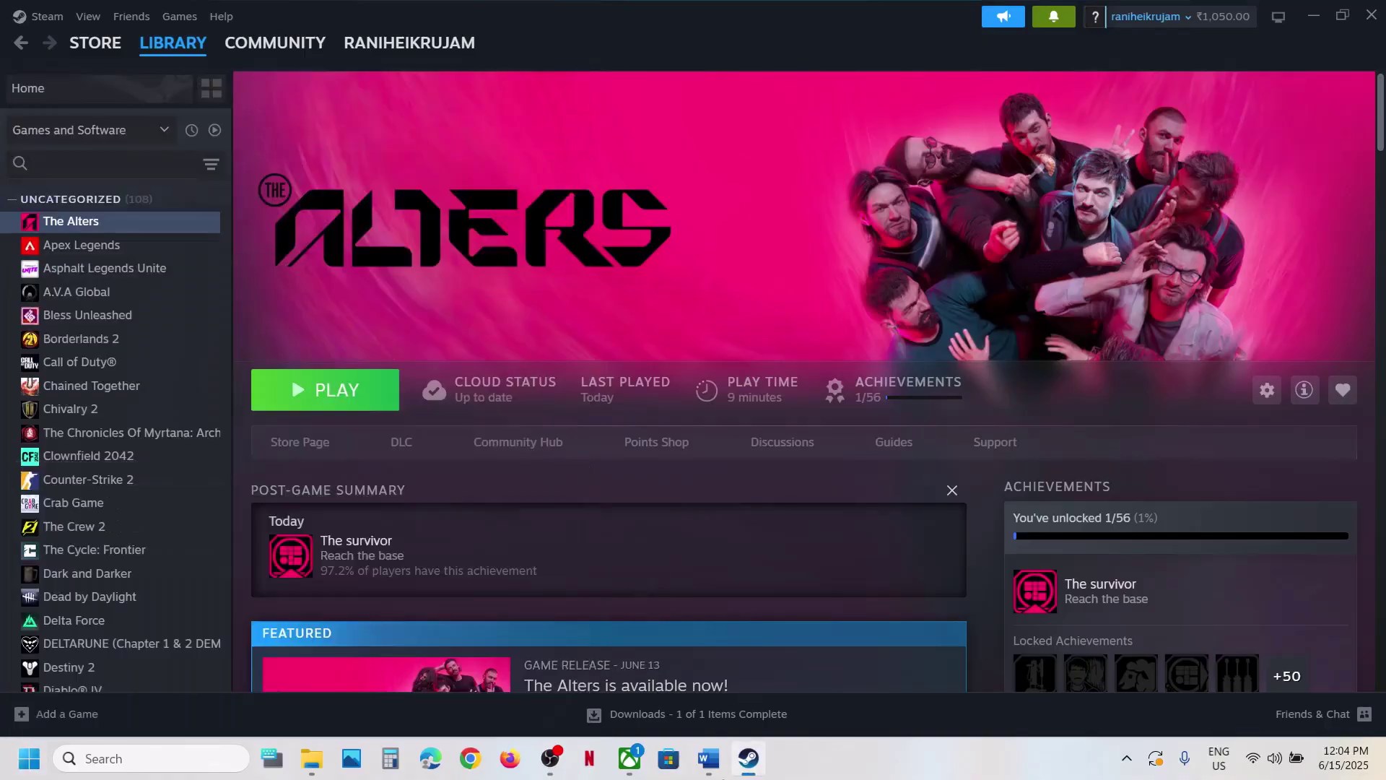
left_click(708, 758)
scroll(524, 412, "down", 3)
scroll(525, 412, "up", 1)
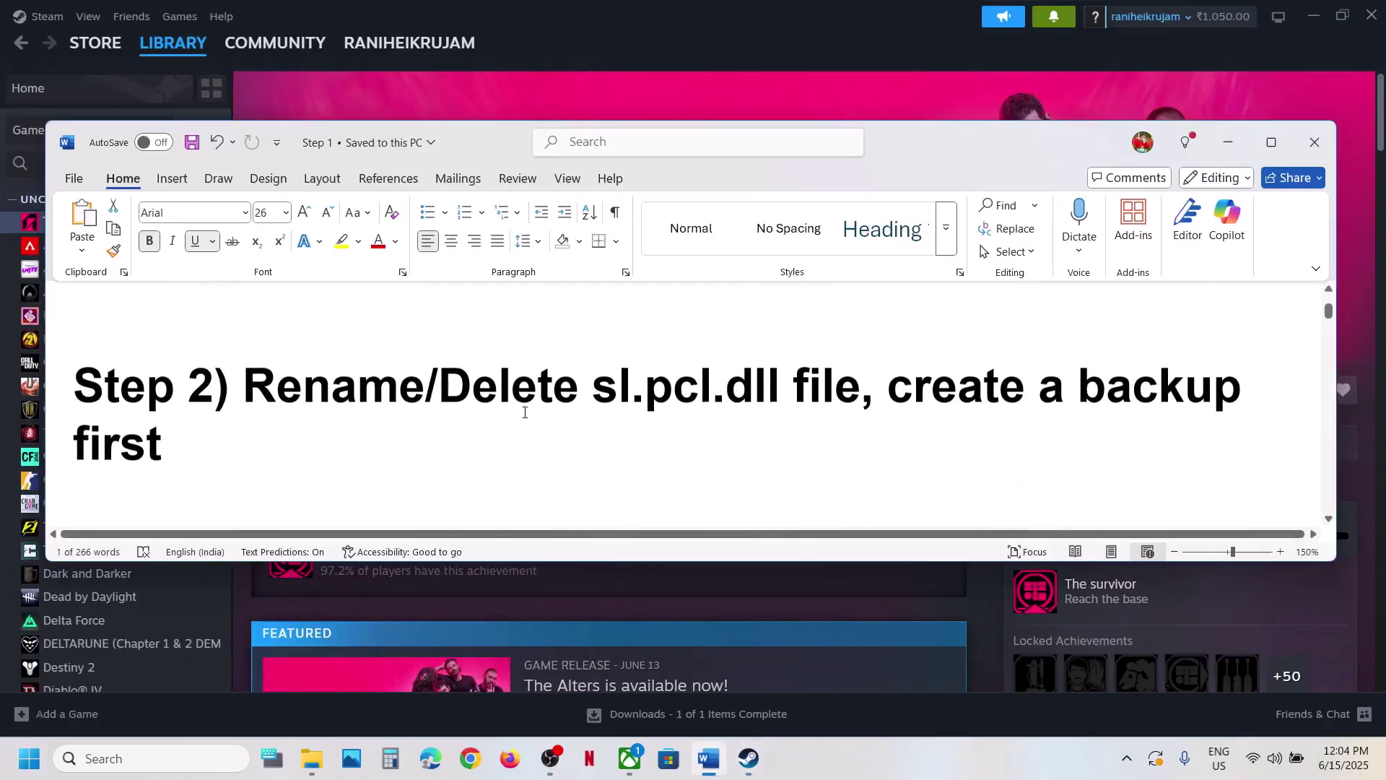
left_click_drag(602, 394, 780, 393)
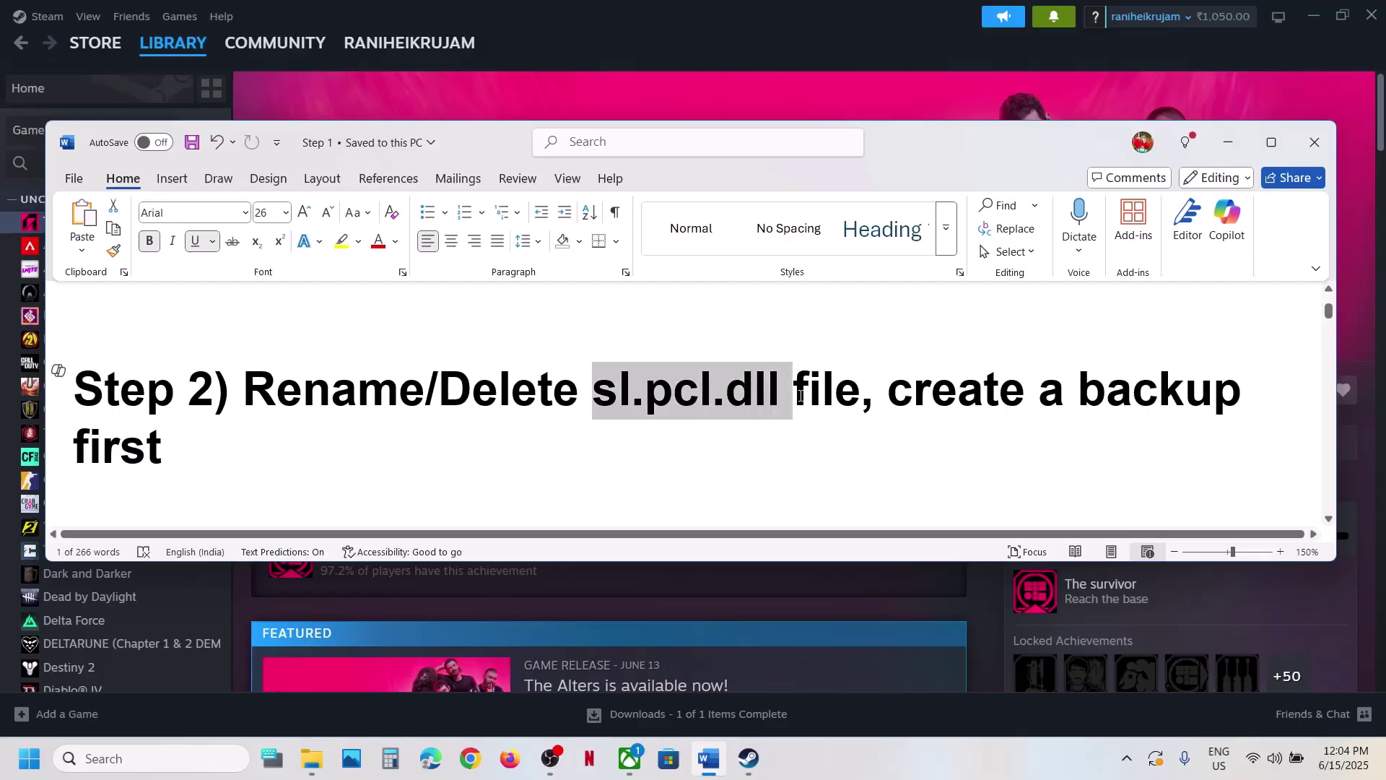
Step: Switch back to Steam and browse the local files of The Alters
left_click(769, 80)
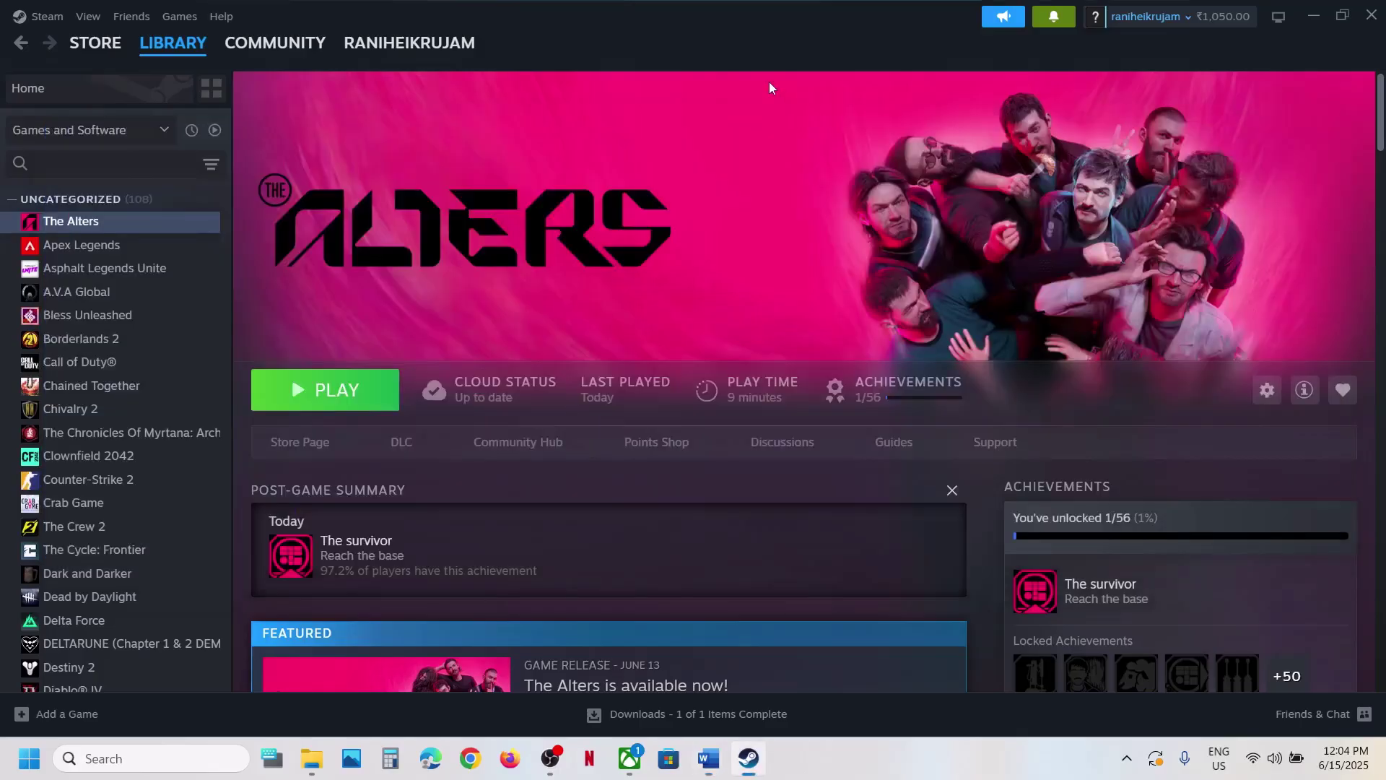
right_click(94, 223)
mouse_move(153, 338)
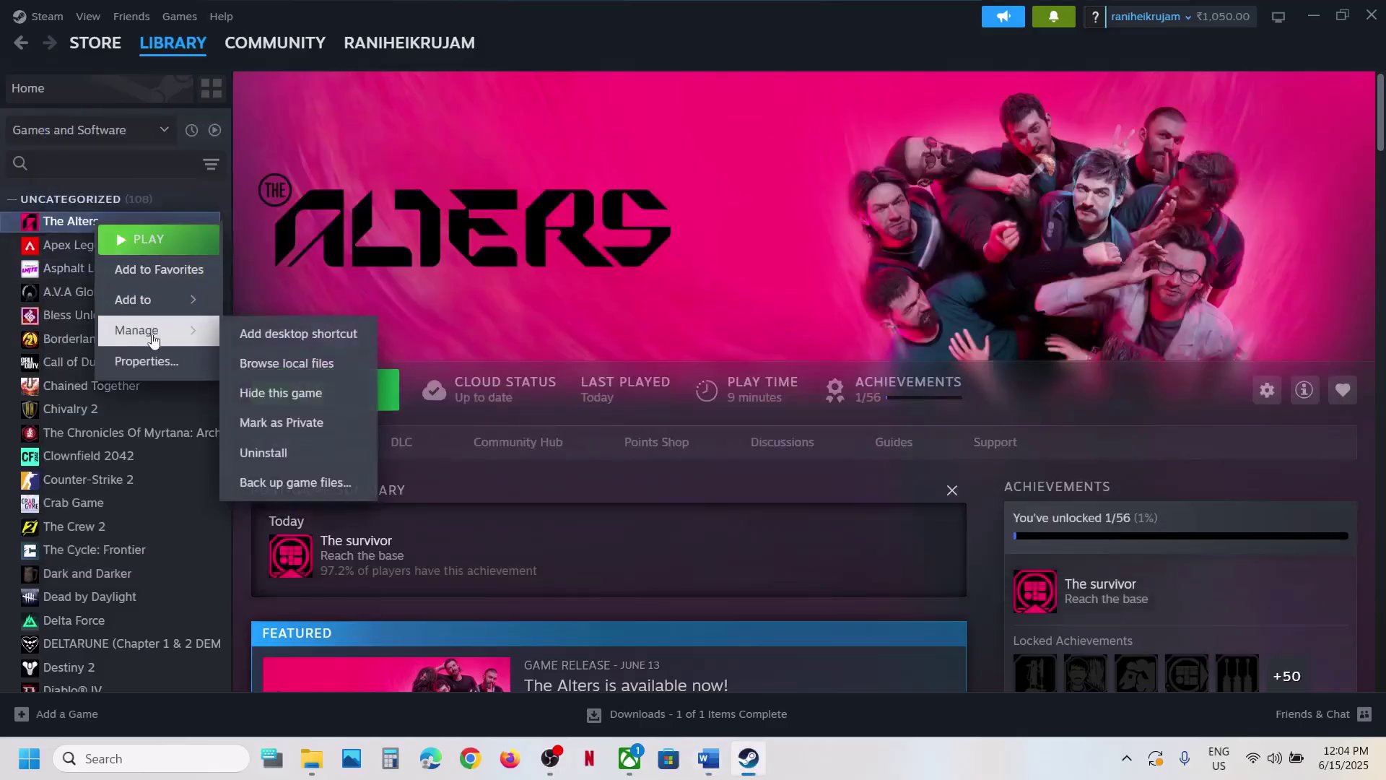
left_click(317, 365)
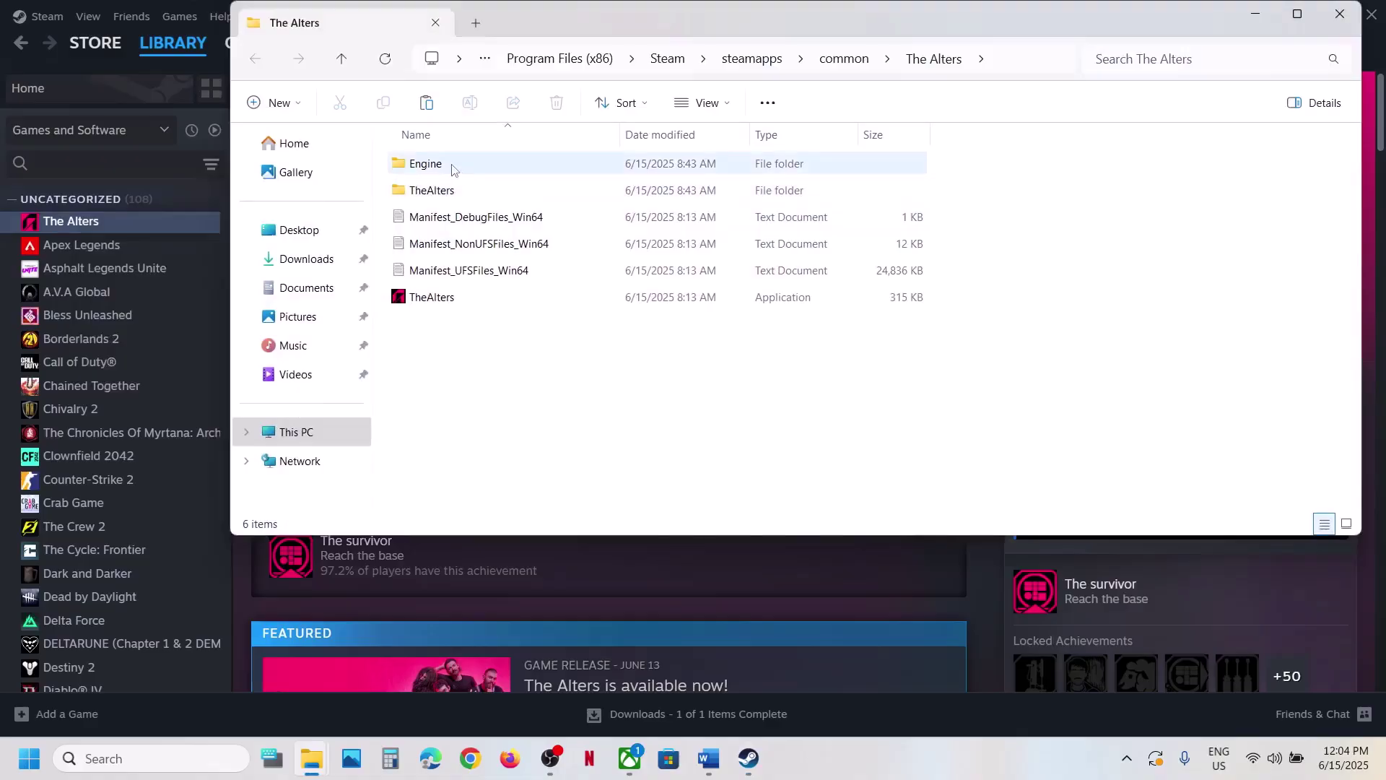
Step: Navigate from the game folder to Engine > Plugins > Streamline > Binaries > ThirdParty > Win64
double_click(448, 166)
double_click(428, 218)
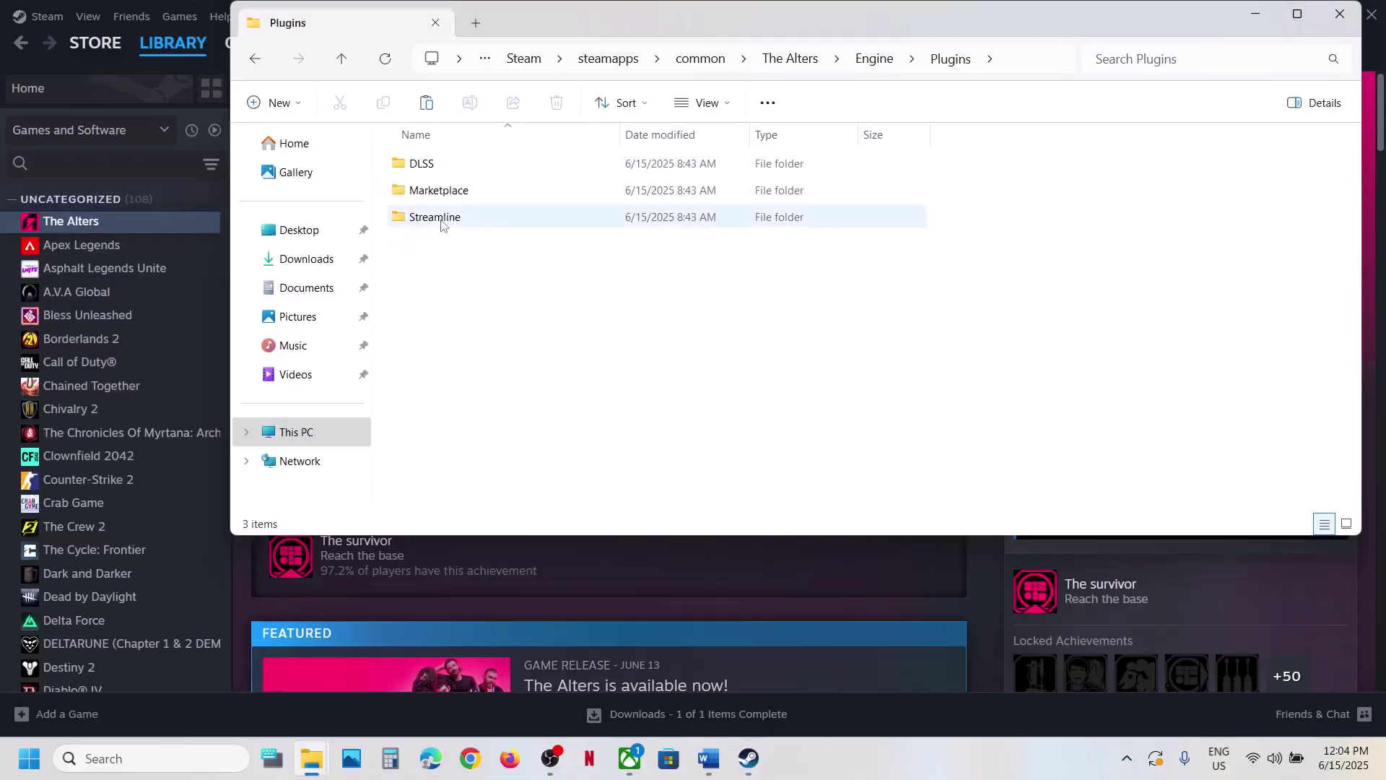
double_click(435, 216)
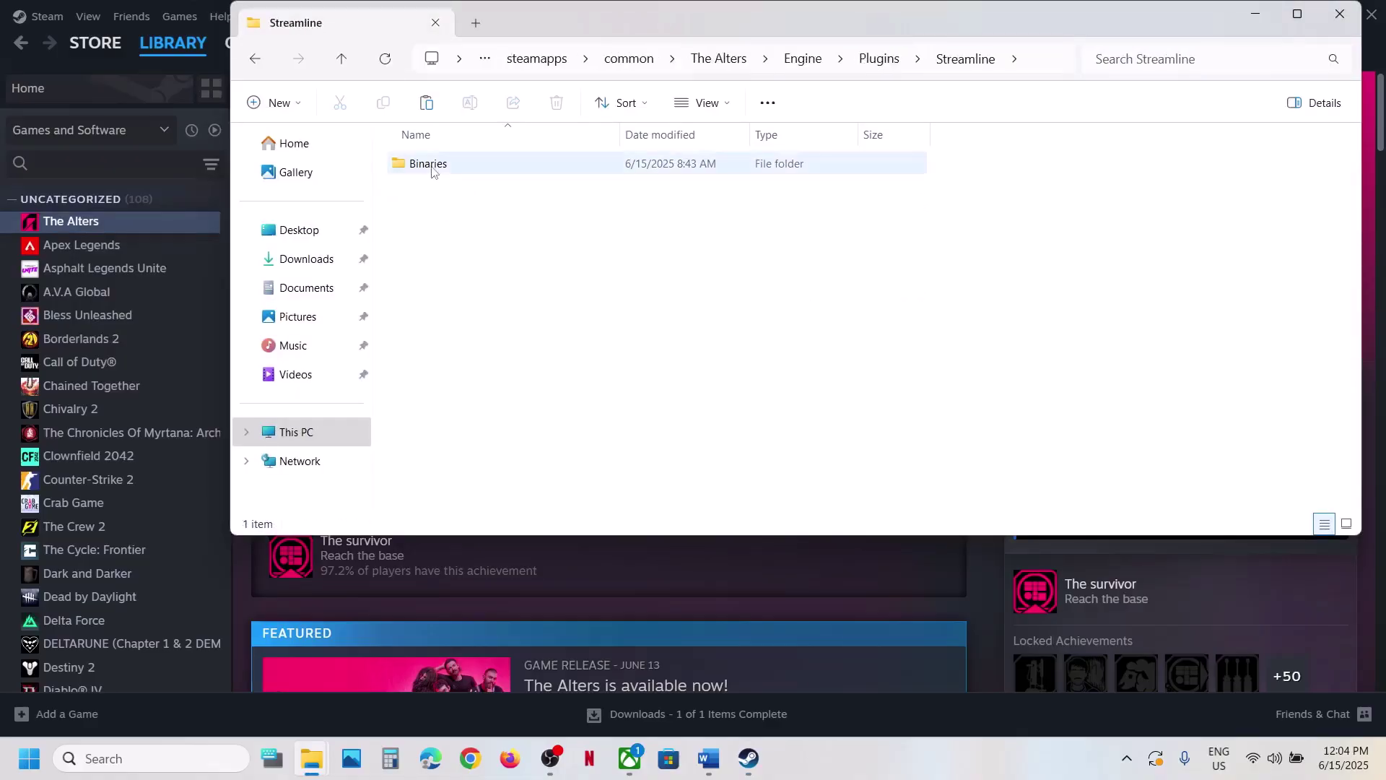
double_click(432, 166)
double_click(432, 166)
left_click(432, 166)
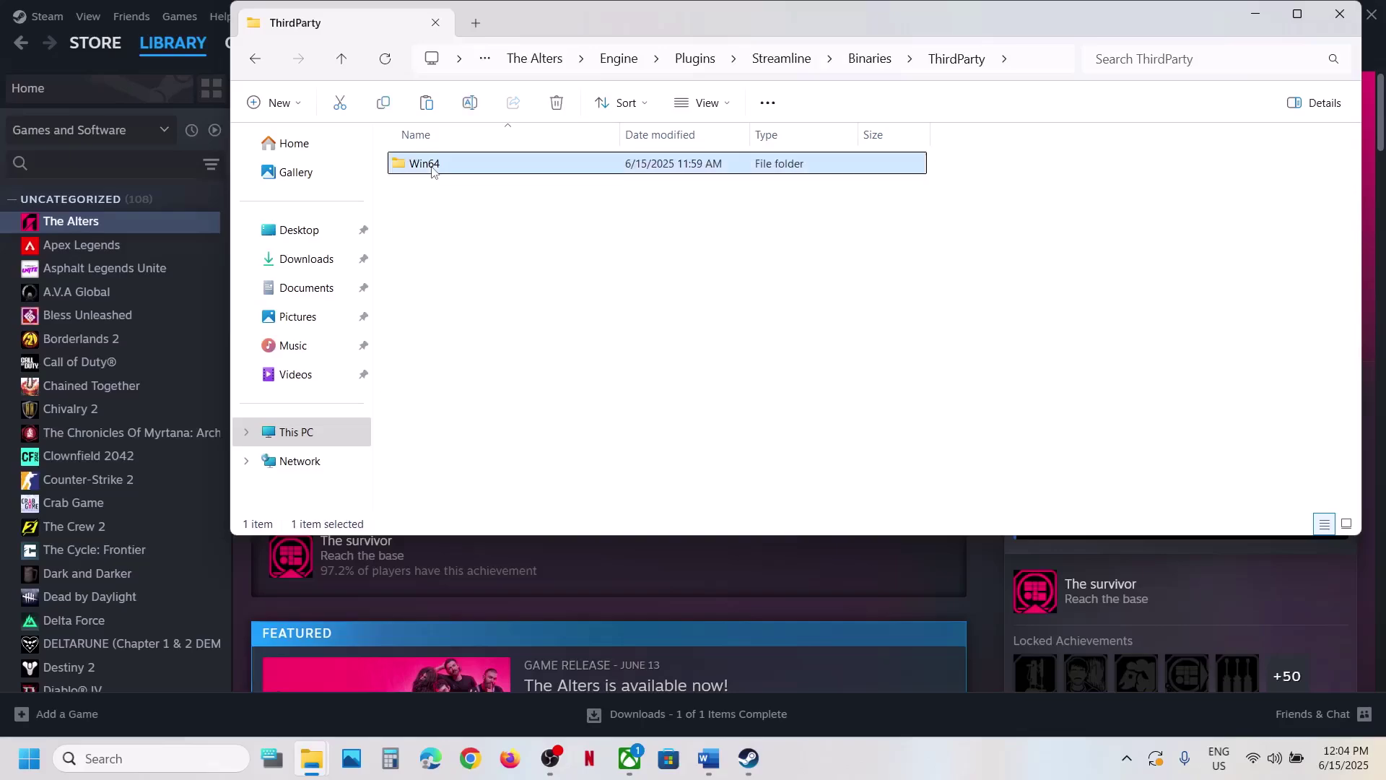
double_click(432, 166)
Step: Rename sl.pcl.dll.old to sl.pcl.dll in the Win64 folder, accepting the file extension change
right_click(442, 323)
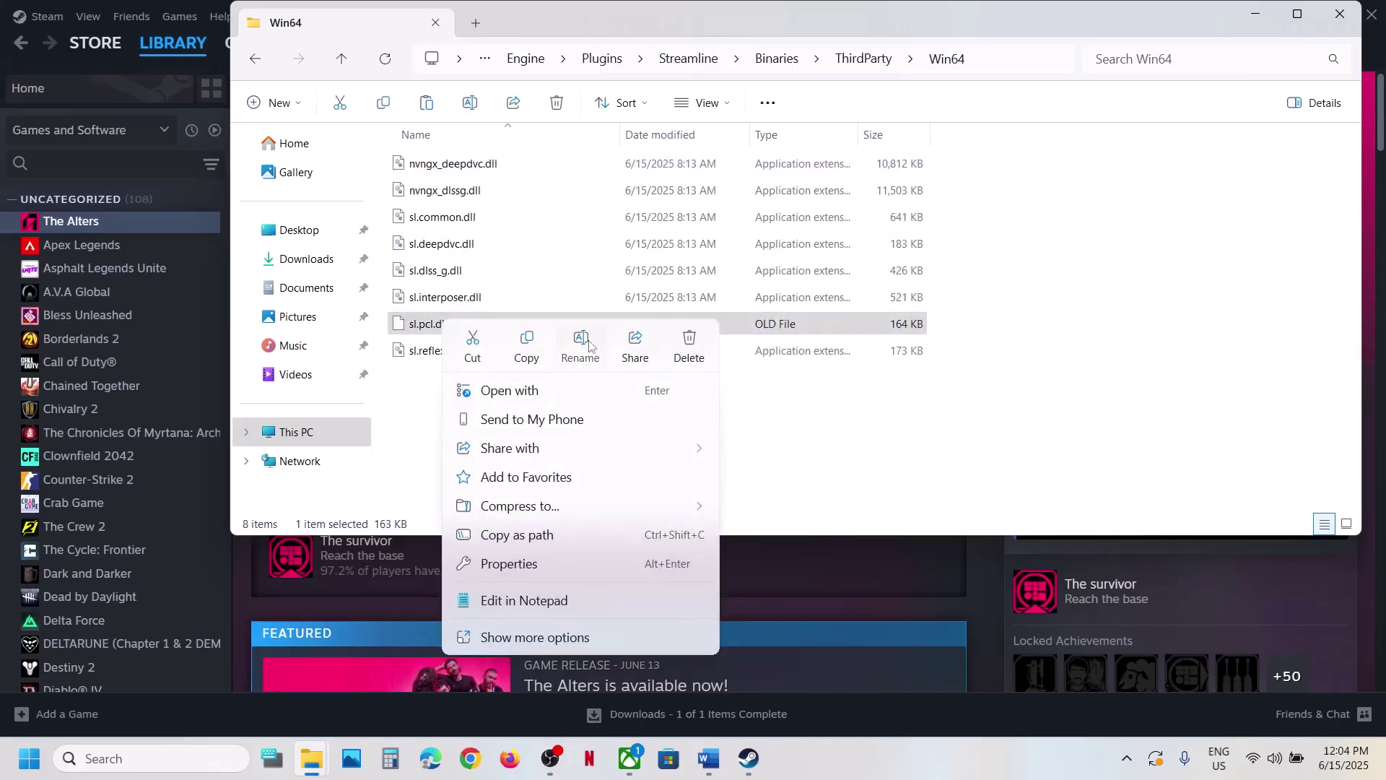
key("Escape")
left_click(433, 350)
left_click(479, 324)
right_click(482, 325)
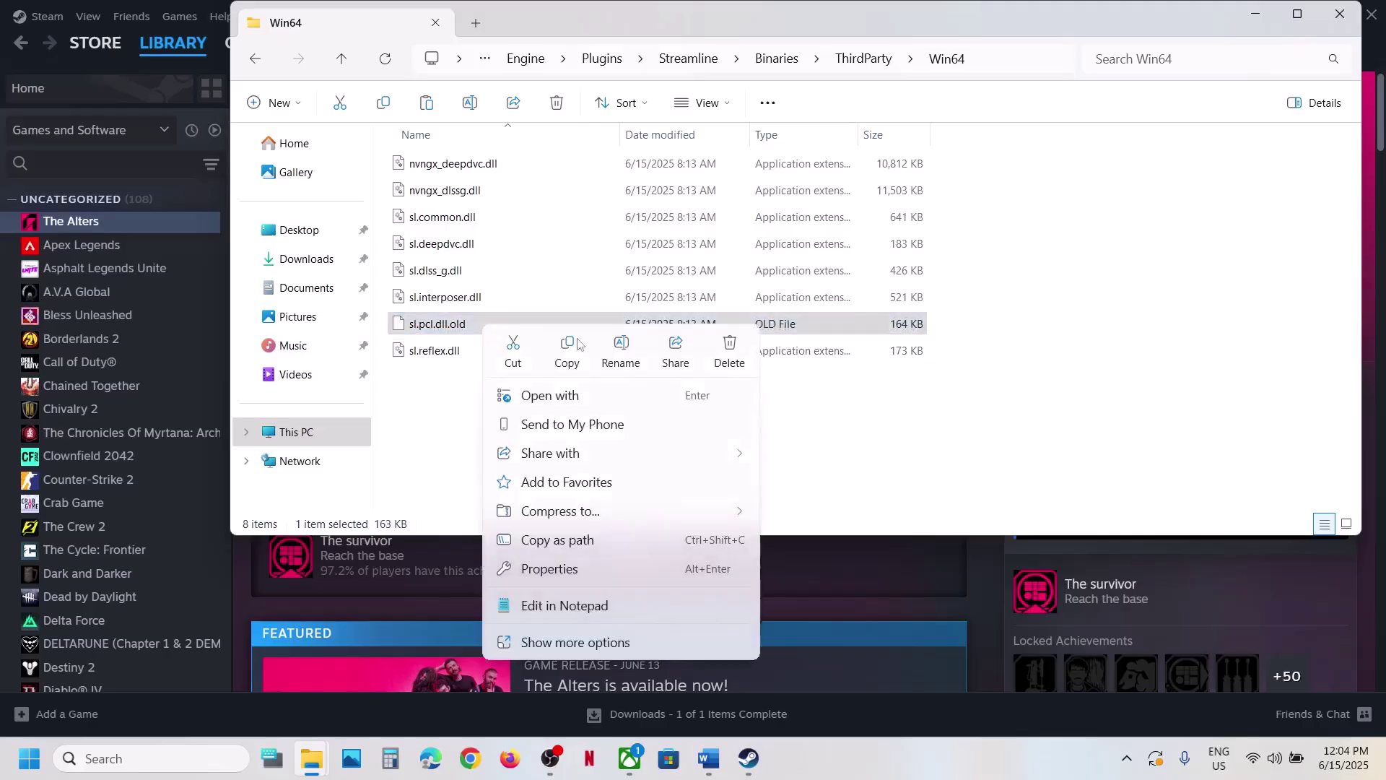
left_click(620, 352)
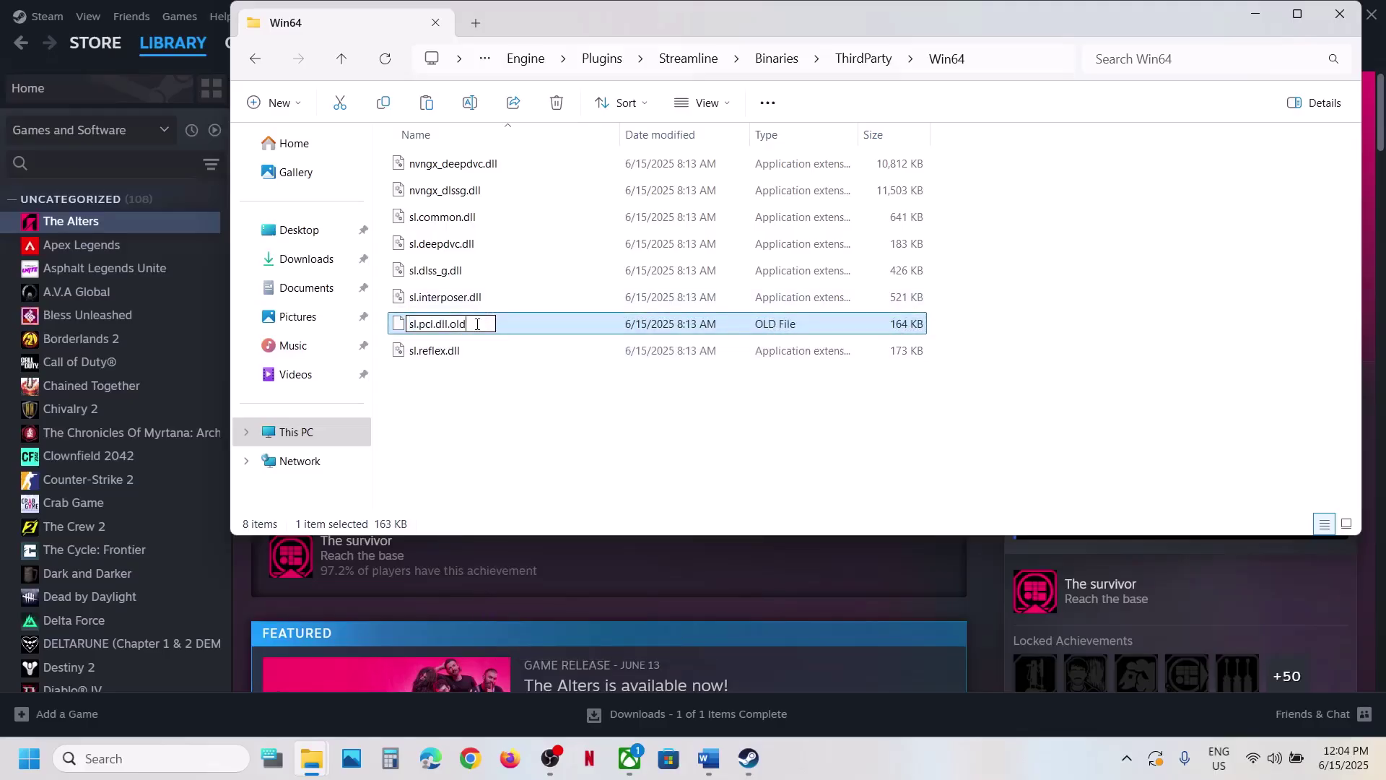
left_click(517, 444)
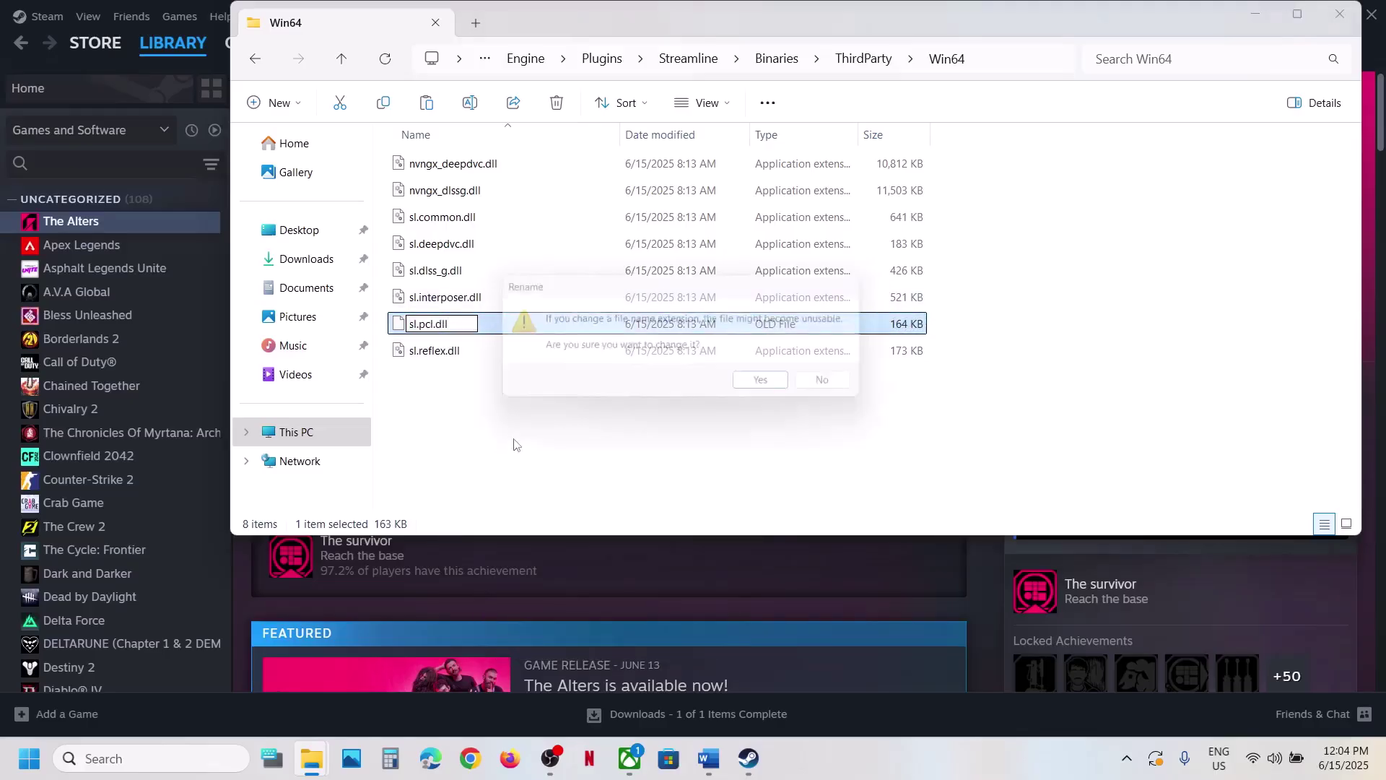
left_click(773, 387)
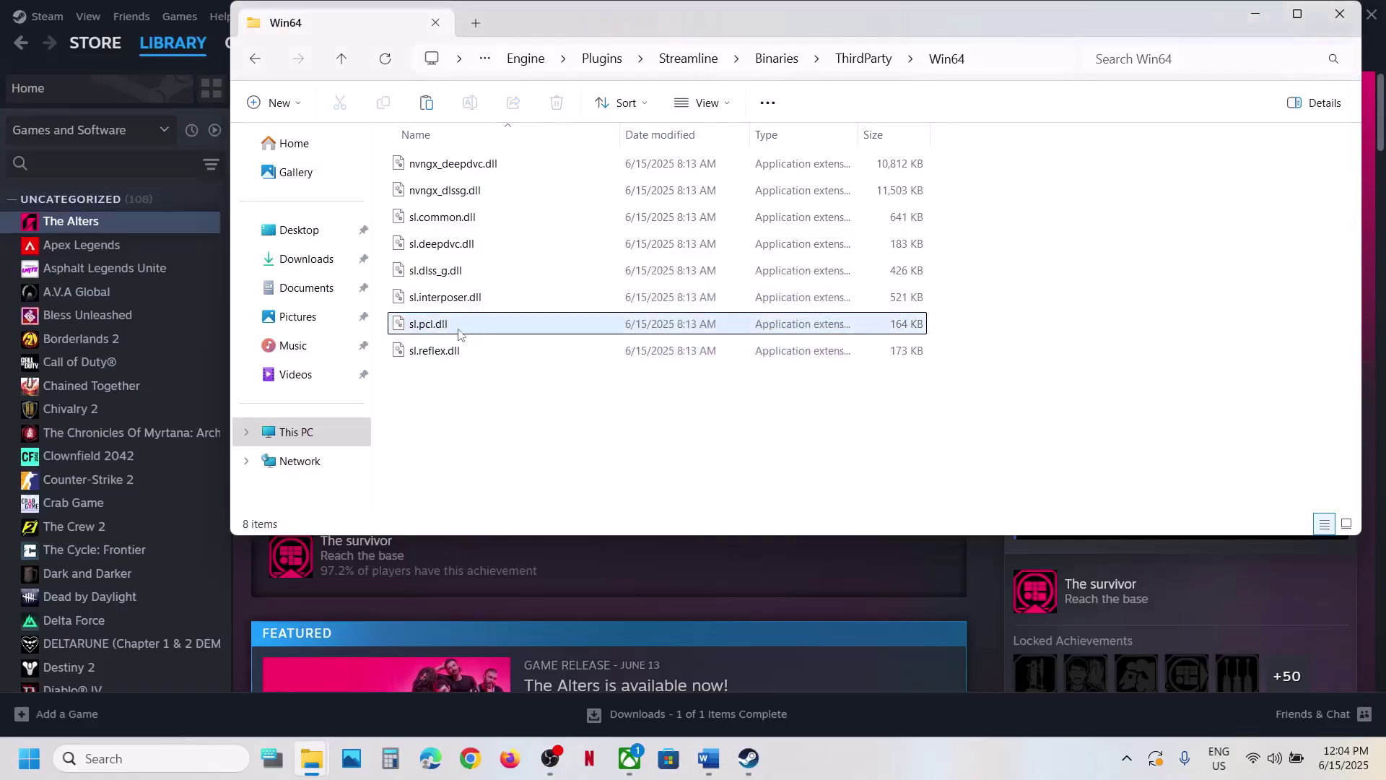
Step: Copy sl.pcl.dll from the Win64 folder to the desktop as a backup and place it in an empty area there
right_click(458, 334)
right_click(445, 328)
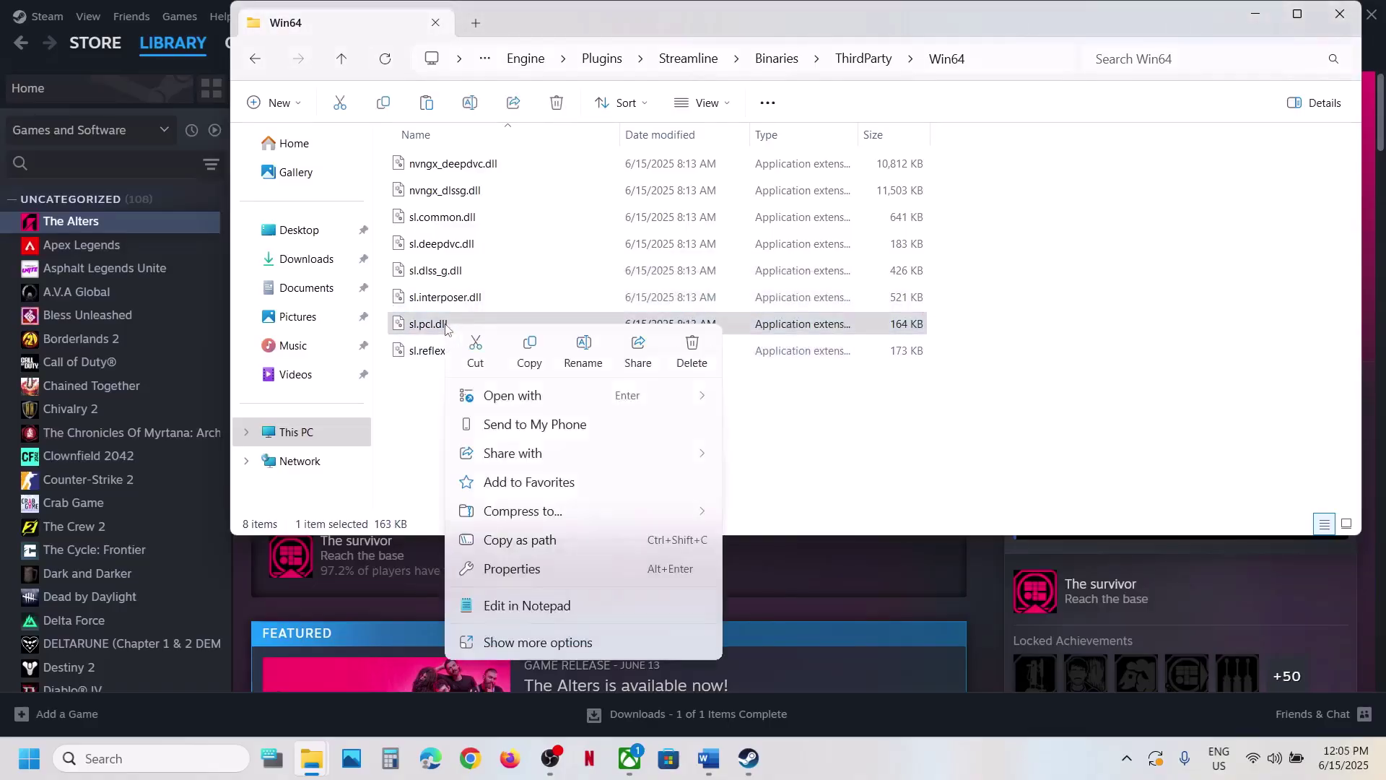
left_click(539, 356)
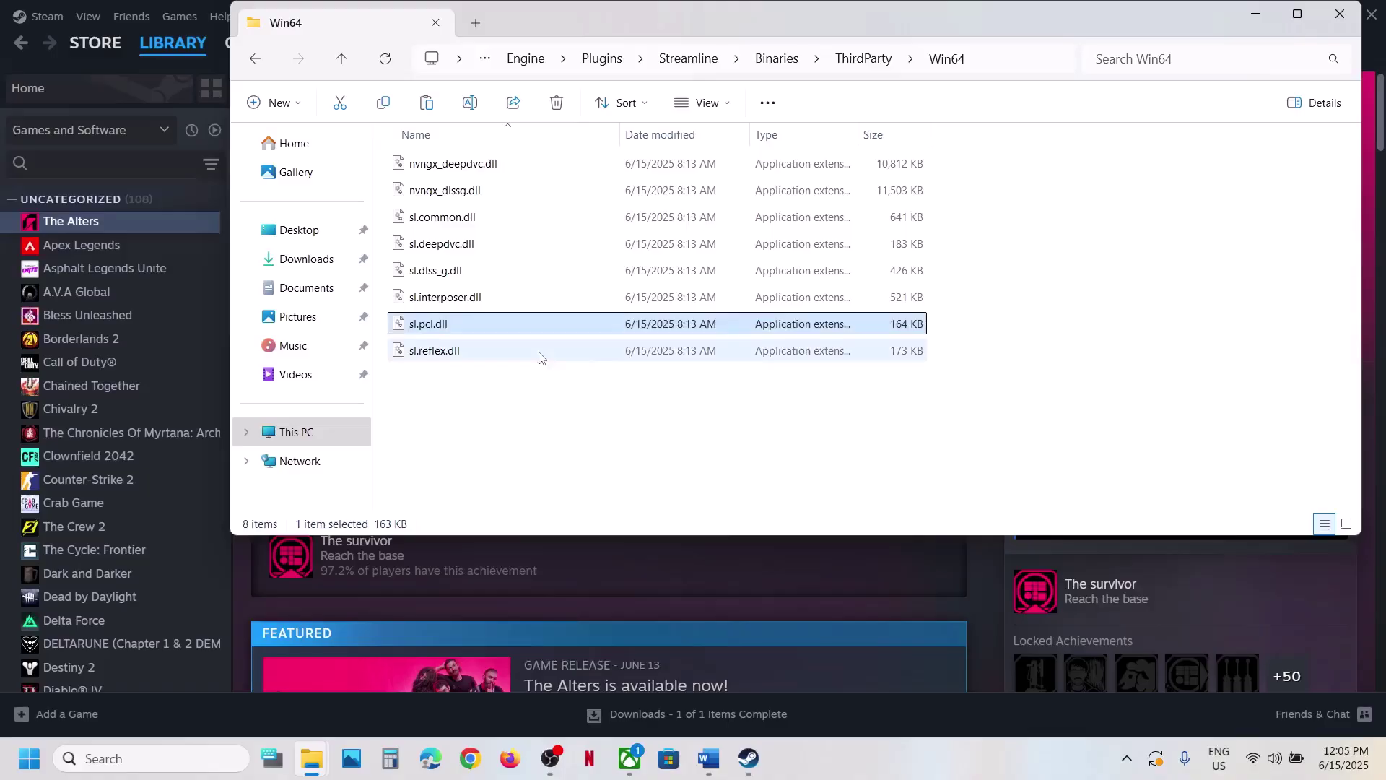
key("super+d")
key("ctrl+v")
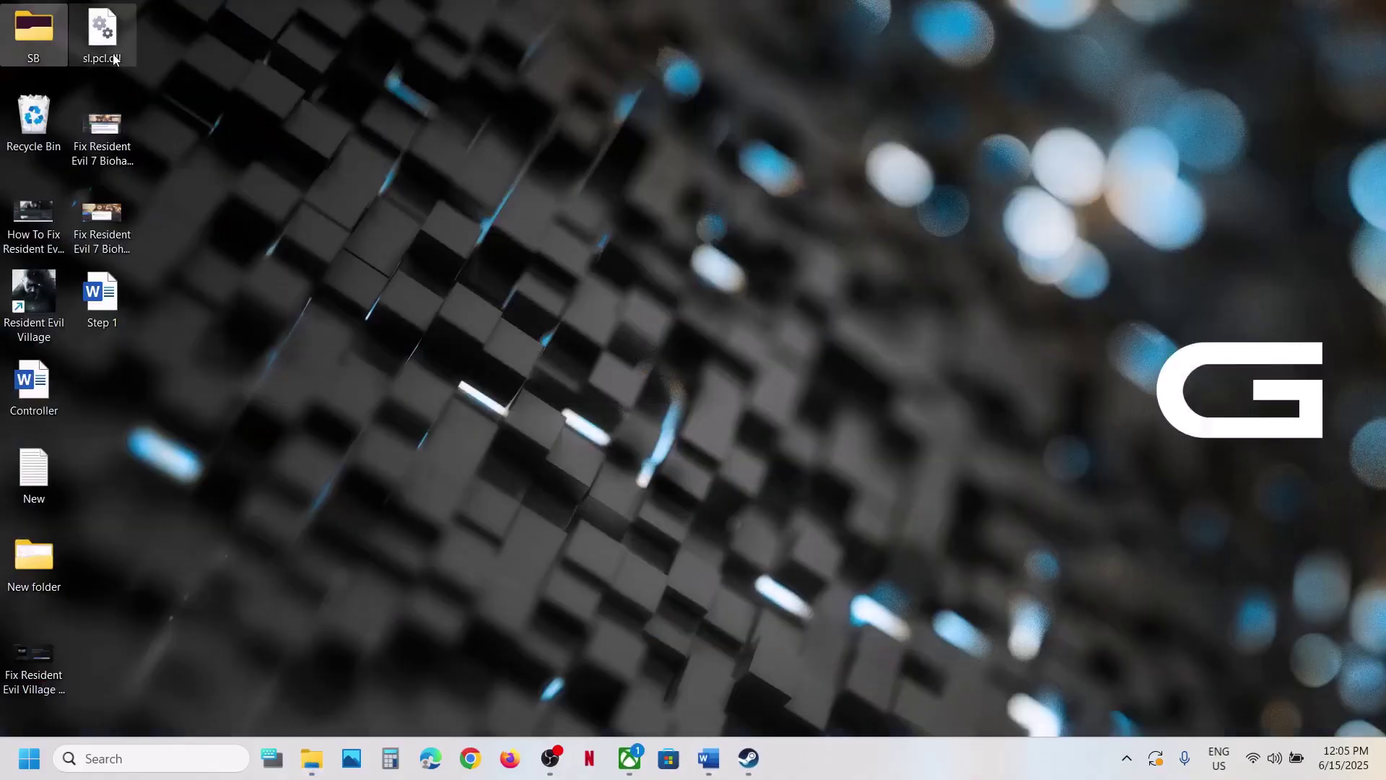
left_click_drag(113, 59, 495, 174)
left_click_drag(625, 284, 676, 290)
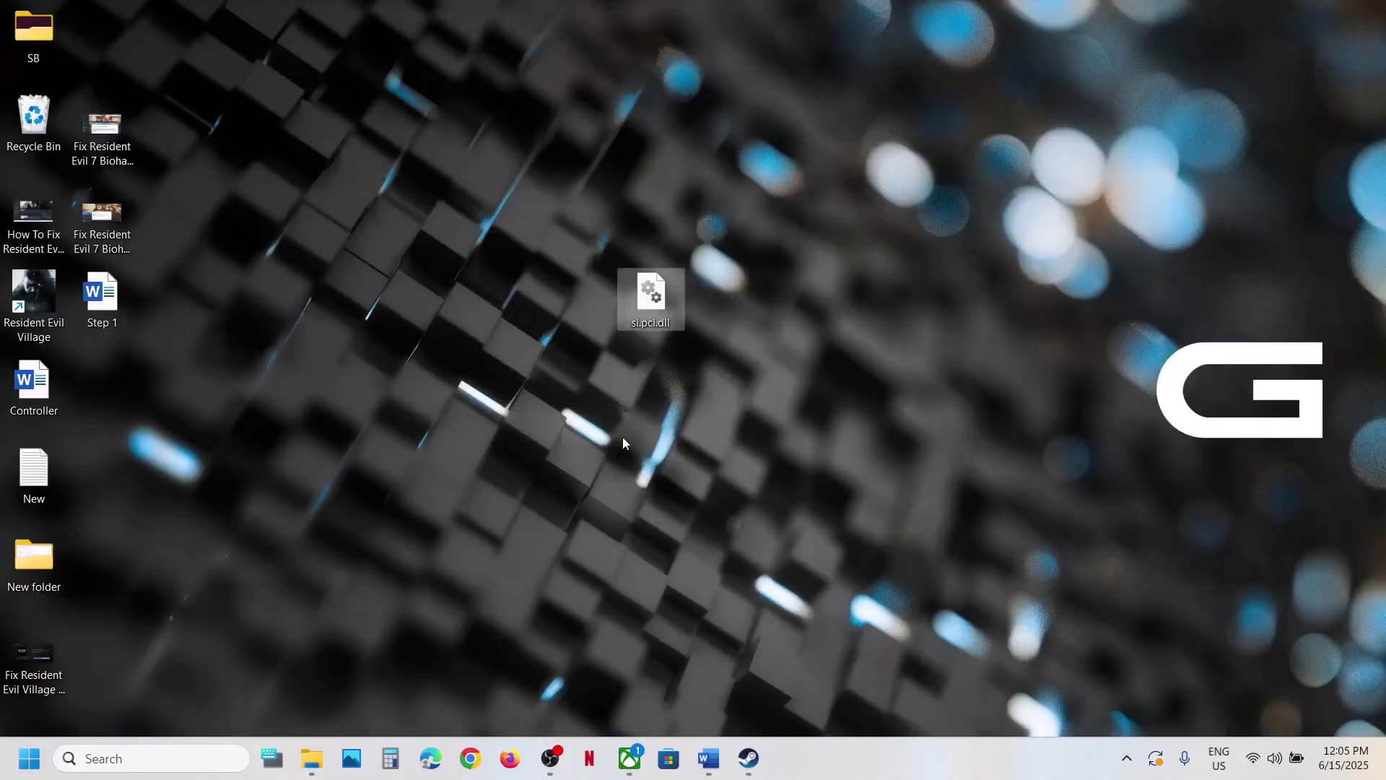
Step: Return to the Win64 folder and rename sl.pcl.dll to sl.pcl.dll.old
mouse_move(311, 765)
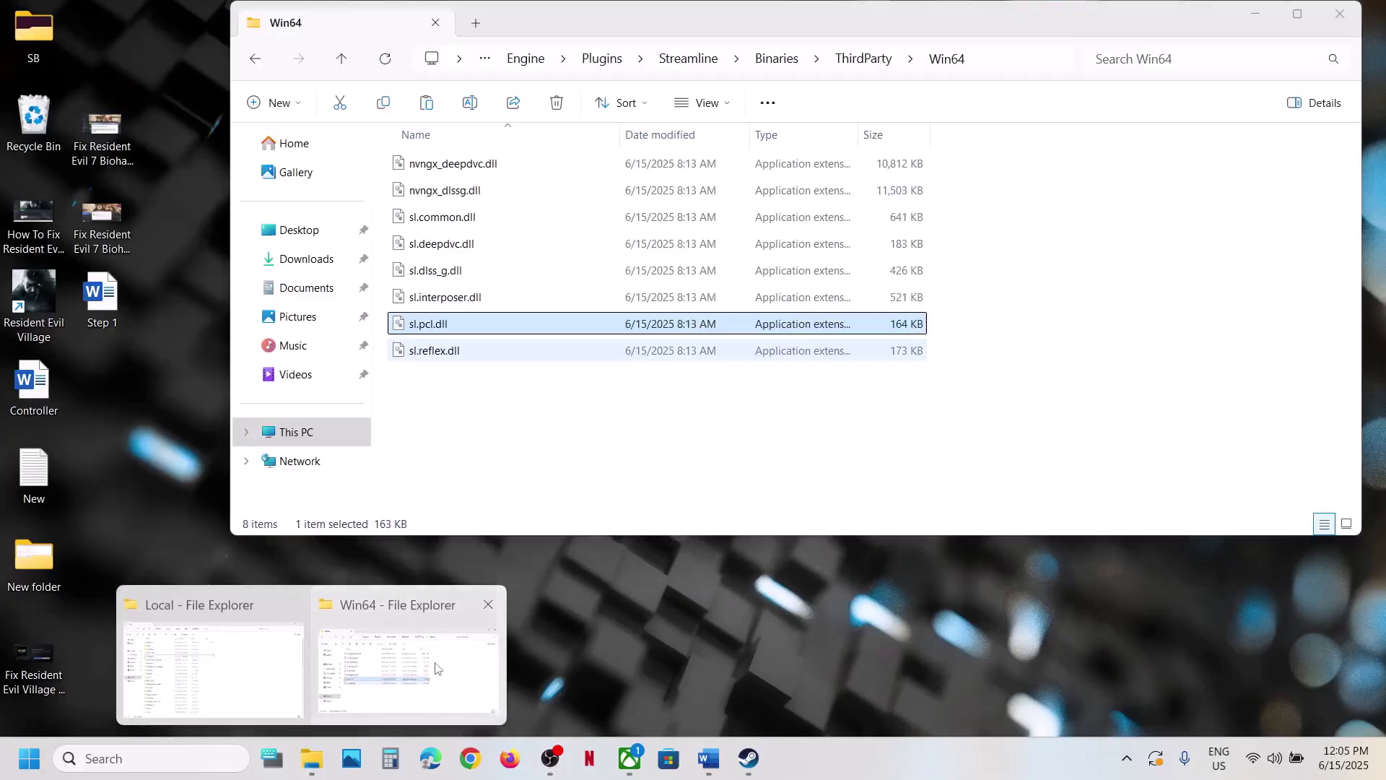
left_click(402, 703)
right_click(442, 329)
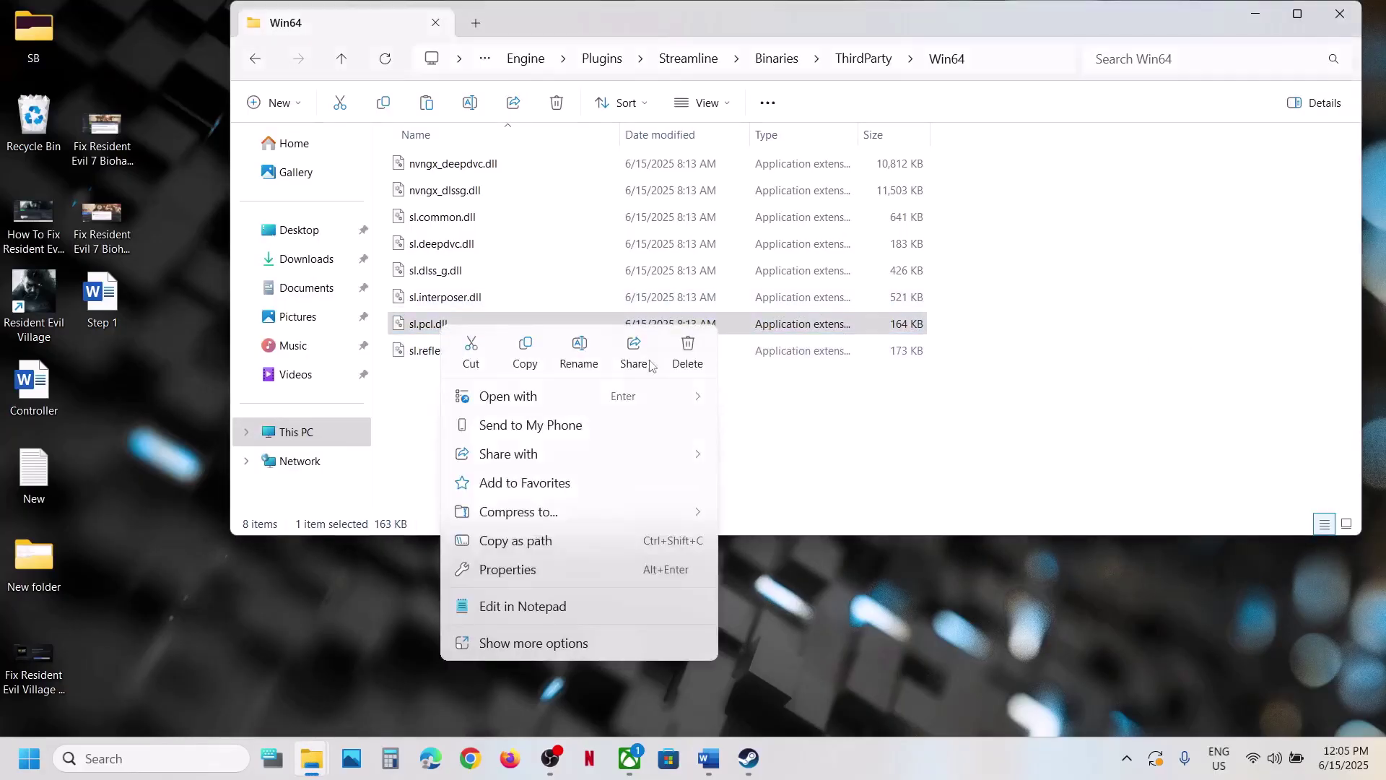
left_click(580, 352)
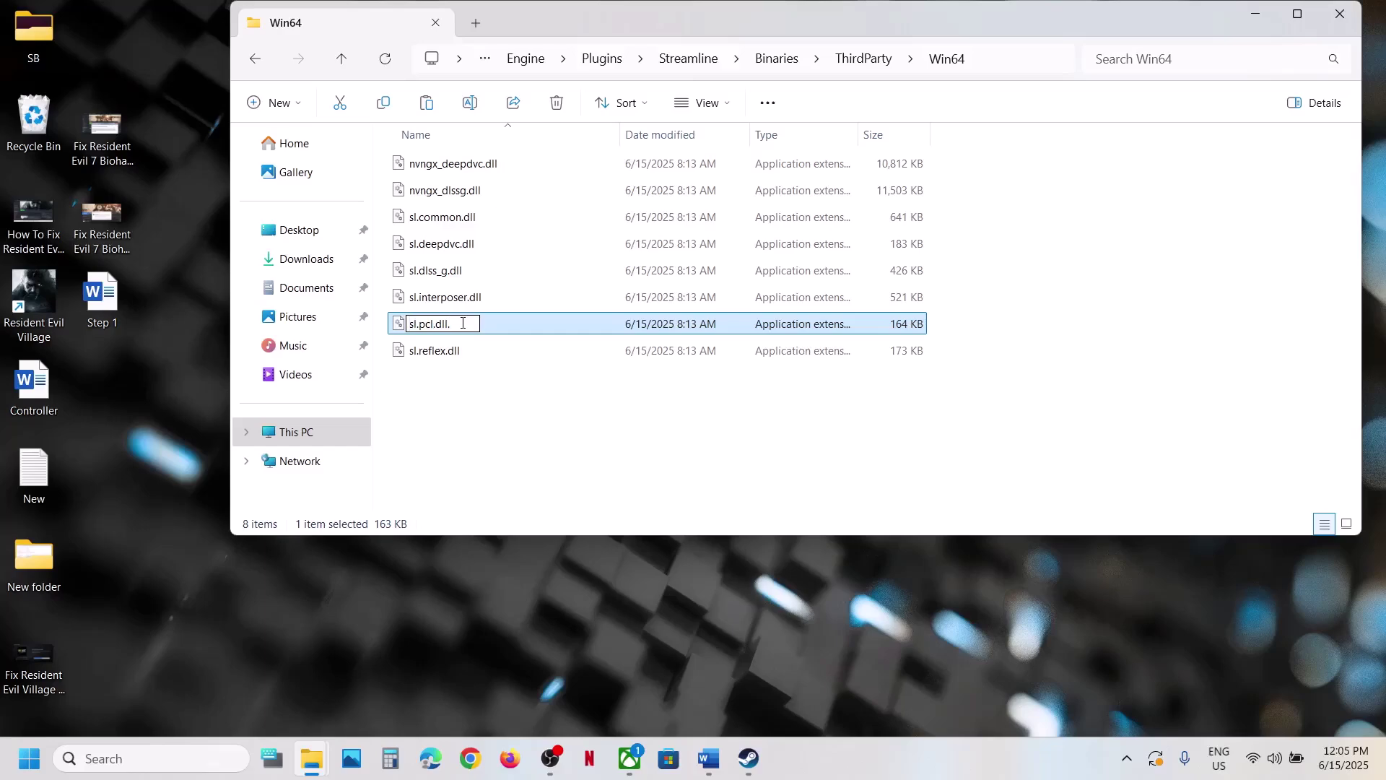
type(".old")
key("Return")
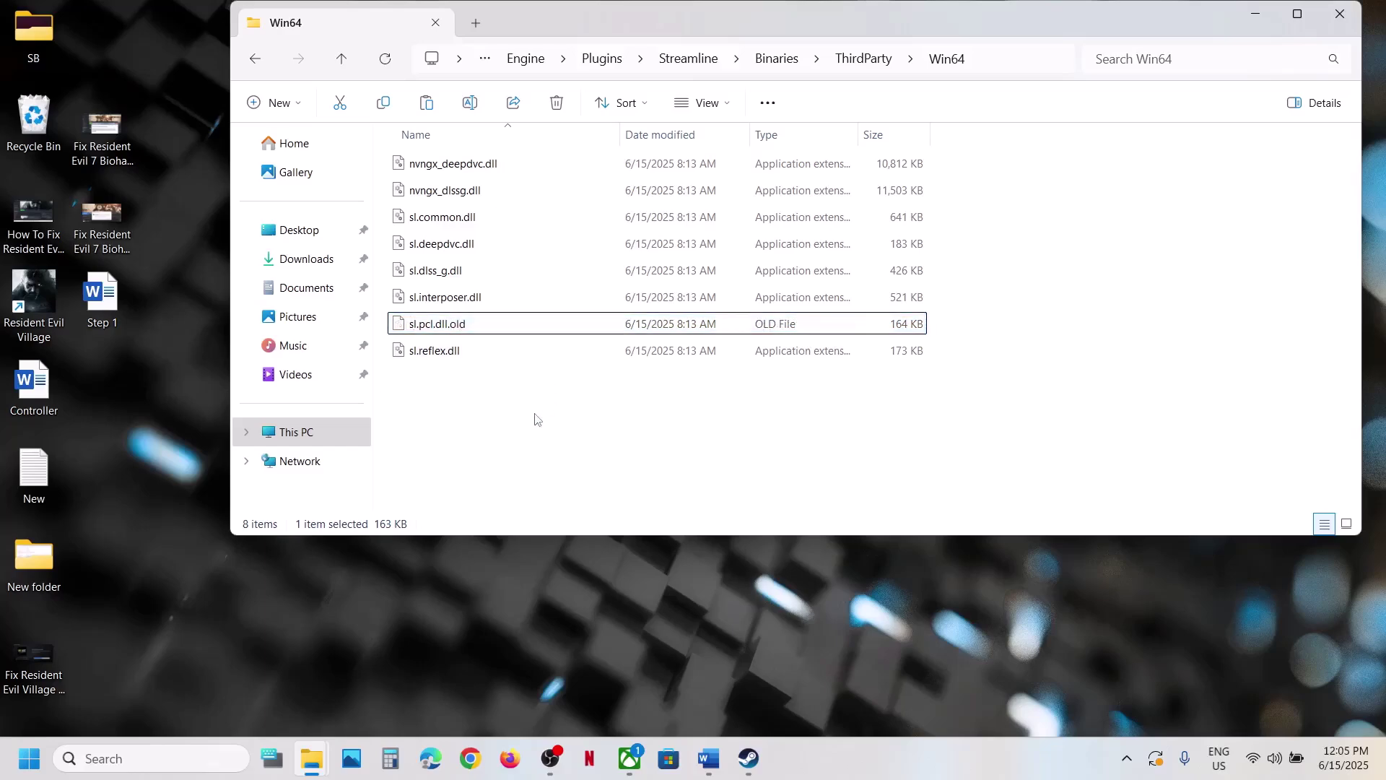
left_click(709, 502)
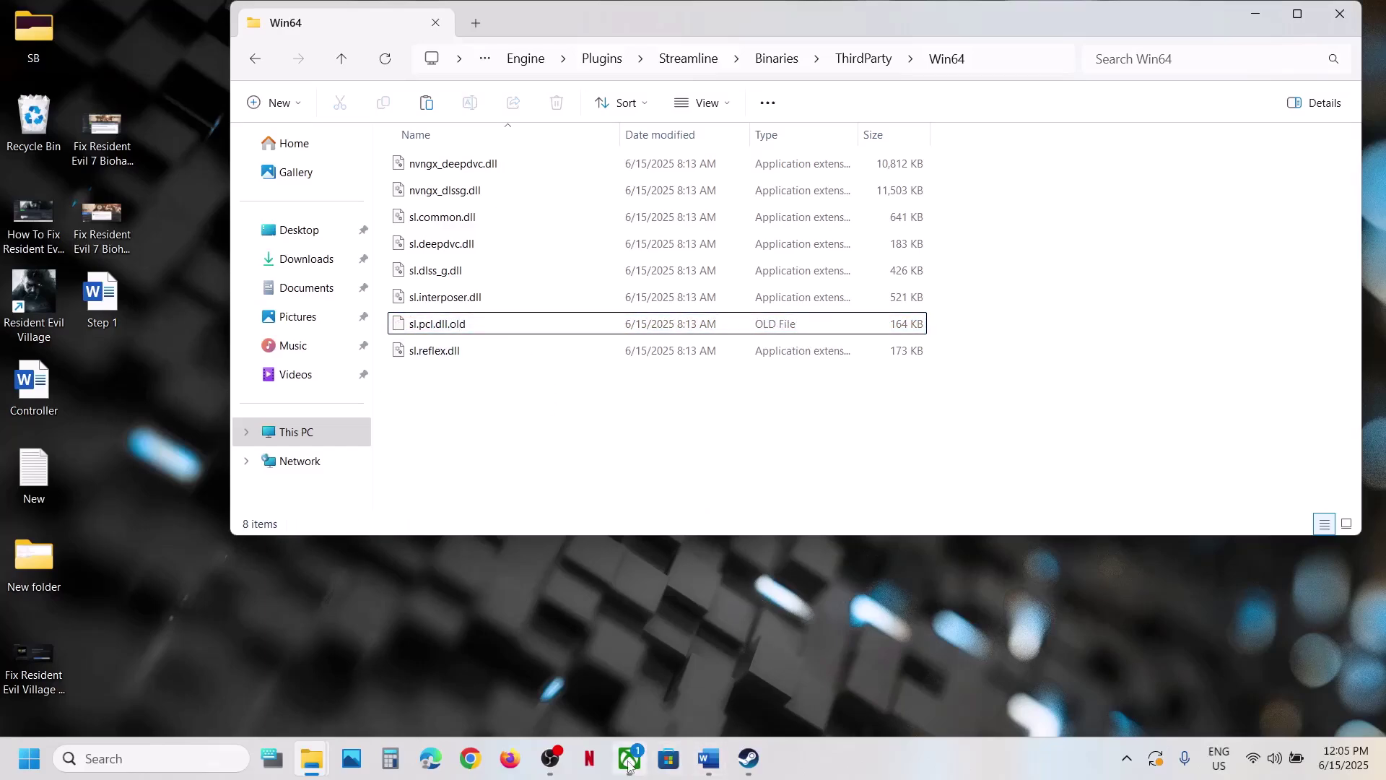
Step: Switch to the Xbox app and browse the installation files of The Alters from its manage options
mouse_move(628, 765)
left_click(665, 658)
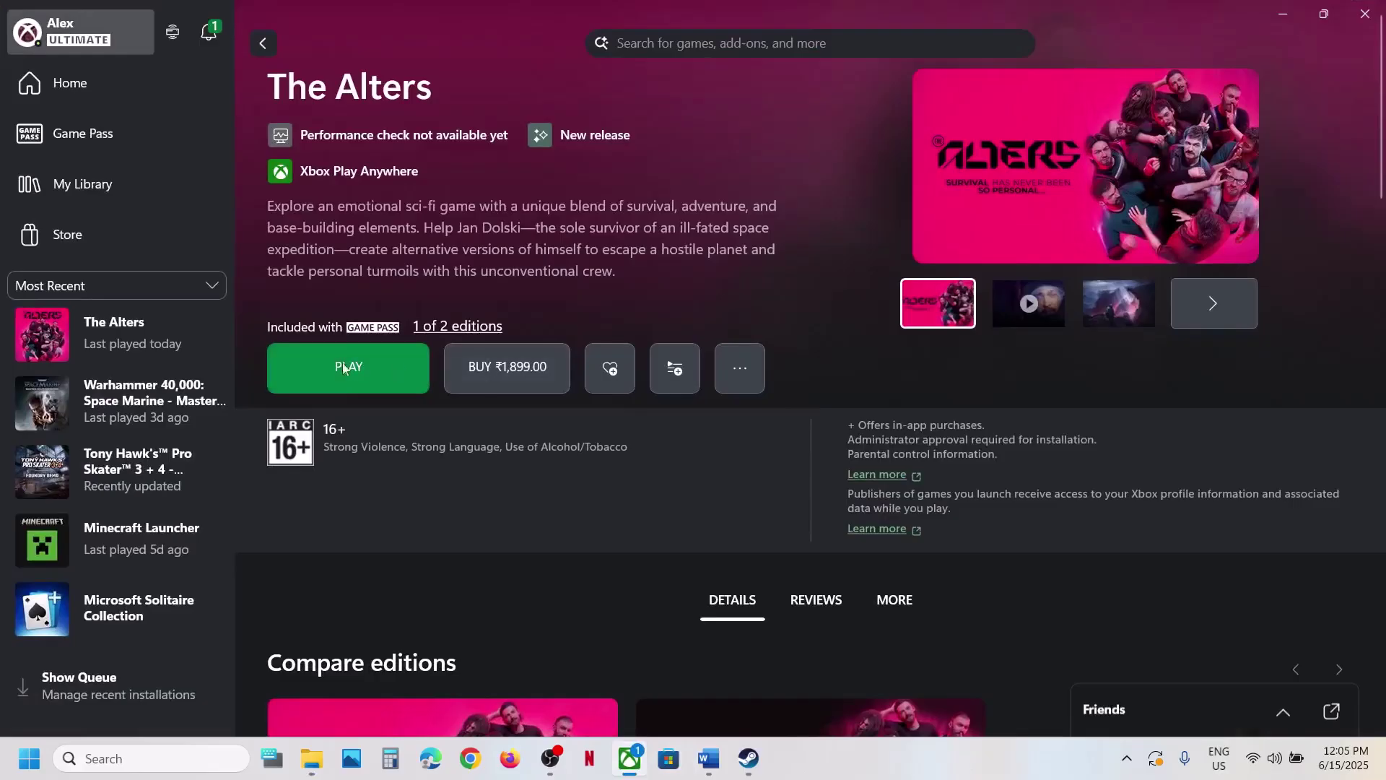
right_click(98, 343)
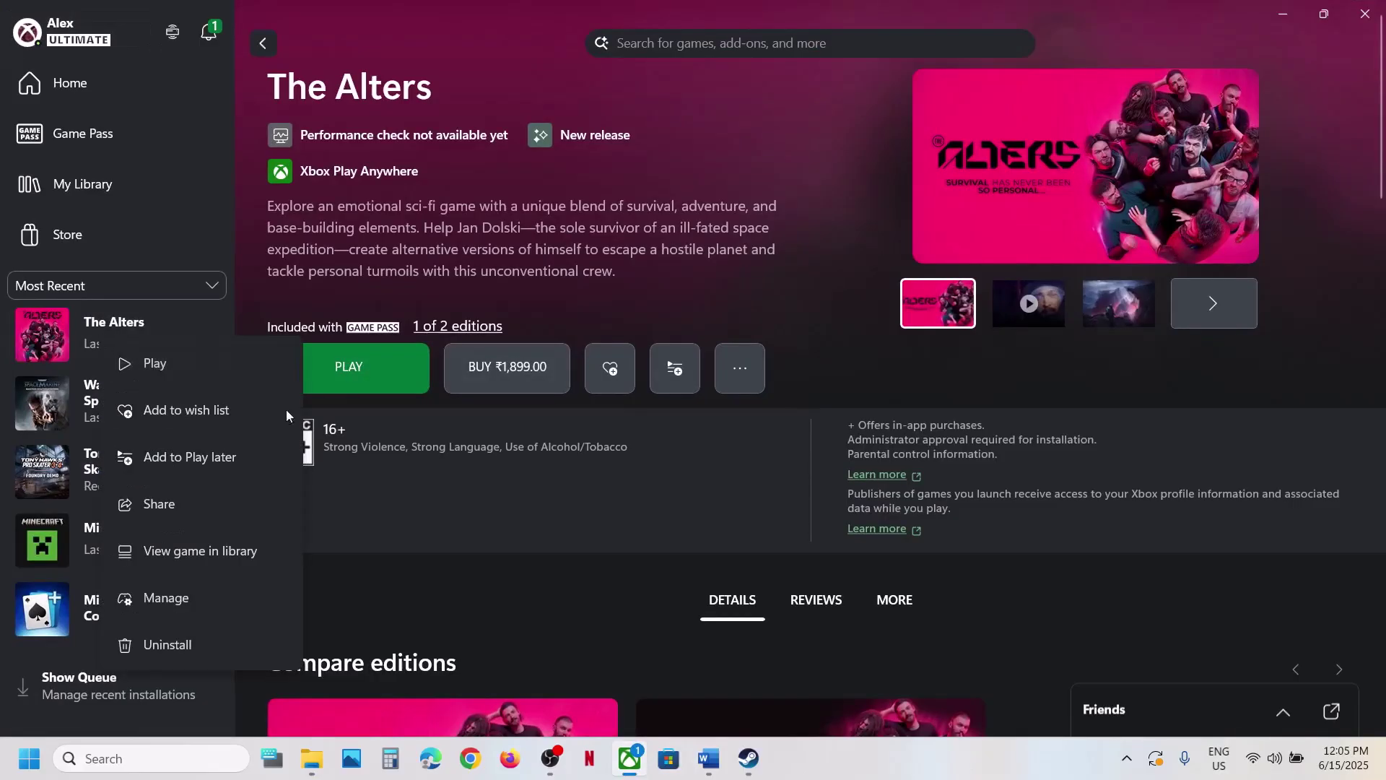
left_click(171, 596)
left_click(736, 182)
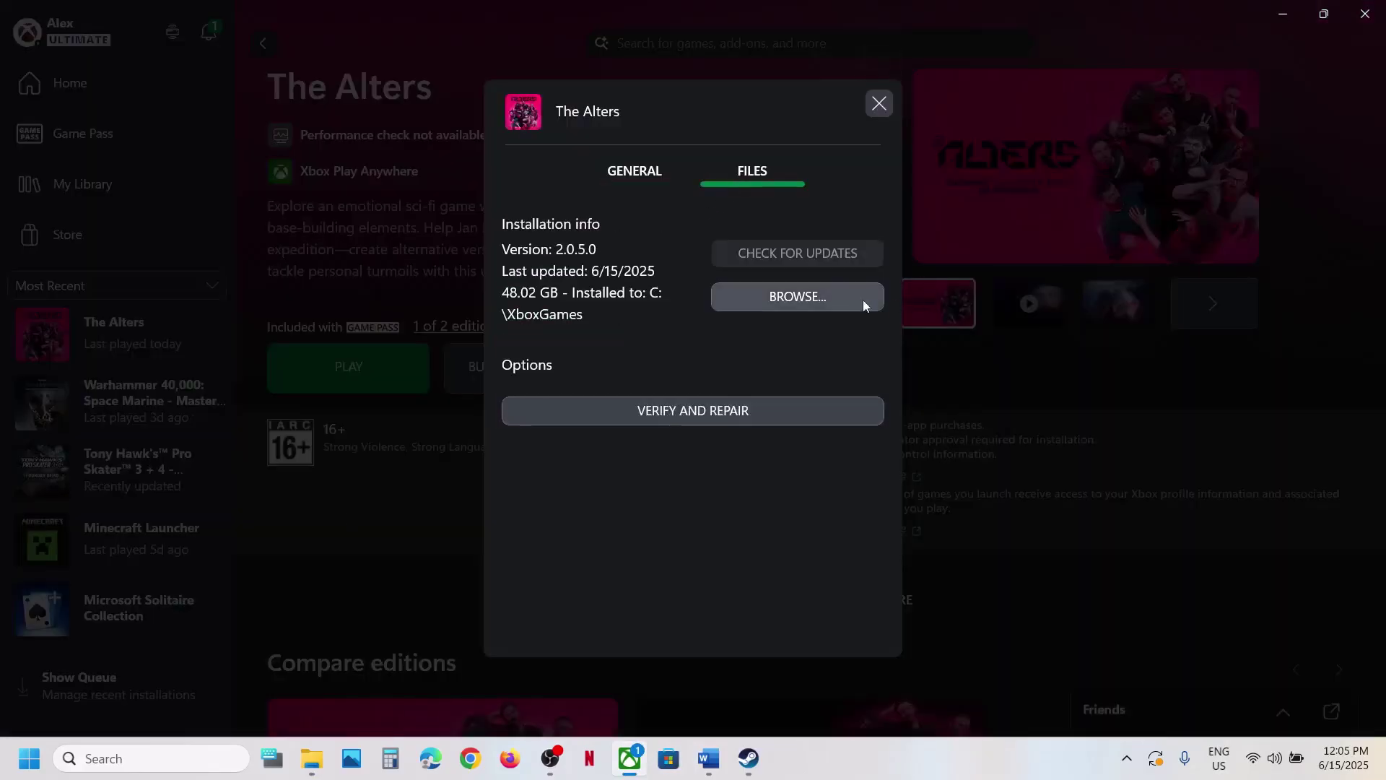
left_click(829, 298)
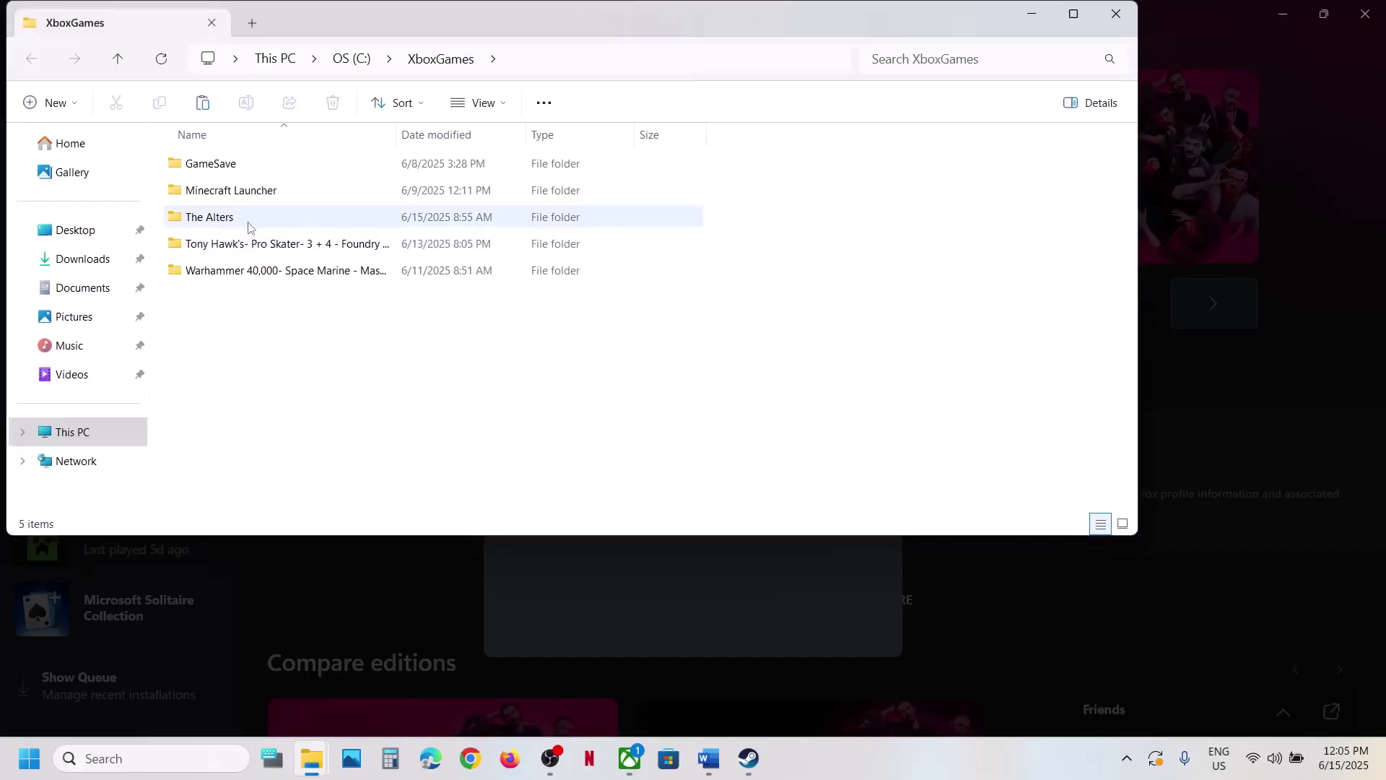
Step: Navigate from XboxGames to The Alters > Content > Engine > Plugins > Streamline > Binaries > ThirdParty > Win64
double_click(248, 226)
double_click(224, 166)
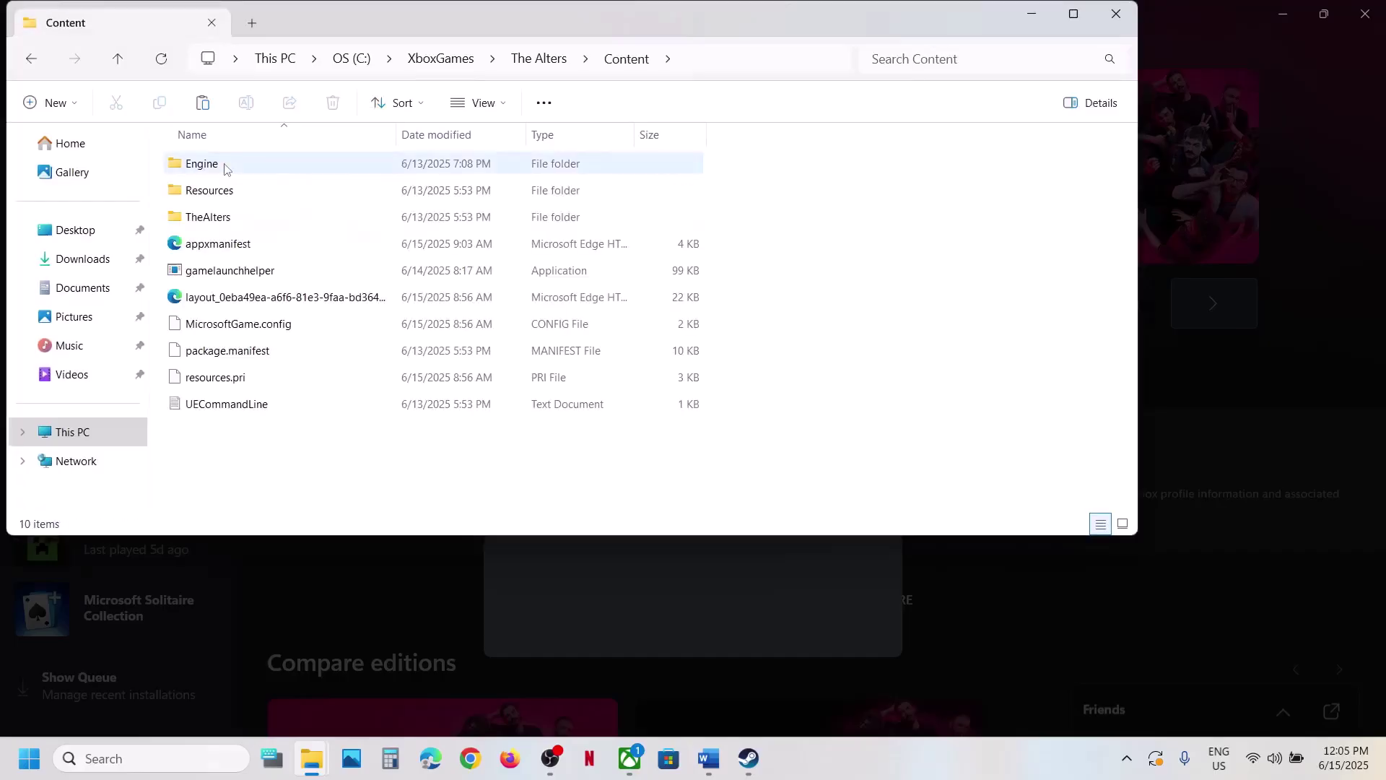
double_click(224, 165)
left_click(211, 220)
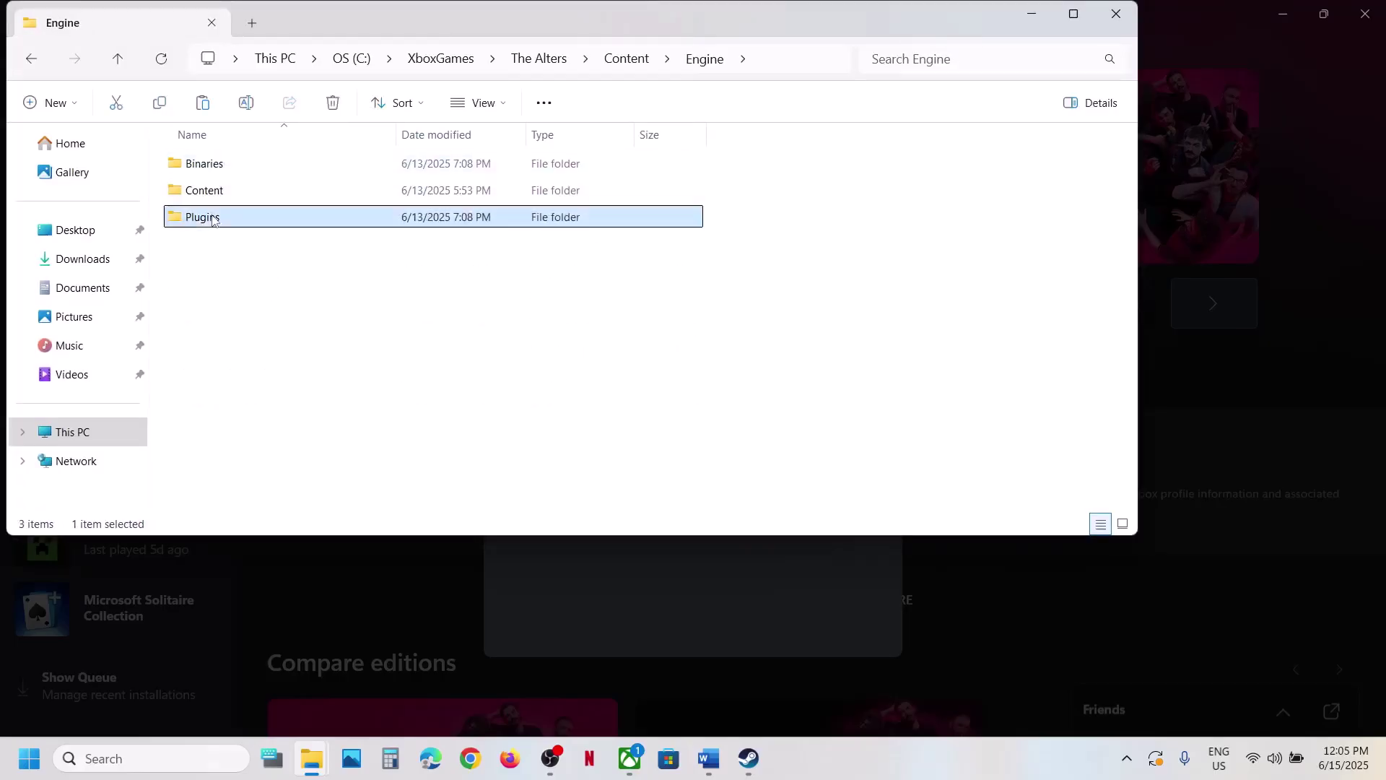
double_click(212, 219)
left_click(231, 218)
double_click(231, 218)
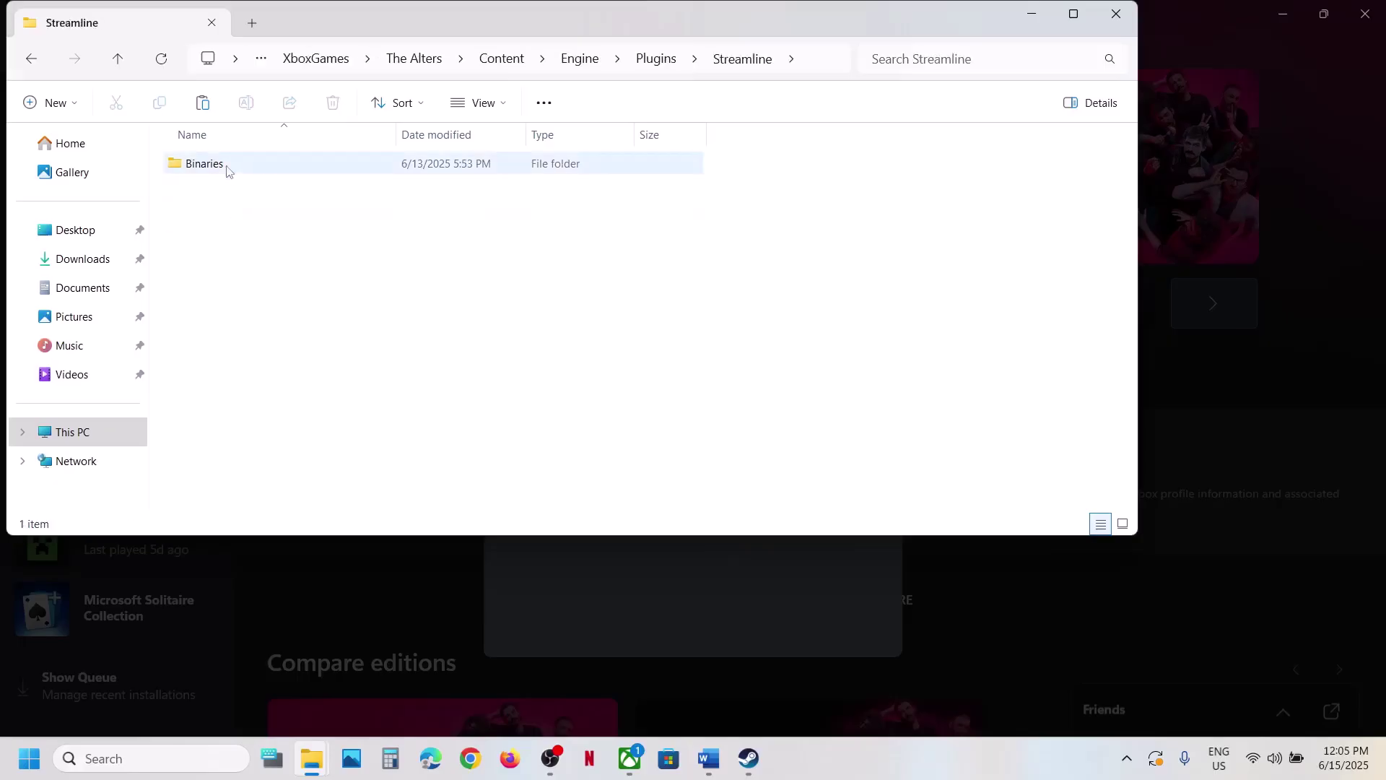
double_click(226, 167)
double_click(217, 165)
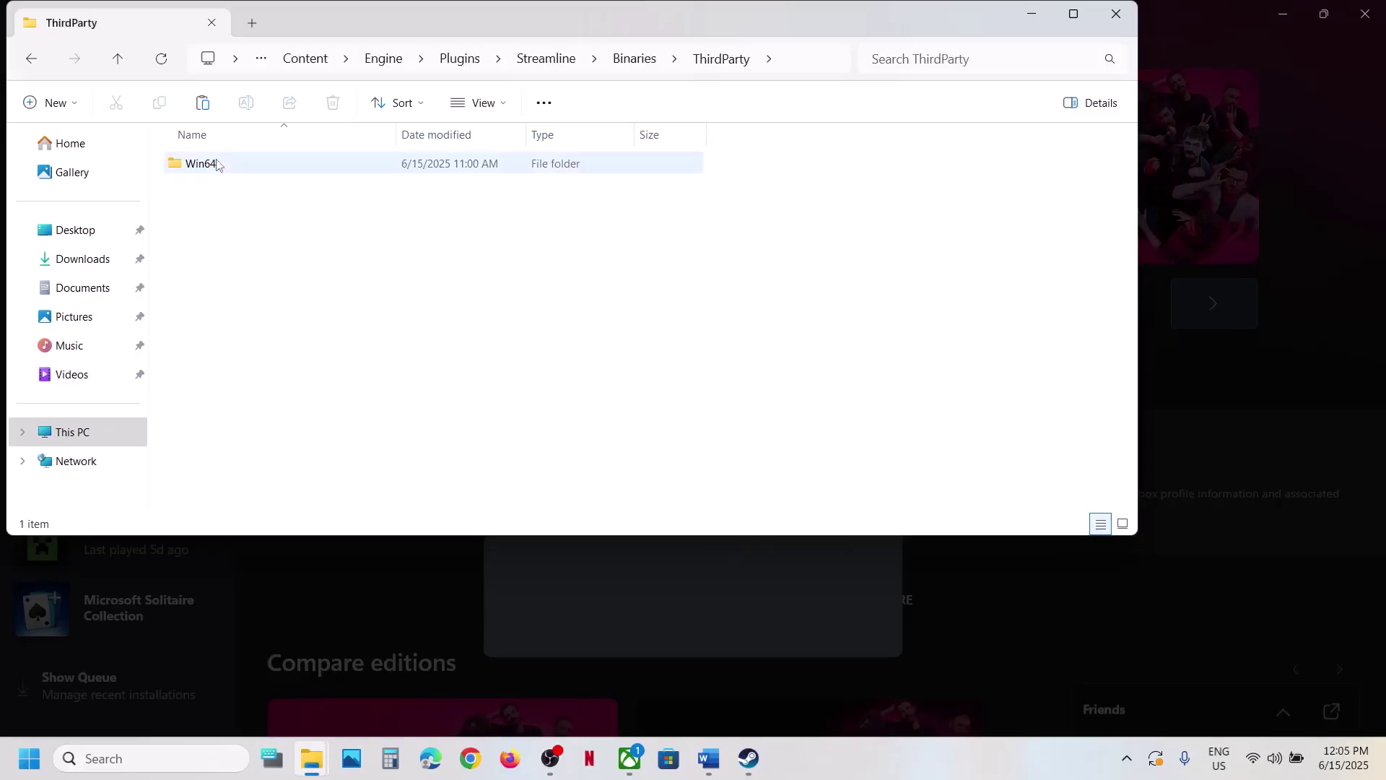
double_click(217, 165)
left_click(217, 324)
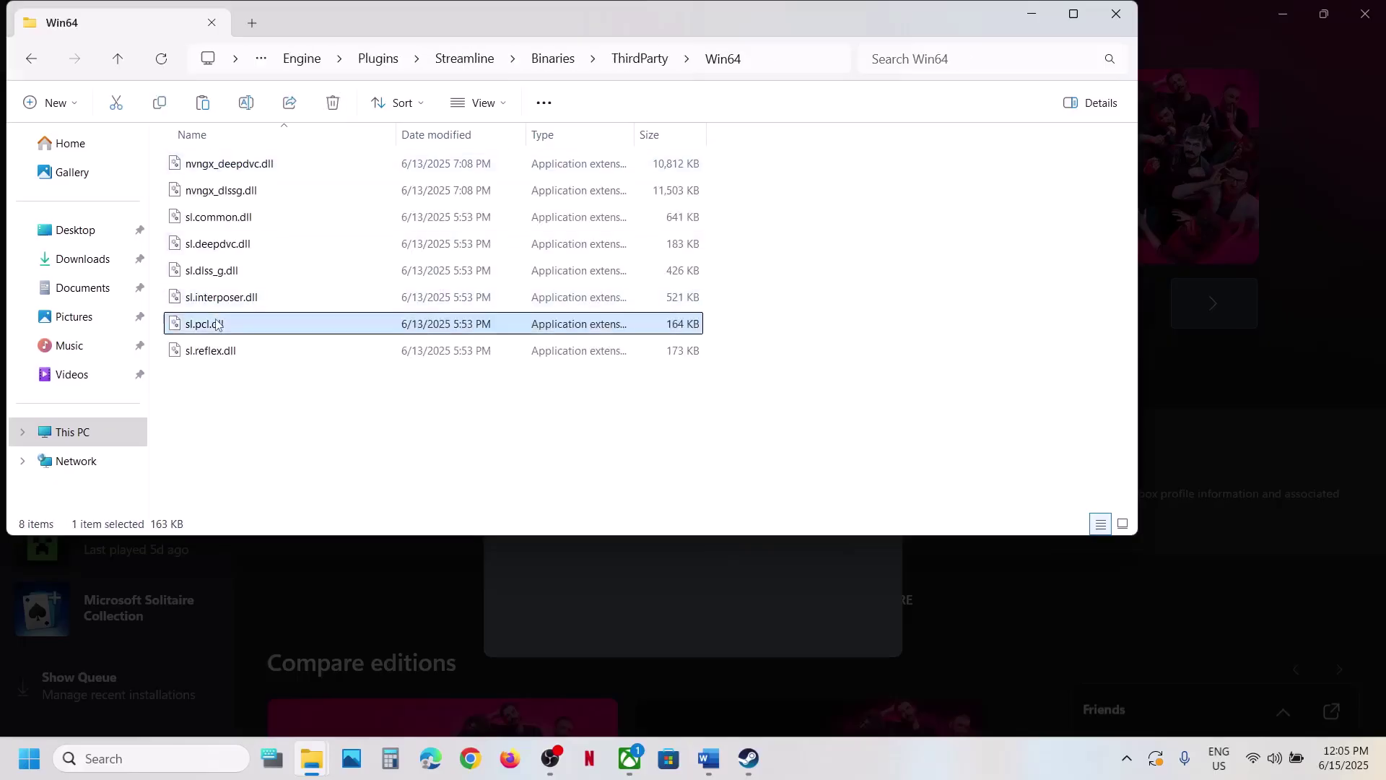
right_click(261, 326)
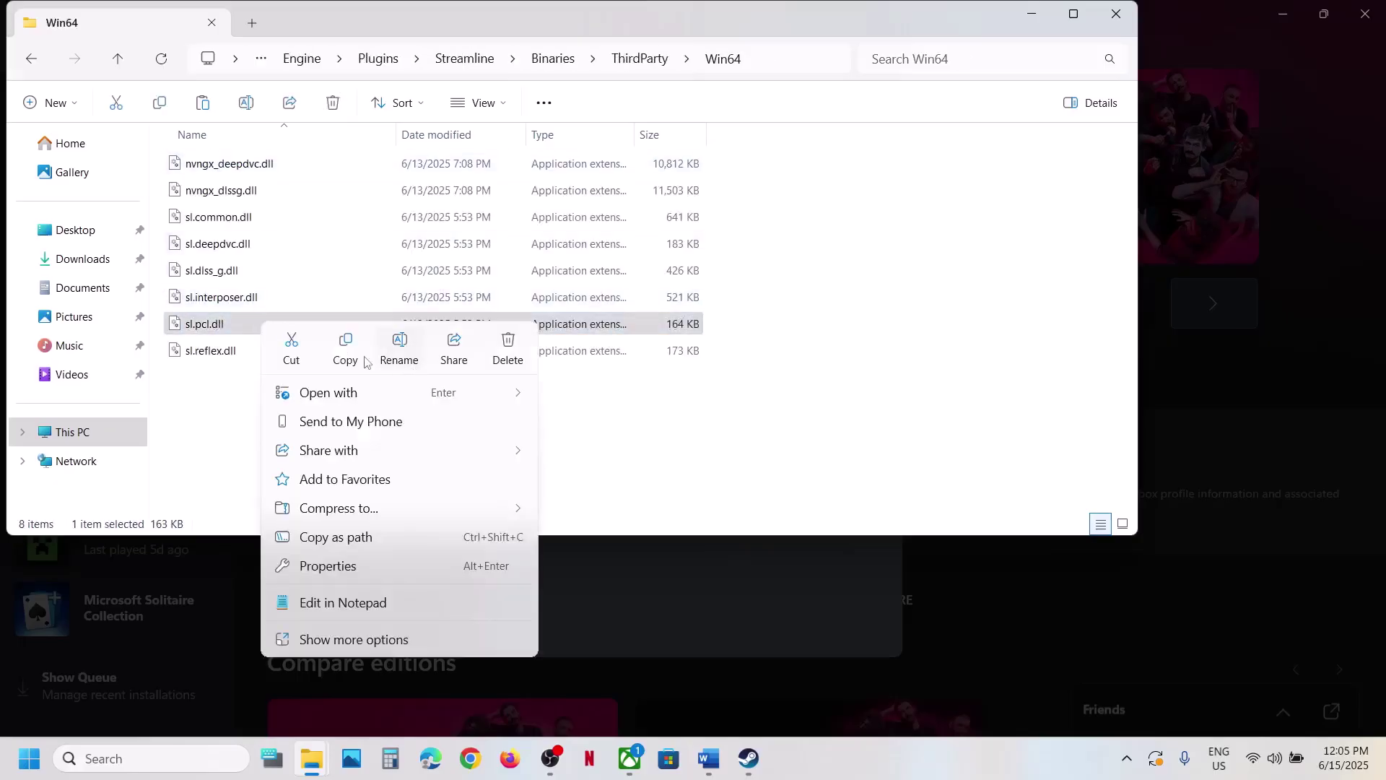
left_click(239, 392)
left_click(226, 324)
right_click(225, 323)
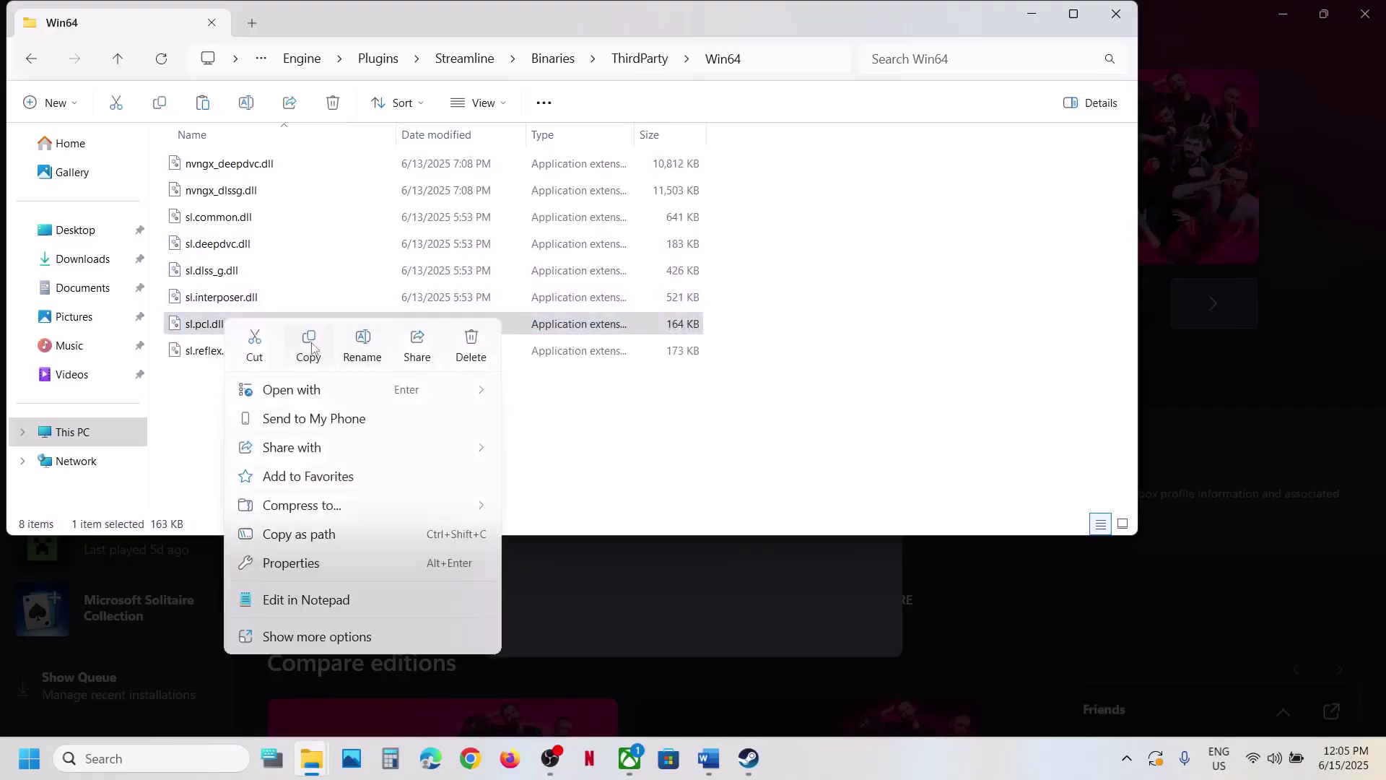
left_click(365, 352)
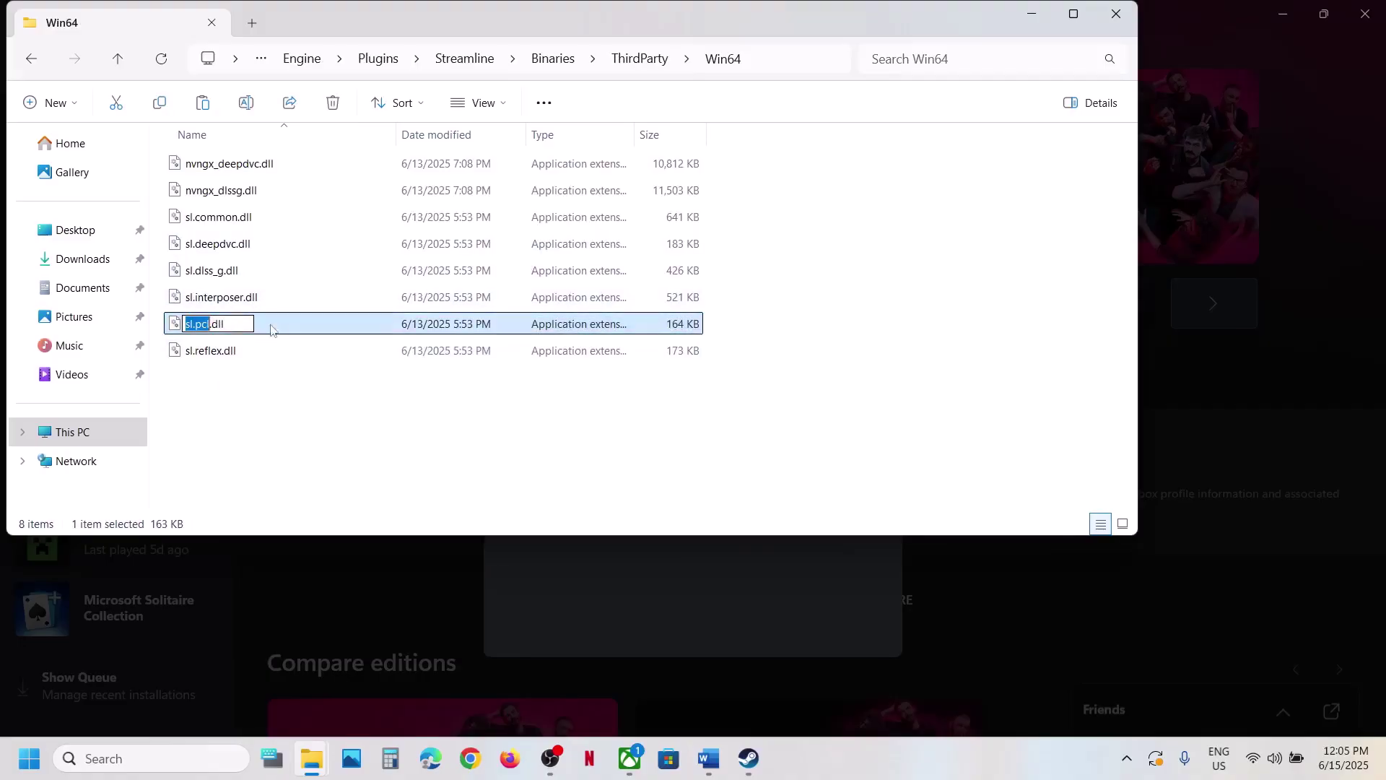
left_click(301, 331)
right_click(300, 331)
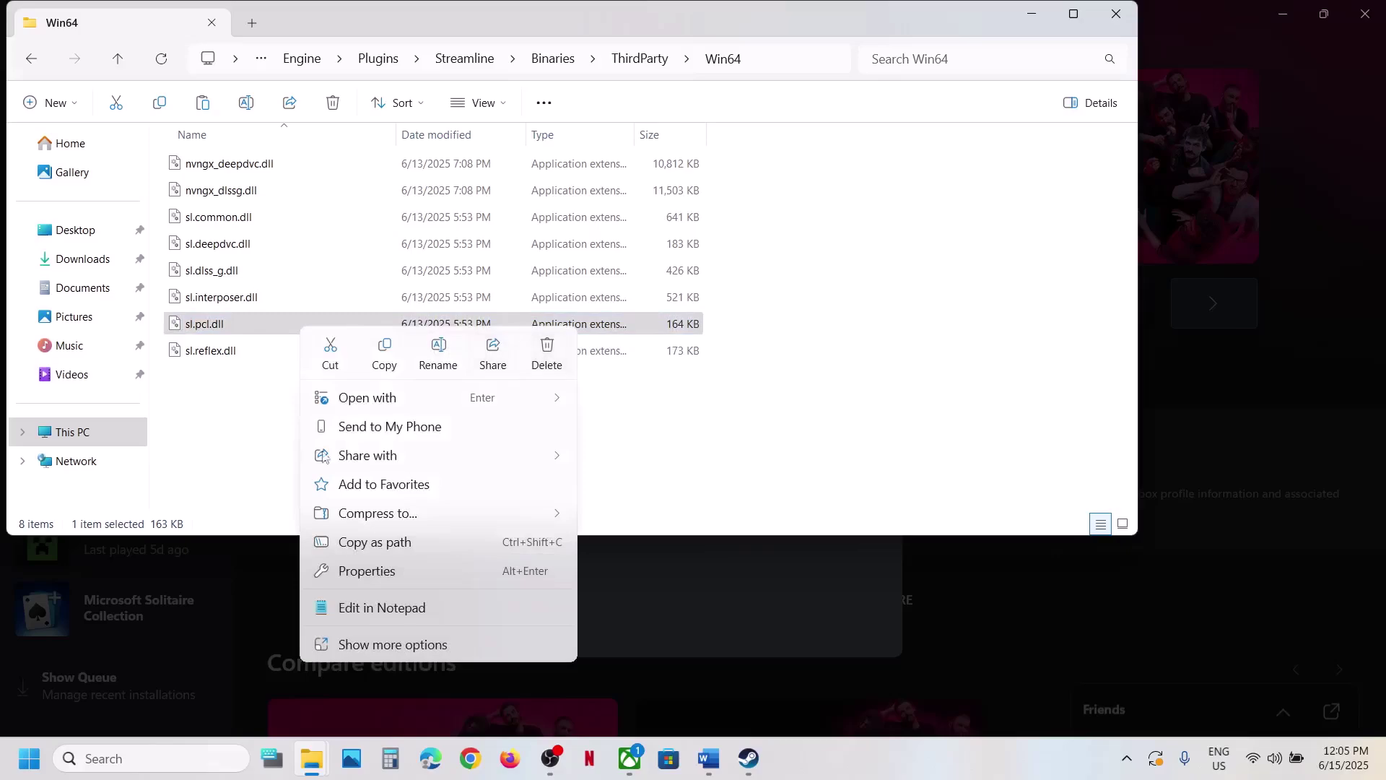
left_click(266, 455)
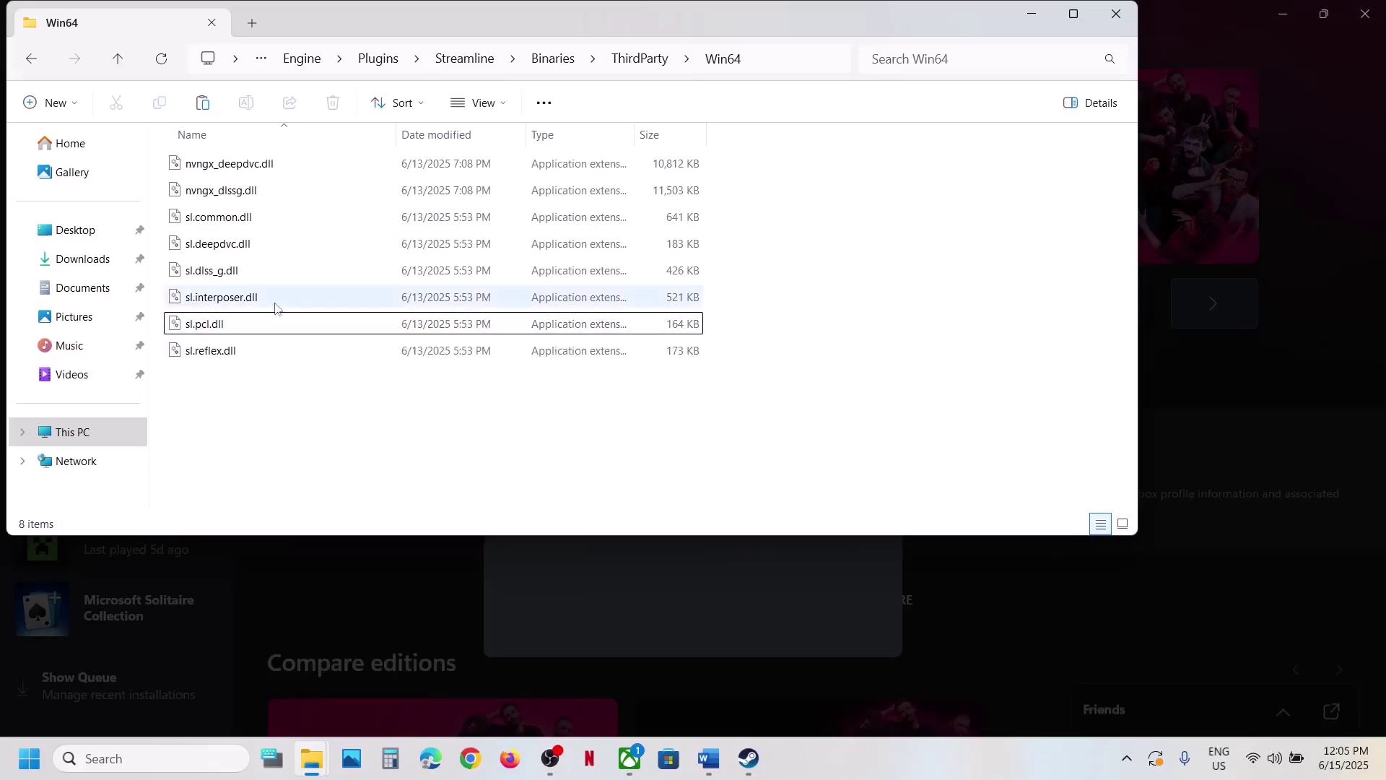
Step: Close the Win64 folder and The Alters manage dialog, and highlight "Delete the config folder" under Step 3 in the Word document
left_click(1116, 14)
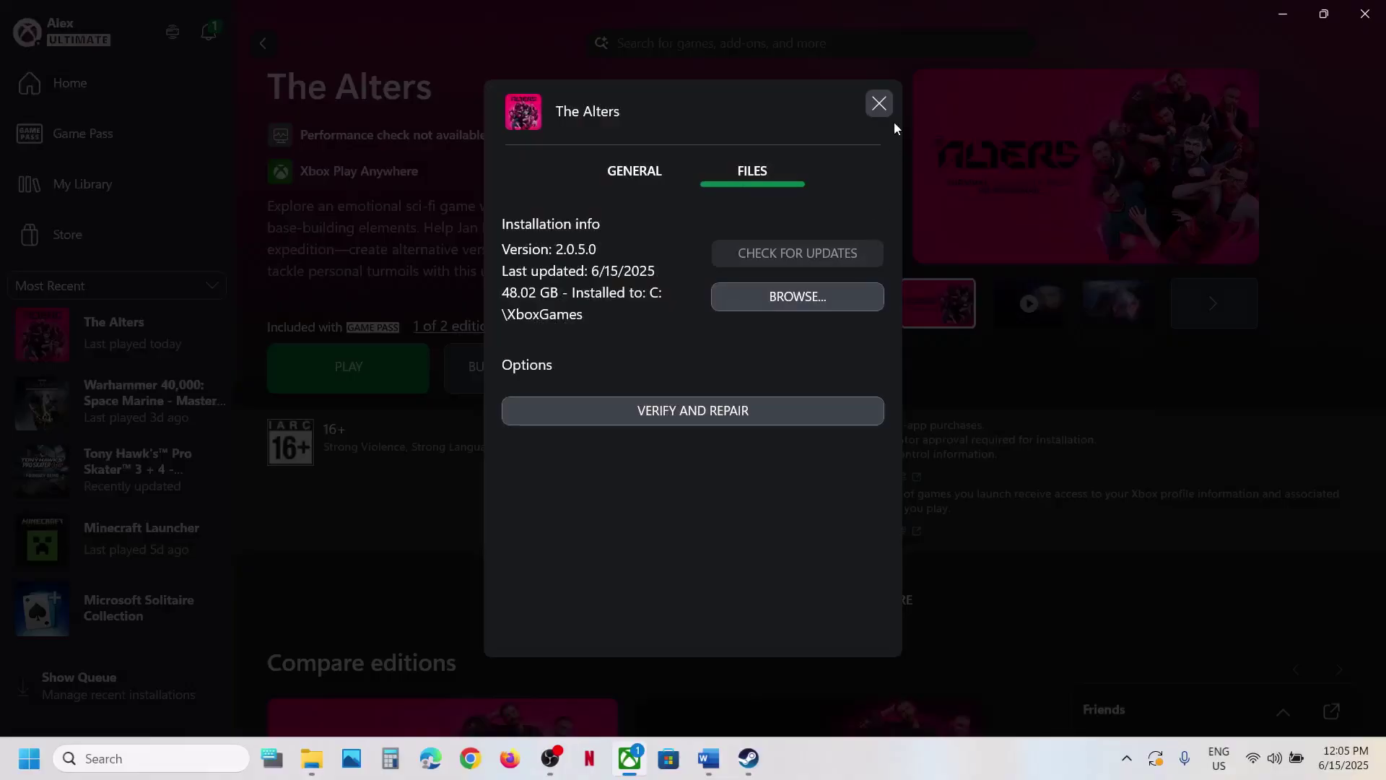
left_click(878, 103)
left_click(708, 758)
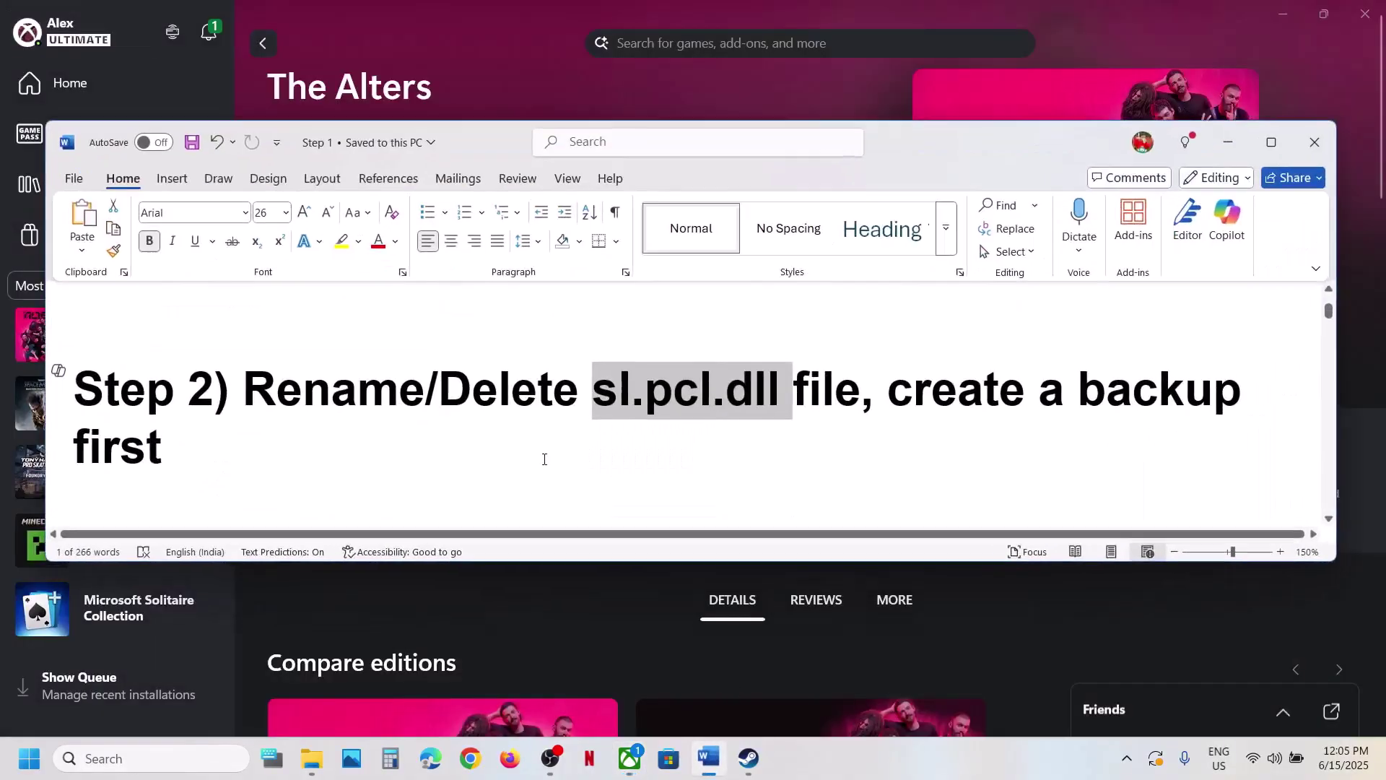
scroll(544, 459, "down", 4)
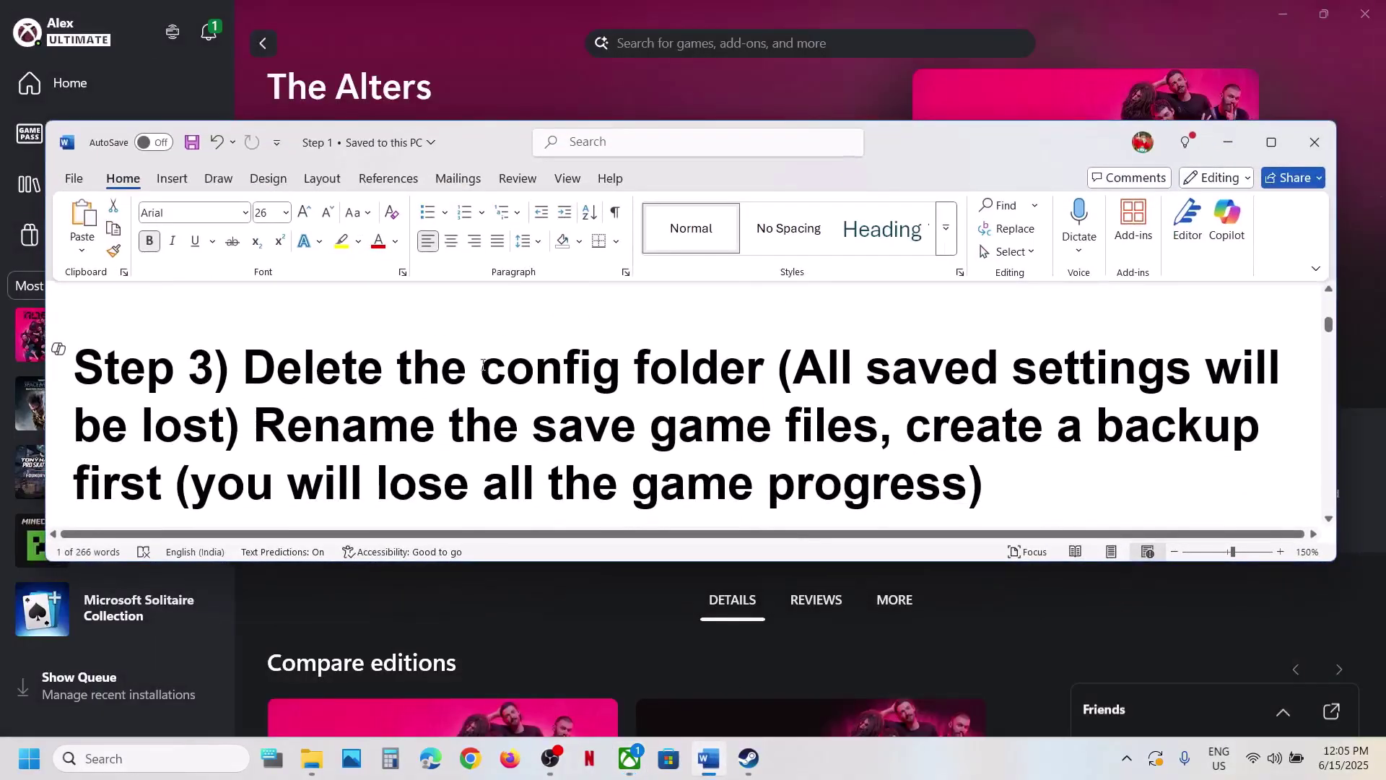
left_click_drag(246, 368, 772, 370)
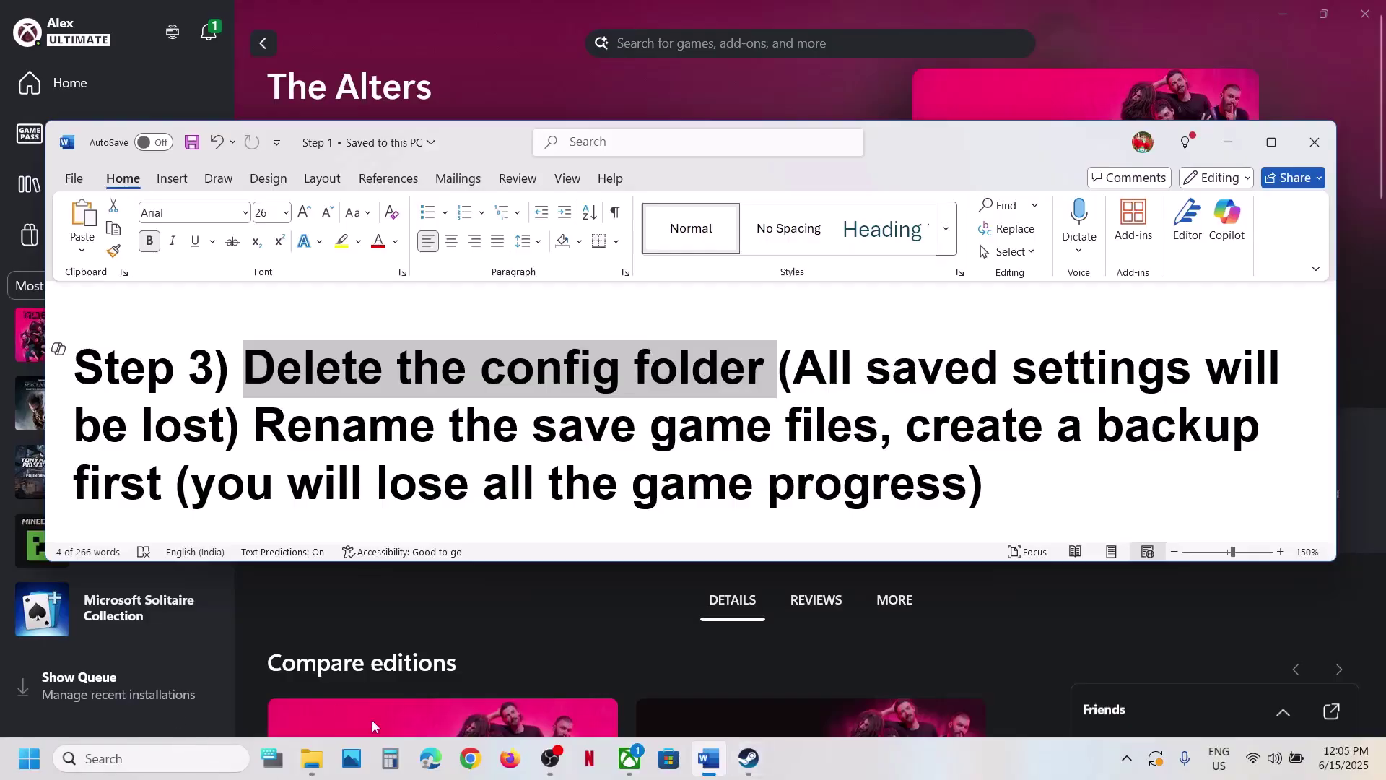
Step: Switch to File Explorer and navigate from This PC to OS (C:) > Users > Test
mouse_move(312, 758)
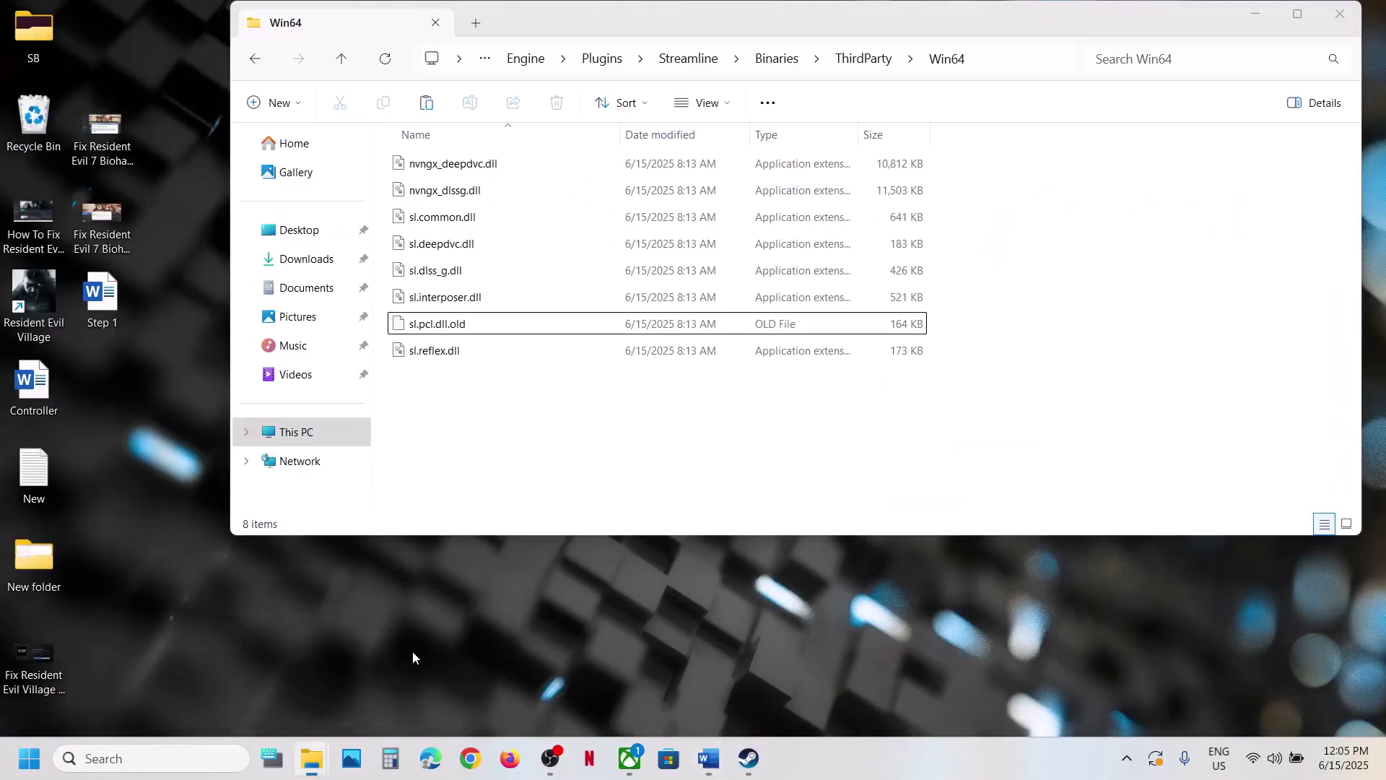
left_click(413, 653)
left_click(296, 432)
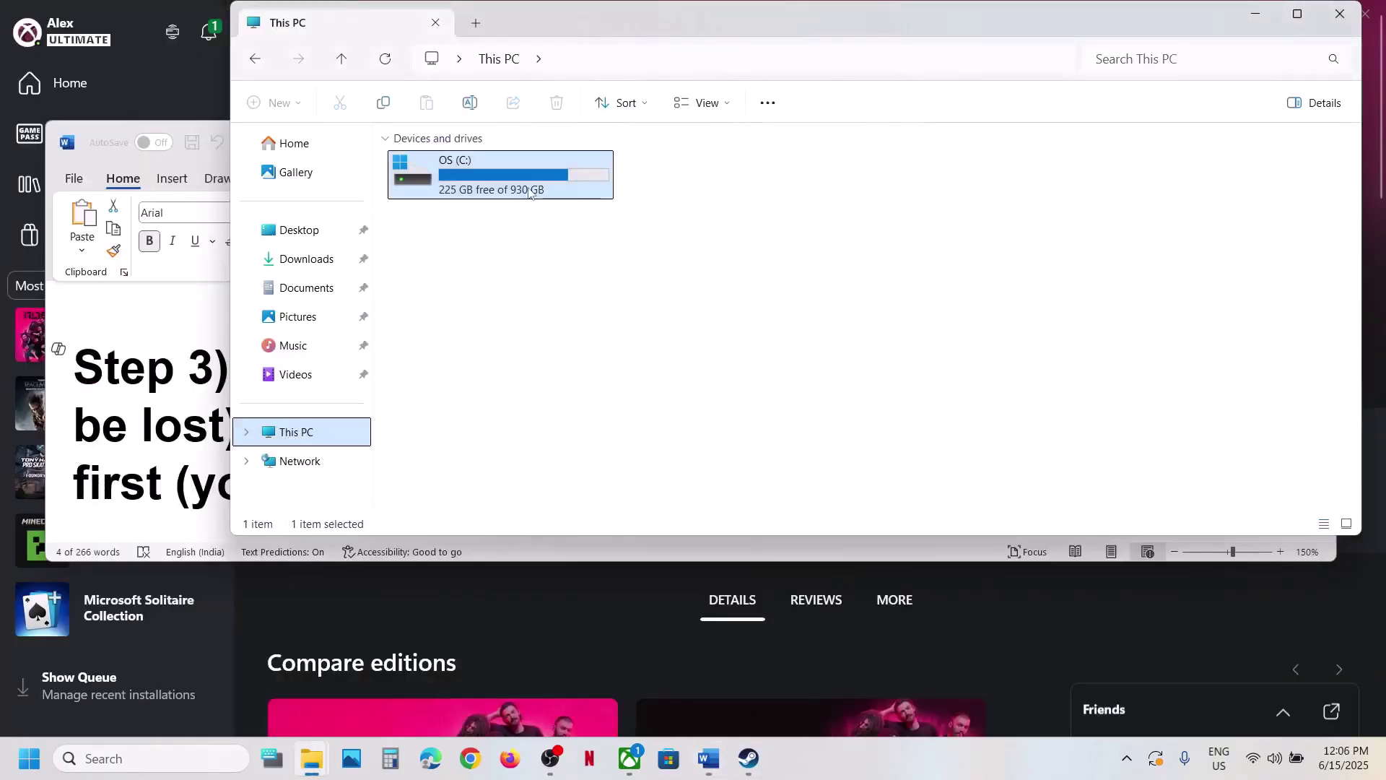
double_click(532, 192)
scroll(469, 379, "down", 2)
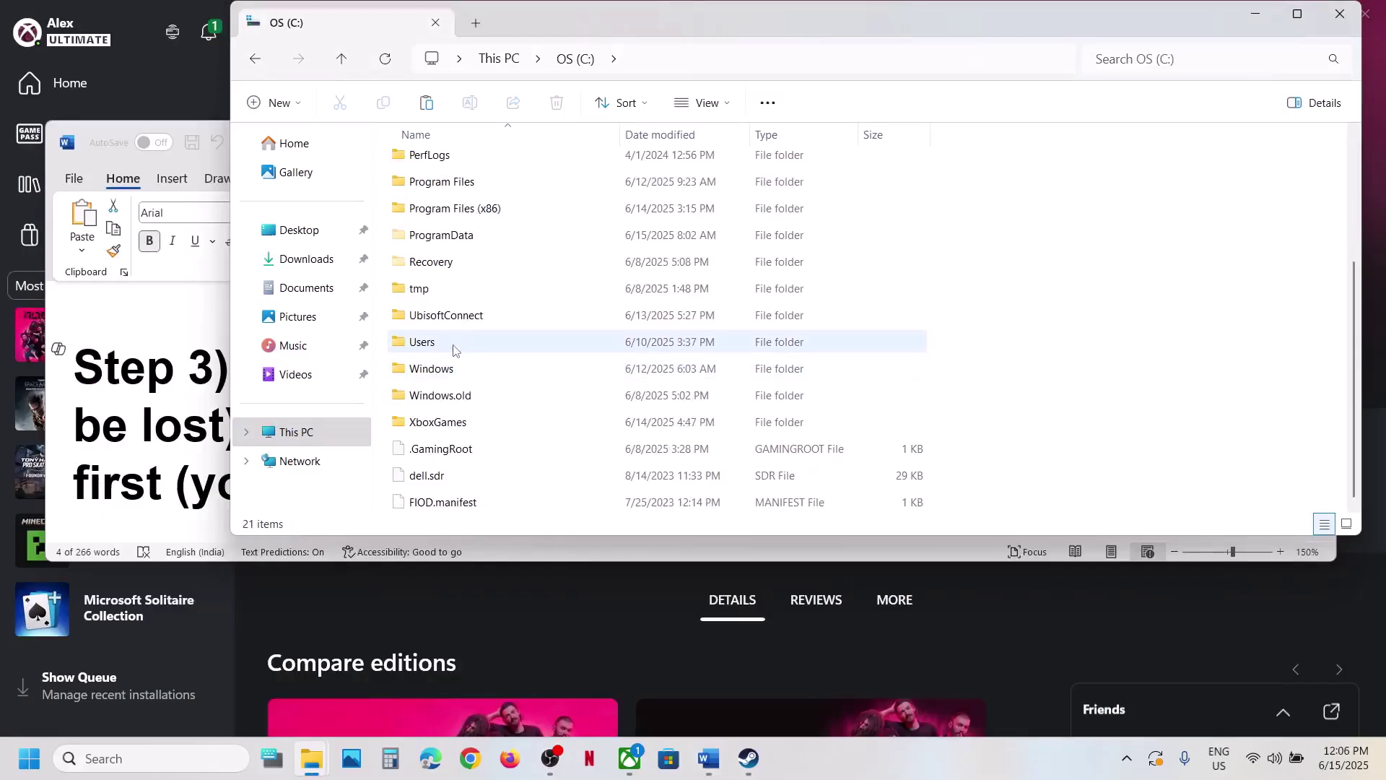
double_click(459, 343)
double_click(449, 166)
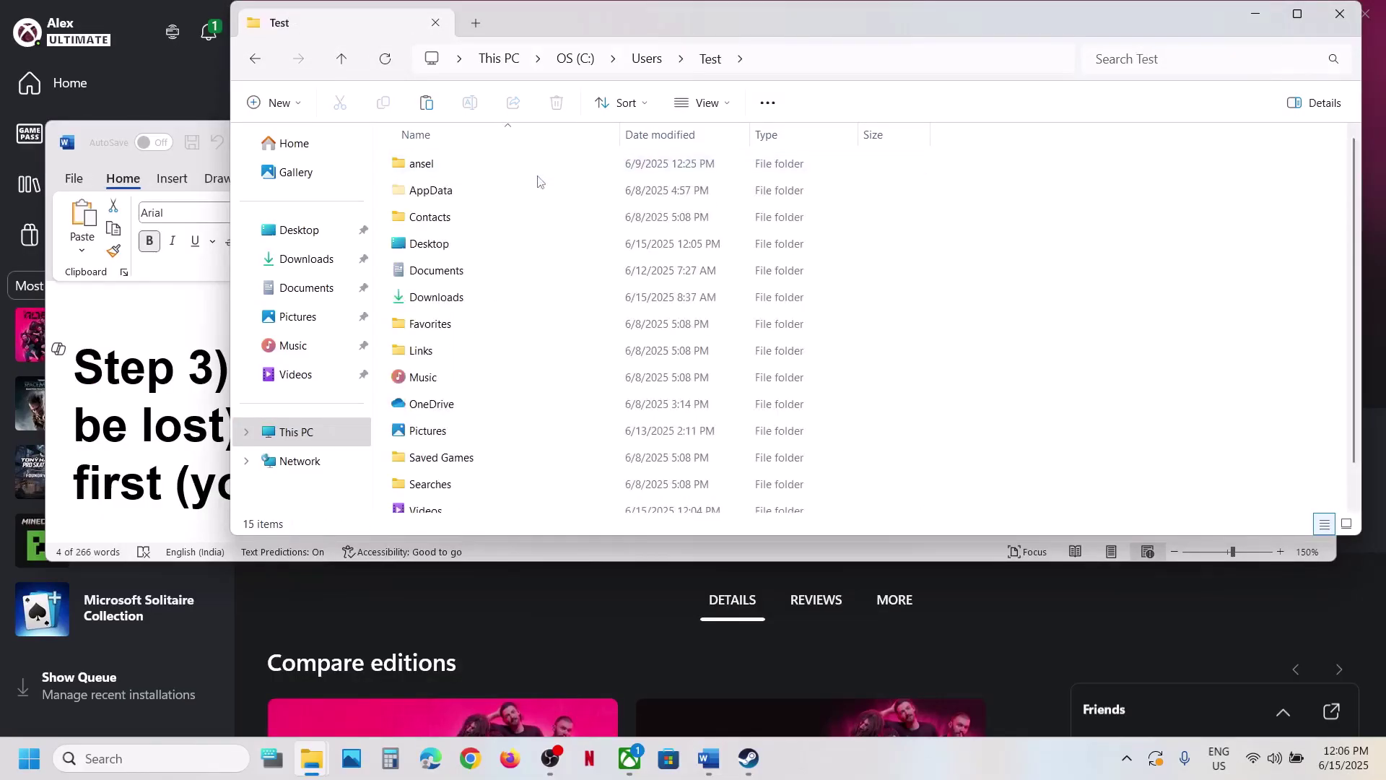
Step: Check the display setting for hidden items and open the AppData folder
left_click(458, 195)
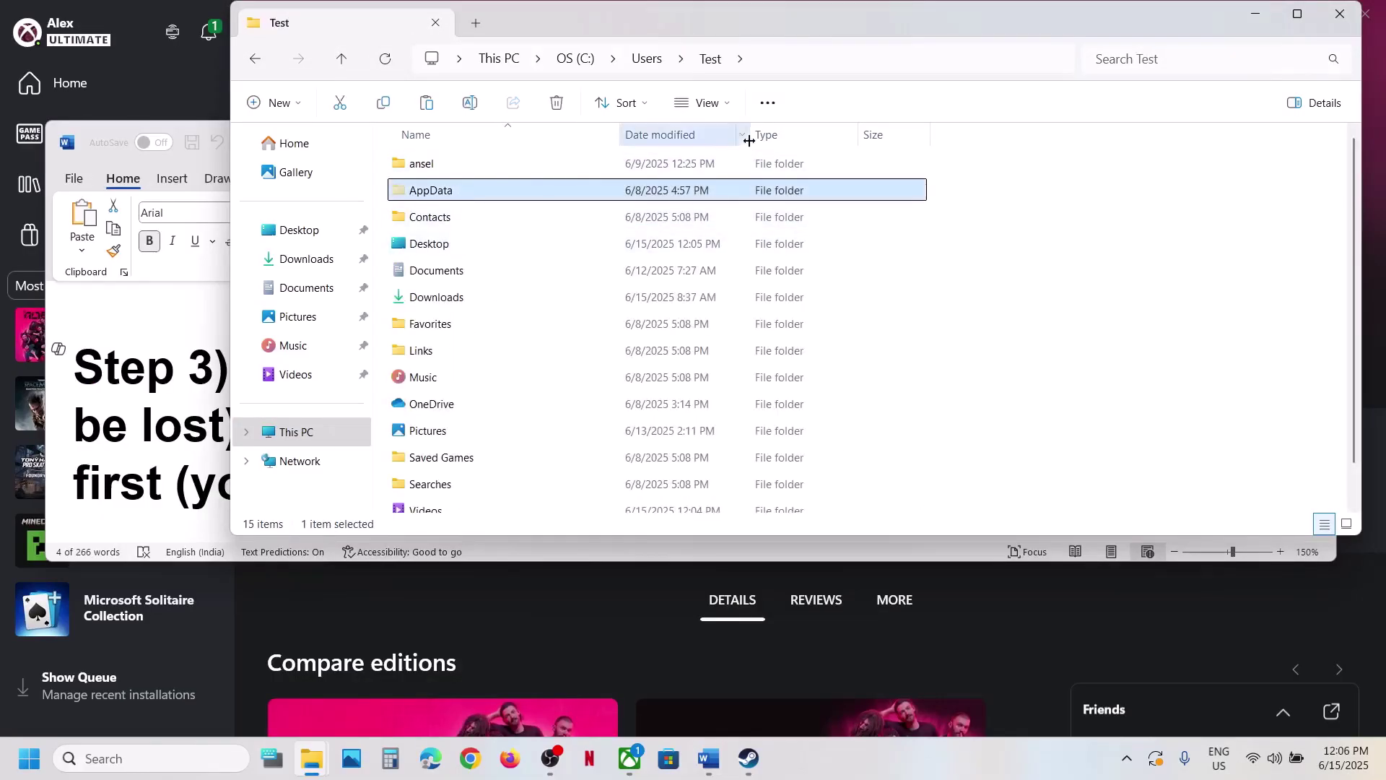
left_click(730, 102)
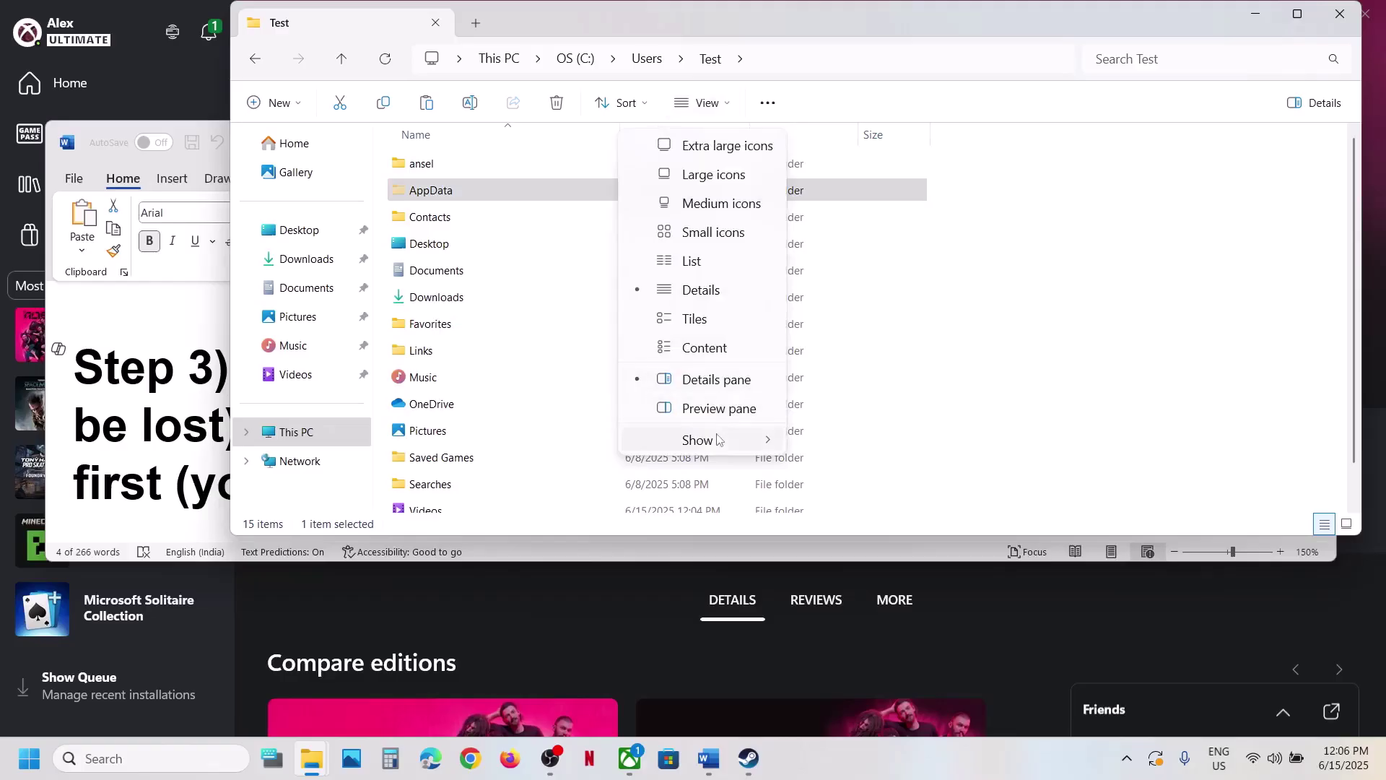
mouse_move(699, 440)
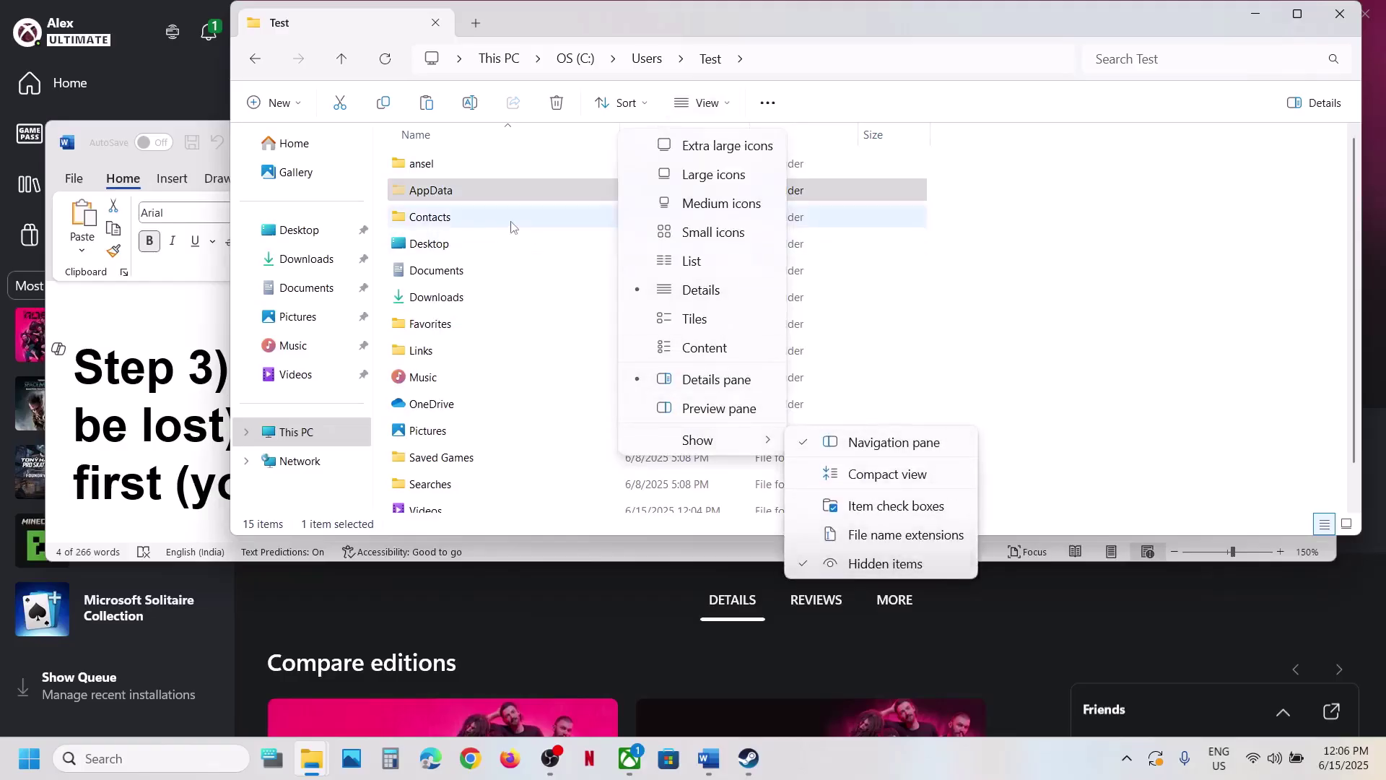
left_click(477, 193)
double_click(477, 192)
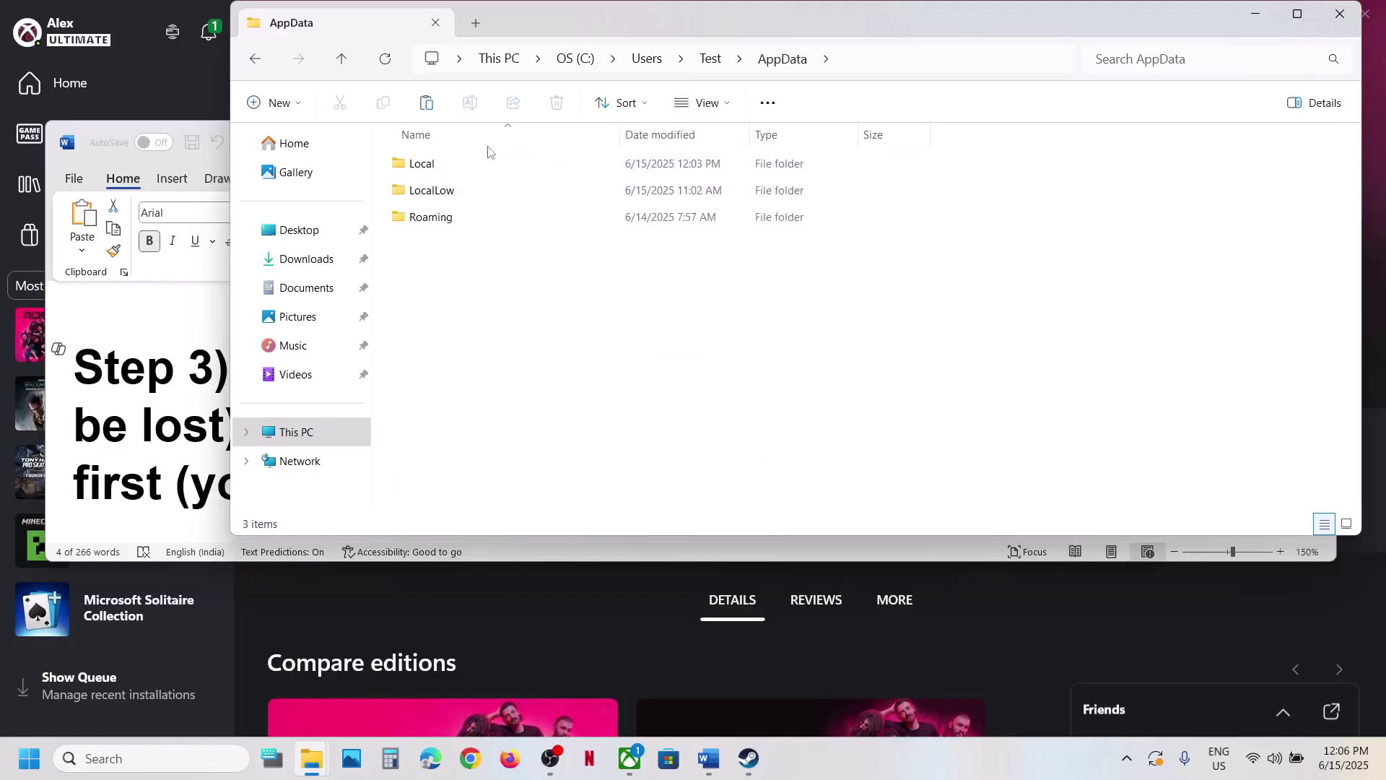
Step: Navigate from AppData to Local > 11bitstudios > TheAlters > Steam > Saved
left_click(468, 166)
double_click(468, 165)
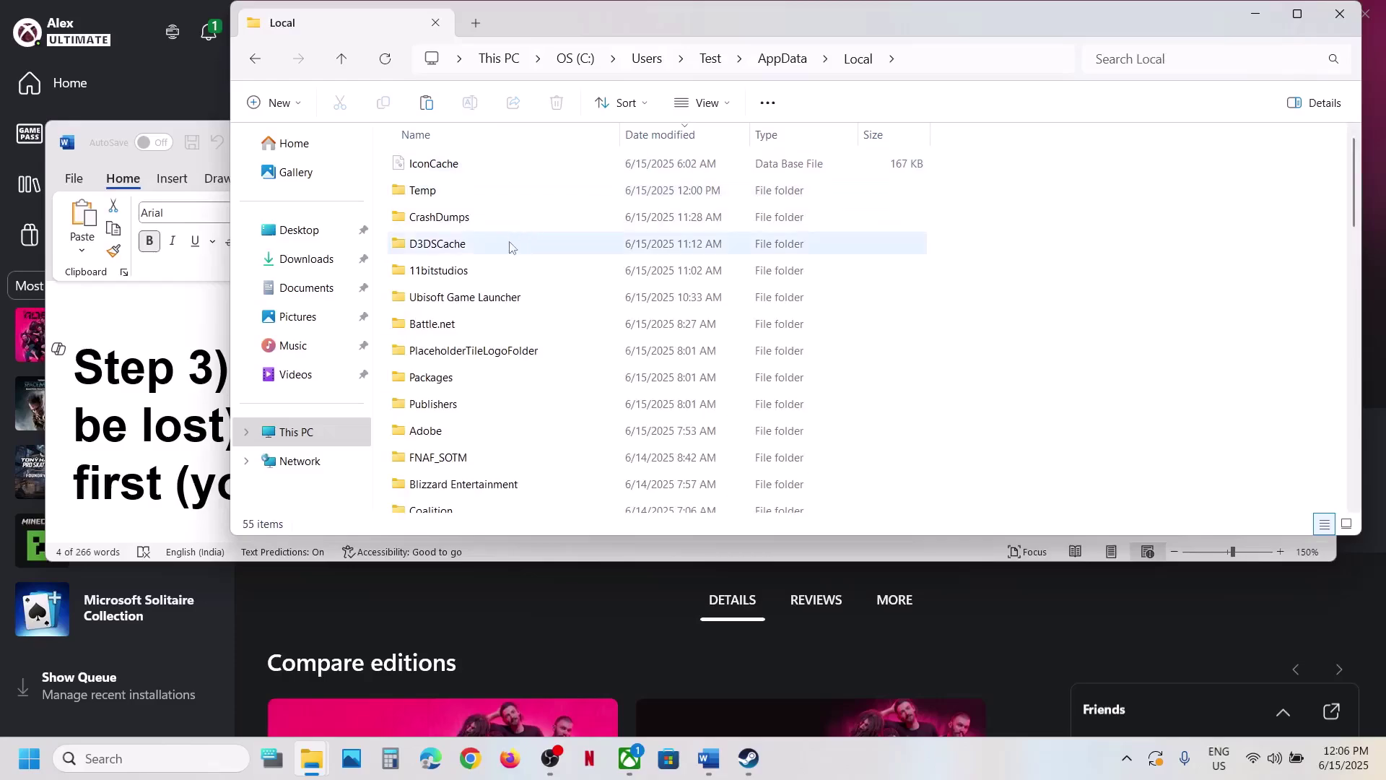
left_click(471, 272)
double_click(493, 276)
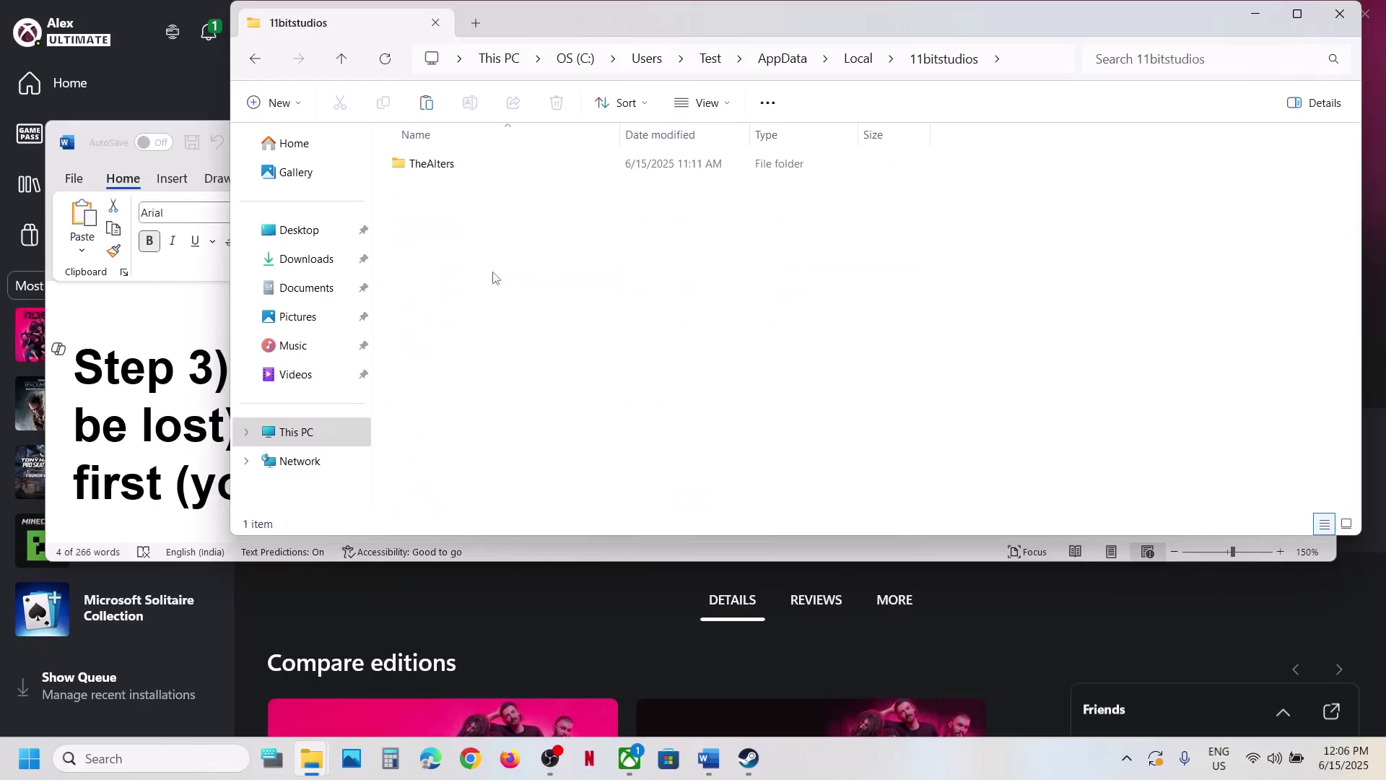
left_click(426, 165)
double_click(426, 165)
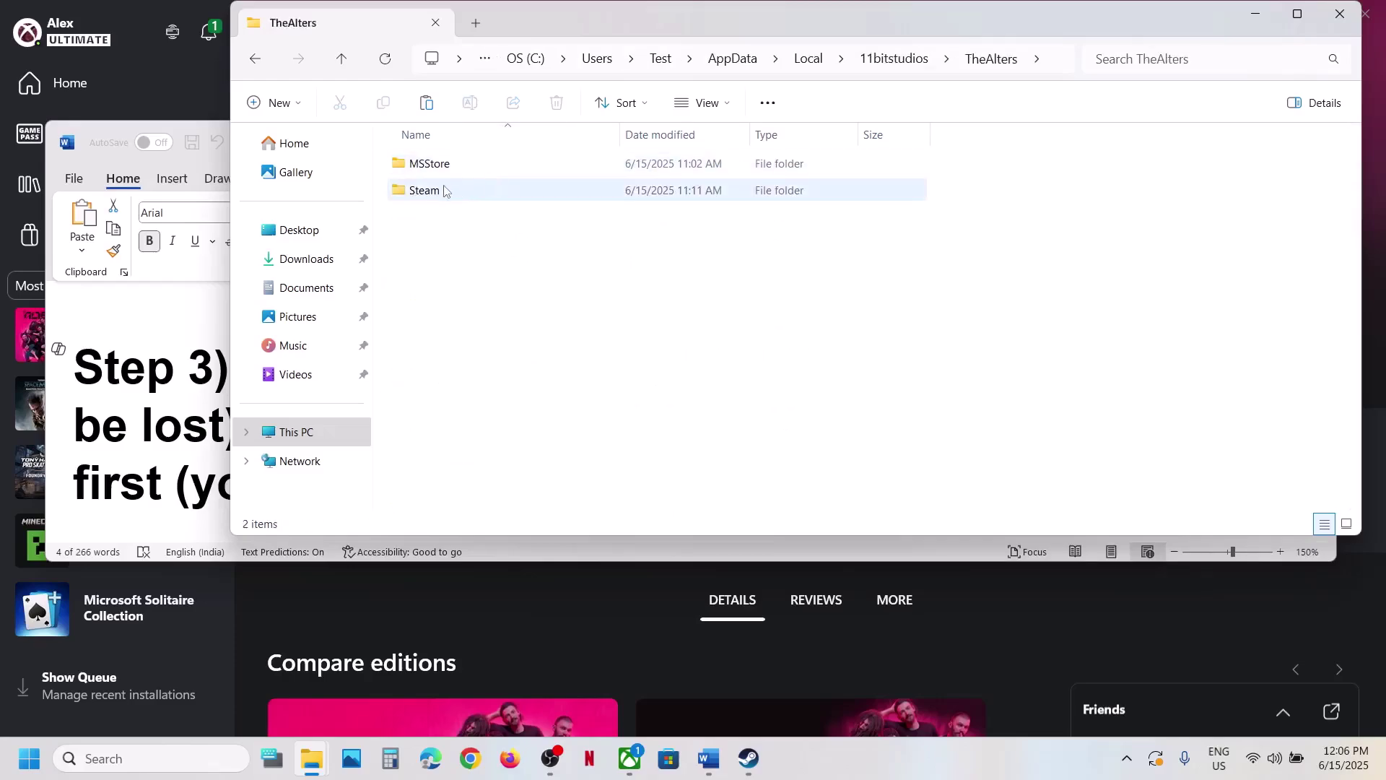
double_click(451, 191)
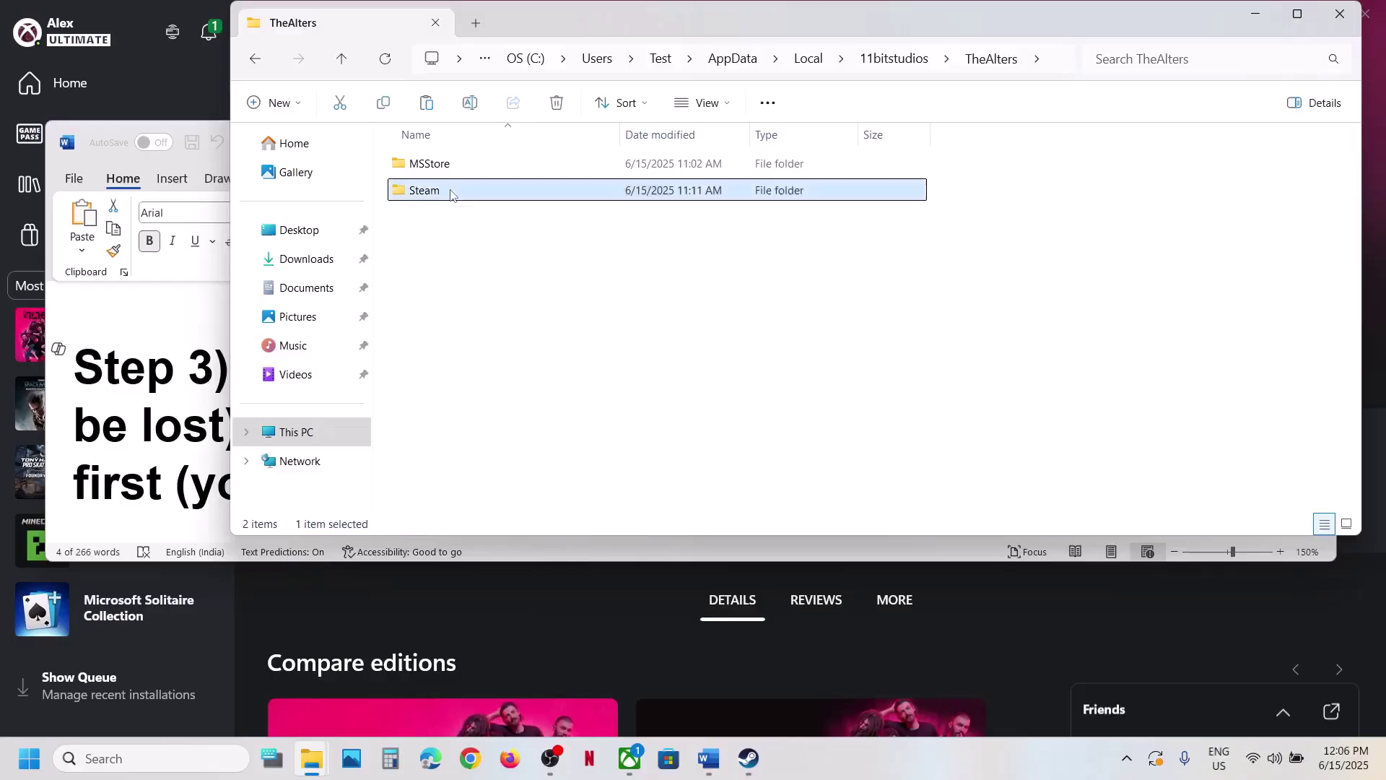
double_click(436, 165)
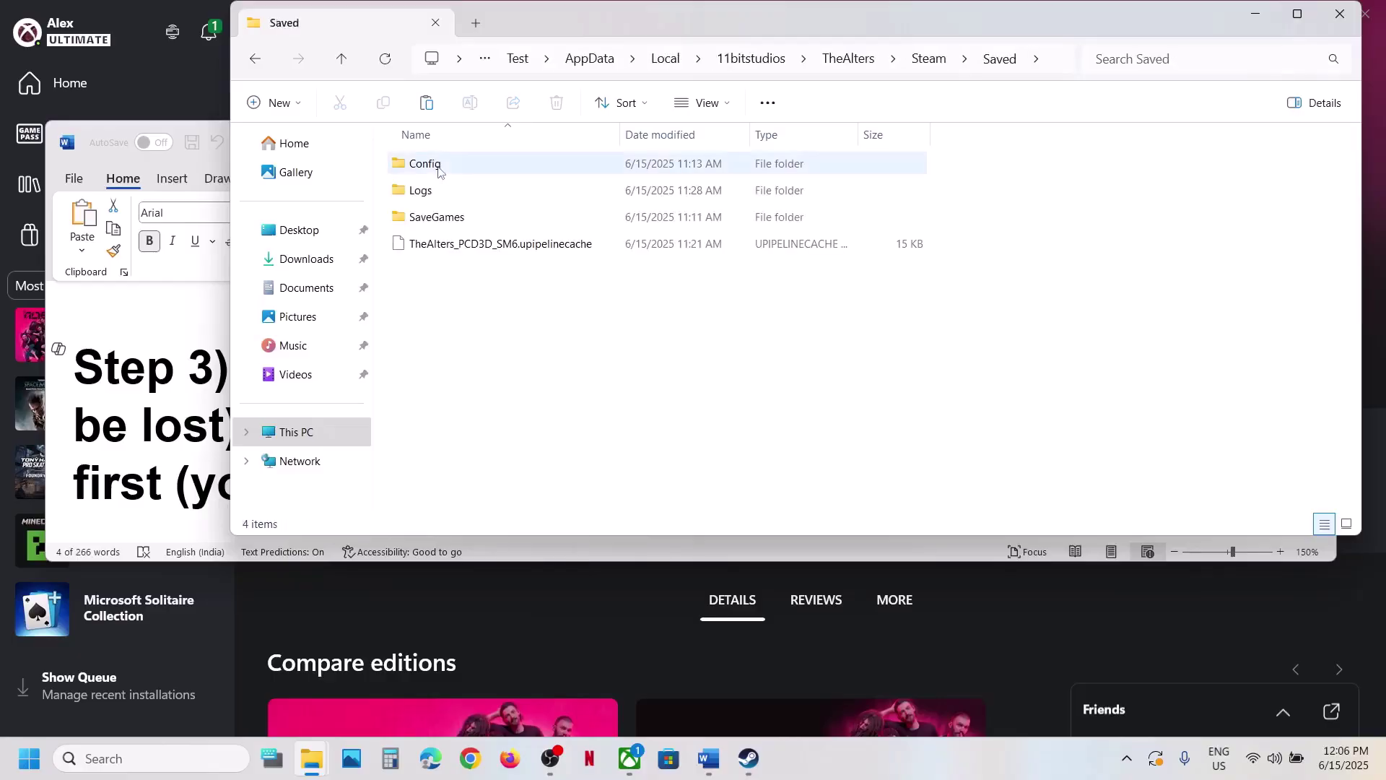
Step: Switch to the Word document and highlight the warning "All saved settings will be lost" in Step 3
left_click(438, 170)
right_click(475, 170)
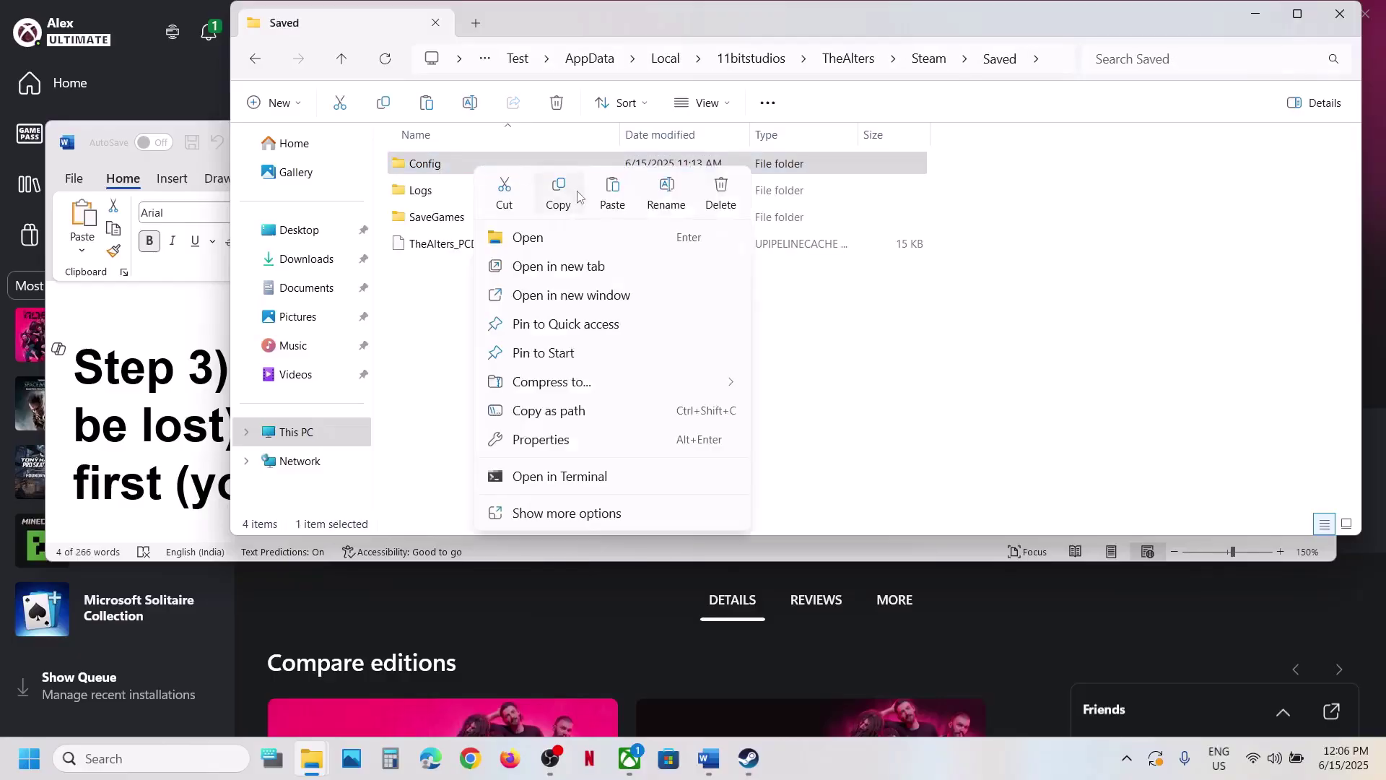
left_click(708, 758)
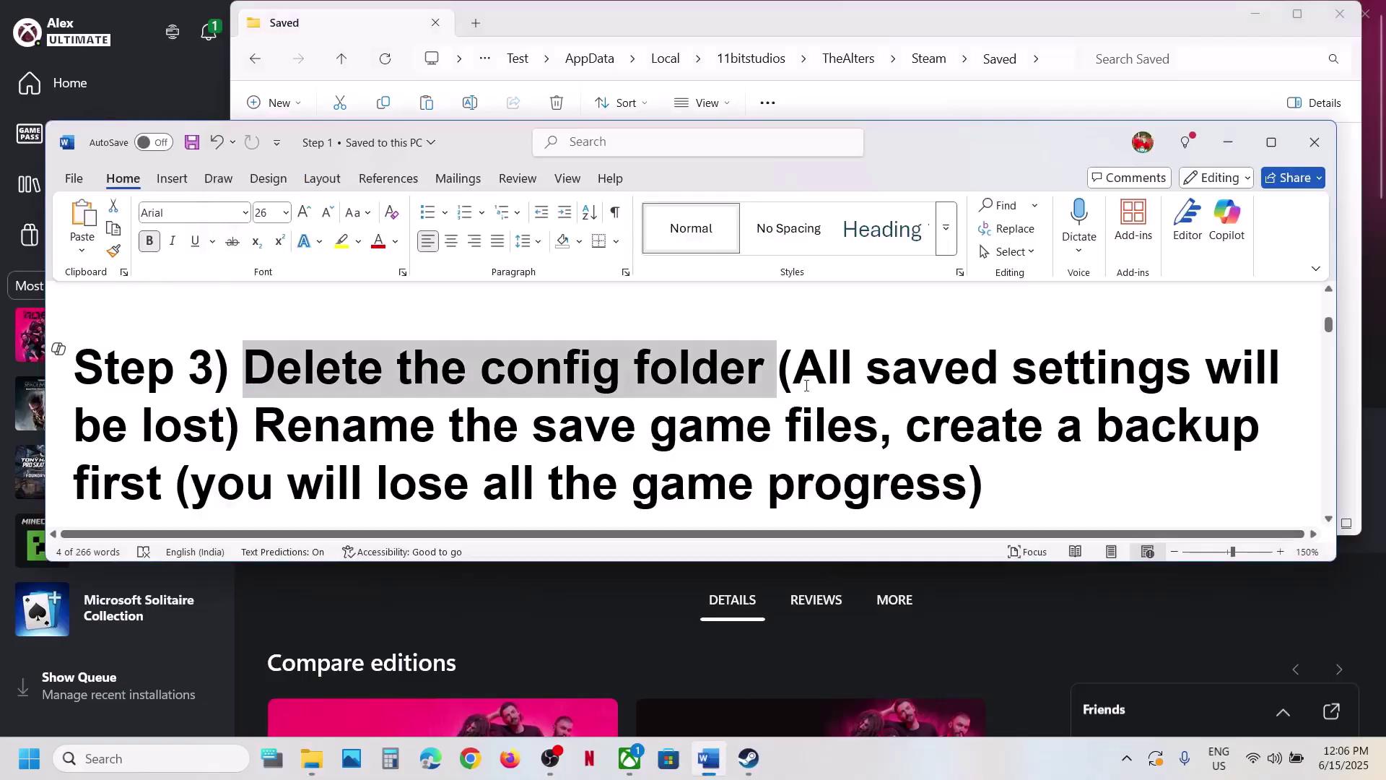
left_click_drag(797, 378, 312, 433)
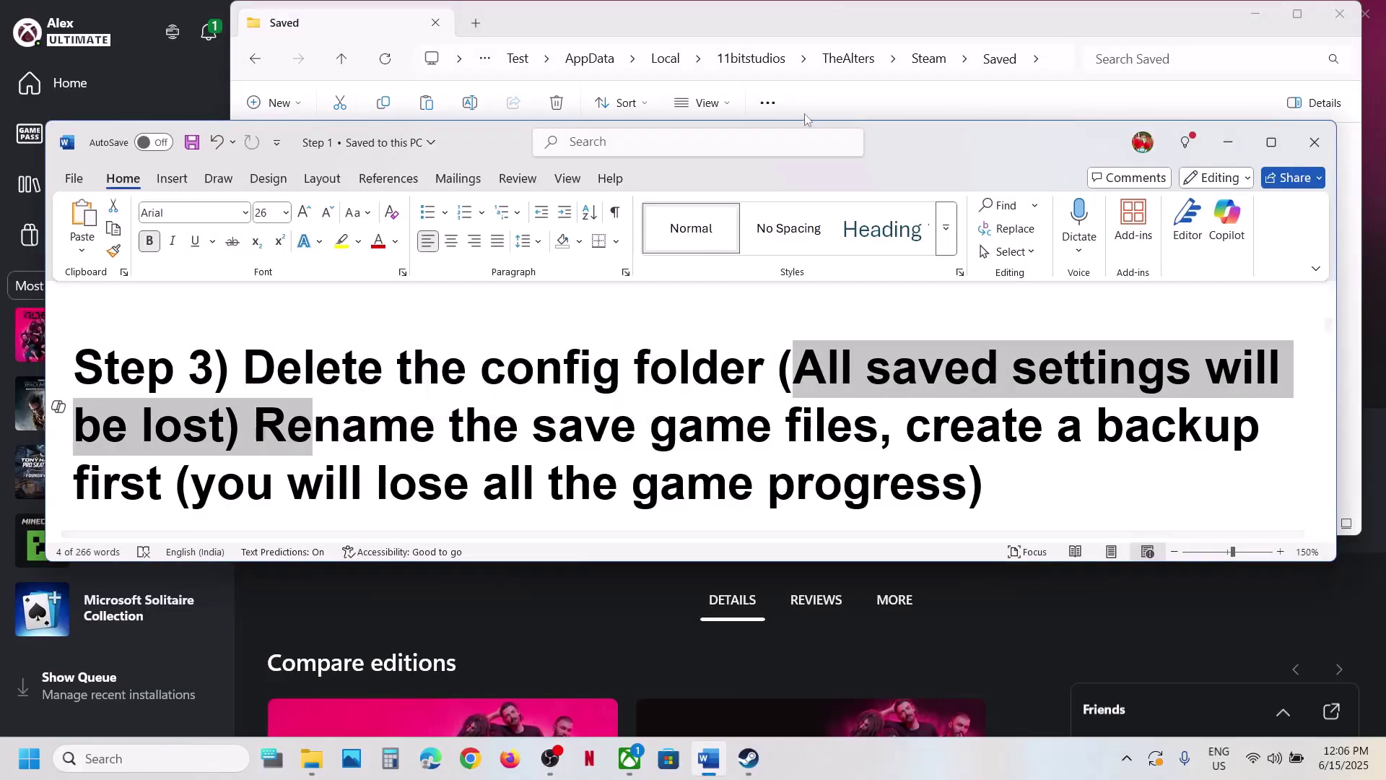
Step: Copy the Config folder from Steam's Saved folder to the desktop as a backup and place it beside sl.pcl.dll
left_click(805, 35)
right_click(444, 168)
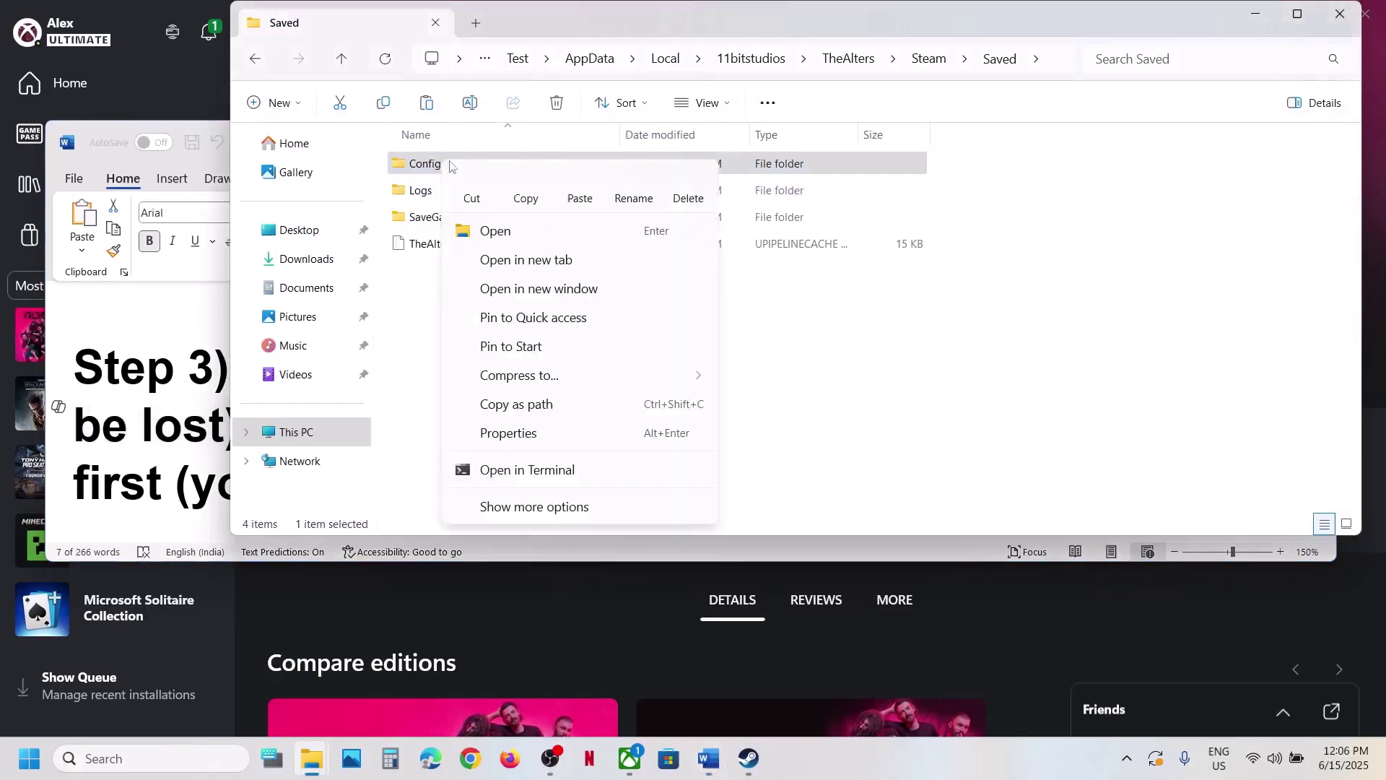
left_click(526, 186)
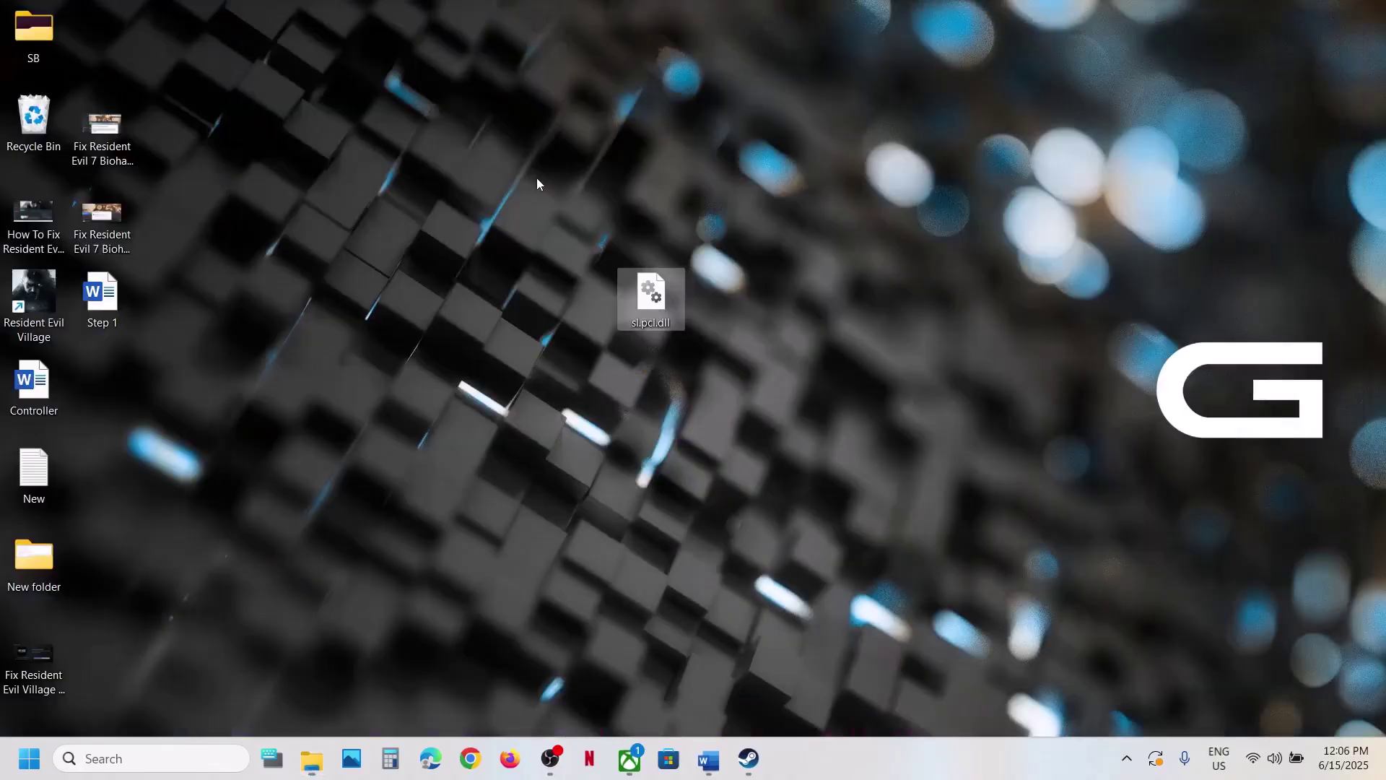
left_click(115, 45)
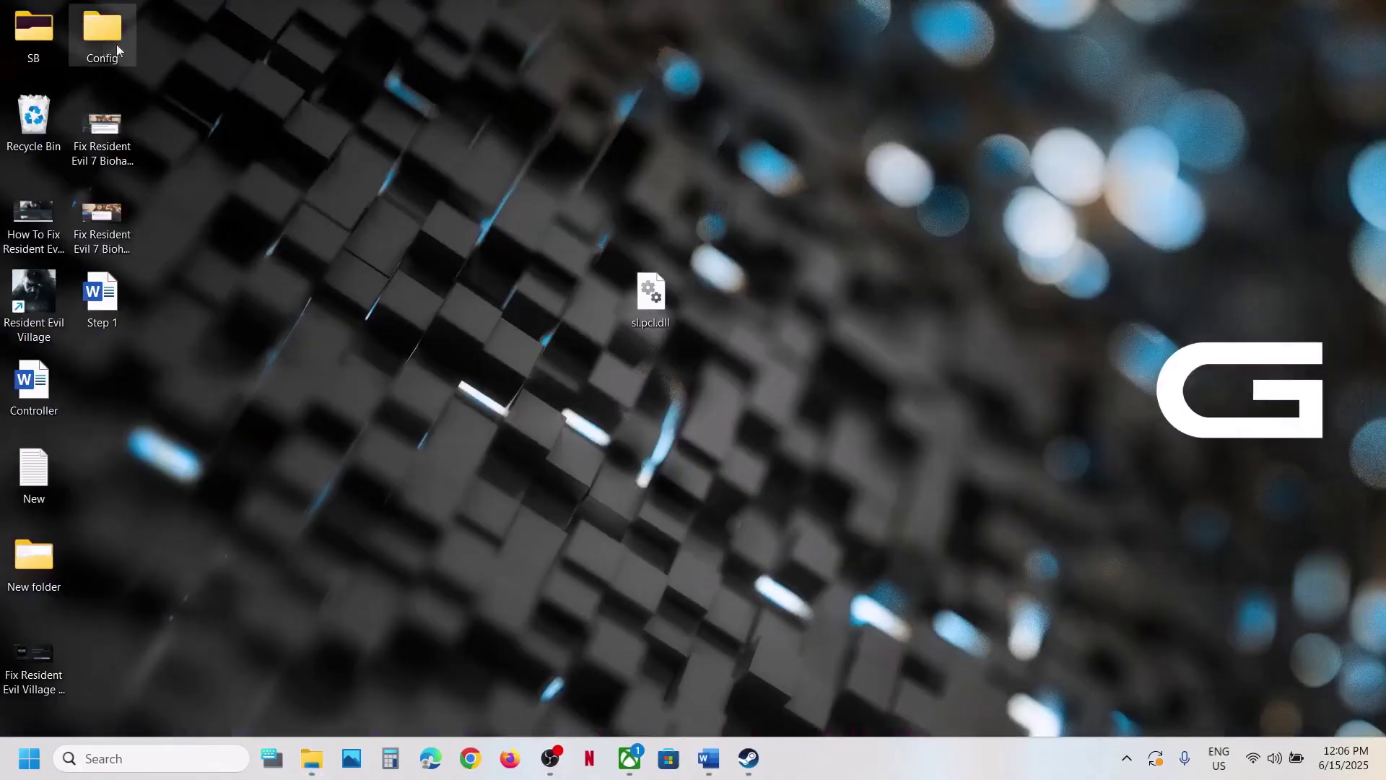
left_click_drag(705, 288, 708, 292)
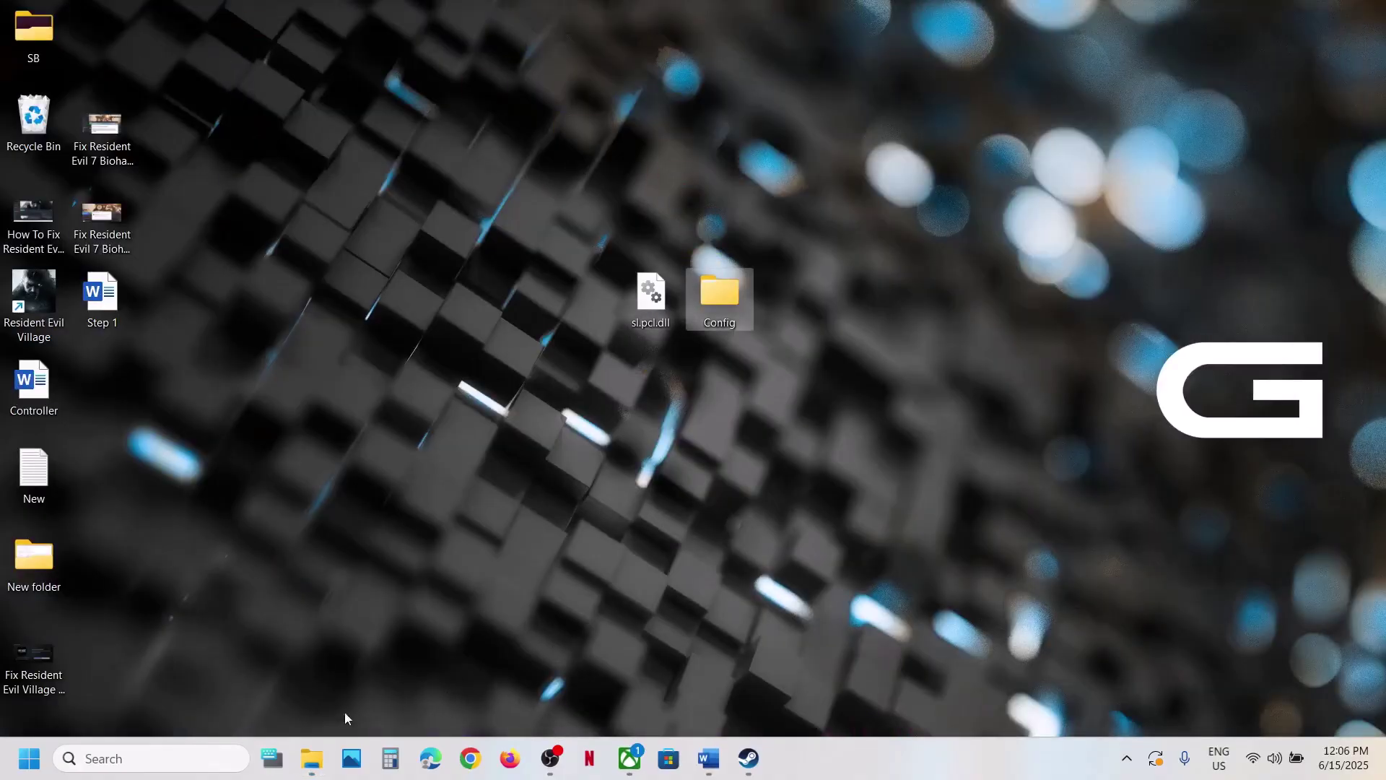
Step: Return to Steam's Saved folder and show the available actions for the Config folder
left_click(311, 758)
left_click(432, 661)
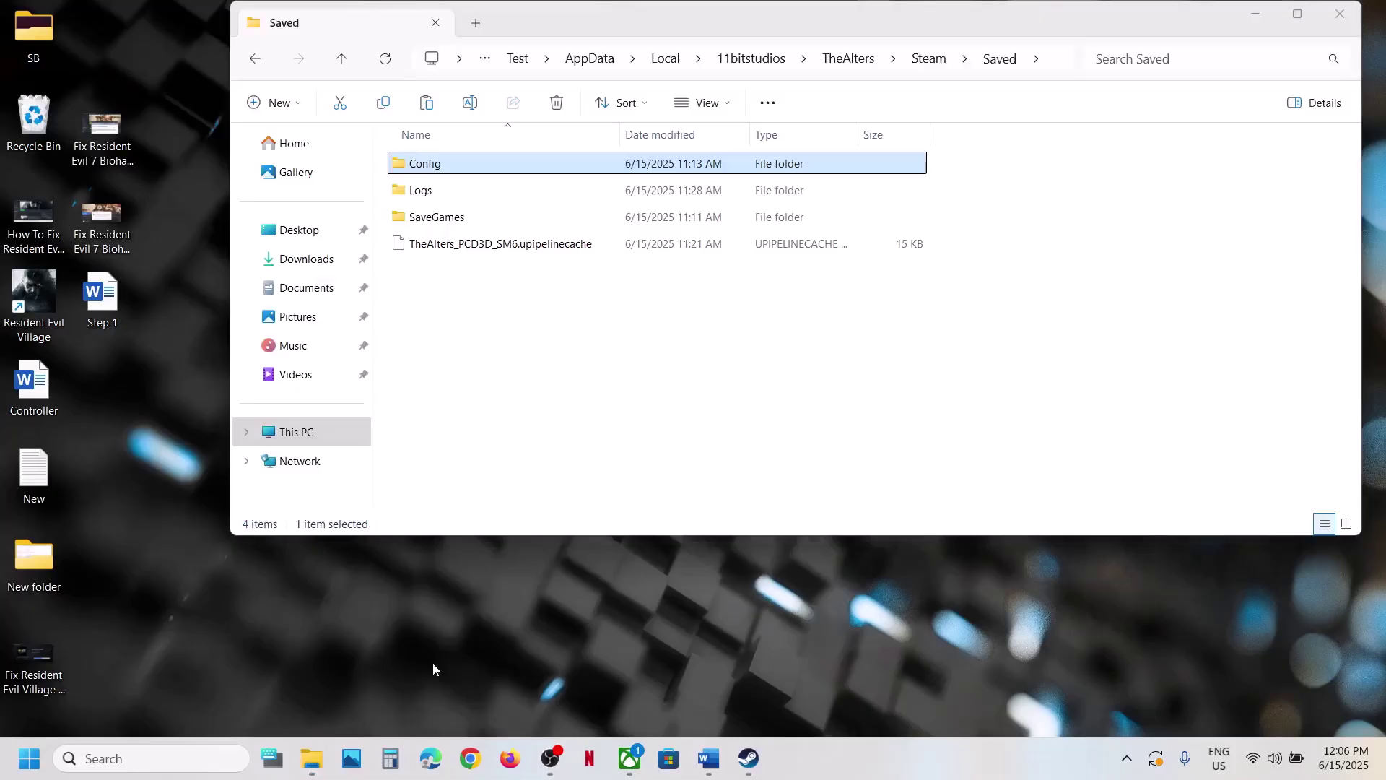
right_click(455, 163)
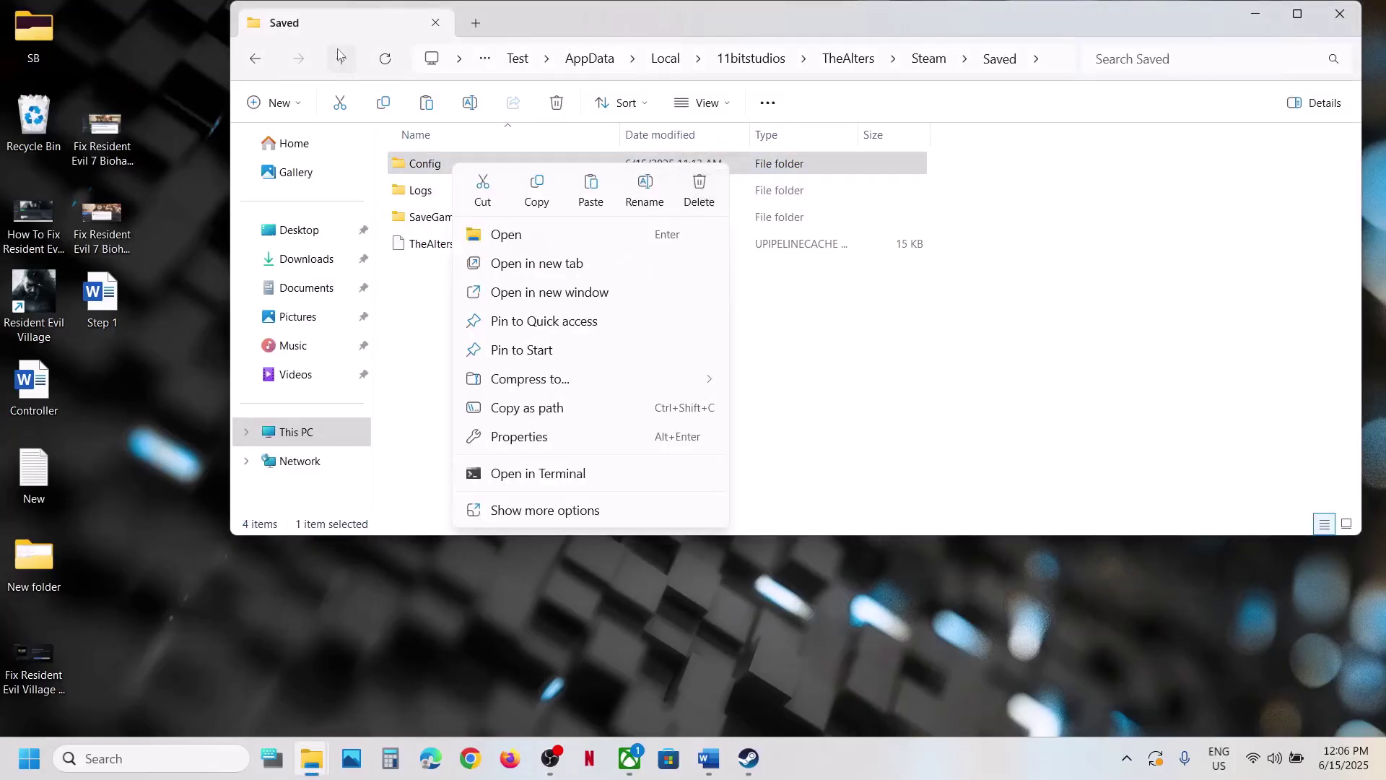
Step: Go back up to the TheAlters folder and navigate into MSStore to the location of its Config folder
left_click(342, 62)
left_click(342, 62)
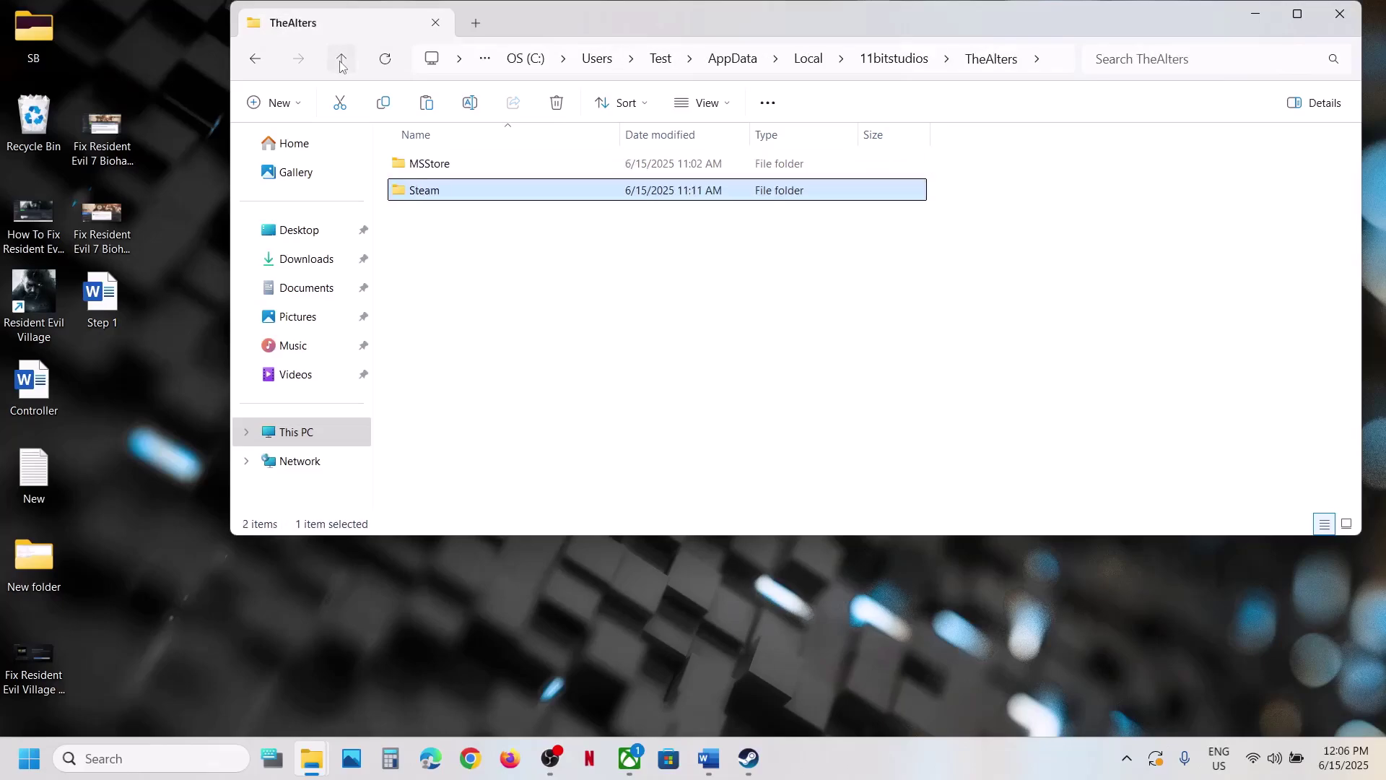
left_click(342, 62)
double_click(466, 164)
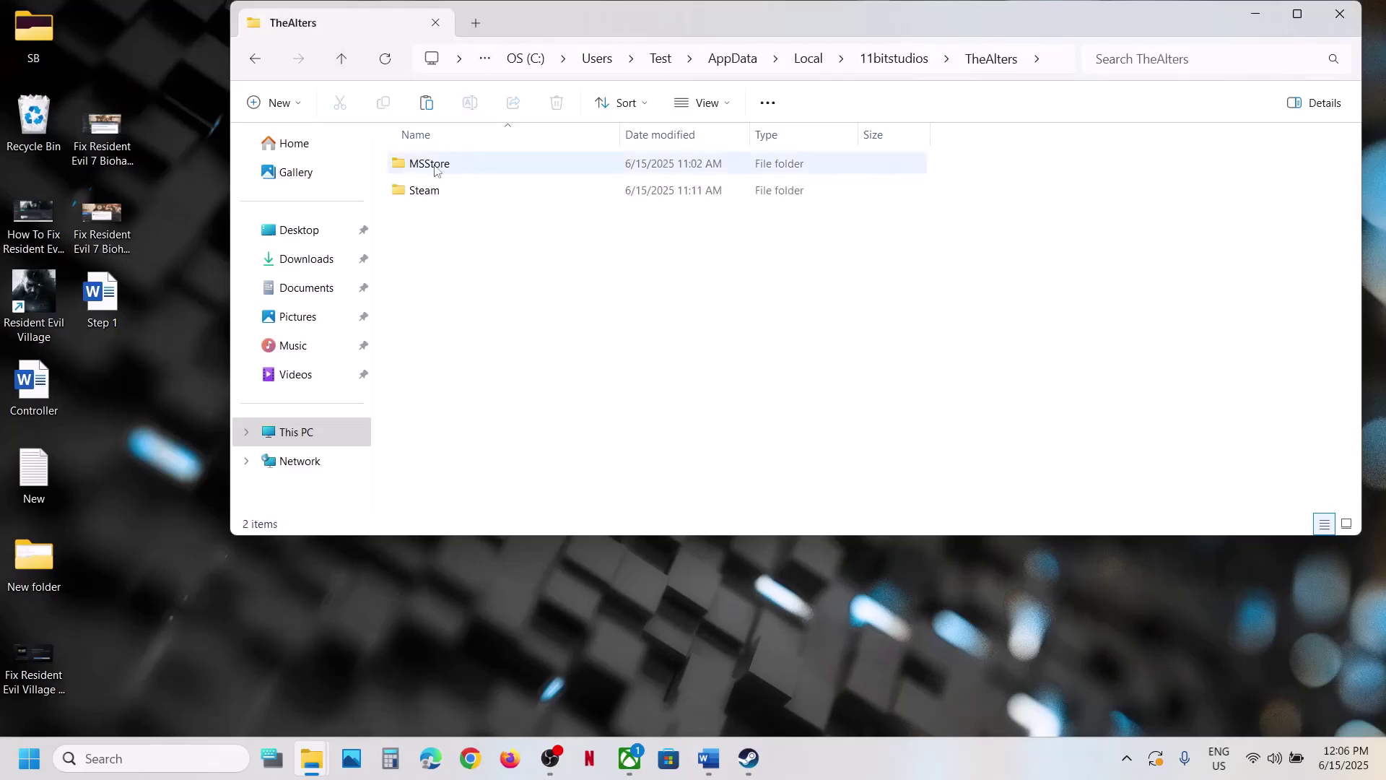
double_click(437, 168)
double_click(472, 170)
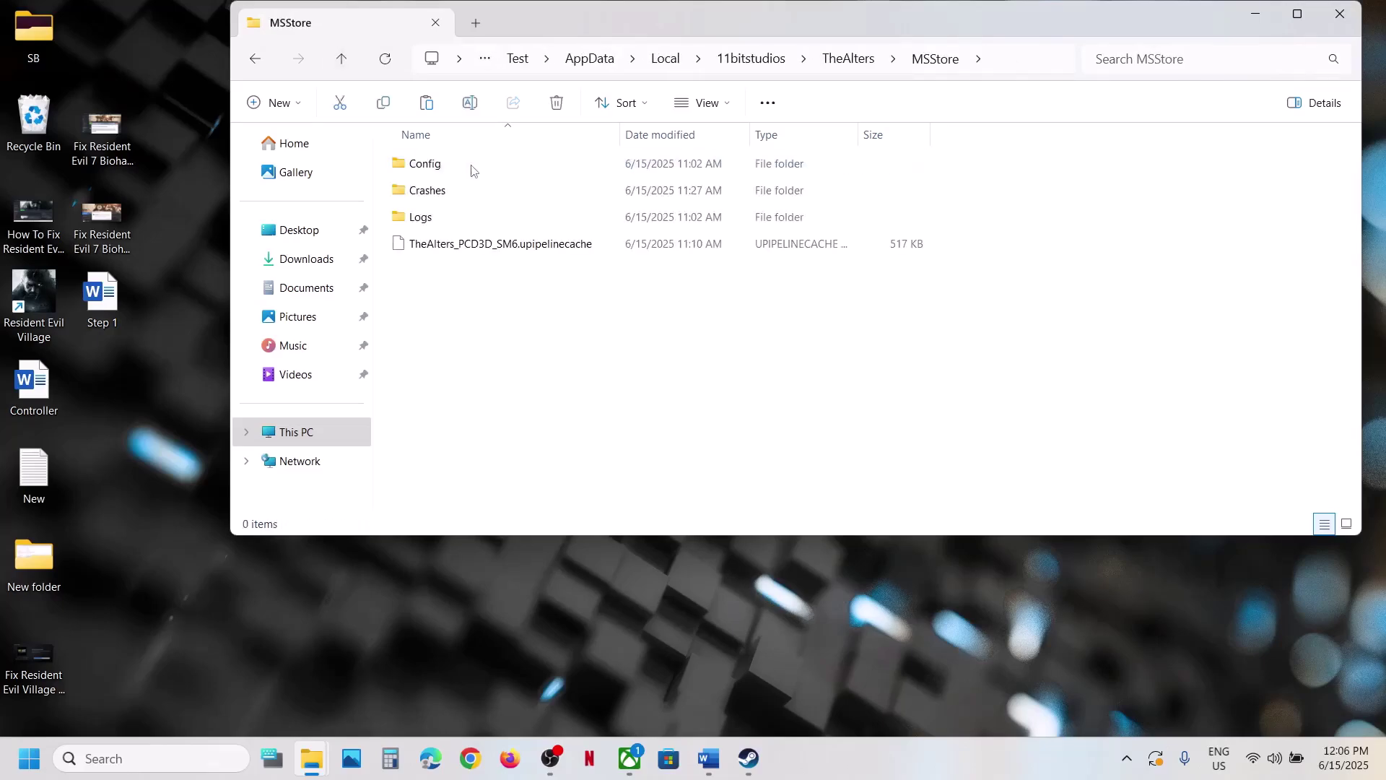
Step: Show the available actions for the Config folder in MSStore's Saved folder, and dismiss them without choosing any
left_click(449, 169)
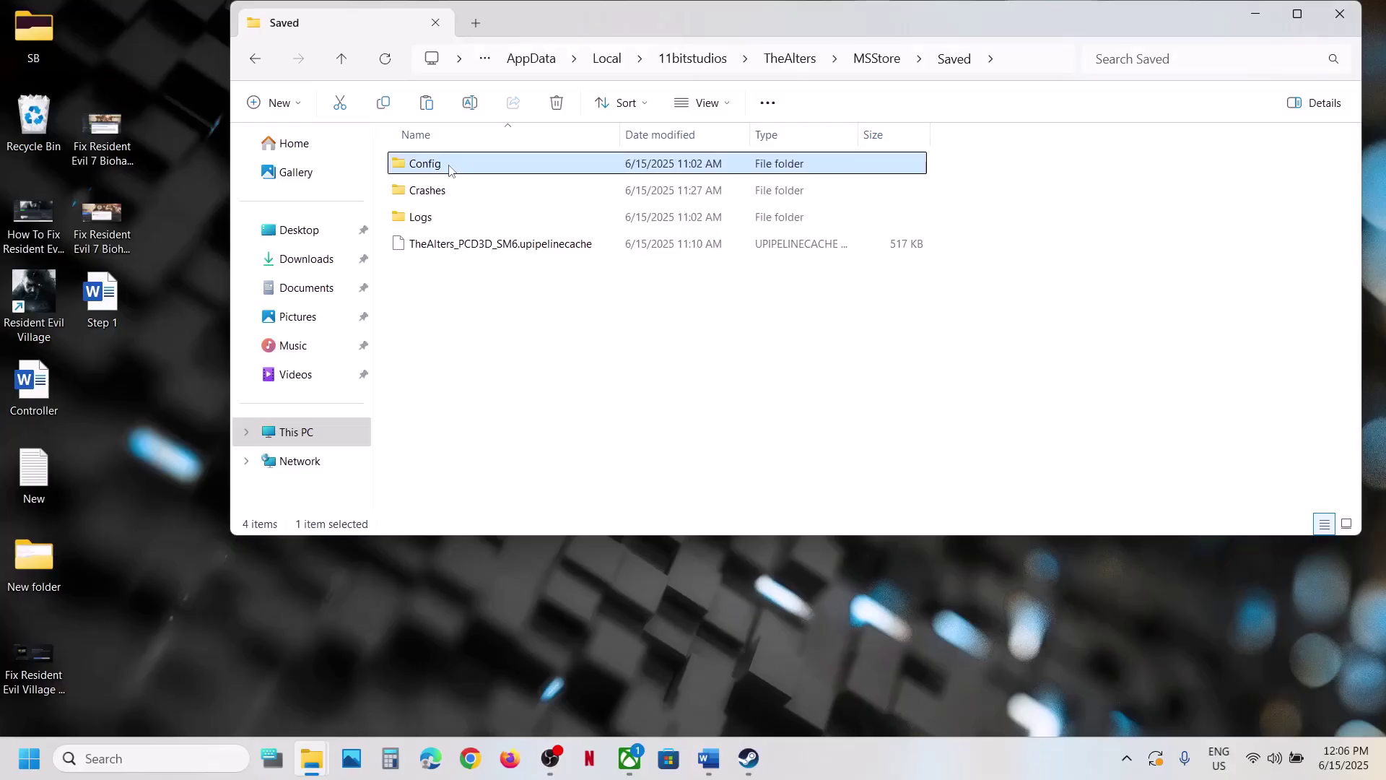
right_click(468, 169)
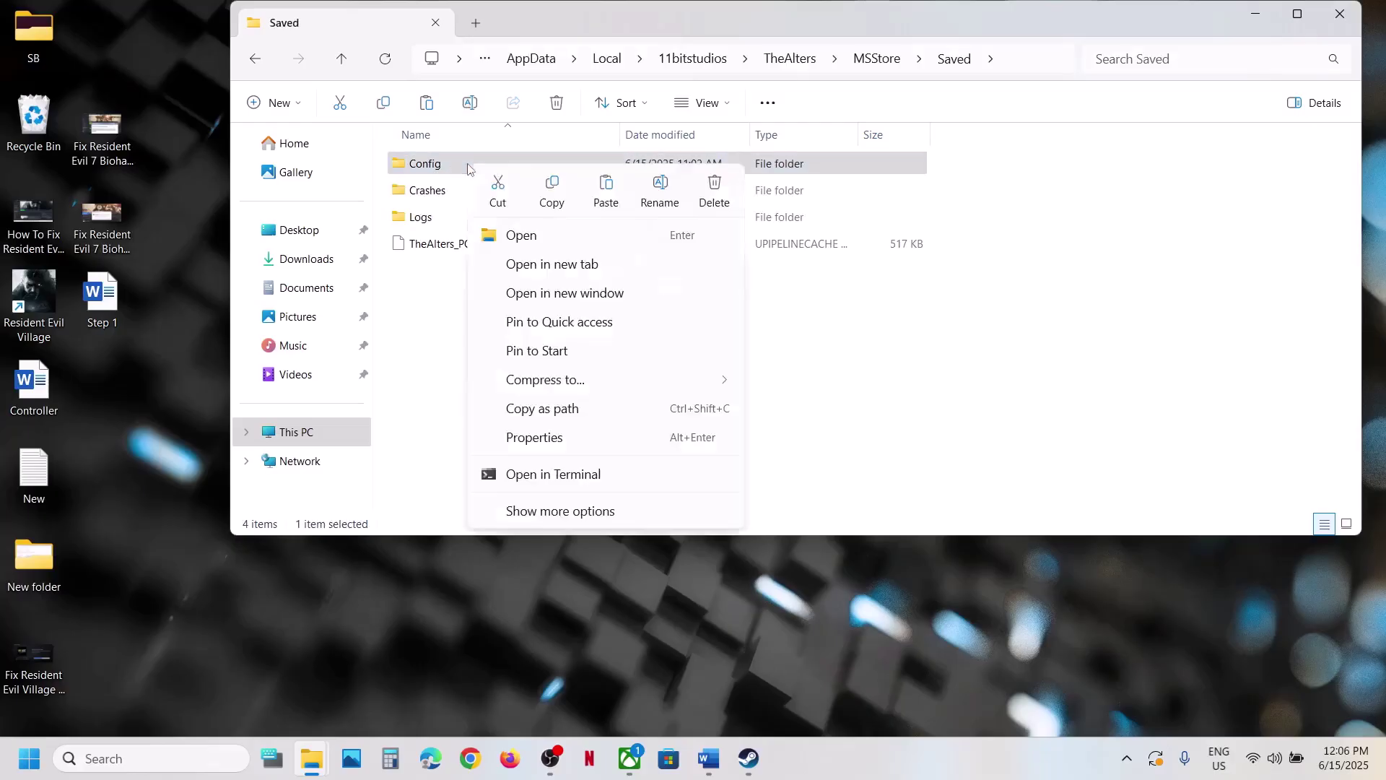
left_click(462, 331)
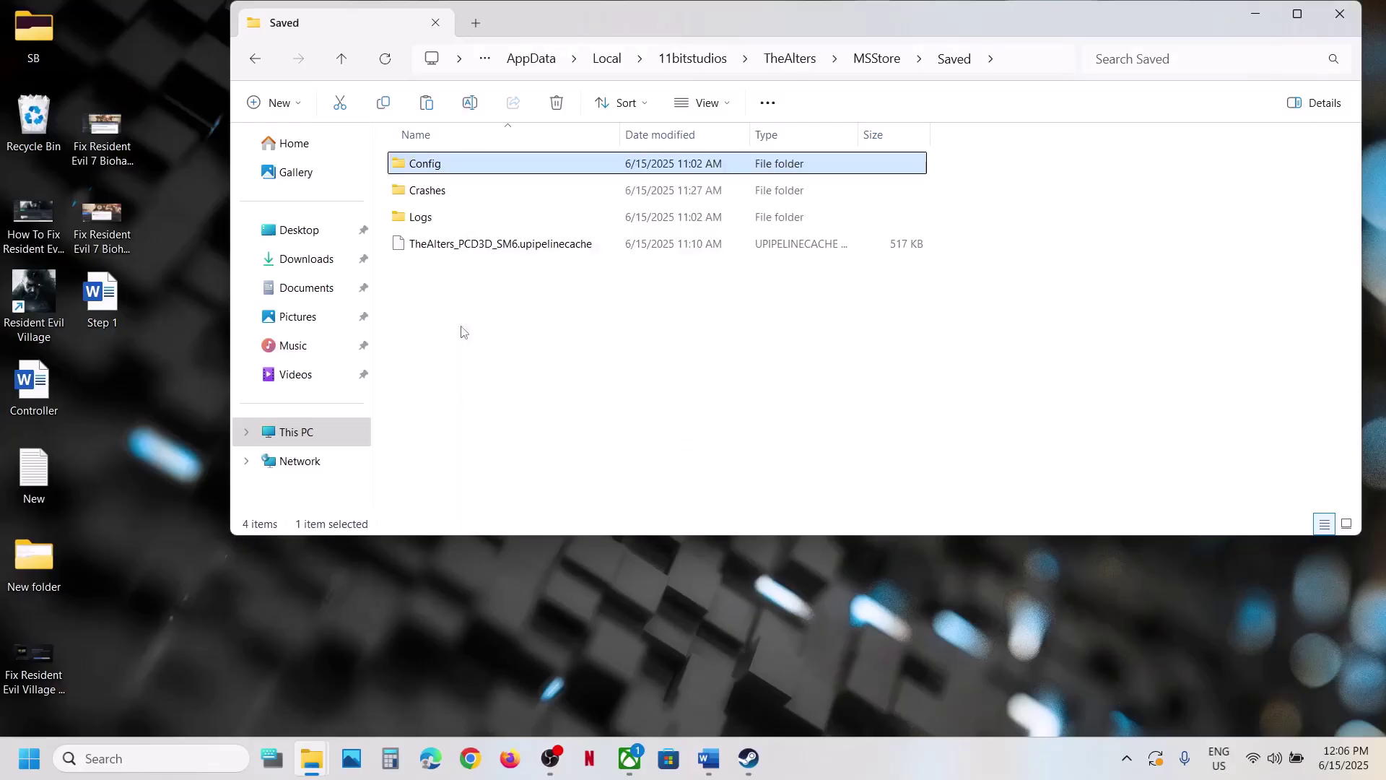
Step: Switch to the Word document and highlight Step 3's save game renaming instruction, the lost progress warning and the backup reminder
key("alt+Tab")
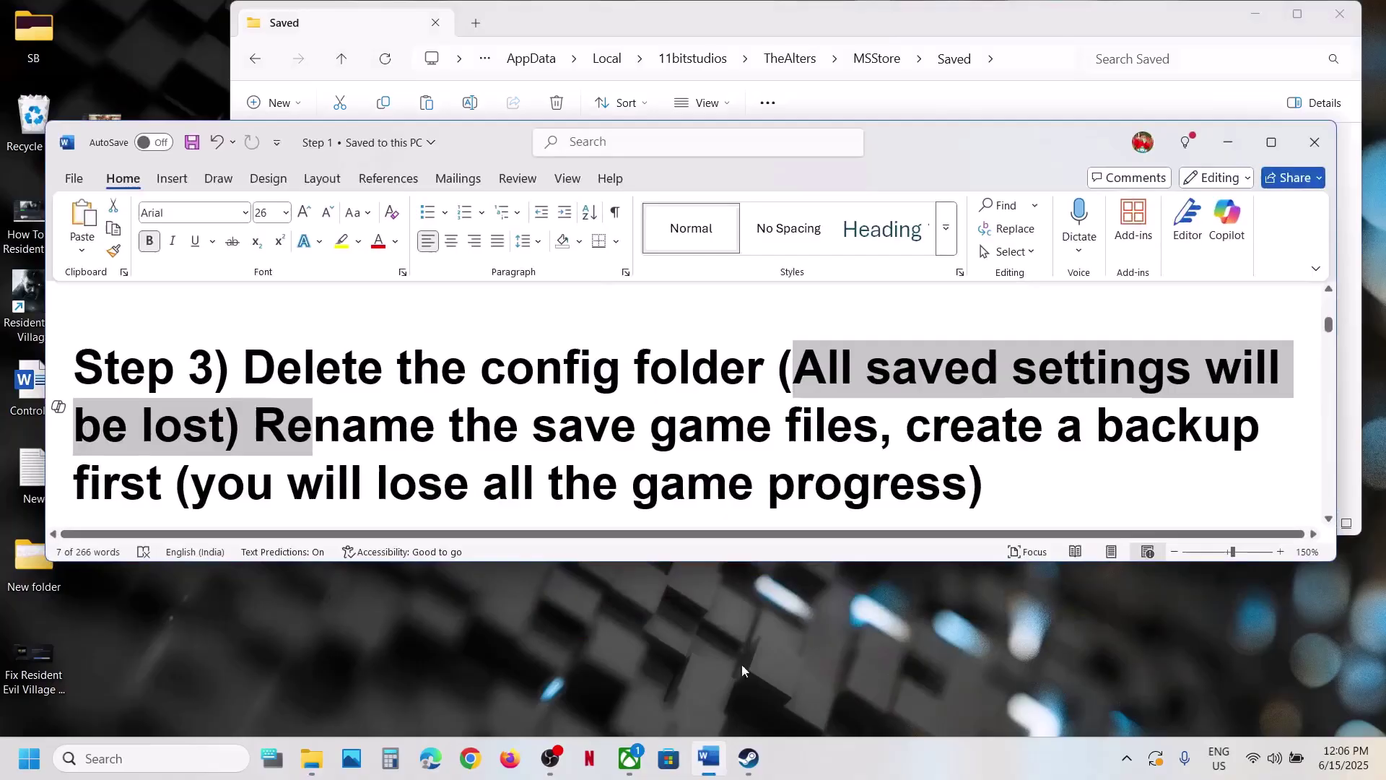
left_click(376, 367)
left_click_drag(254, 426, 879, 433)
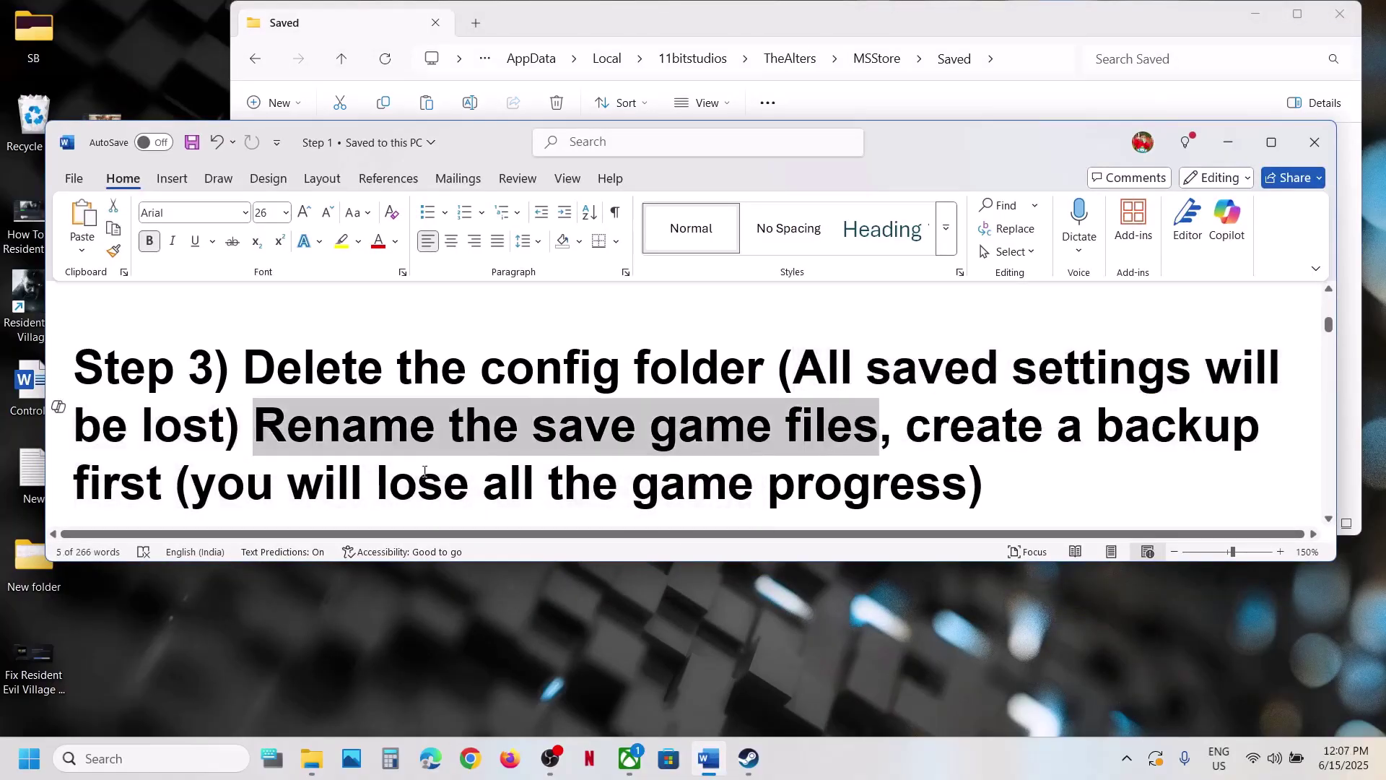
left_click_drag(195, 485, 967, 498)
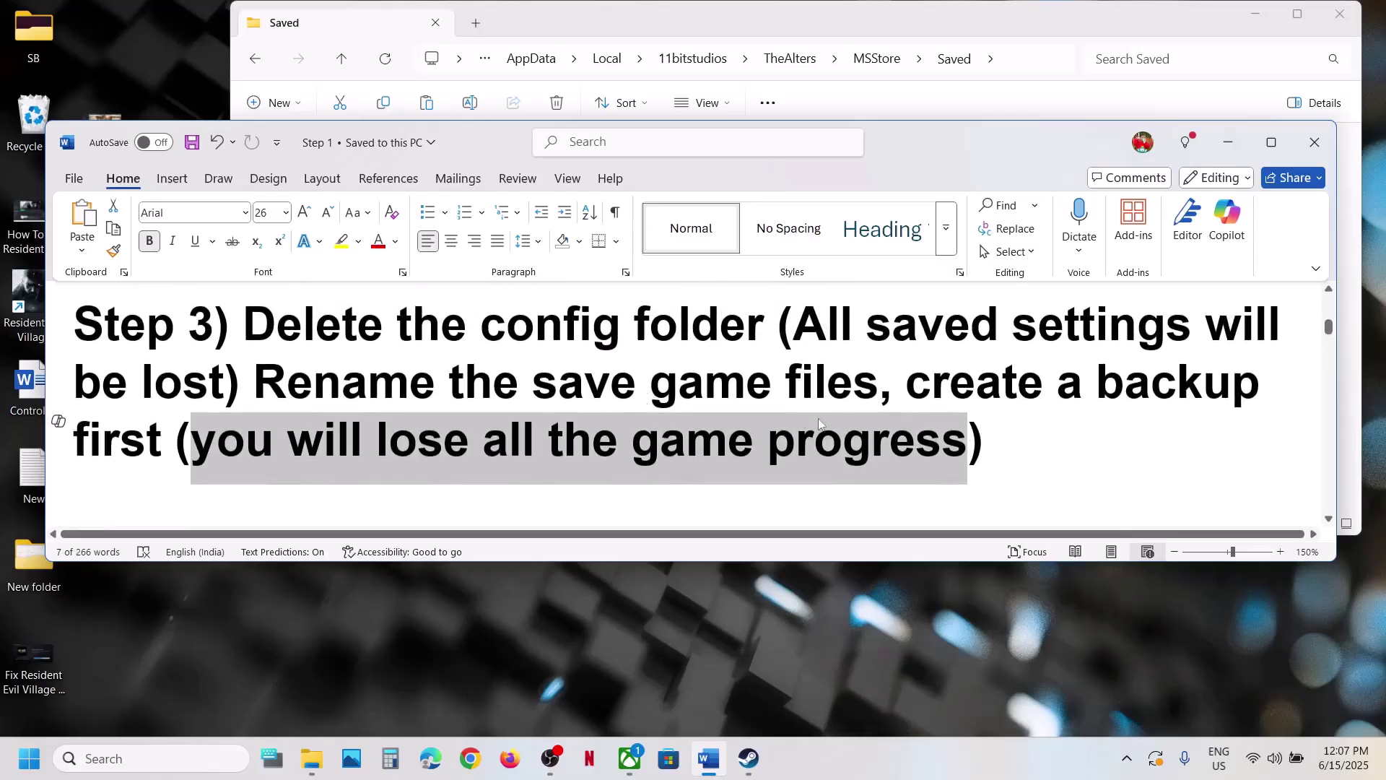
left_click_drag(909, 390, 174, 444)
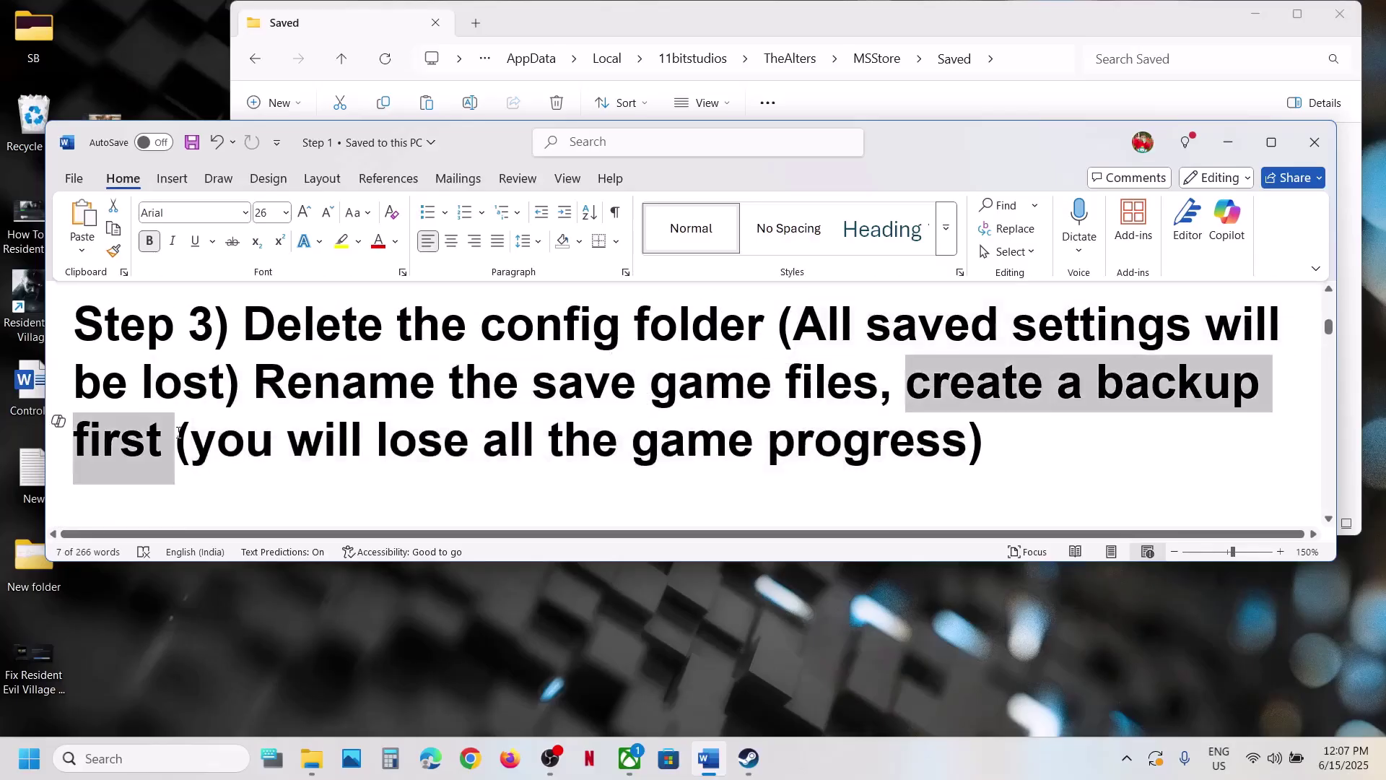
Step: Return to File Explorer and go up from MSStore's Saved folder to the AppData Local folder
left_click(718, 29)
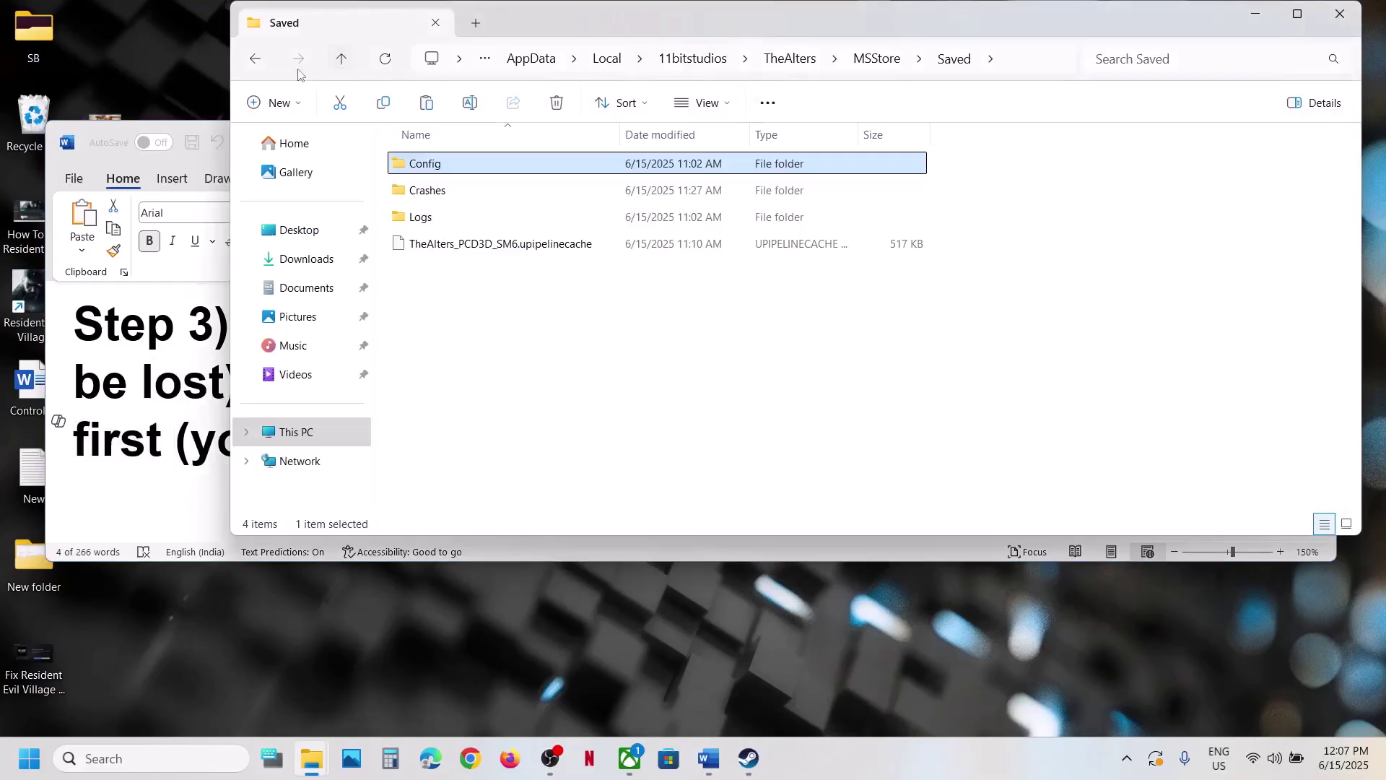
left_click(340, 60)
left_click(341, 61)
left_click(340, 60)
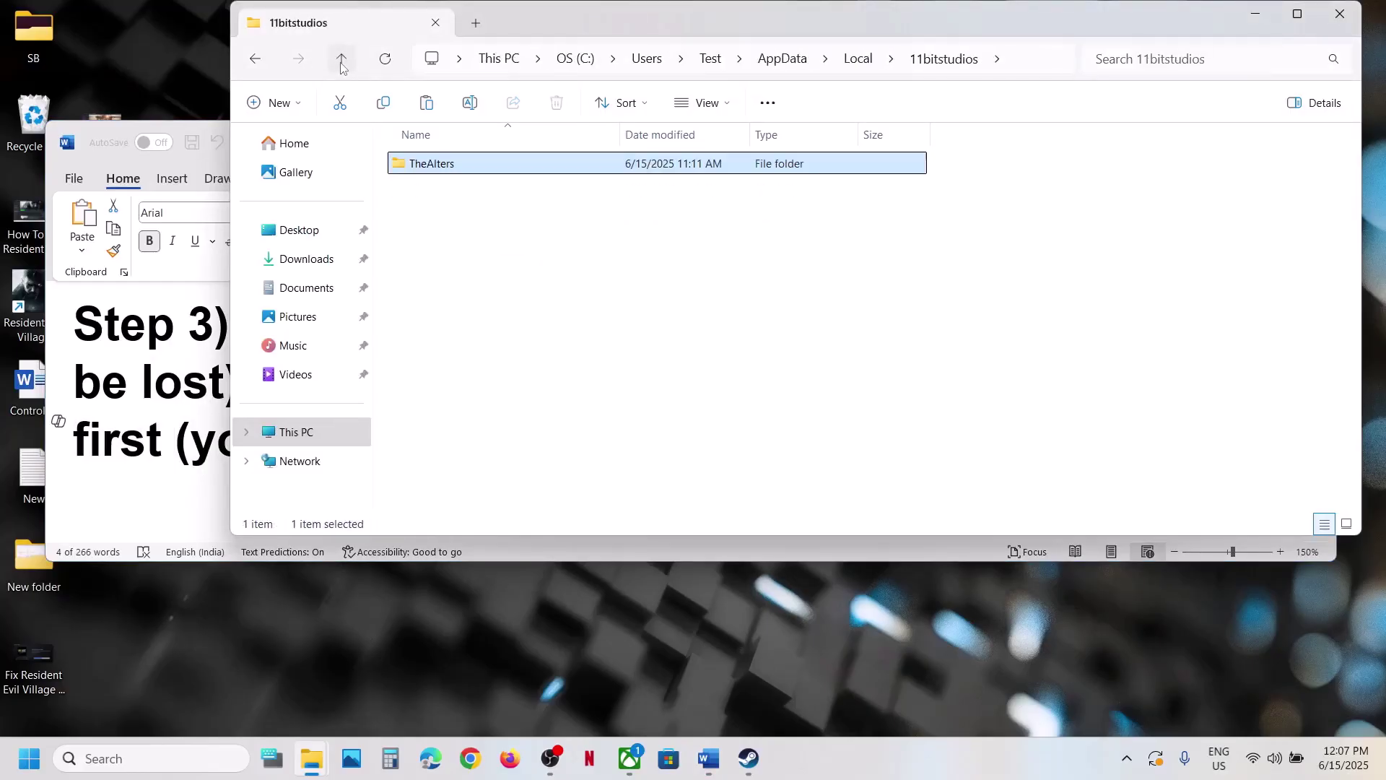
left_click(342, 61)
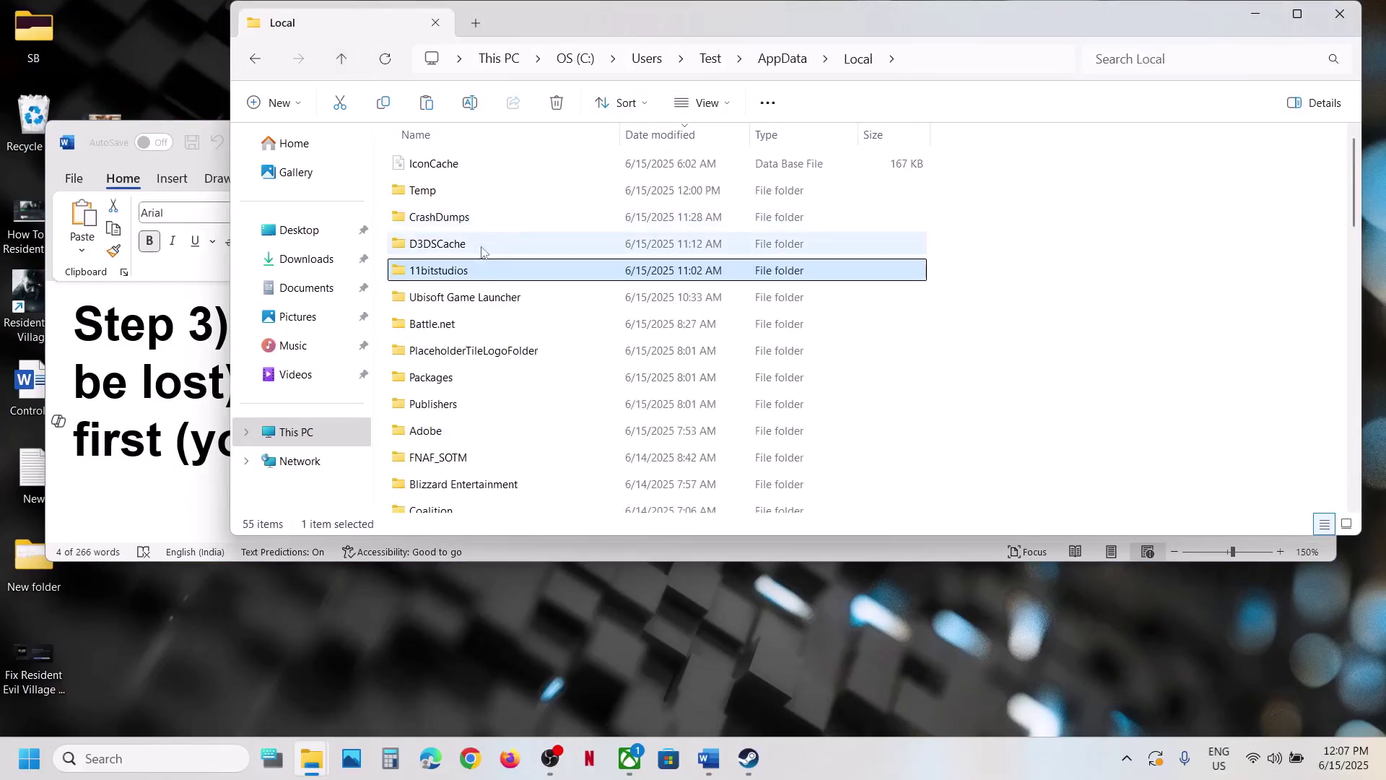
Step: Copy the 11bitstudios folder to the desktop as a backup and place it beside sl.pcl.dll
right_click(440, 271)
right_click(425, 274)
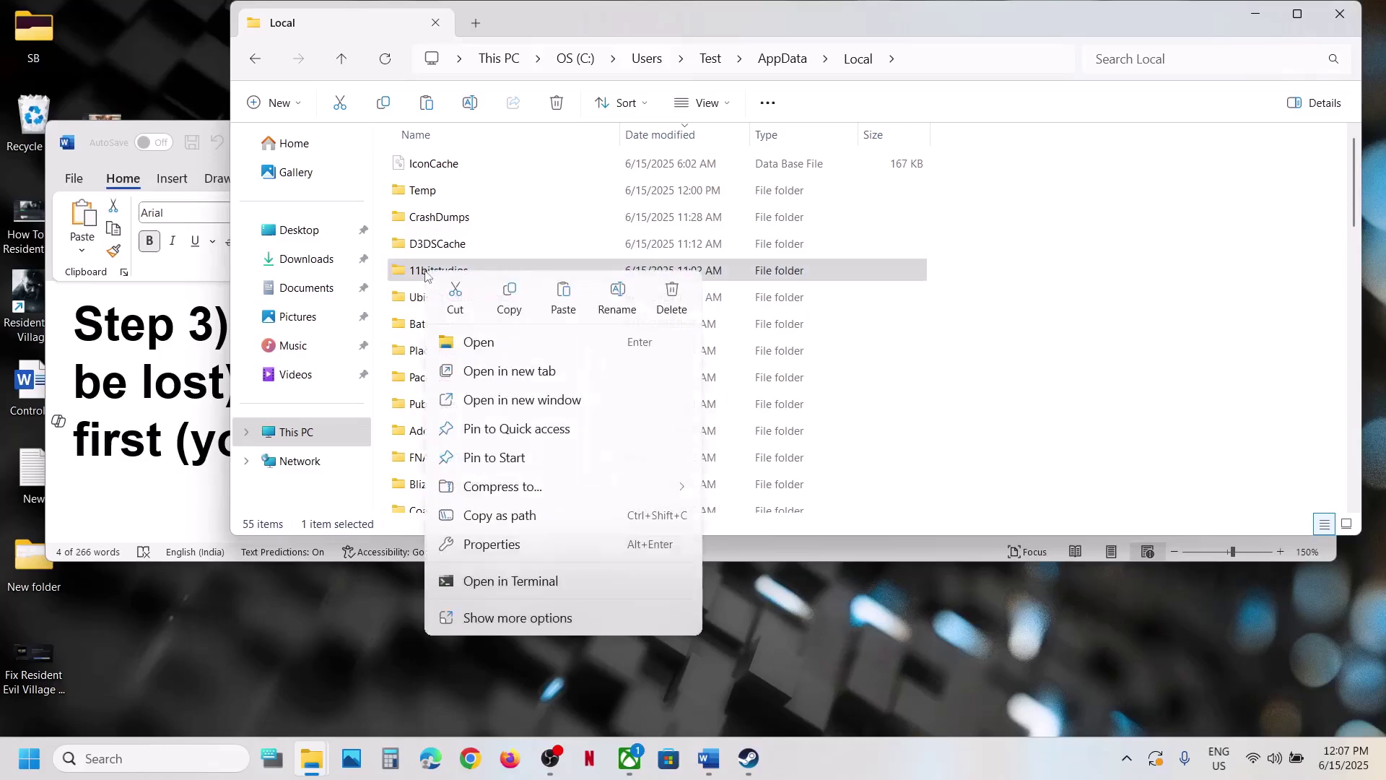
left_click(507, 295)
key("super+d")
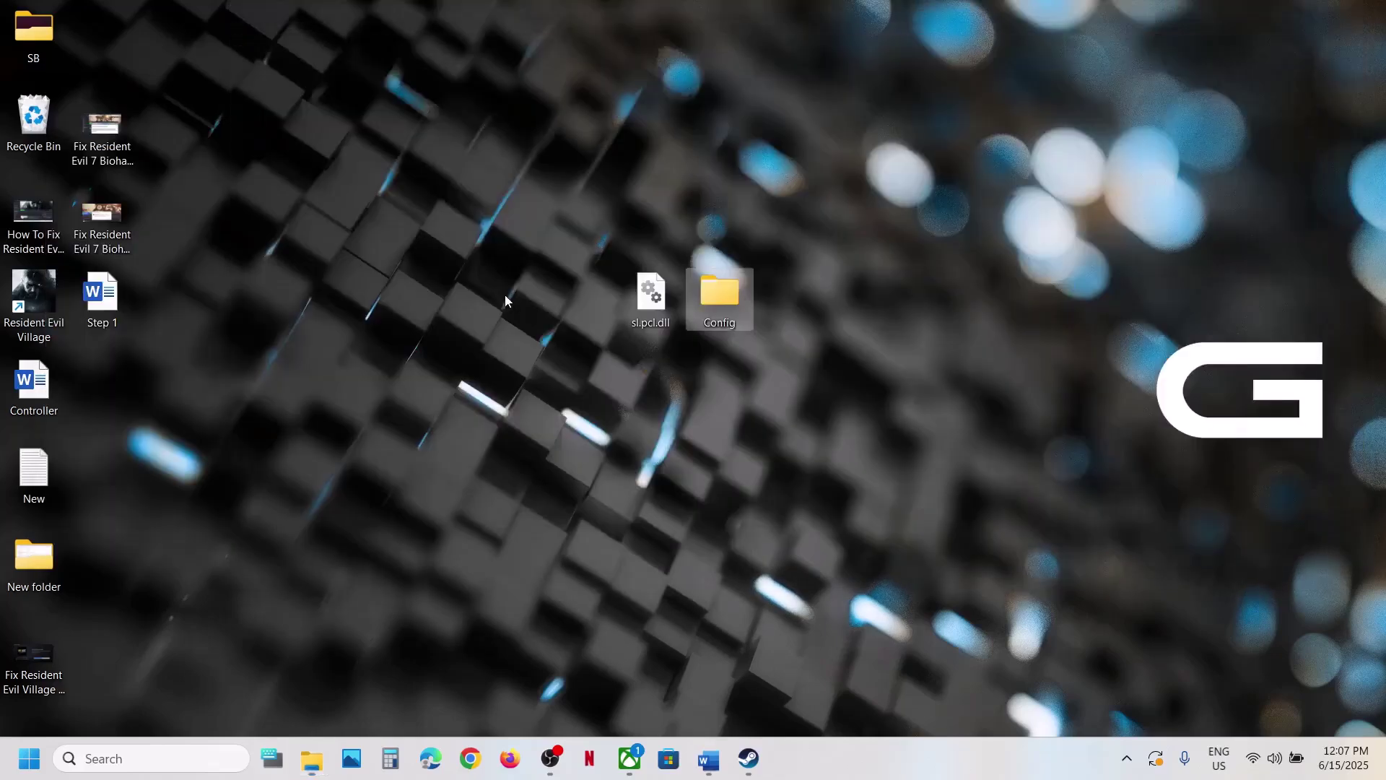
key("ctrl+v")
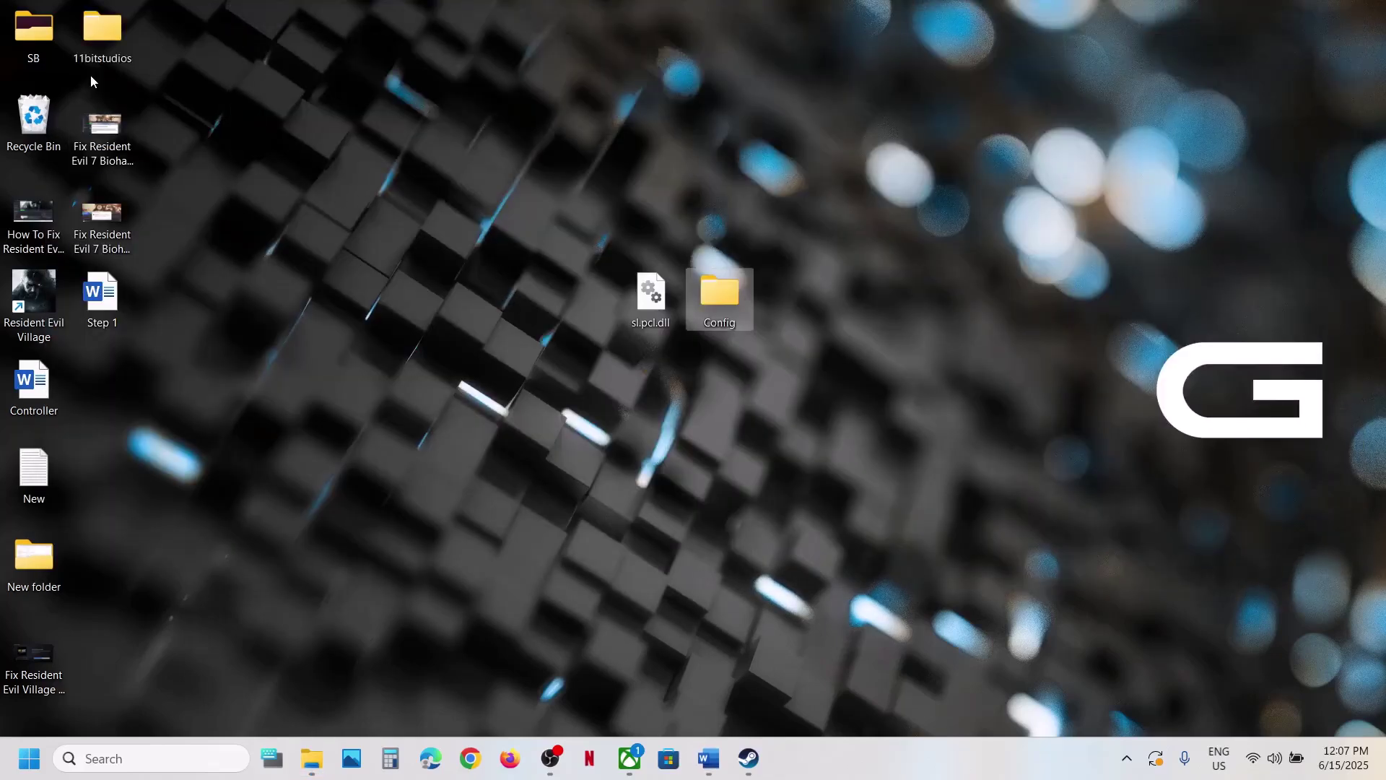
left_click_drag(102, 29, 604, 322)
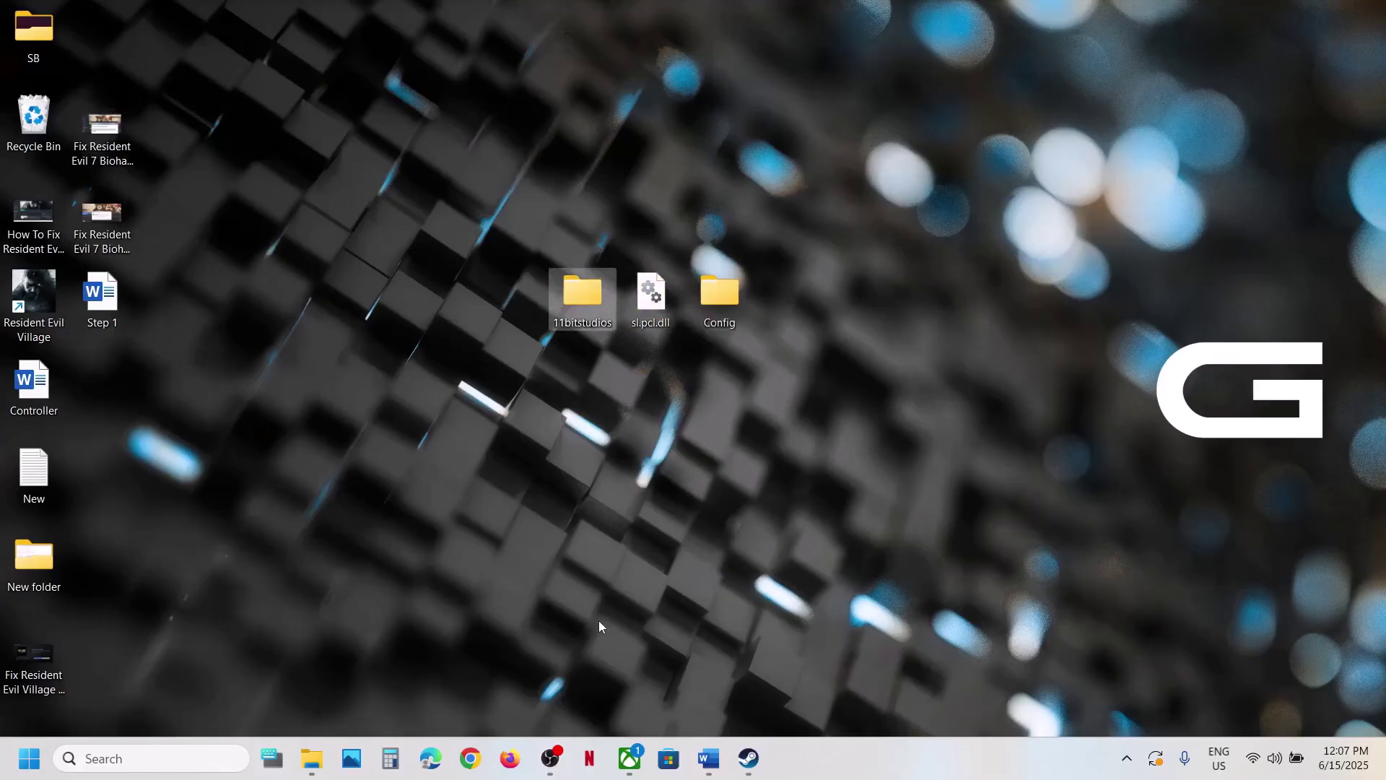
Step: Rename the original 11bitstudios folder in the Local folder as 11bitstudios.old
mouse_move(312, 756)
left_click(437, 665)
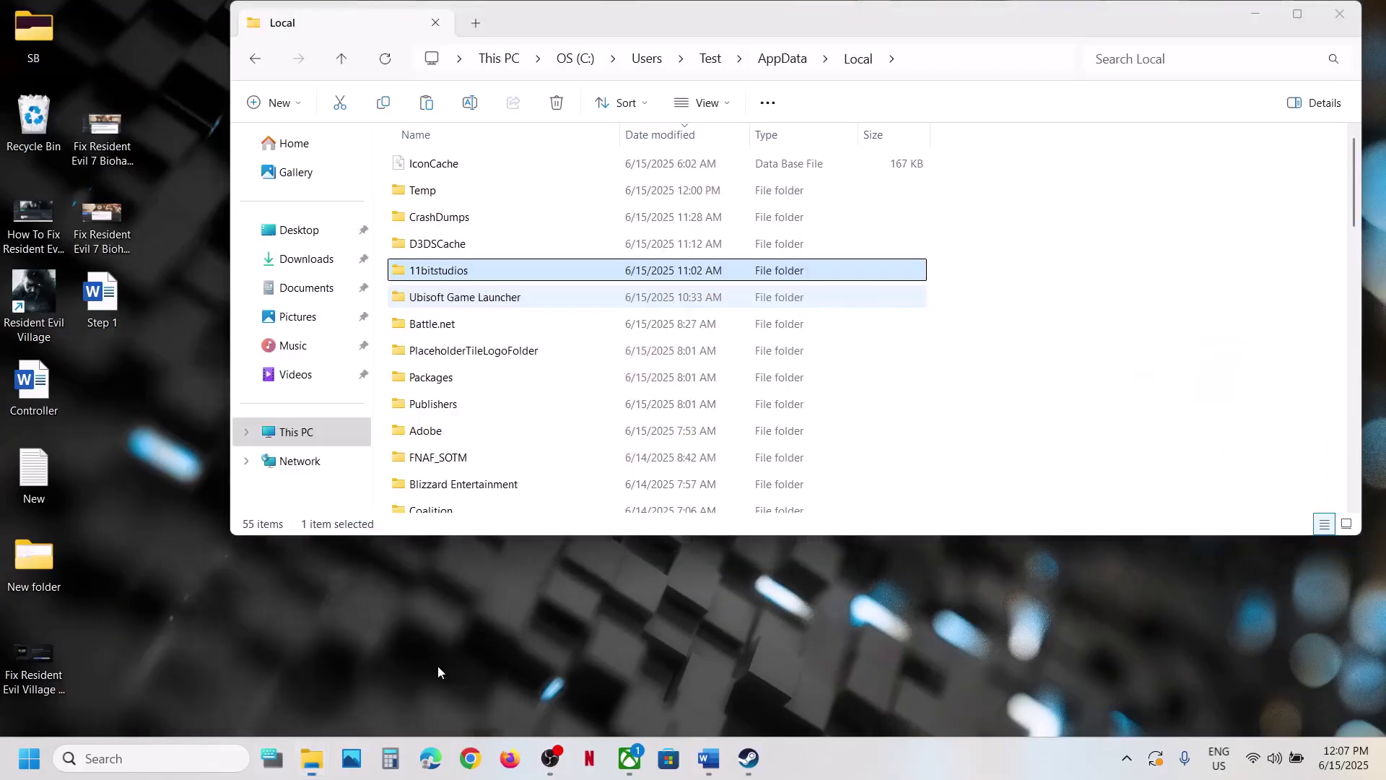
right_click(462, 272)
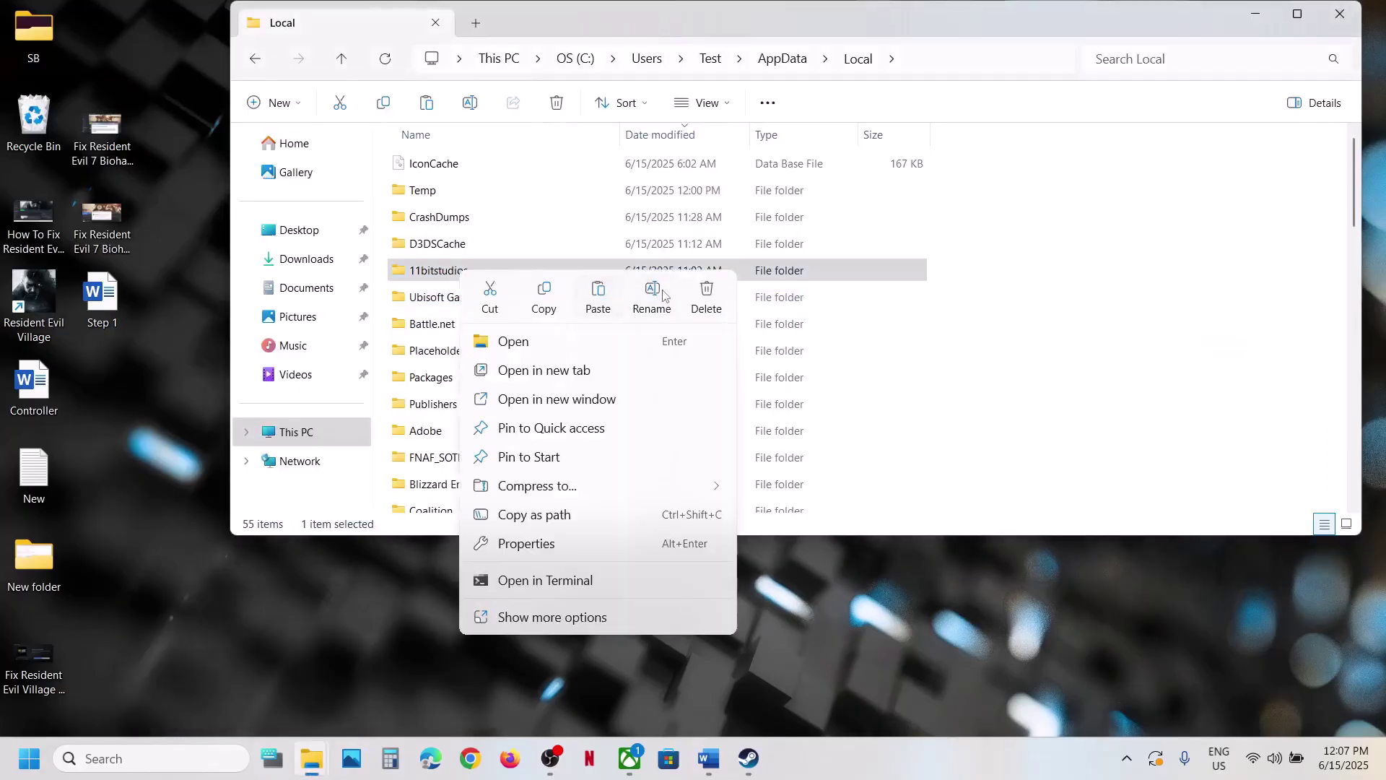
left_click(668, 296)
left_click(482, 271)
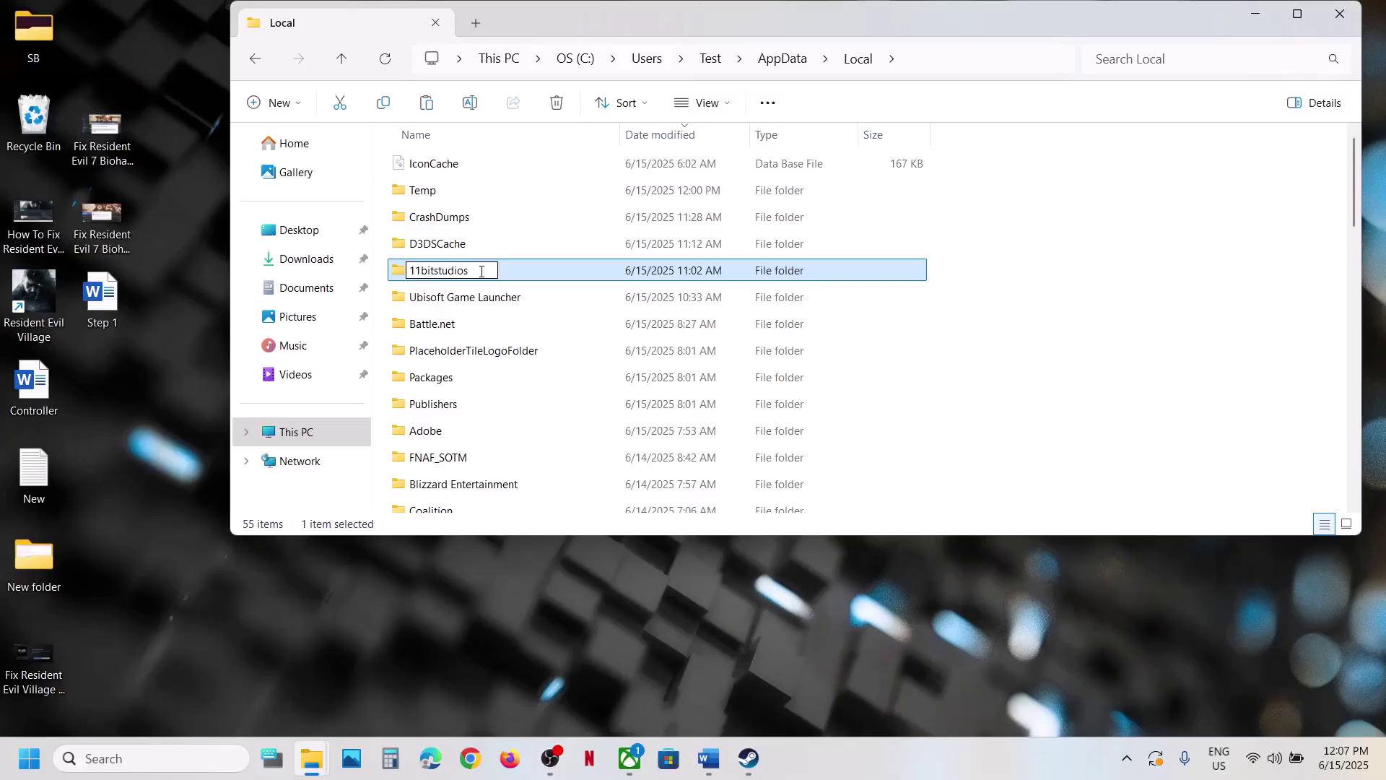
type(".old")
left_click(984, 365)
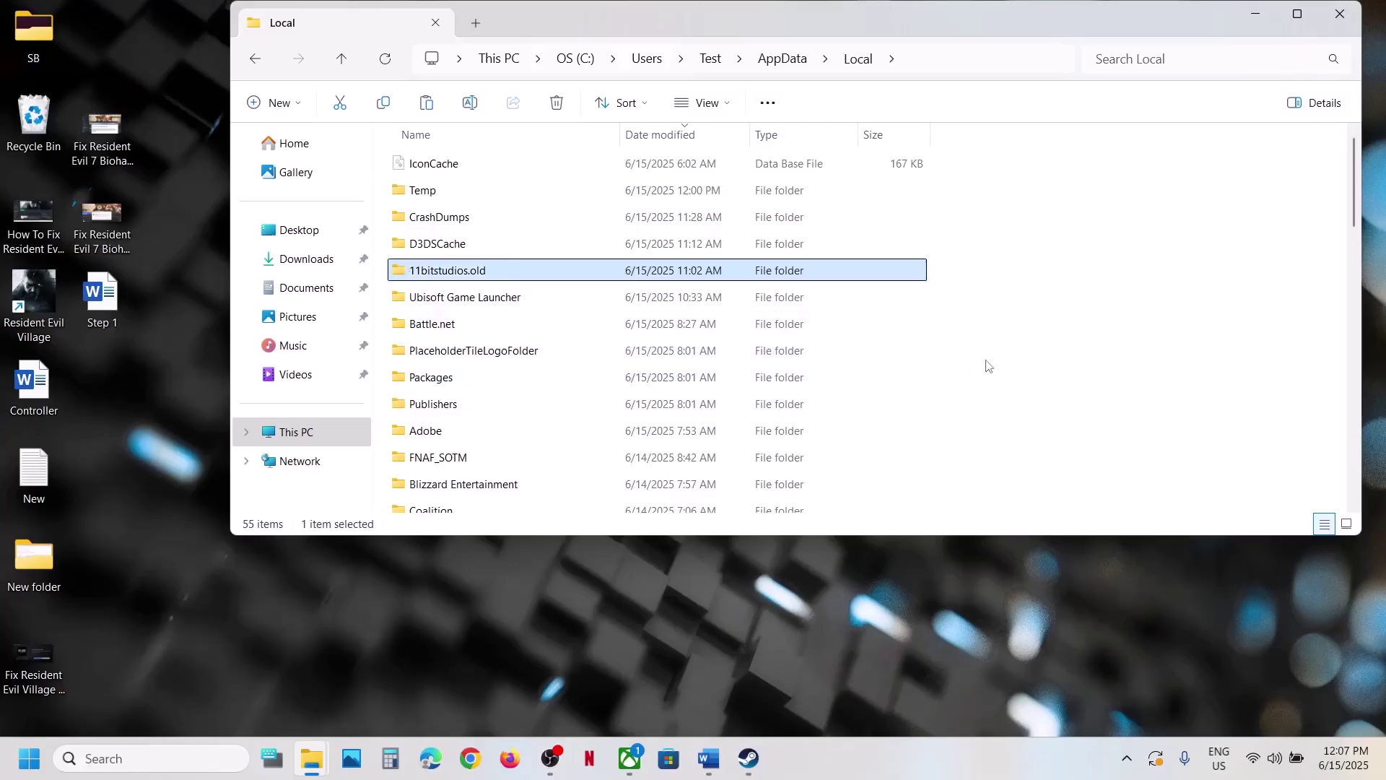
Step: Bring up Steam with the Word document over it and go to Step 4 about launch options
left_click(748, 758)
left_click(708, 758)
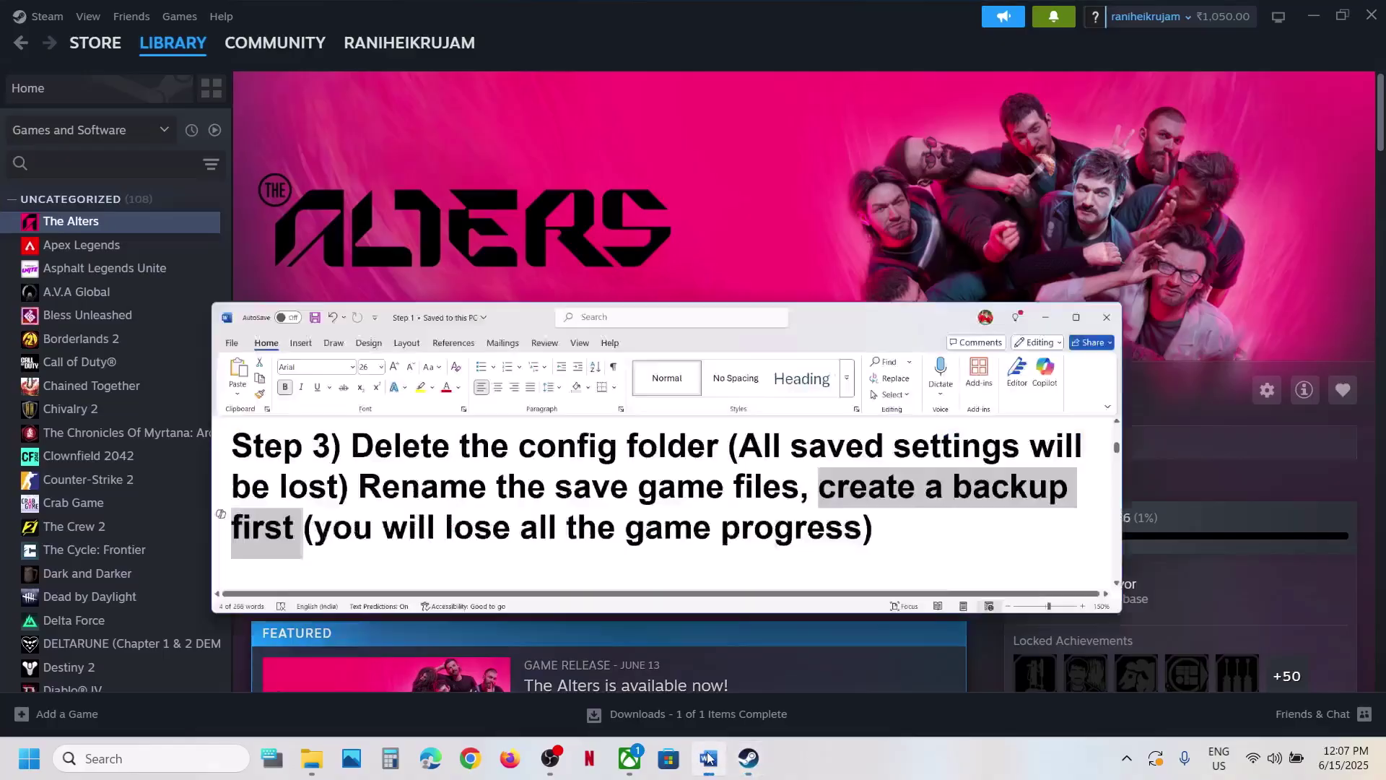
scroll(613, 434, "down", 2)
scroll(613, 434, "down", 3)
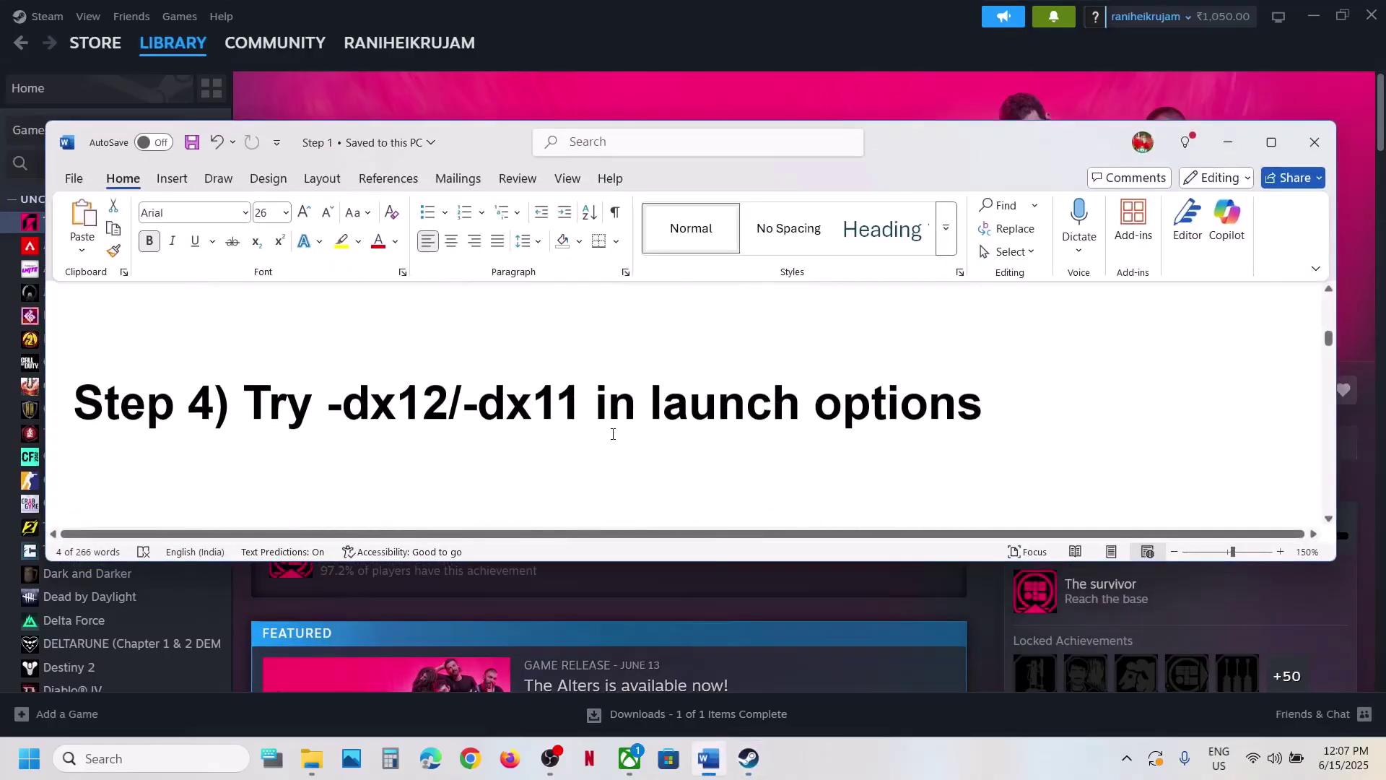
Step: Set The Alters' launch options in Steam to -dx12 and close the game's properties
left_click(659, 90)
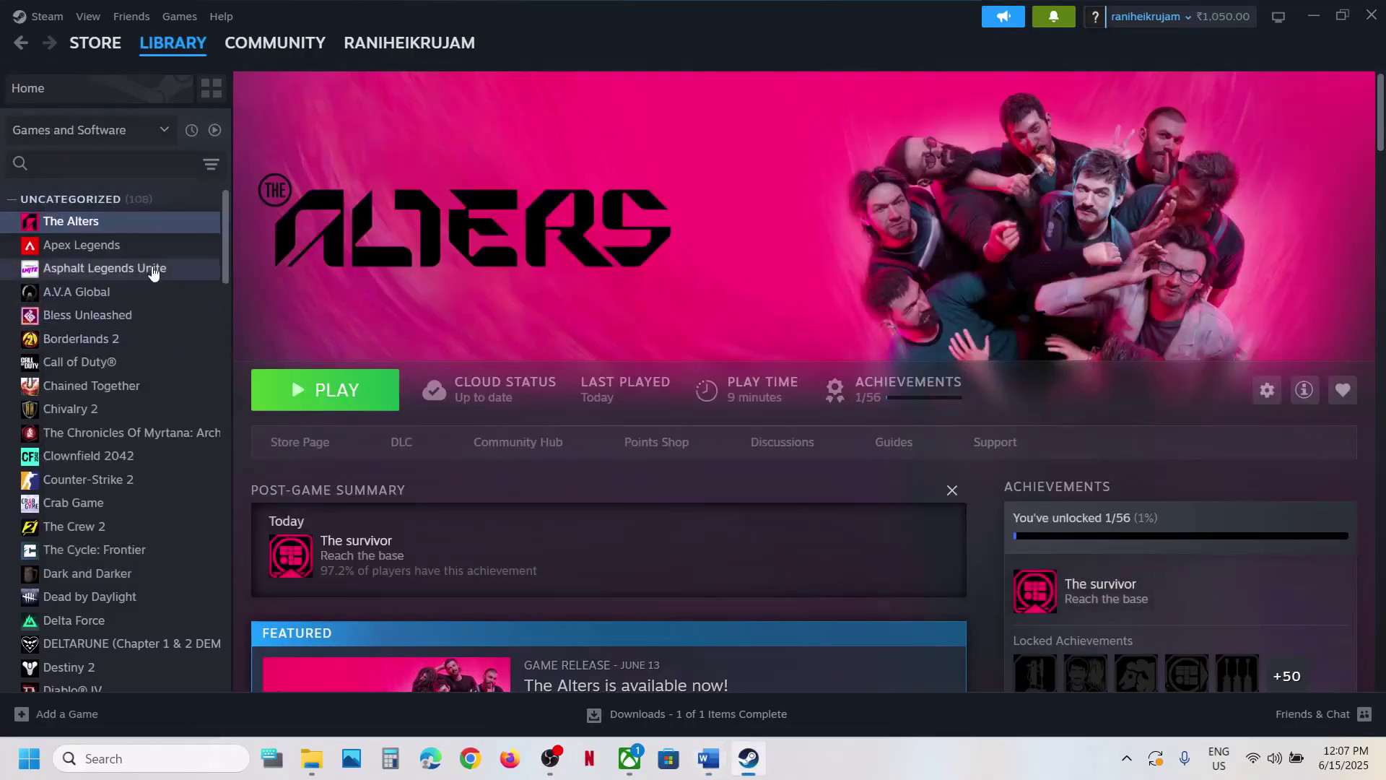
right_click(145, 223)
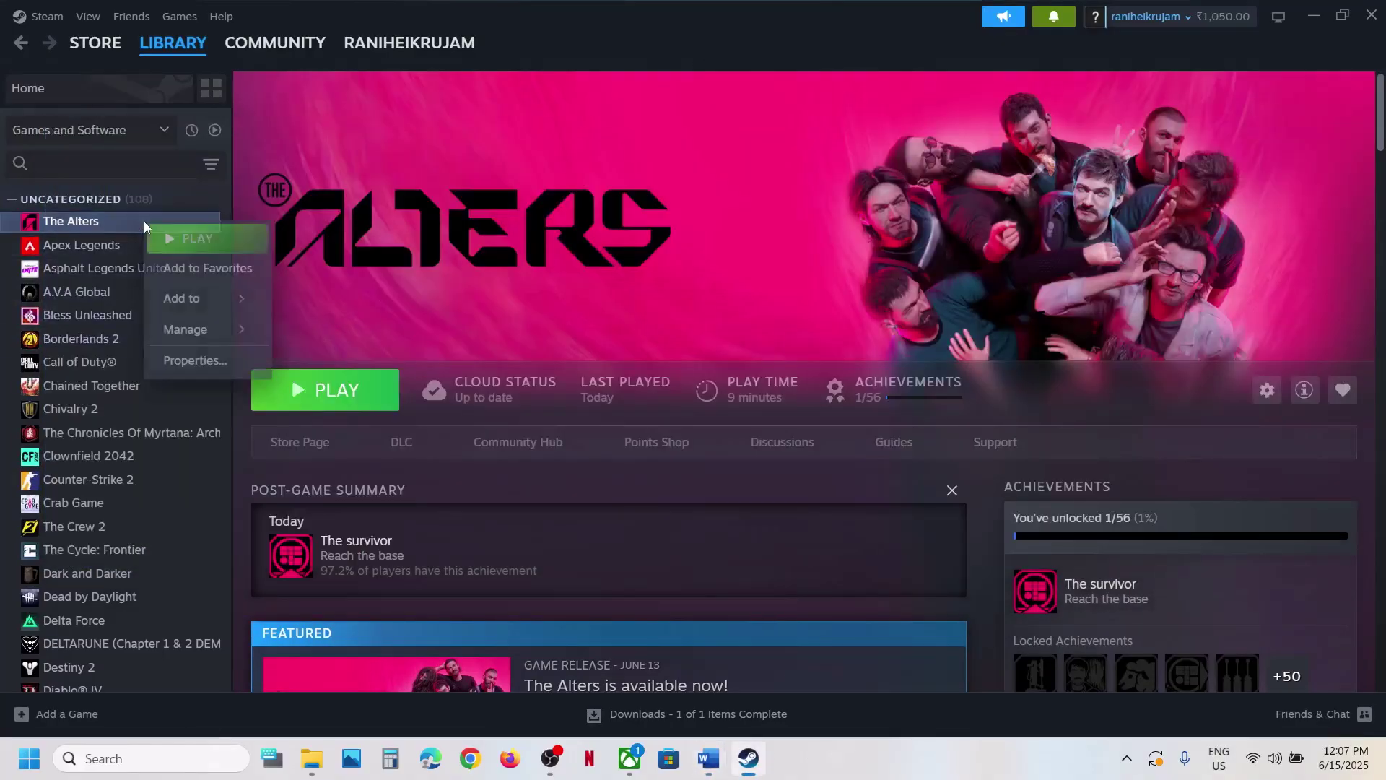
left_click(209, 355)
left_click(587, 412)
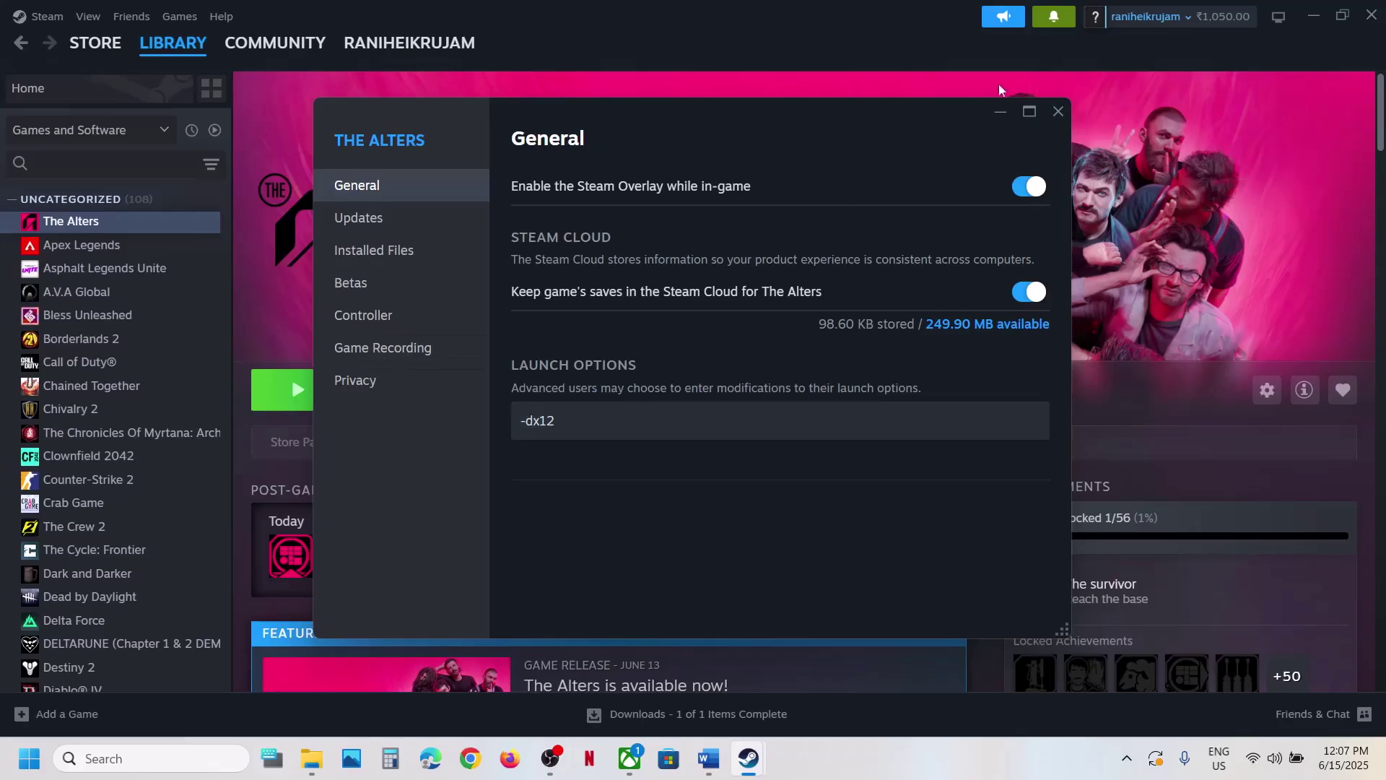
left_click(1058, 113)
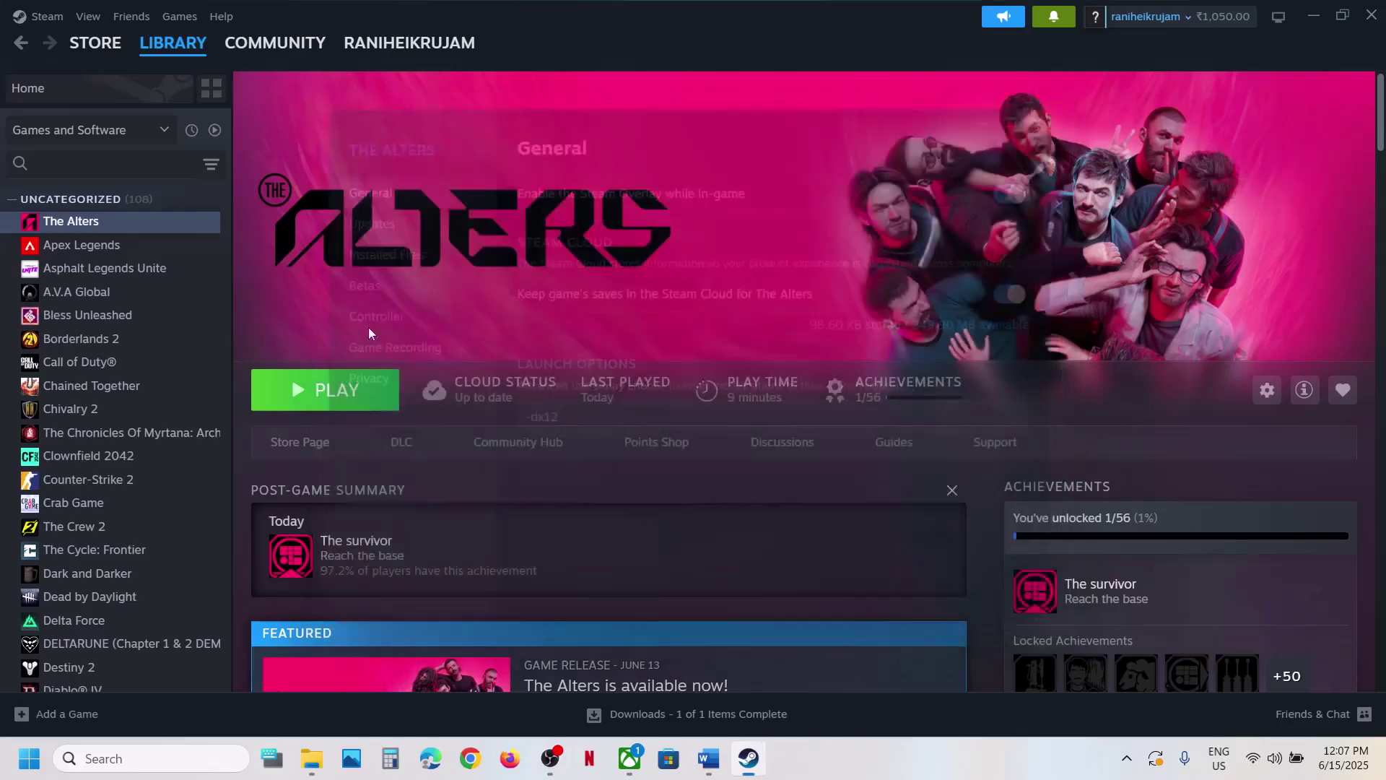
Step: Reopen The Alters' properties in Steam and replace the launch options with -d3d12
right_click(128, 224)
left_click(244, 355)
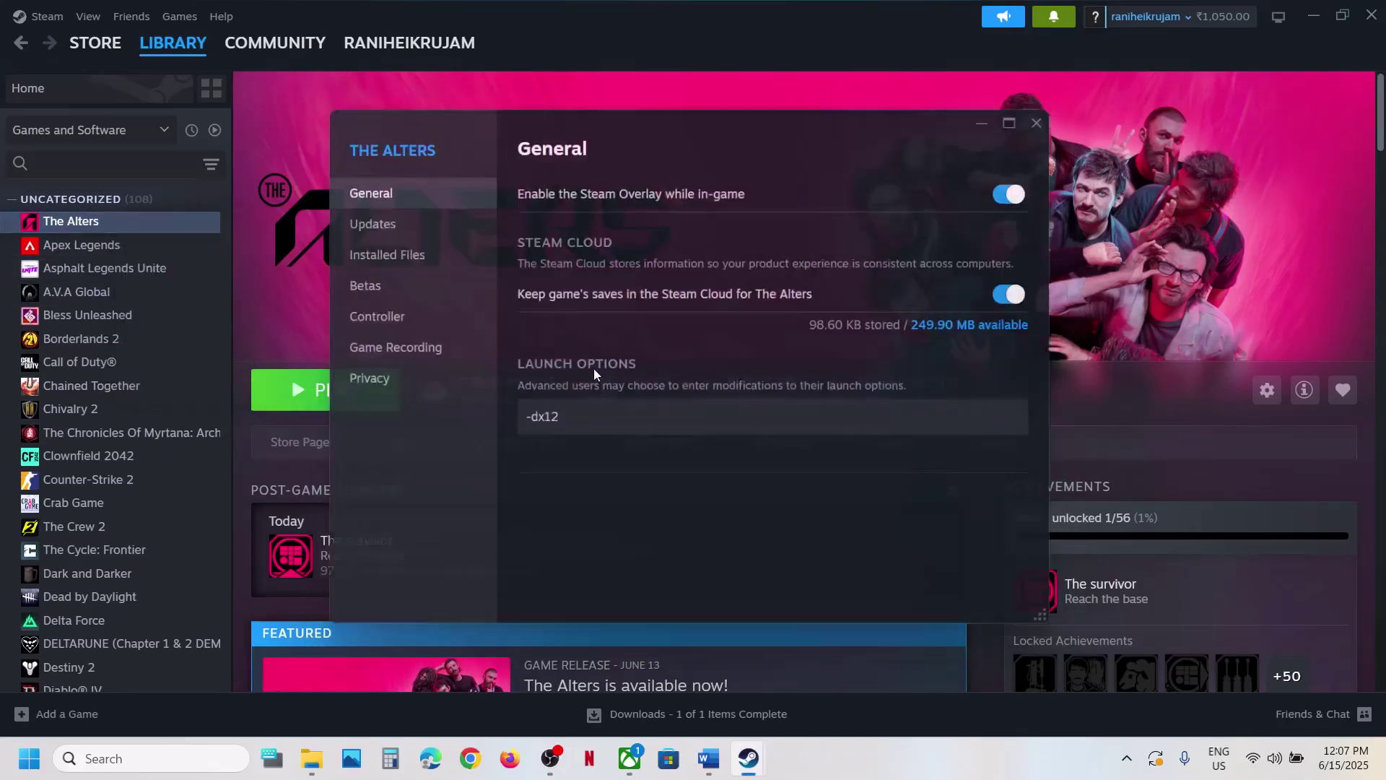
left_click(538, 422)
key("ctrl+a")
type("-d3d12")
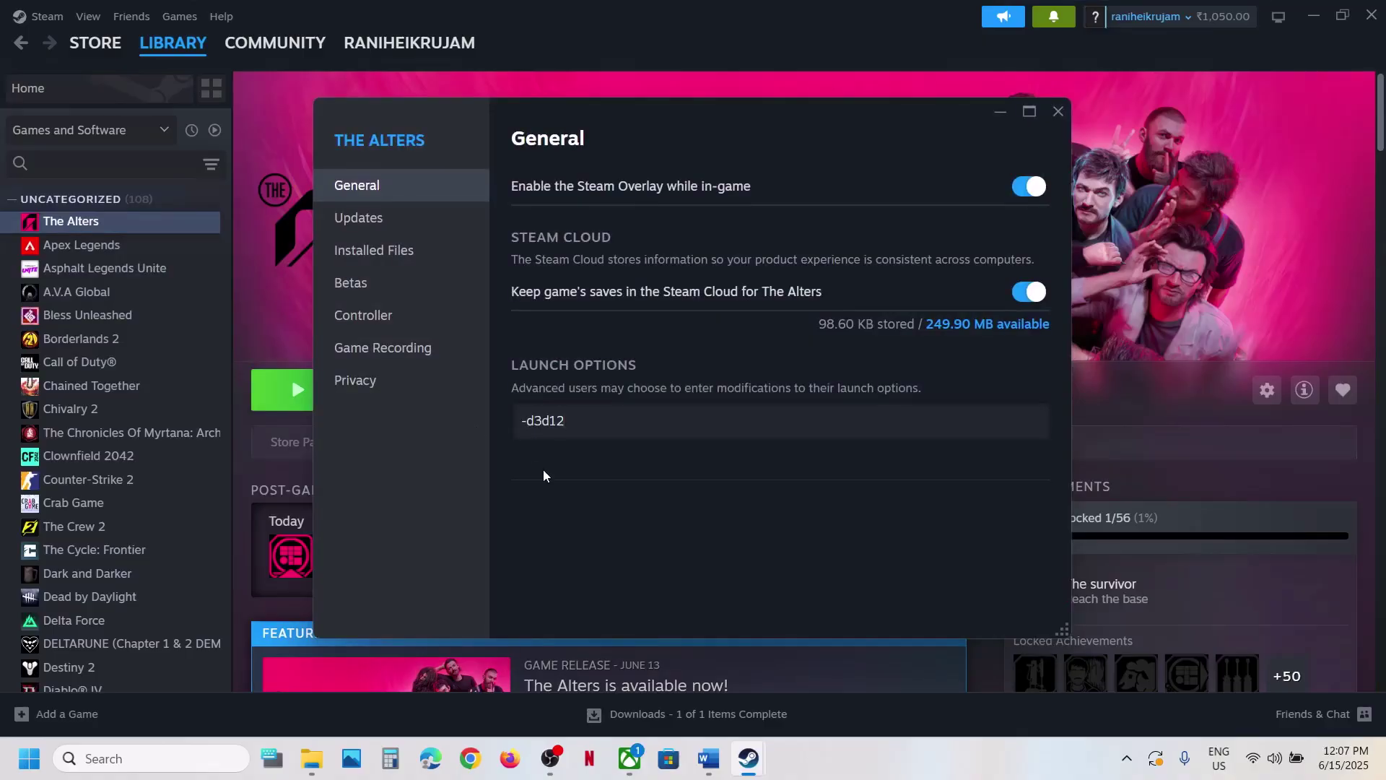
Step: Try -dx11 as The Alters' launch option, and replace it with -d3d11
key("ctrl+a")
type("-dx11")
left_click(486, 478)
left_click(610, 426)
key("ctrl+a")
type("-d3d11")
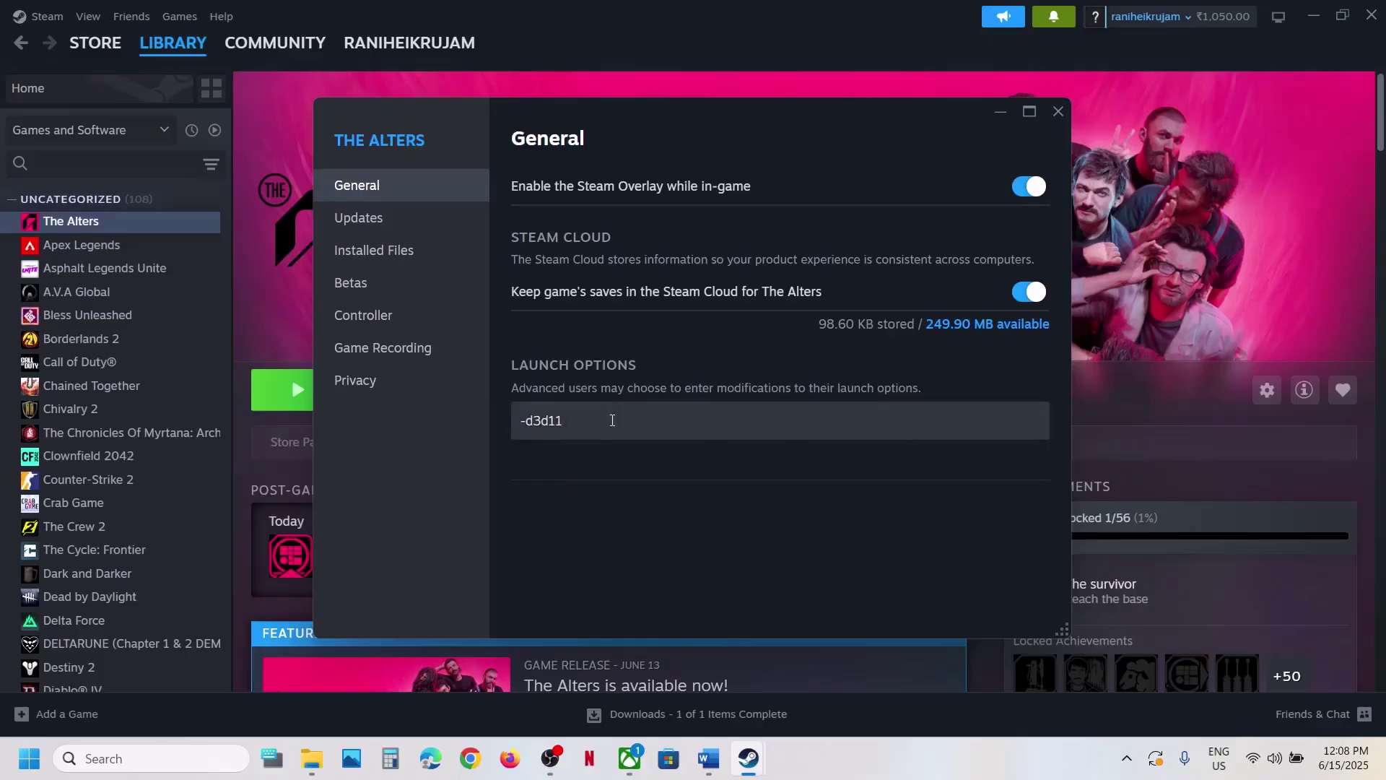
Step: Clear the launch options of The Alters and close the game's properties
left_click_drag(594, 418, 479, 416)
key("BackSpace")
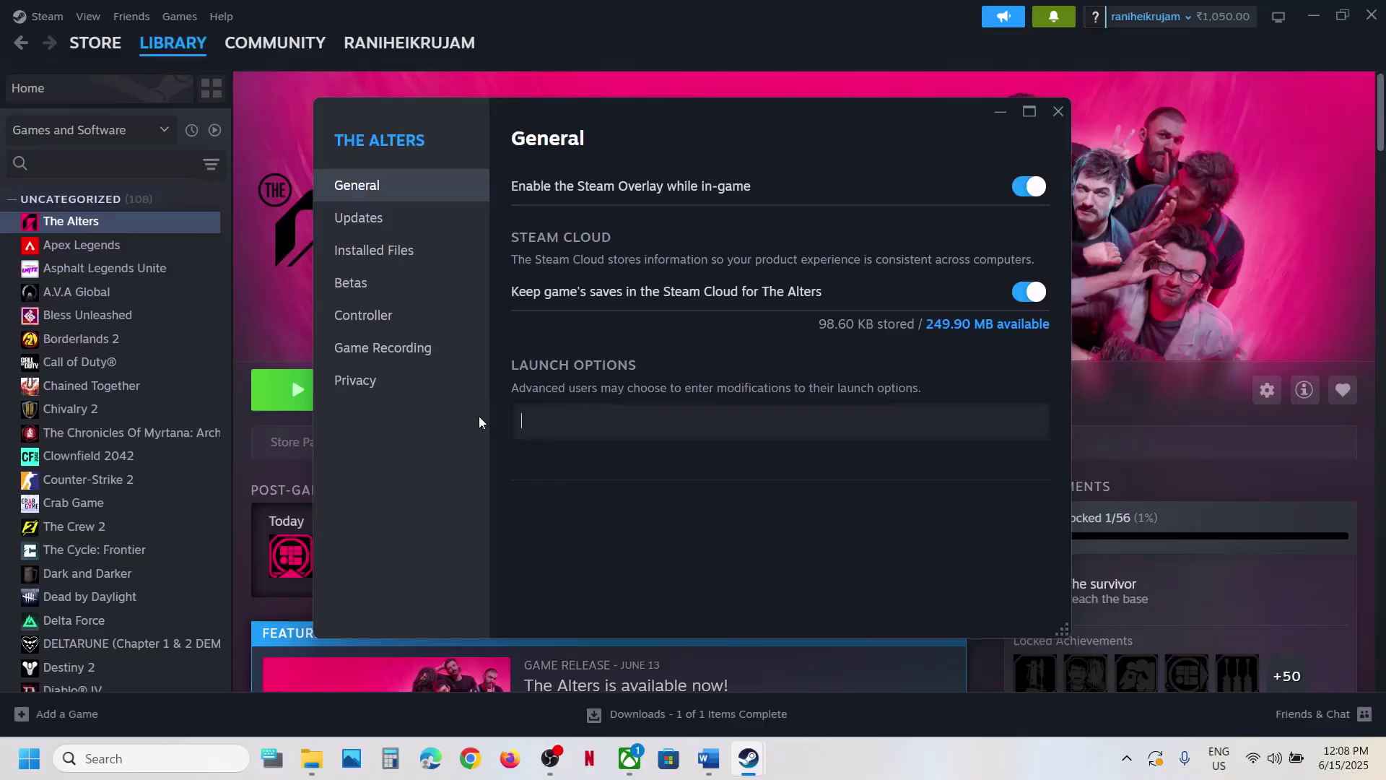
left_click(1064, 107)
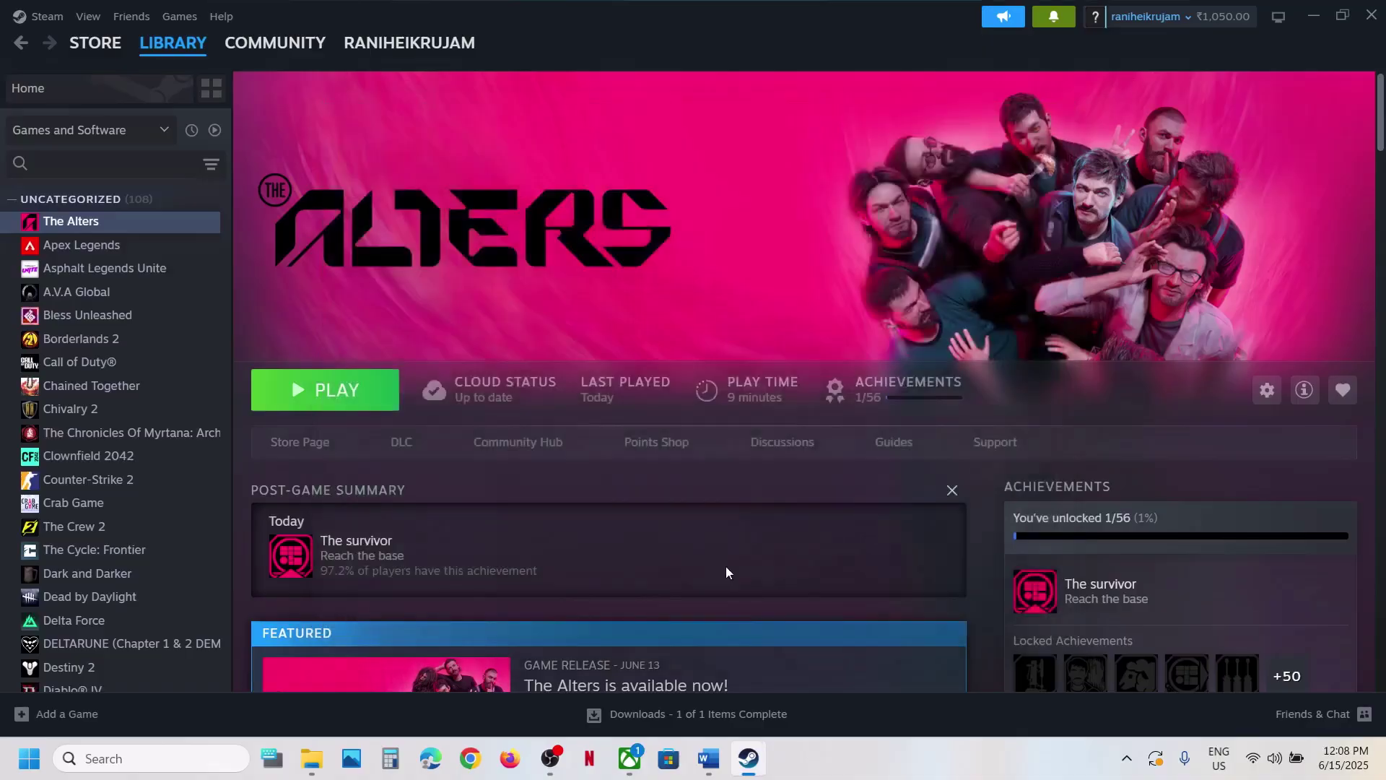
Step: Switch to the Word document and highlight the NVIDIA and AMD driver download links in Step 5
left_click(708, 758)
scroll(650, 375, "down", 3)
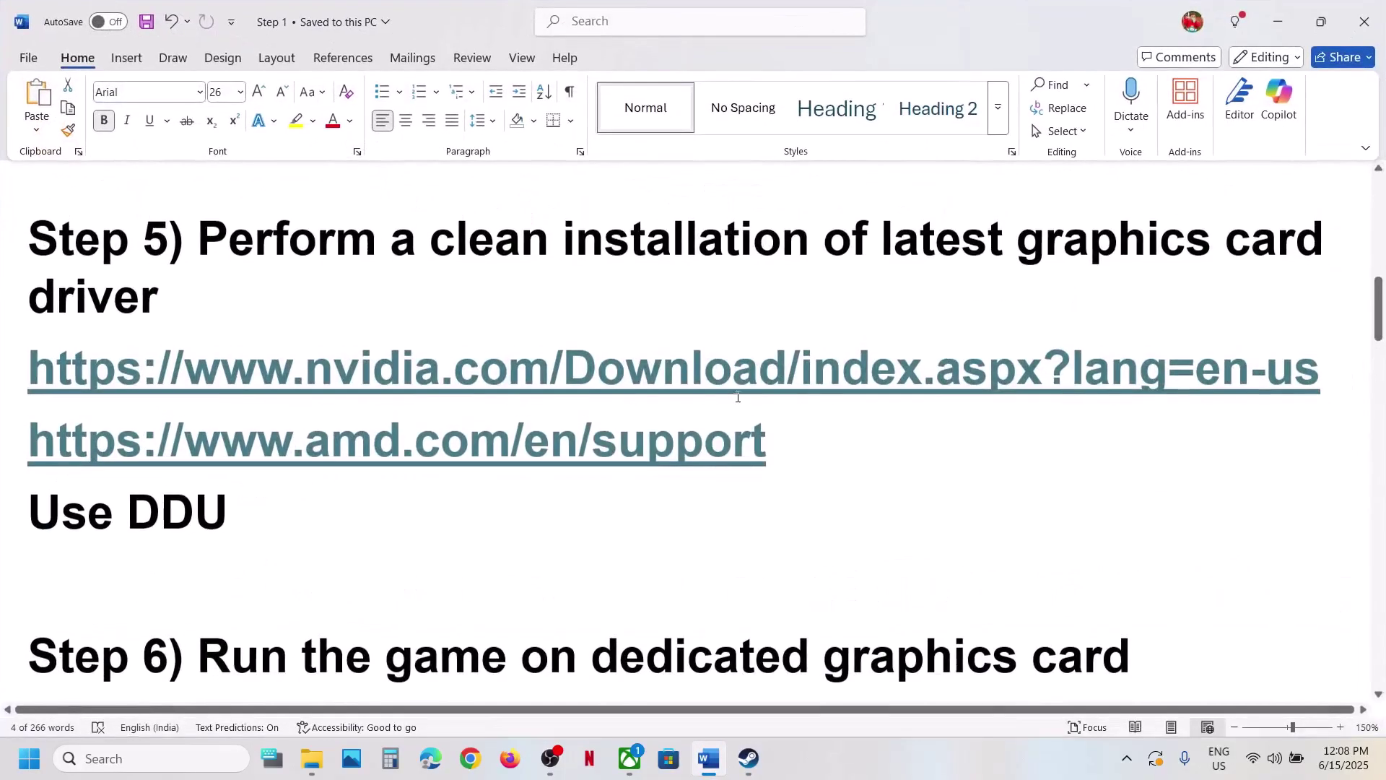
scroll(325, 414, "up", 1)
left_click_drag(153, 437, 842, 444)
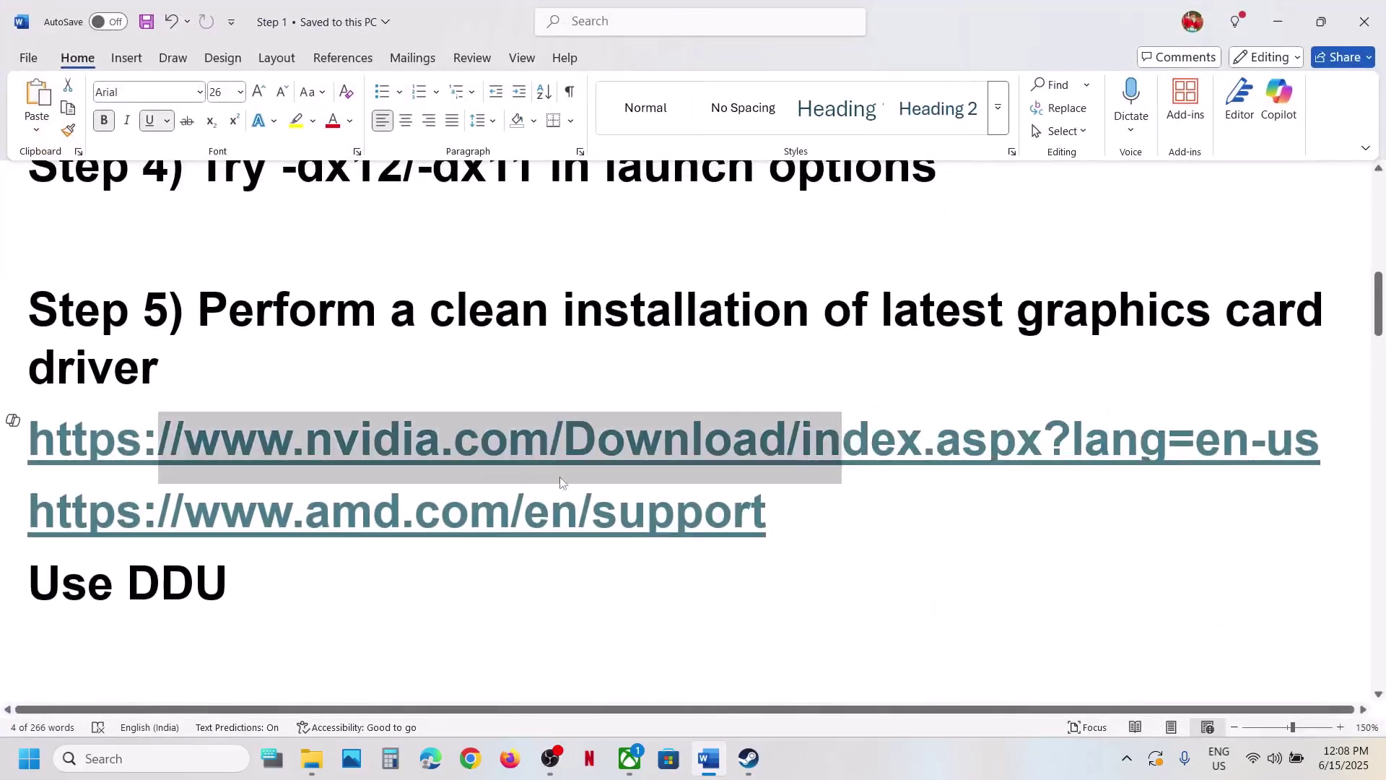
left_click_drag(211, 532, 799, 557)
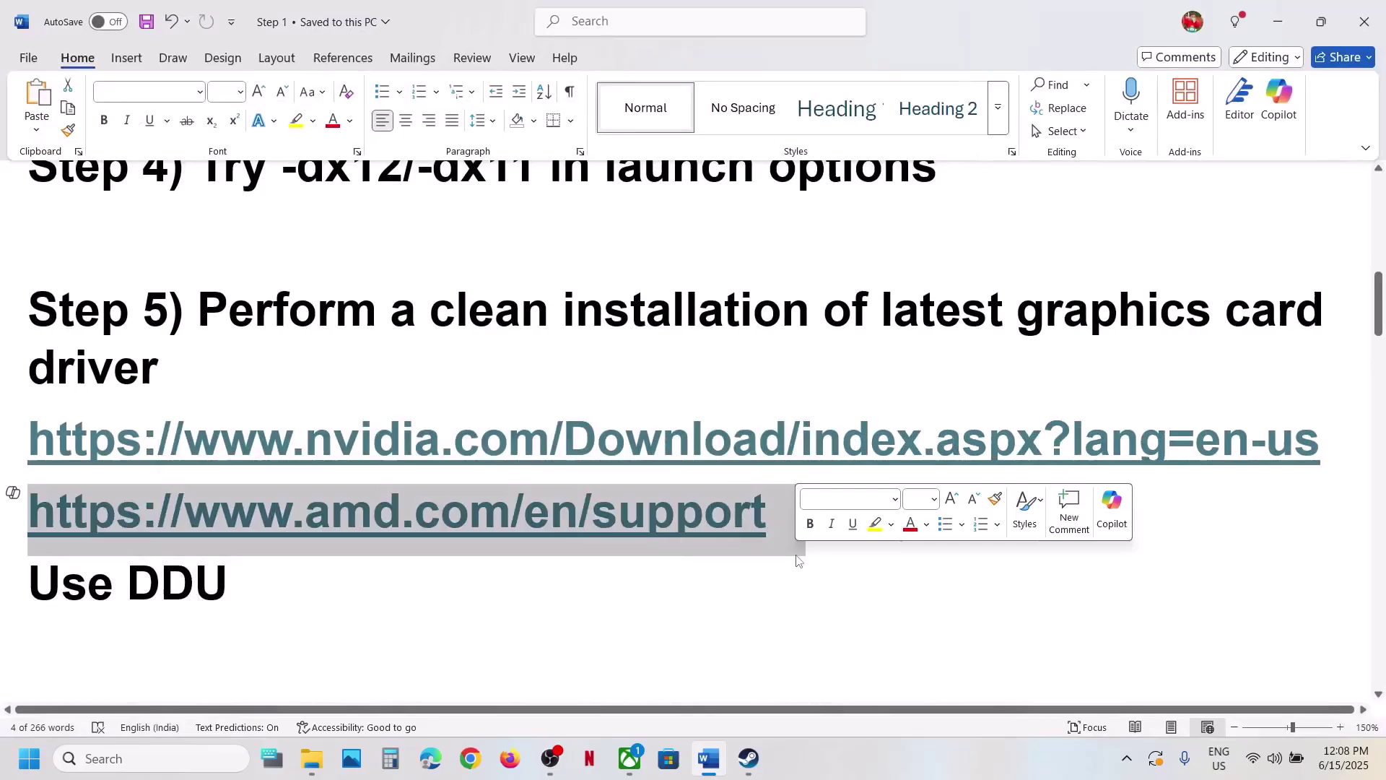
left_click(806, 593)
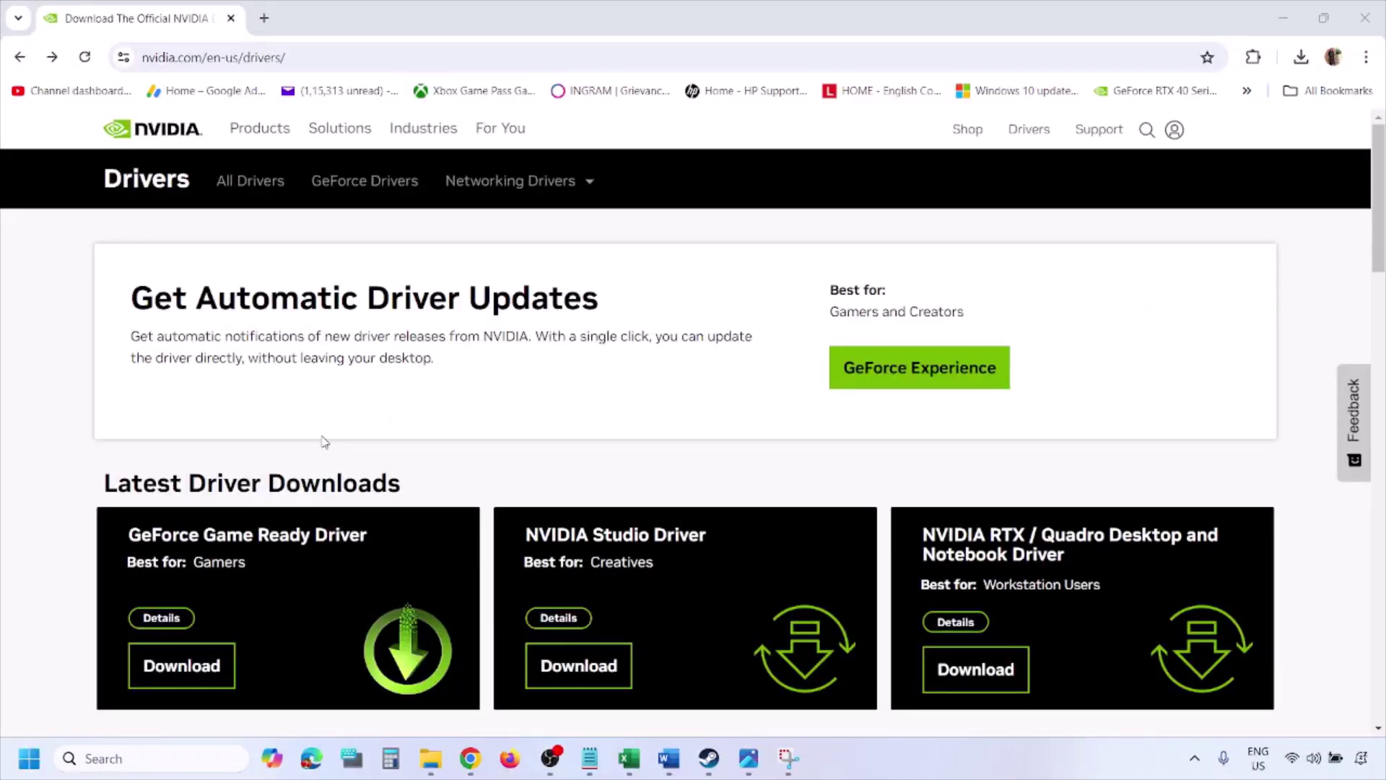
Step: Search the NVIDIA manual driver finder for the GeForce RTX 3050 Laptop GPU, choosing Windows 11 as the operating system
scroll(323, 442, "down", 7)
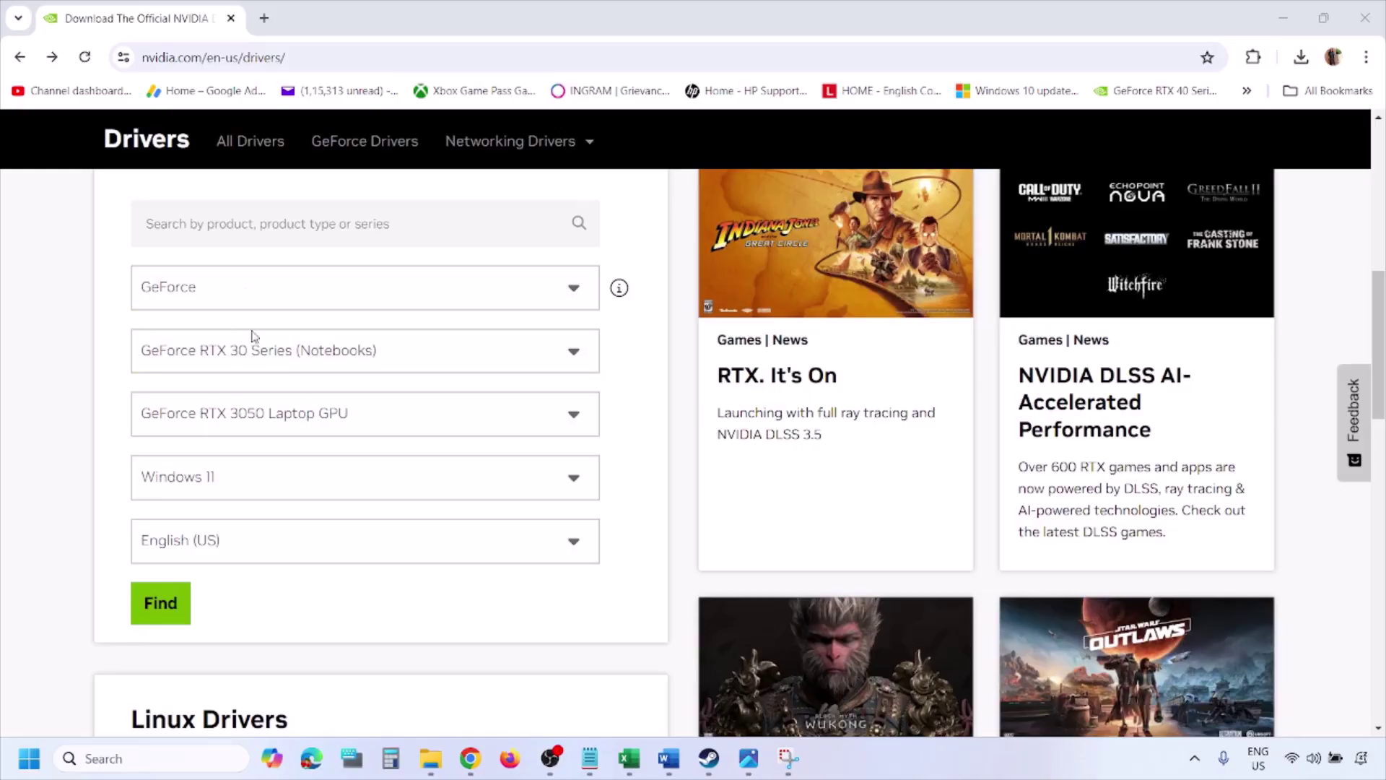
left_click(230, 483)
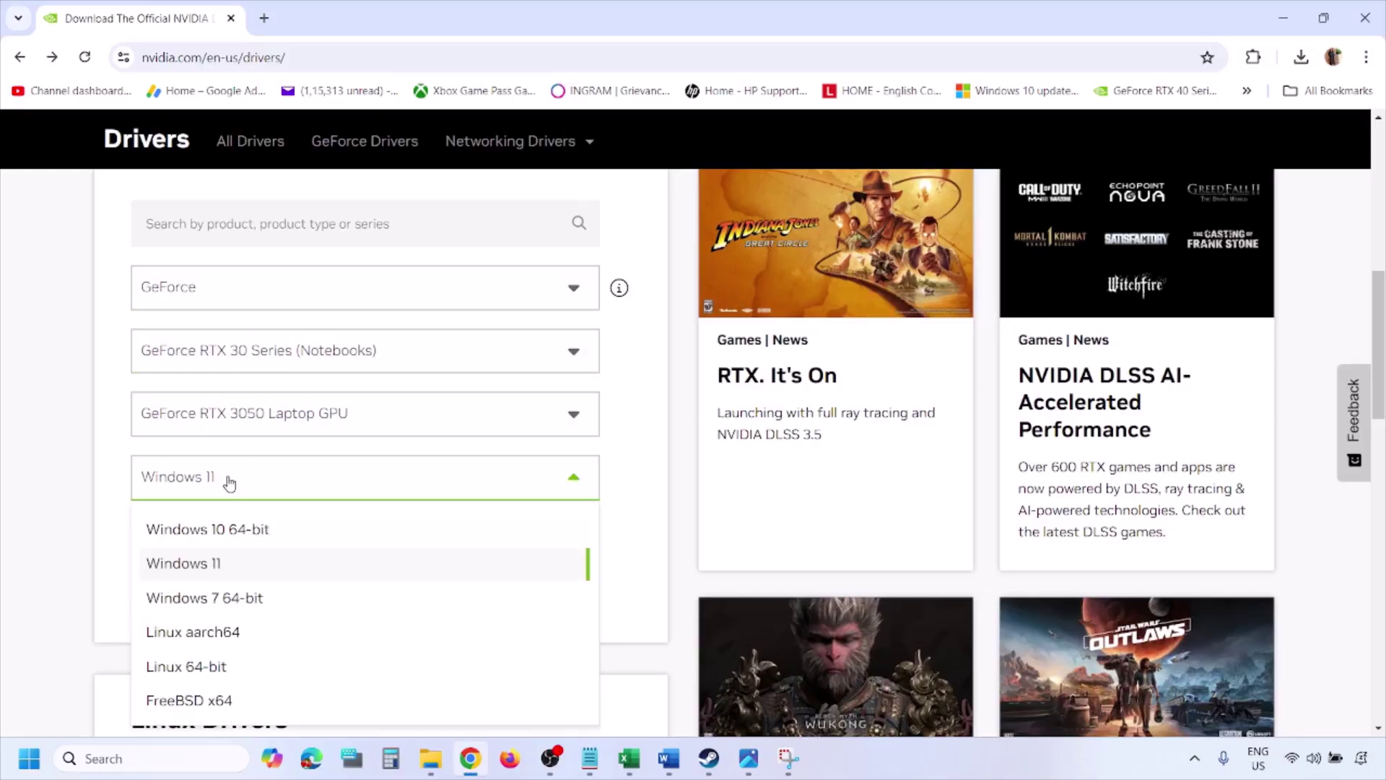
left_click(204, 566)
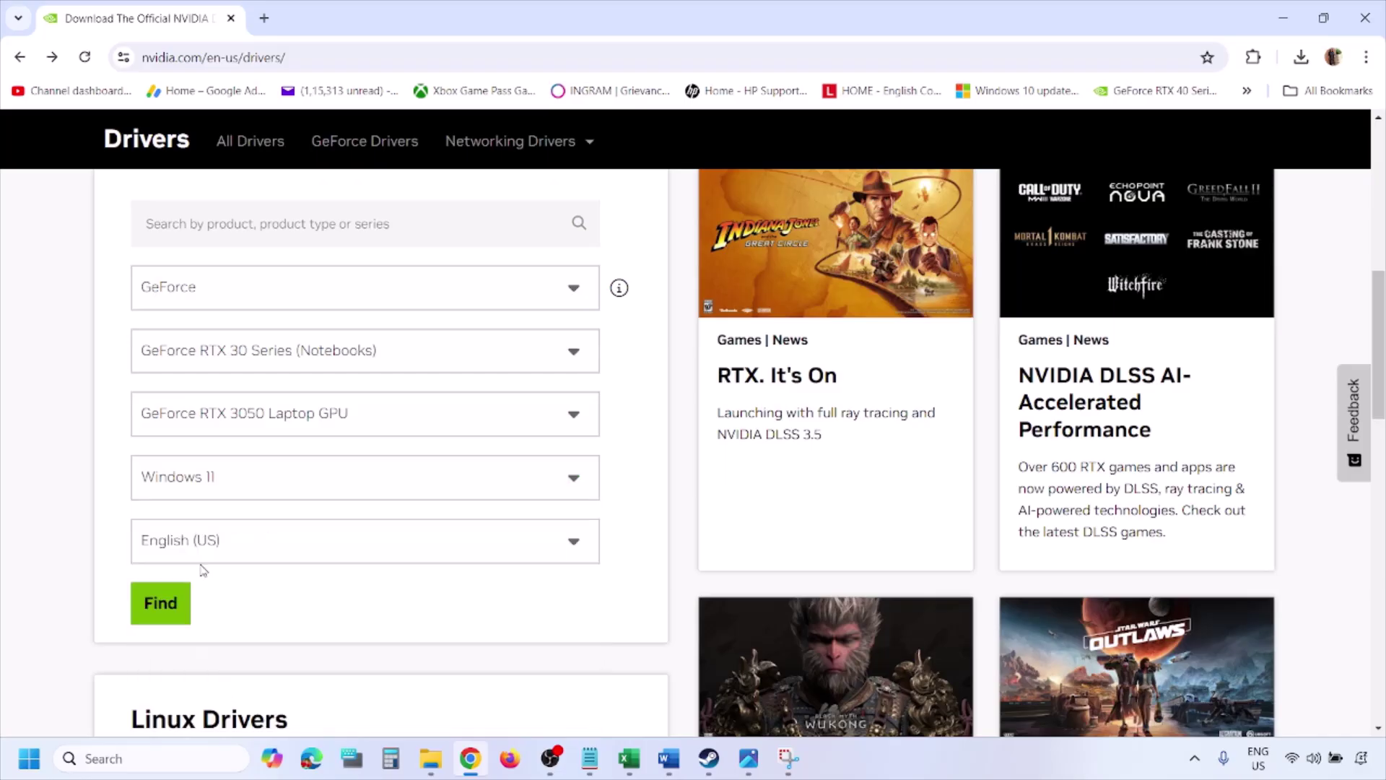
left_click(156, 605)
Step: Switch to the Photos app and go through the driver download and installer screenshots from 1.png to 5.png
left_click(749, 758)
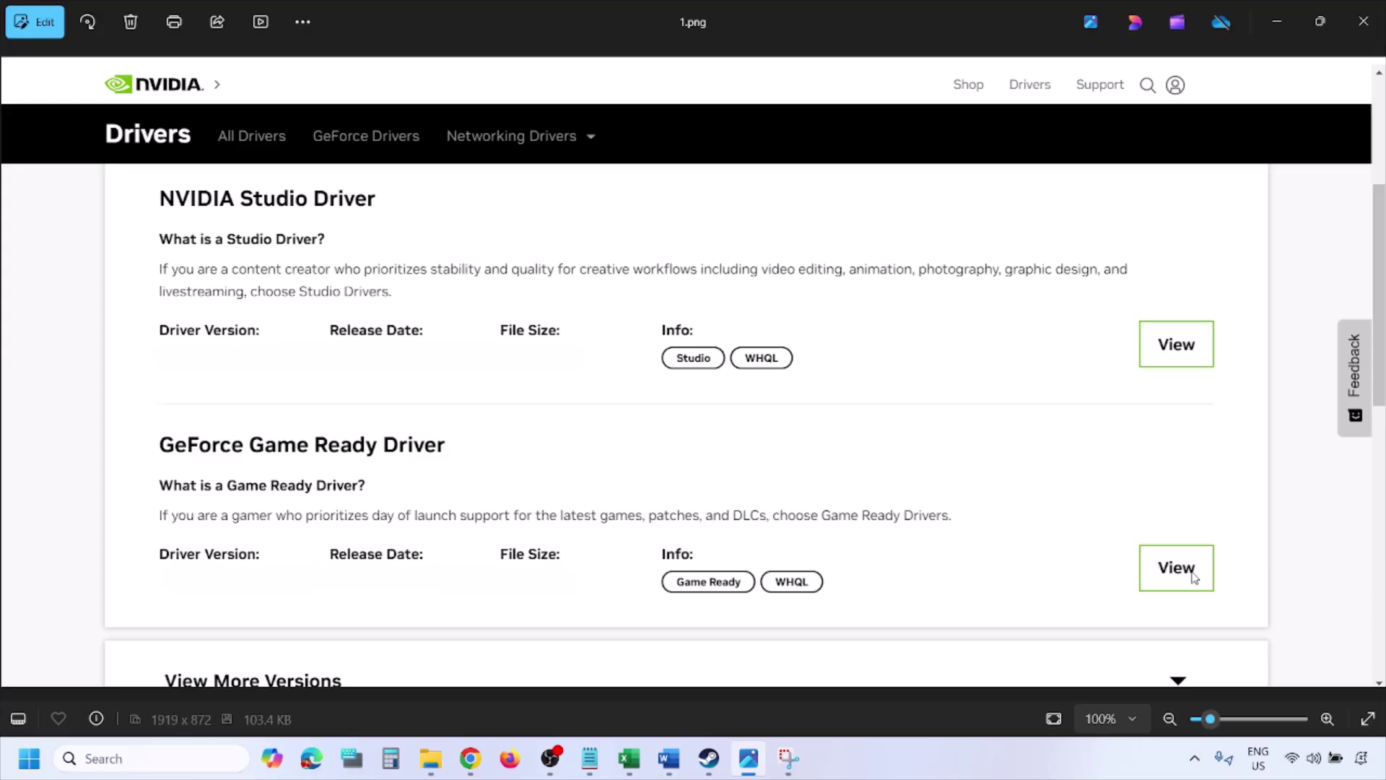
key("Right")
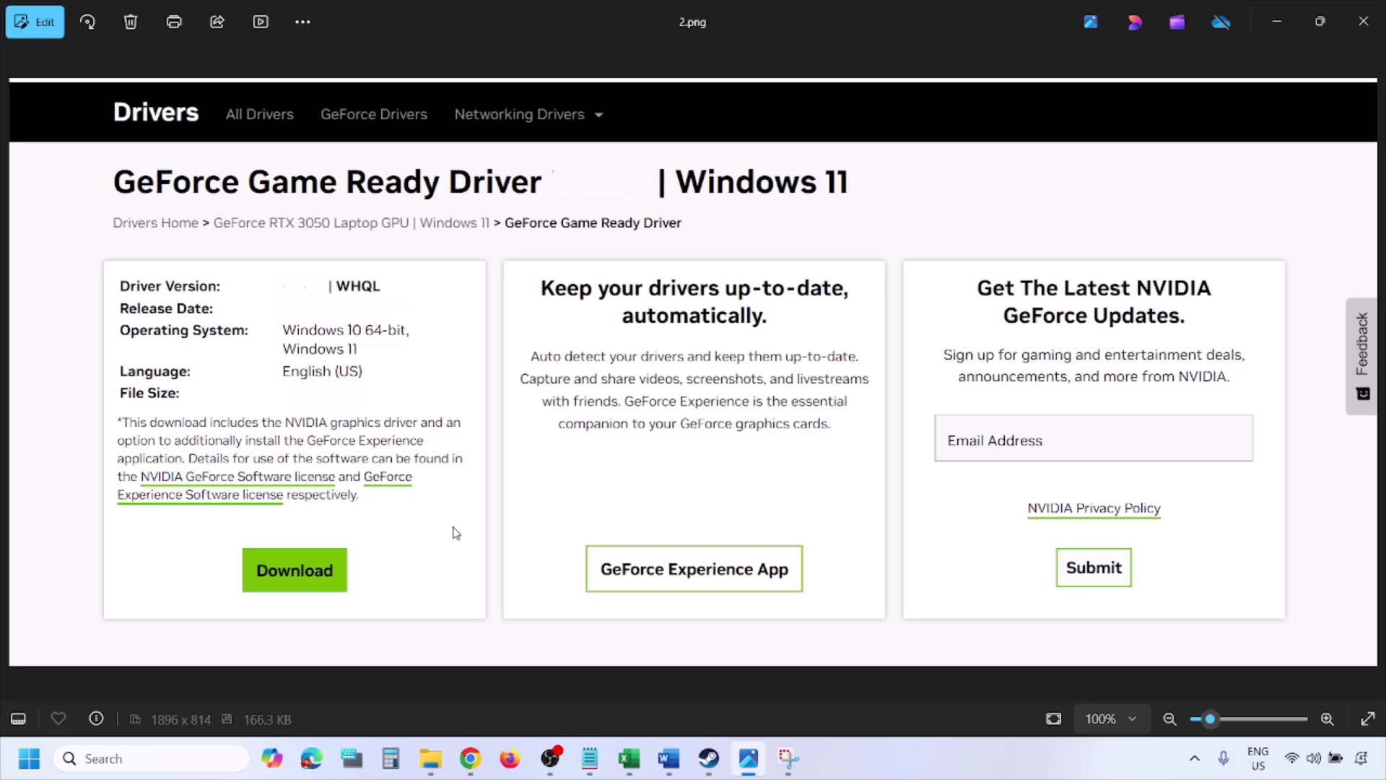
key("Right")
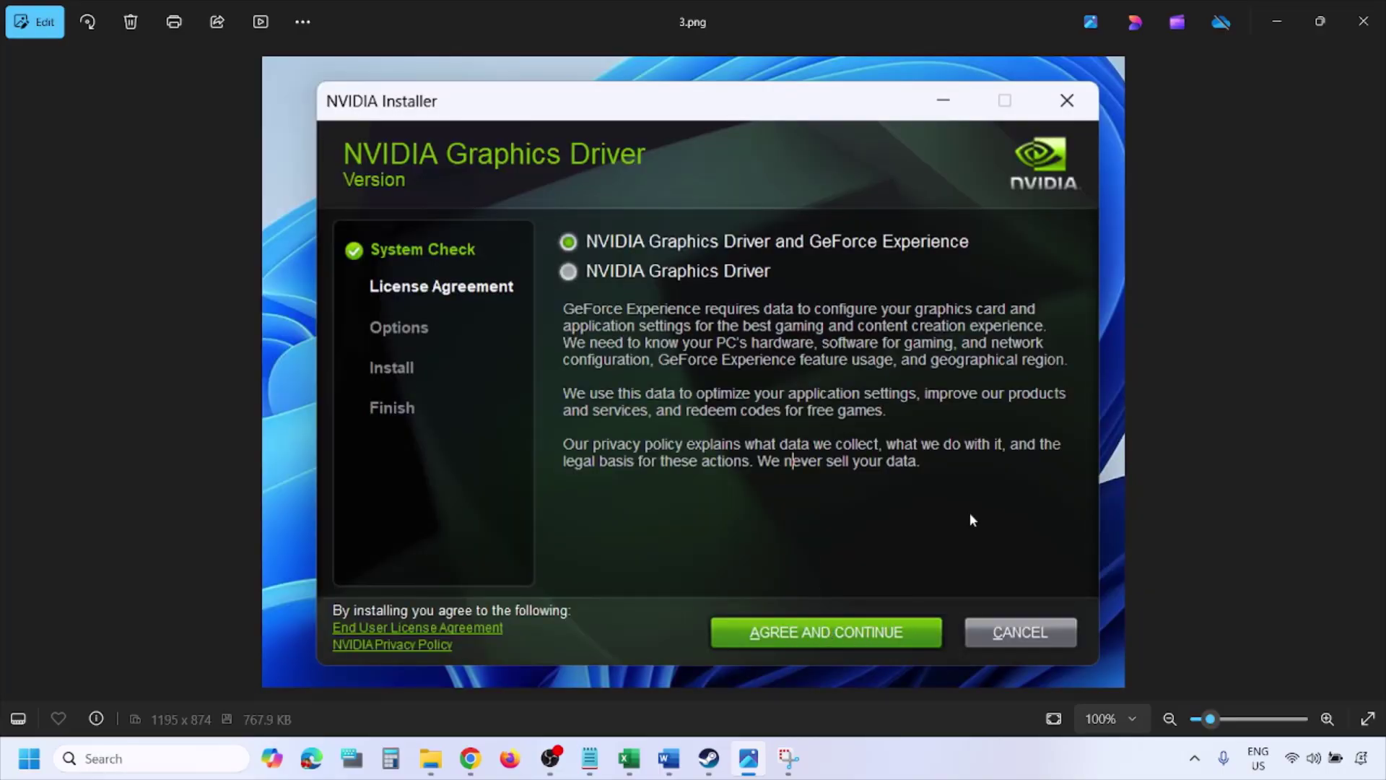
key("Right")
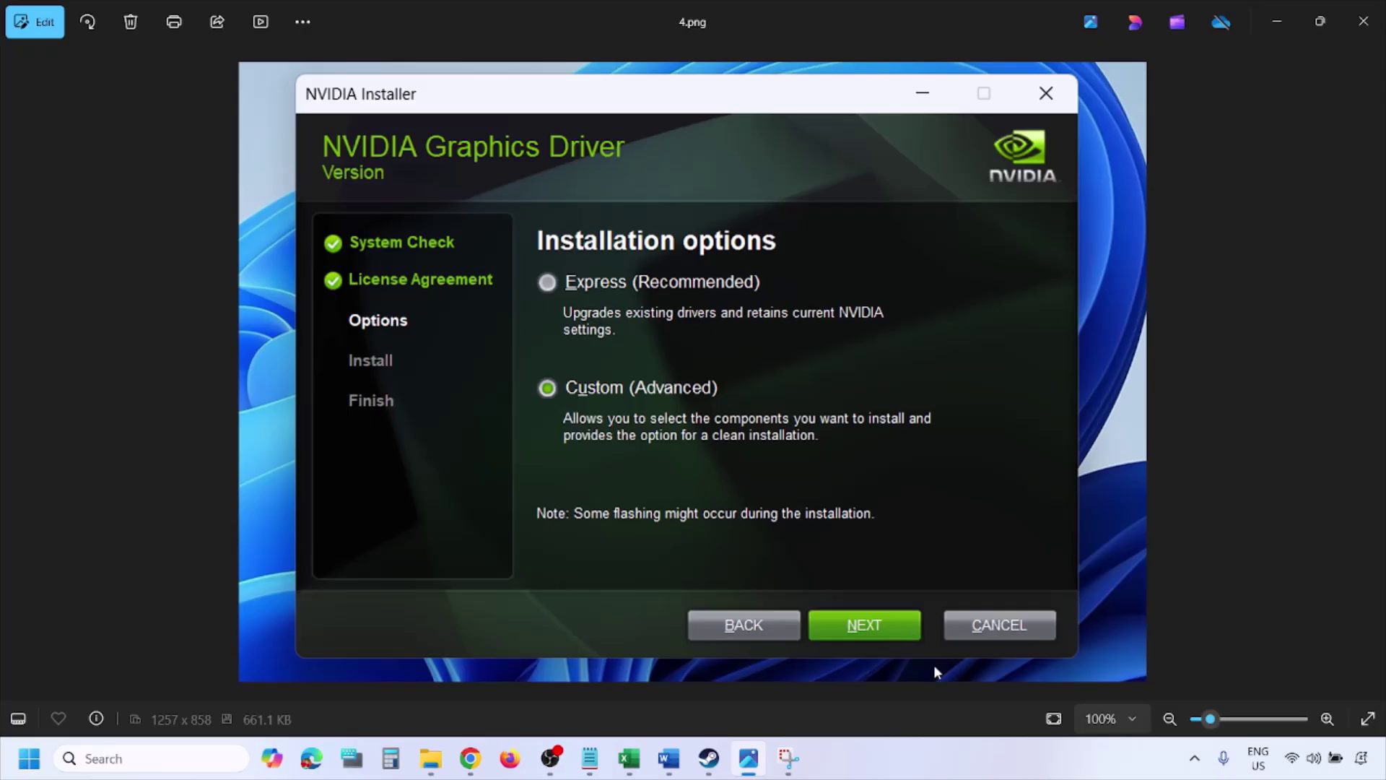
key("Right")
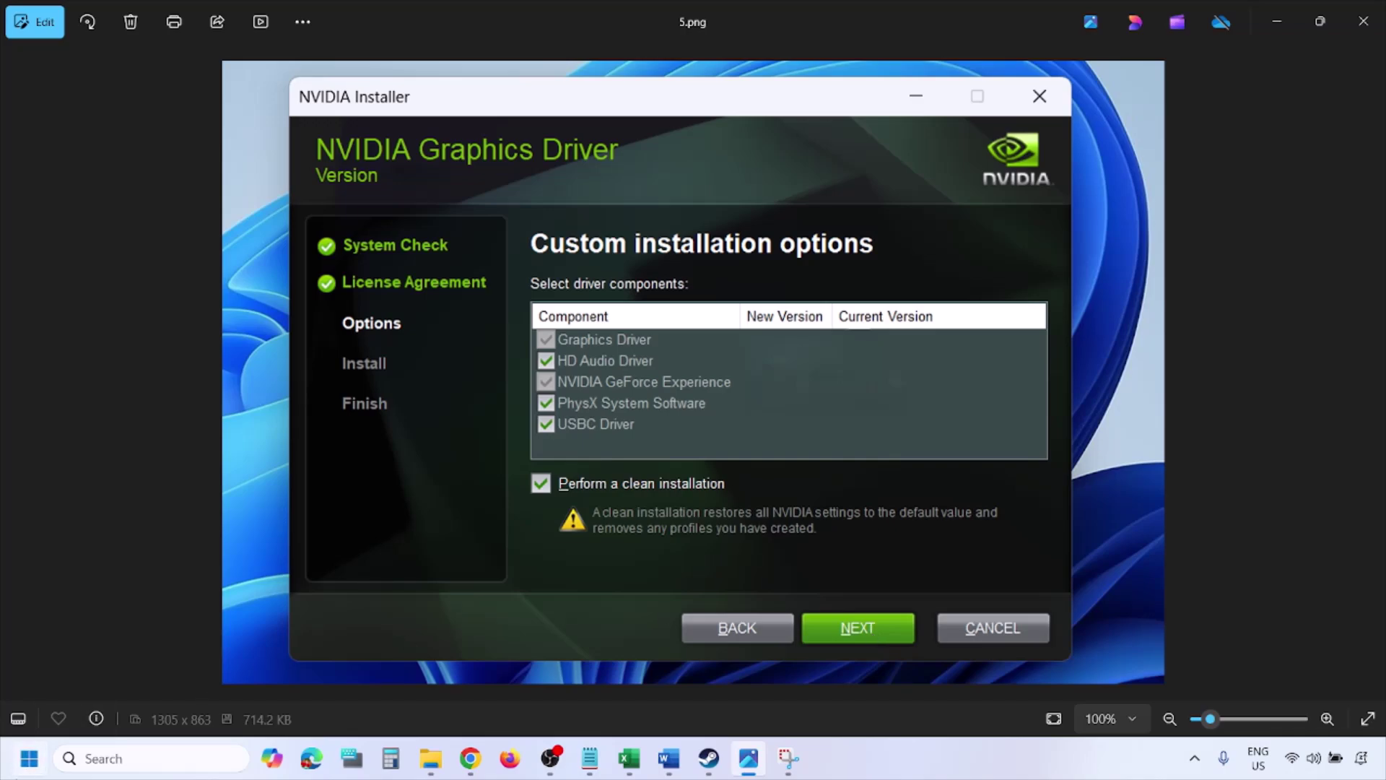
Step: Restart the computer
left_click(29, 758)
left_click(527, 697)
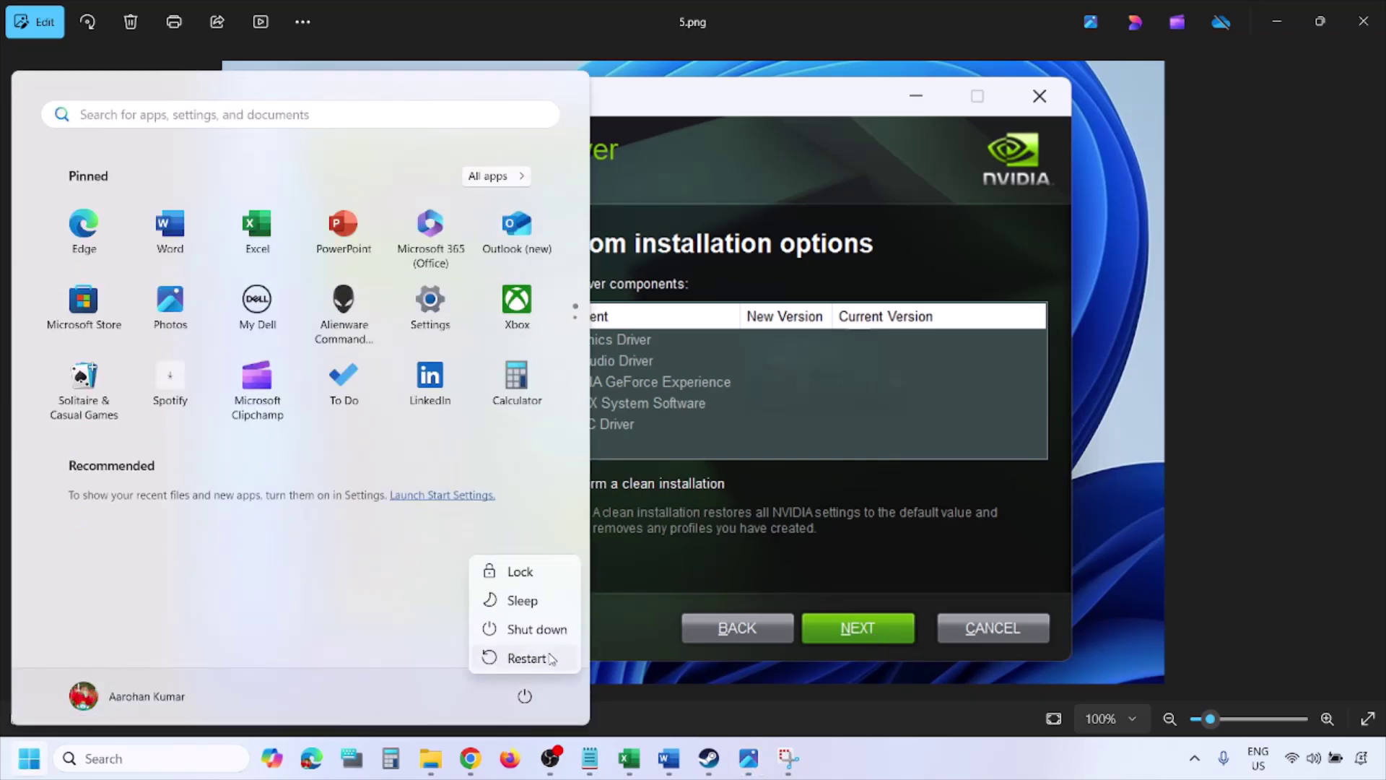
left_click(527, 658)
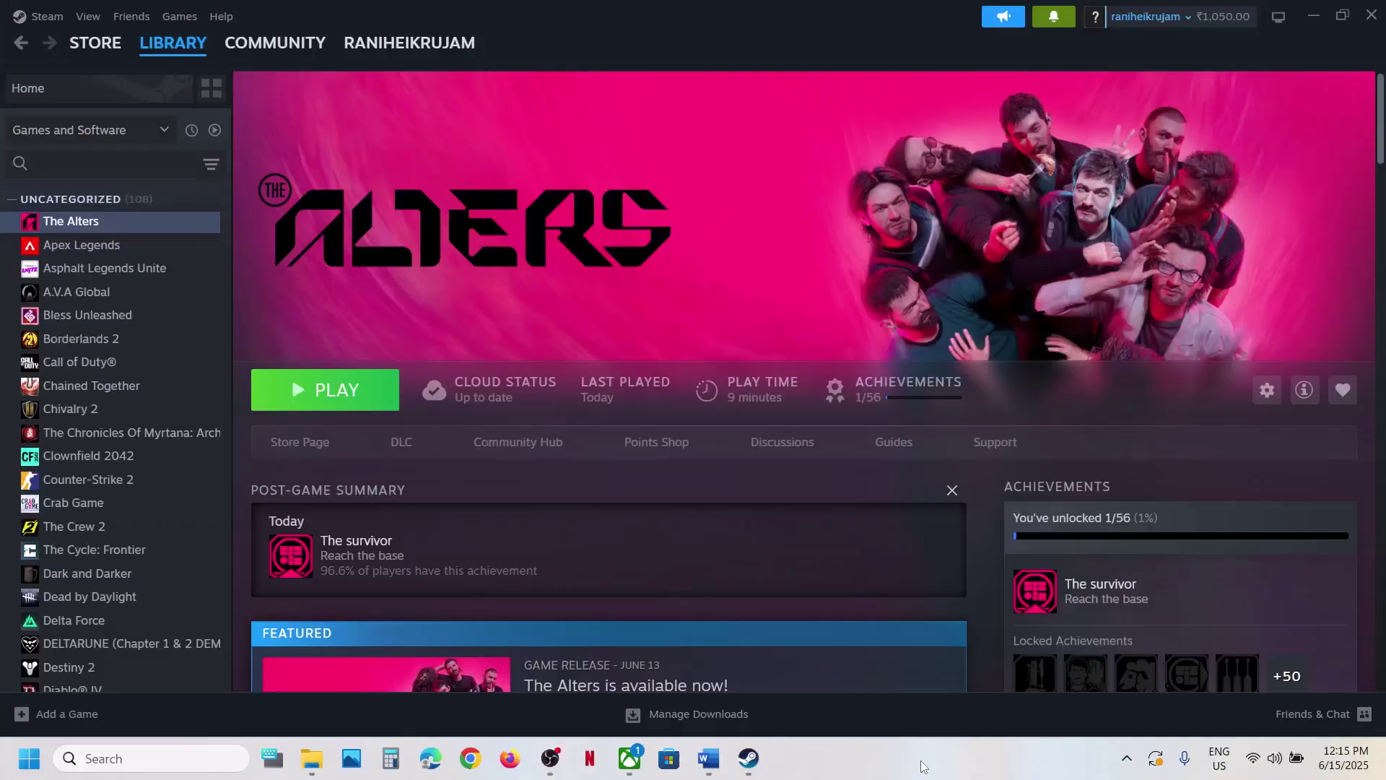
Step: Switch to the Word document's Step 6, copy the word "graphics" and use it in Windows Search to open the Graphics settings
left_click(708, 758)
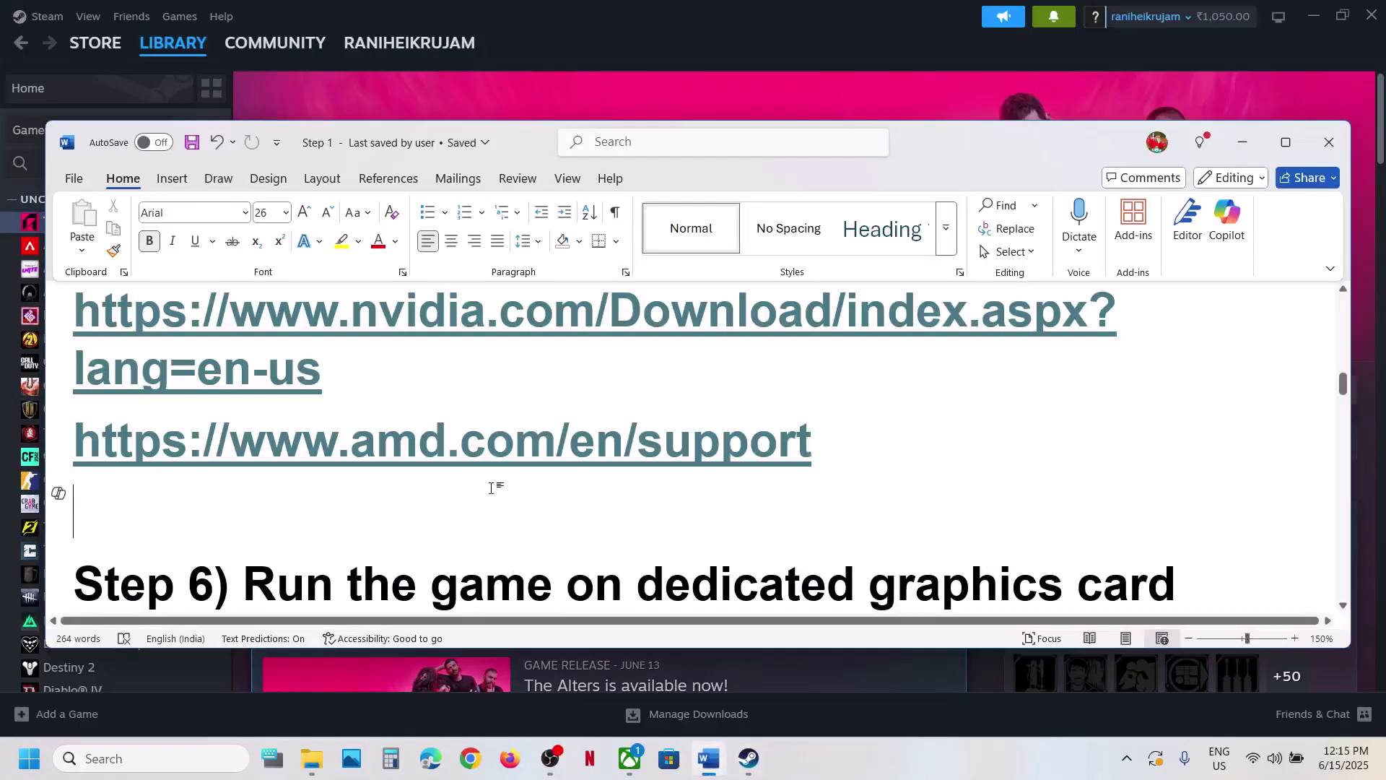
scroll(493, 488, "down", 3)
scroll(492, 488, "up", 1)
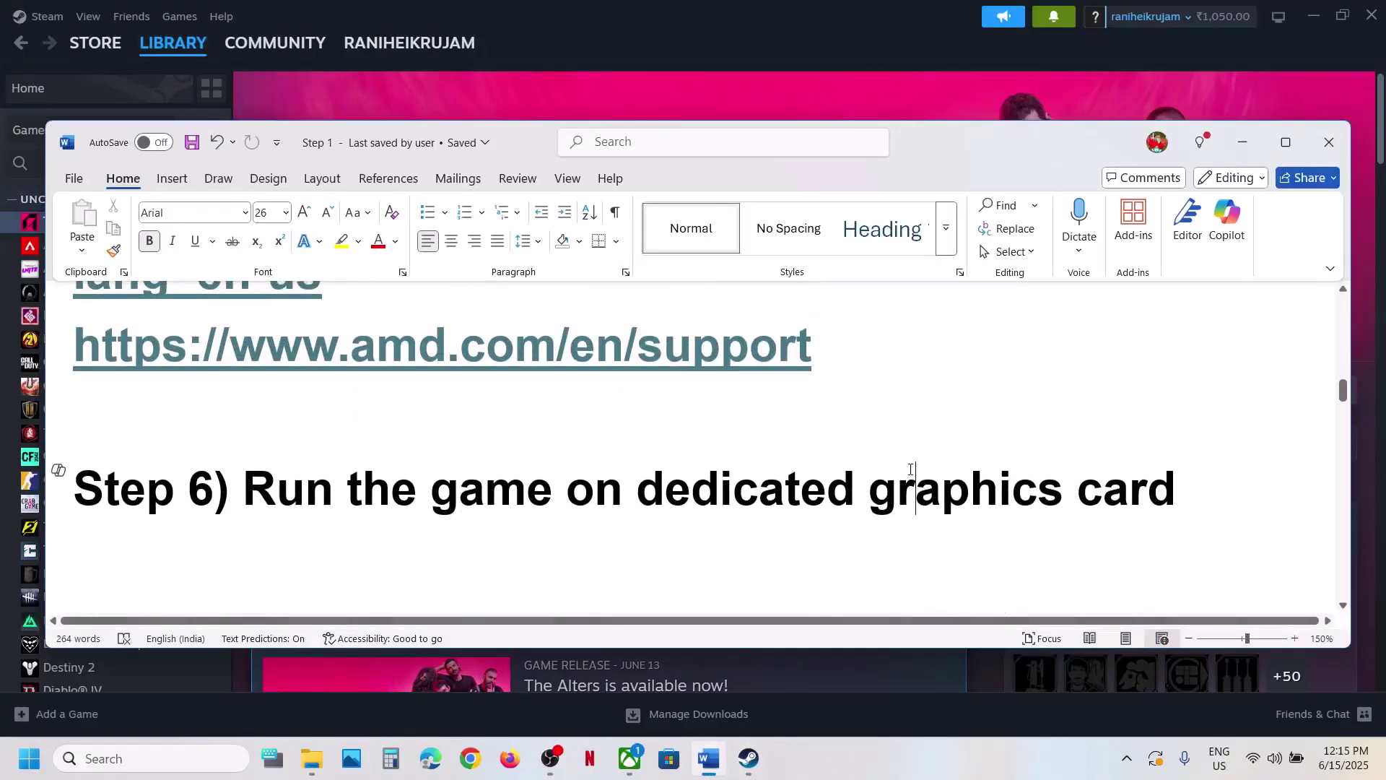
double_click(908, 467)
key("ctrl+c")
left_click(220, 751)
key("ctrl+v")
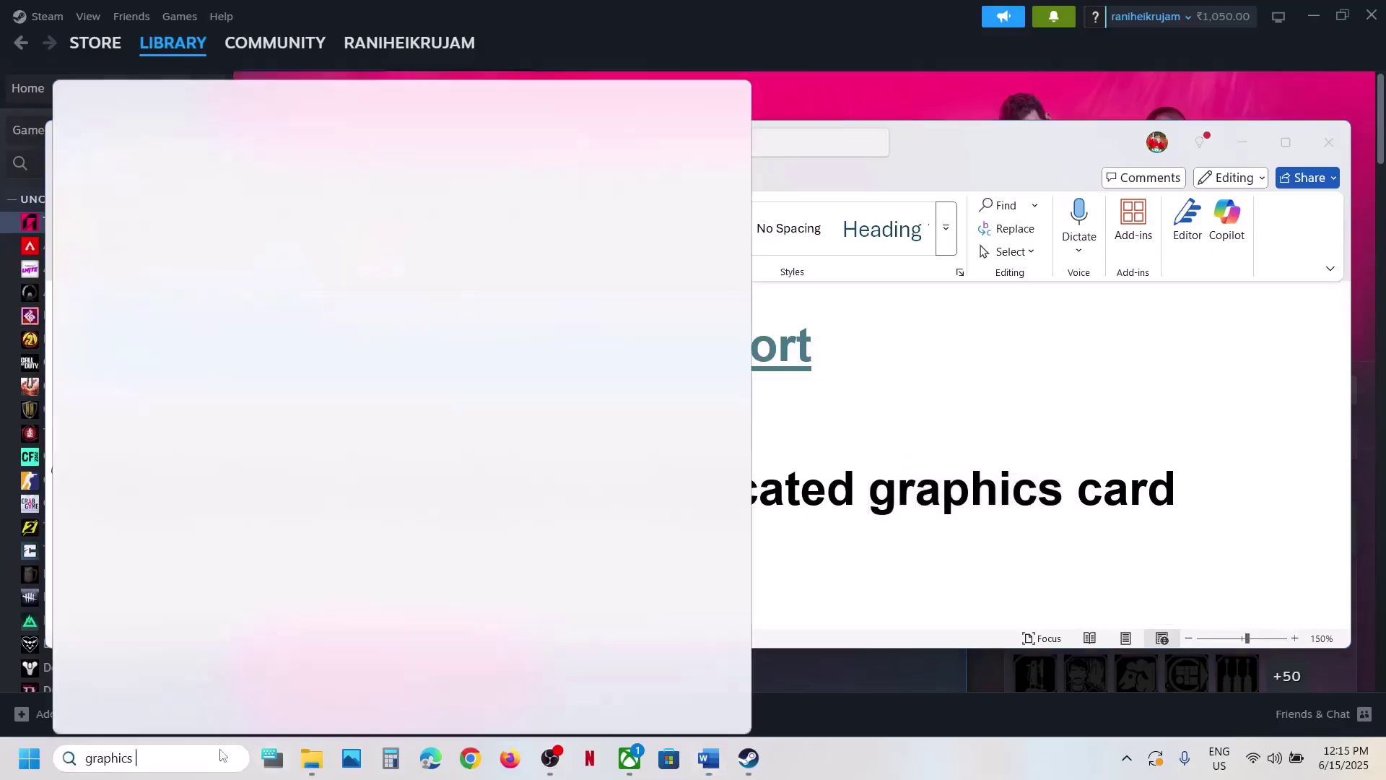
left_click(251, 192)
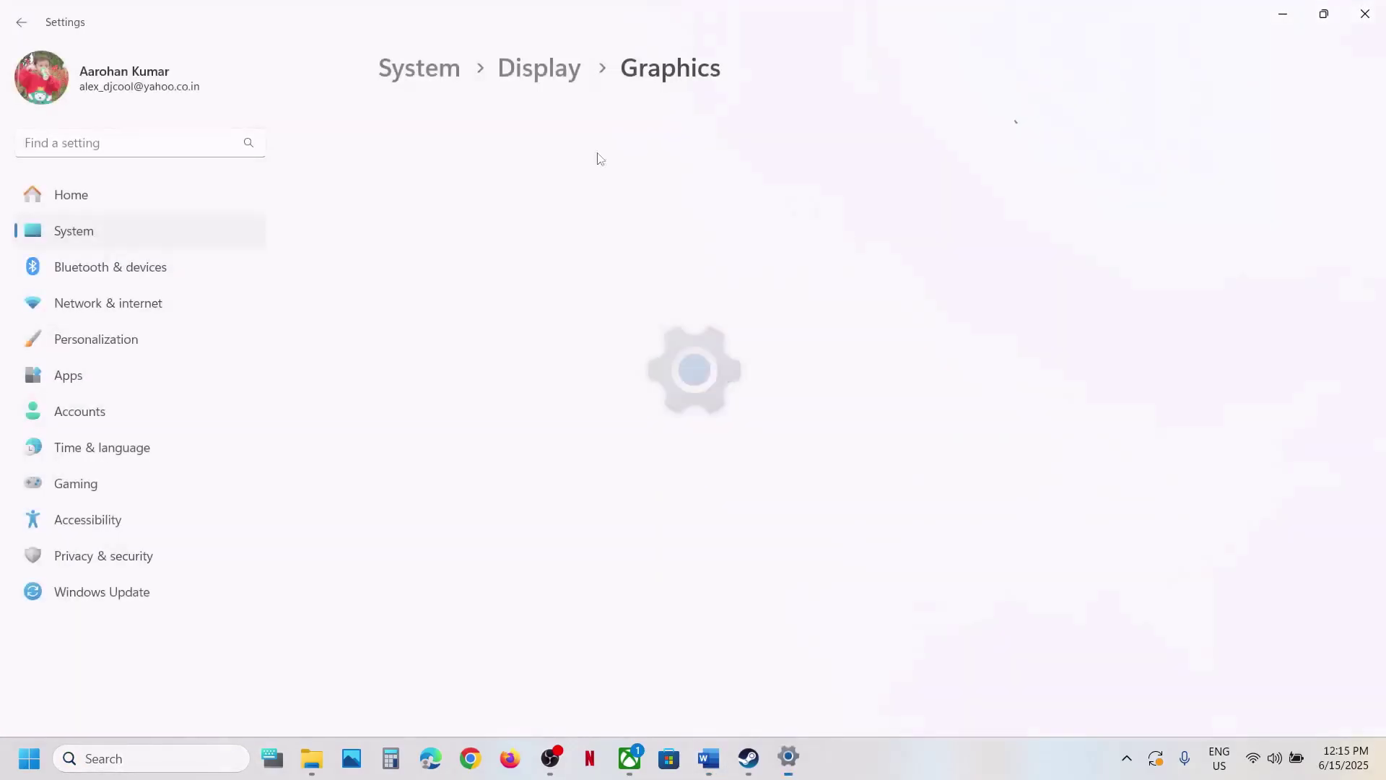
Step: Add TheAlters-Win64-Shipping from The Alters\TheAlters\Binaries\Win64 in Steam's common folder as a desktop app
left_click(1038, 496)
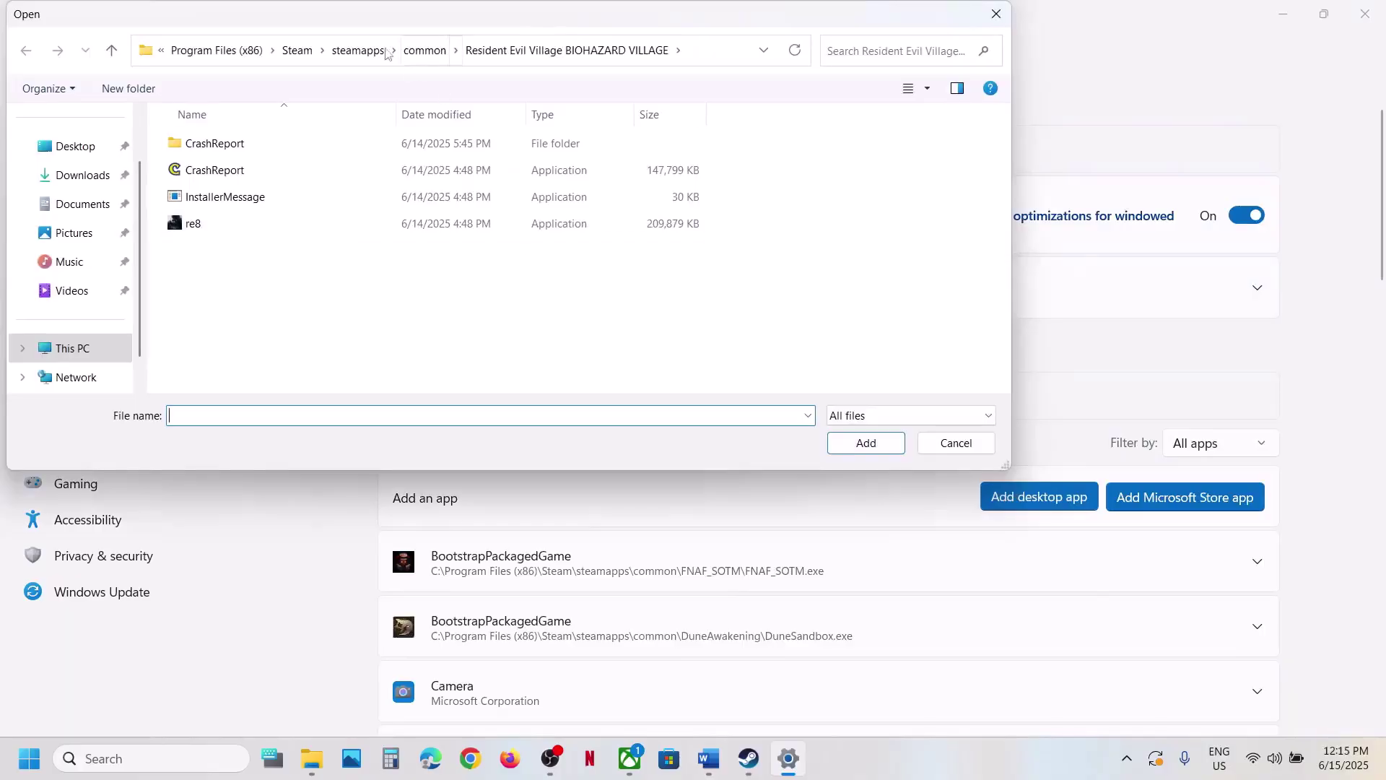
left_click(425, 50)
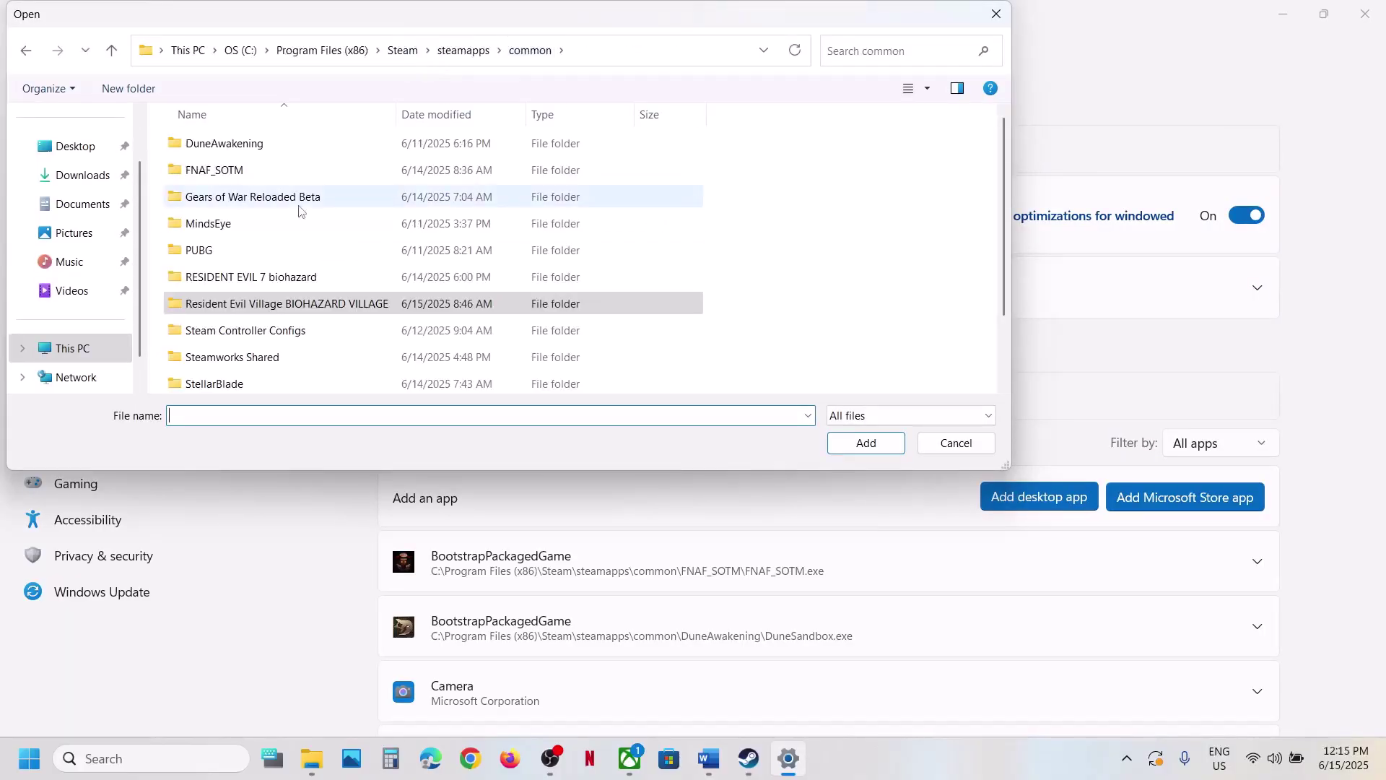
scroll(302, 211, "down", 1)
scroll(302, 211, "up", 1)
scroll(283, 266, "down", 1)
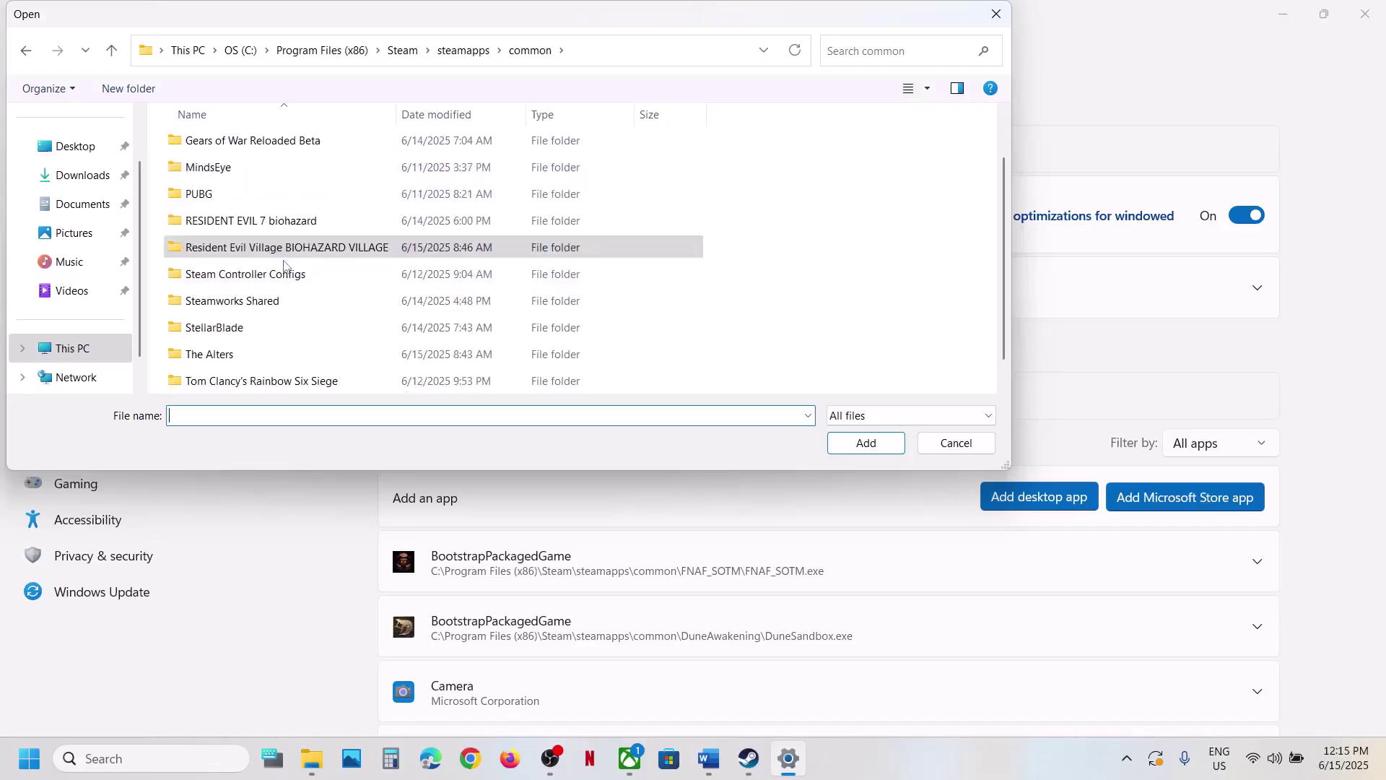
double_click(231, 355)
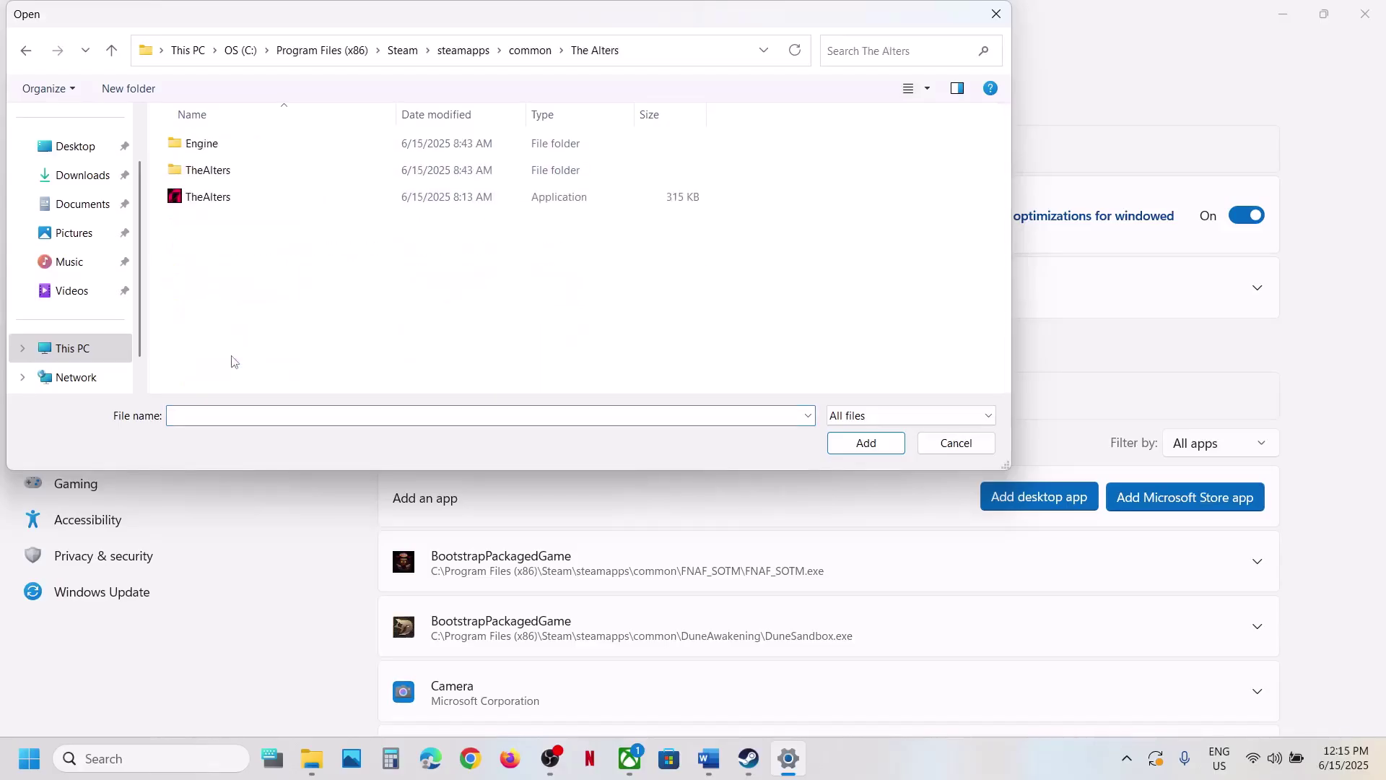
left_click(213, 180)
double_click(213, 179)
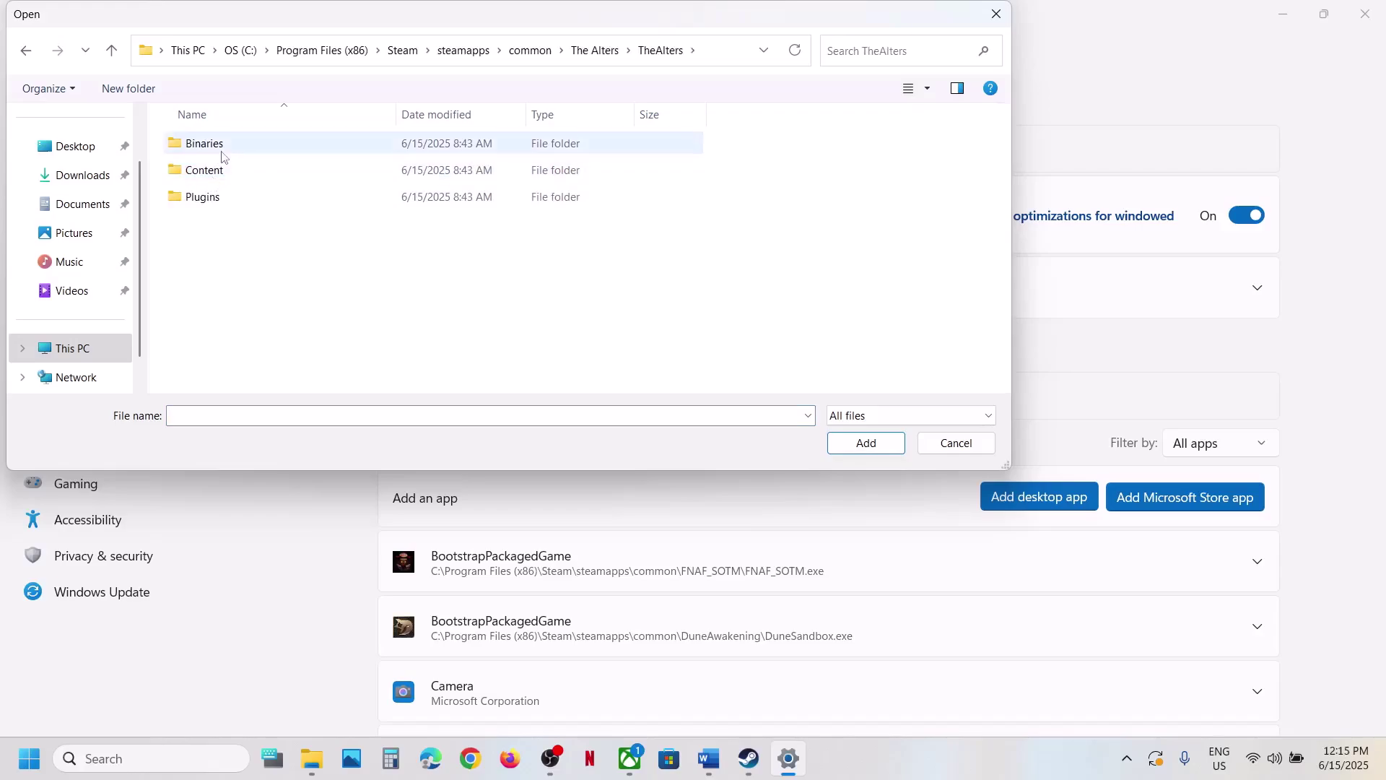
double_click(222, 148)
double_click(220, 151)
left_click(325, 170)
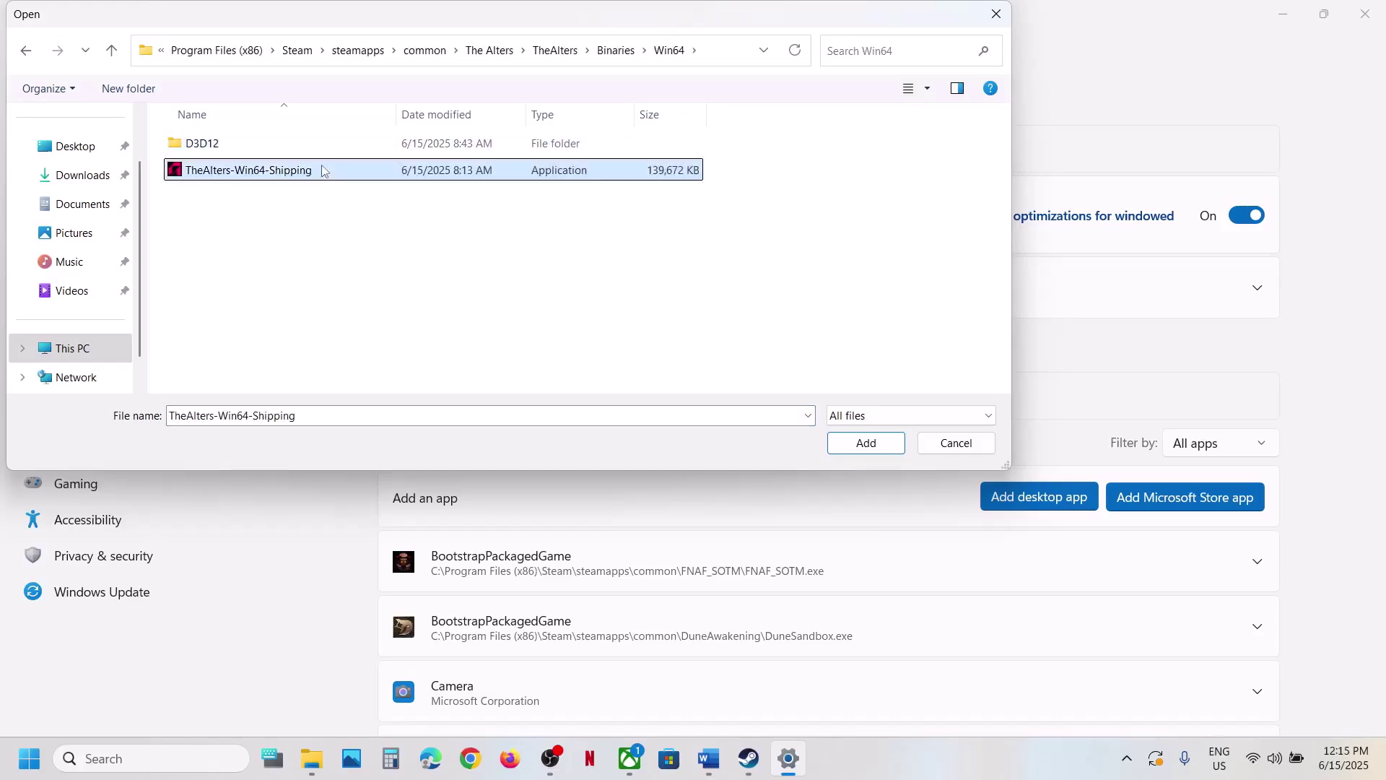
left_click(881, 444)
Step: Set the GPU preference of The Alters entry for TheAlters-Win64-Shipping.exe to High Performance
scroll(747, 495, "down", 10)
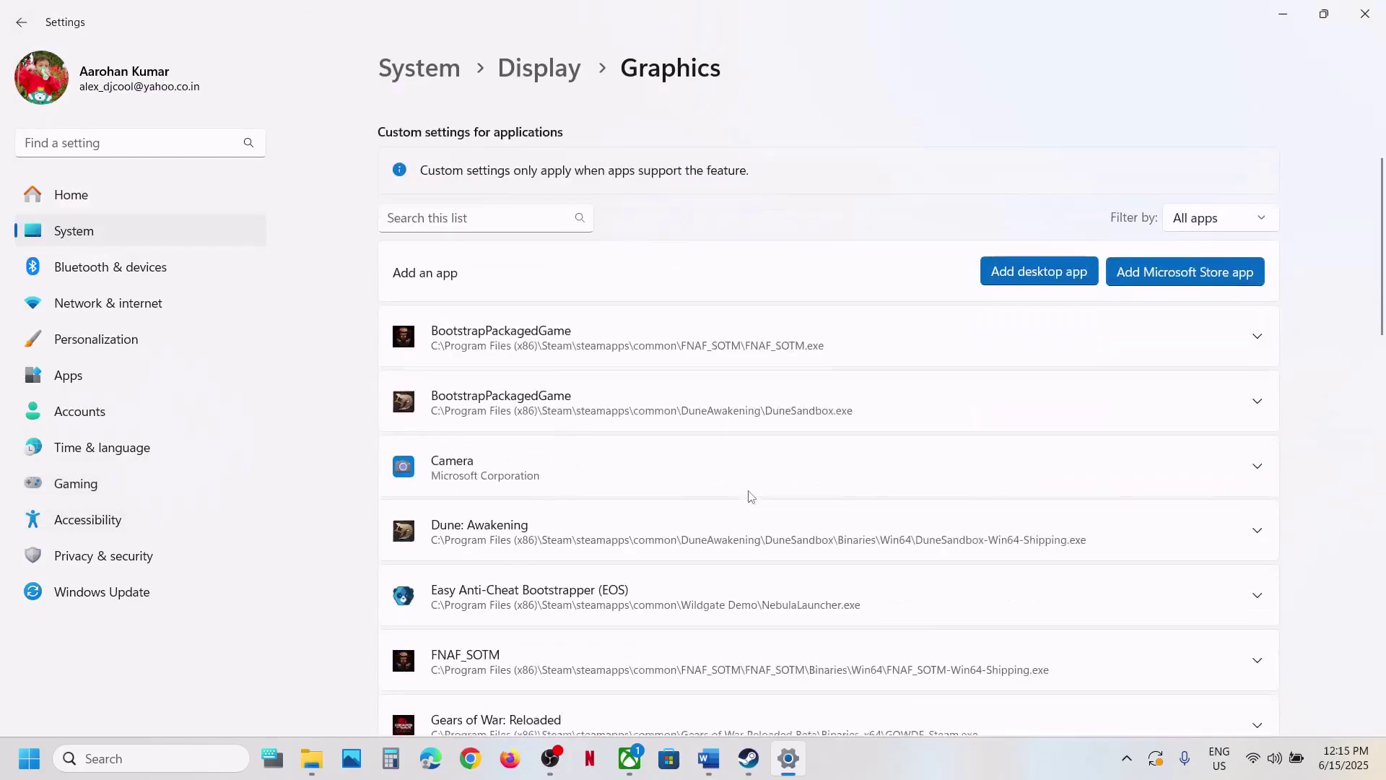
scroll(749, 495, "down", 10)
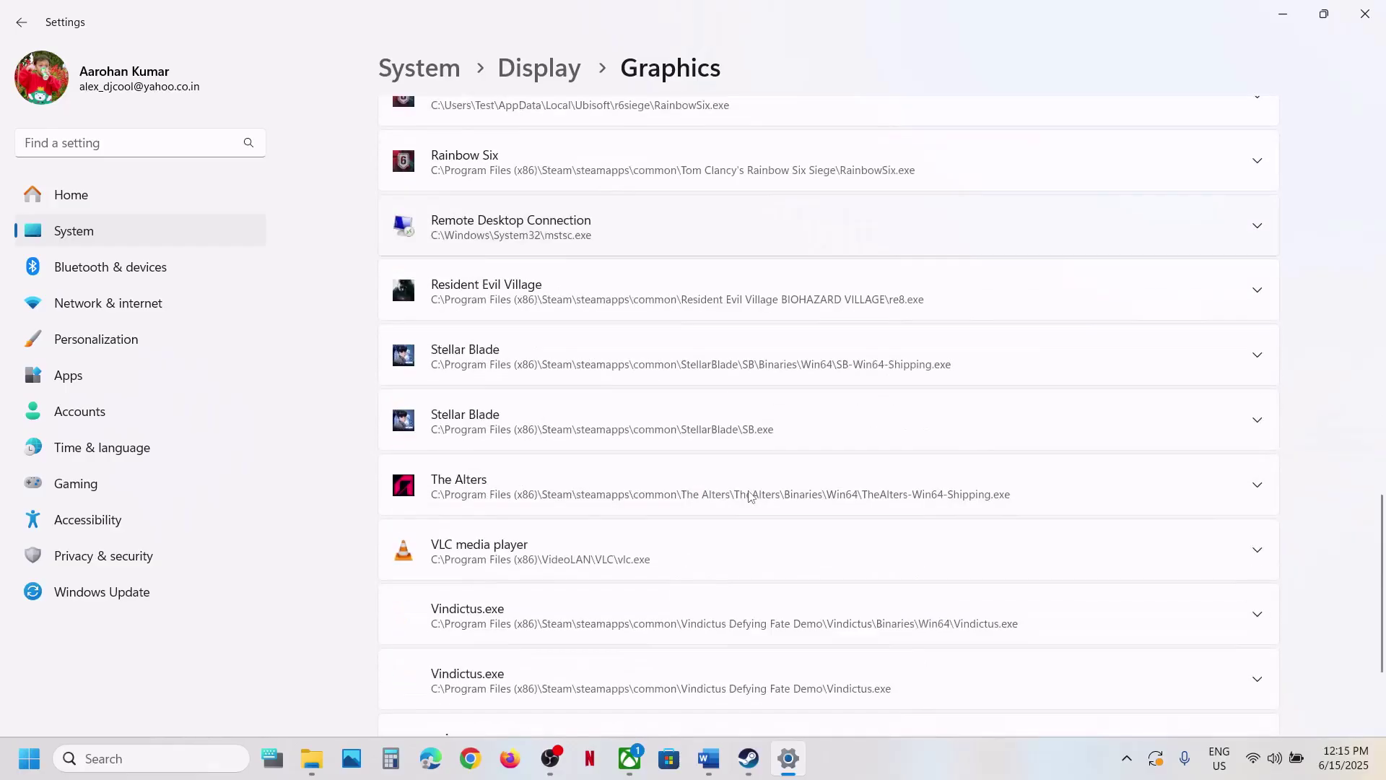
left_click(631, 399)
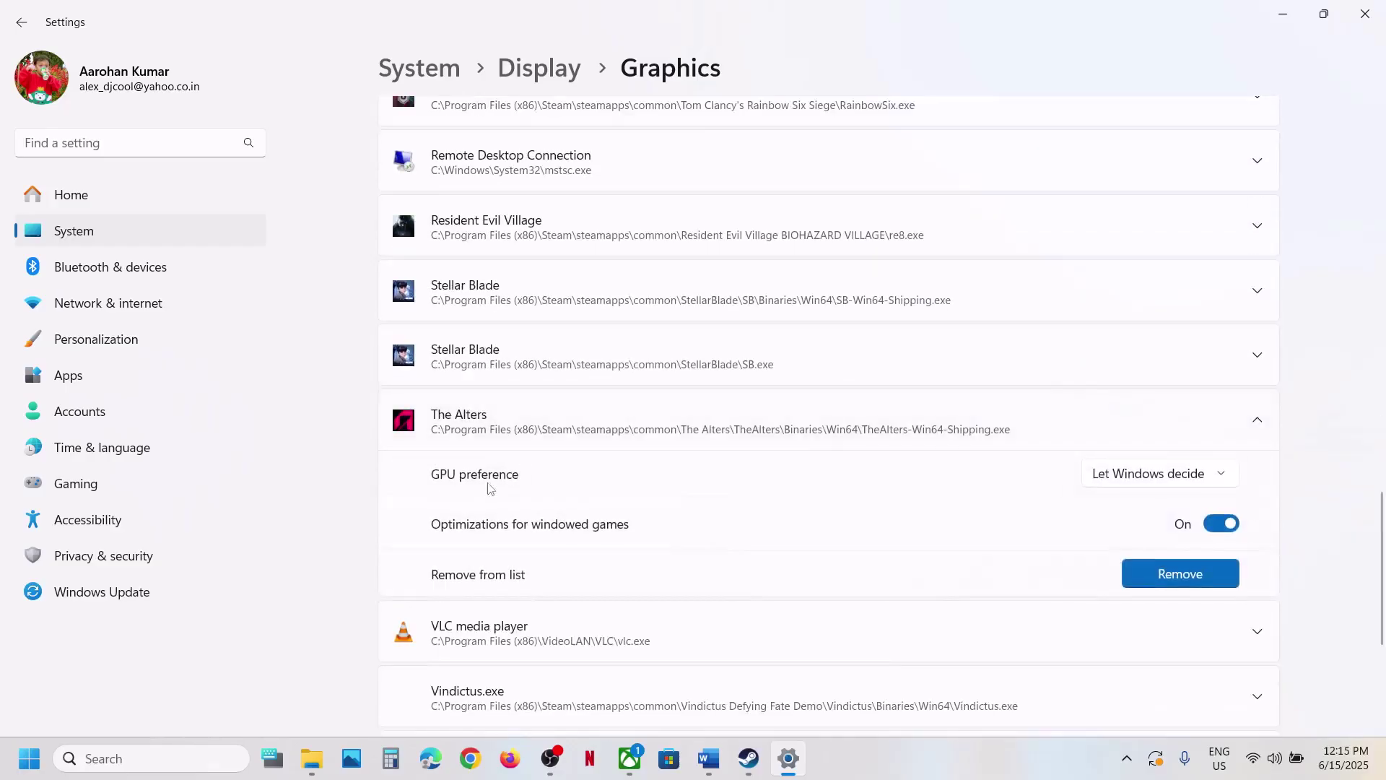
left_click(1160, 485)
left_click(1169, 540)
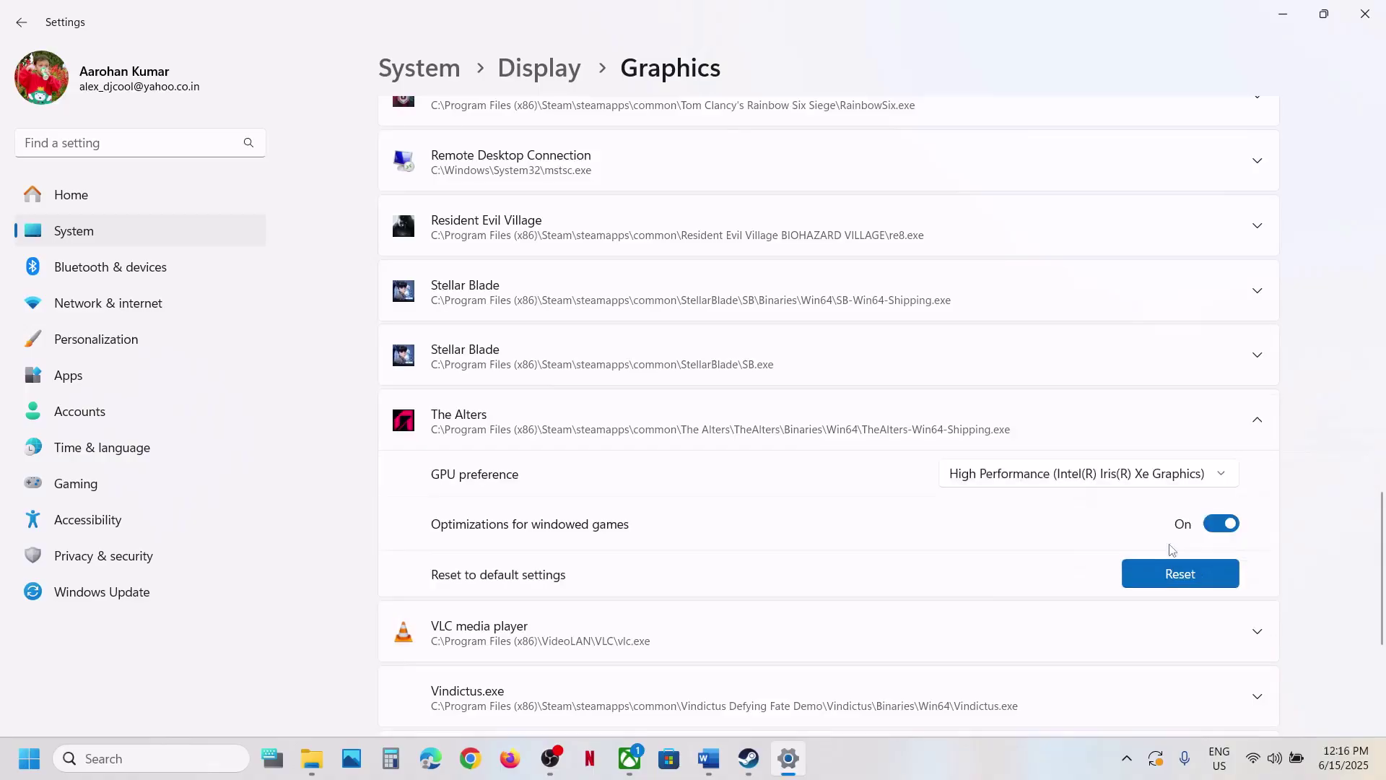
Step: Add the TheAlters application from the main The Alters game folder as another desktop app
scroll(920, 377, "up", 8)
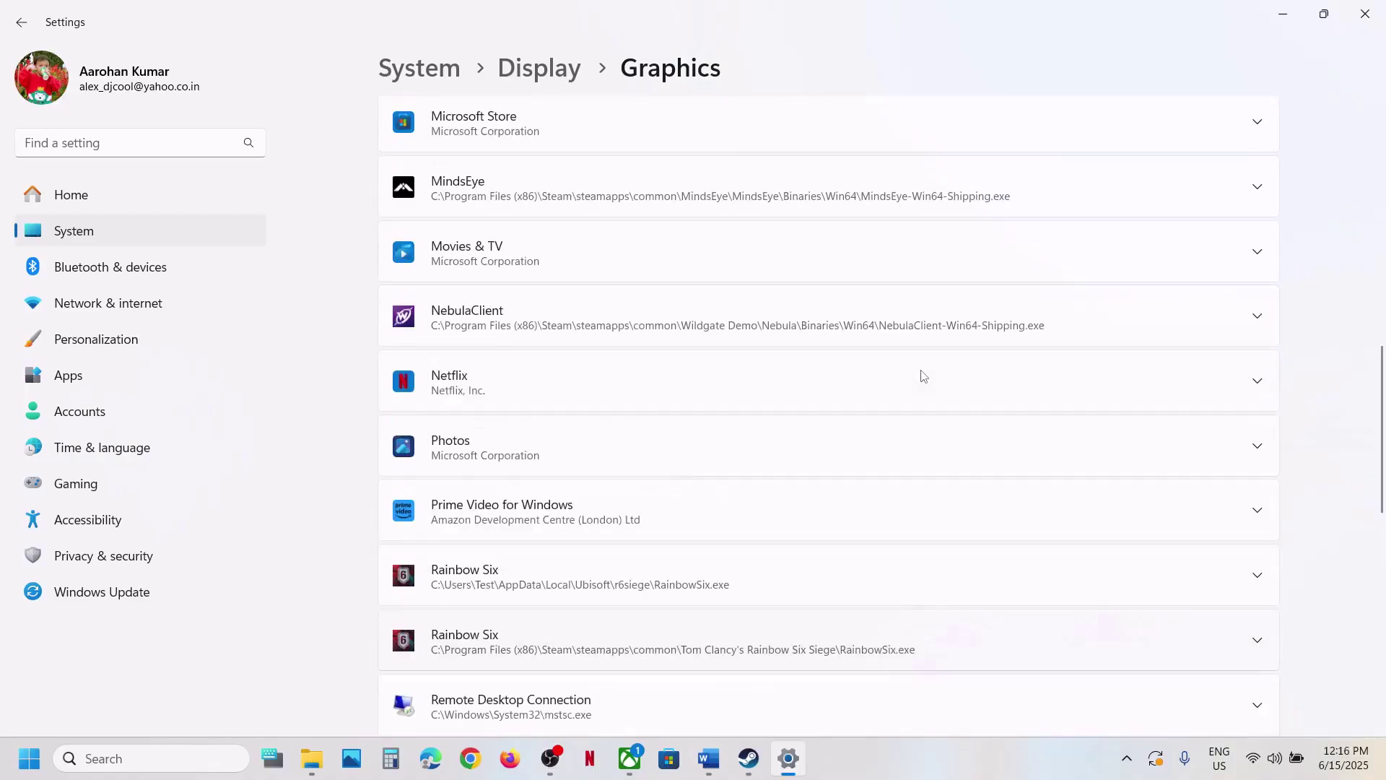
scroll(920, 377, "up", 10)
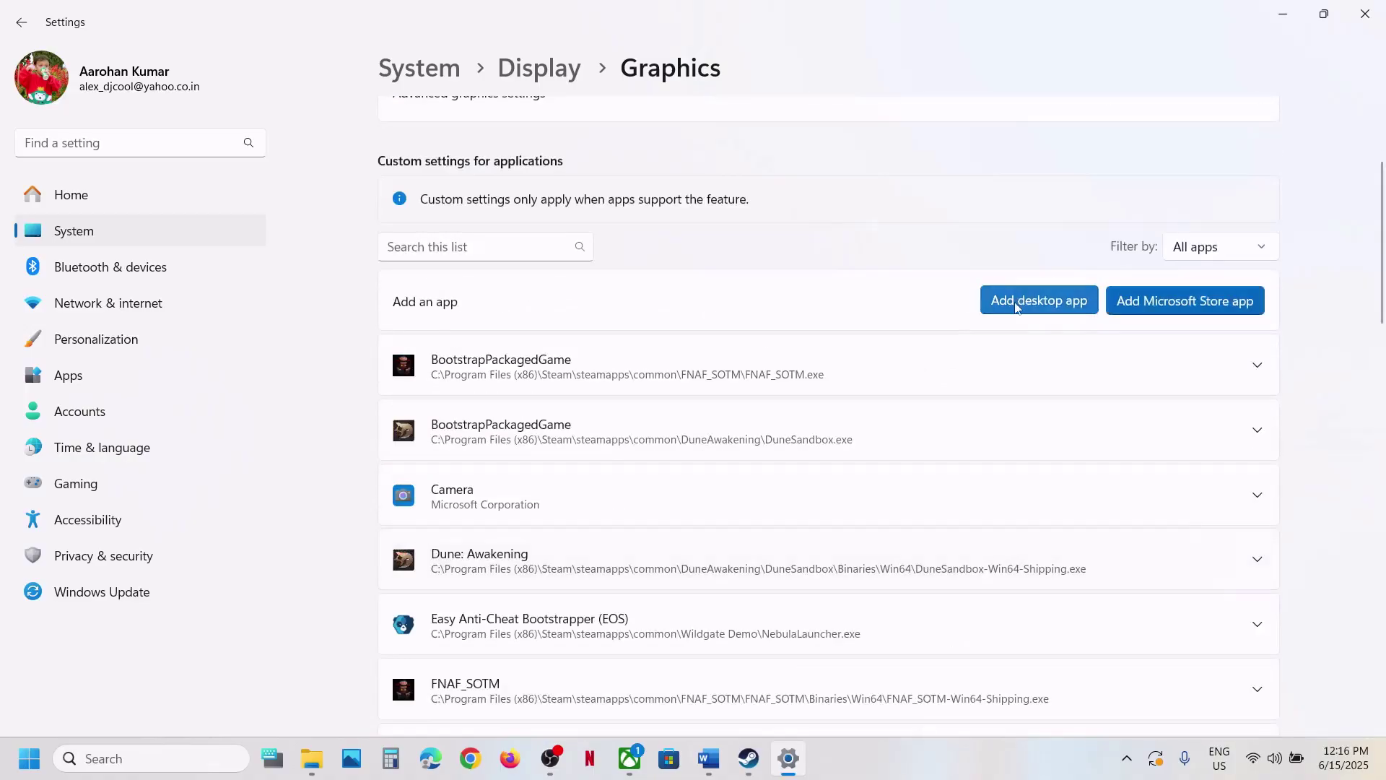
left_click(1016, 307)
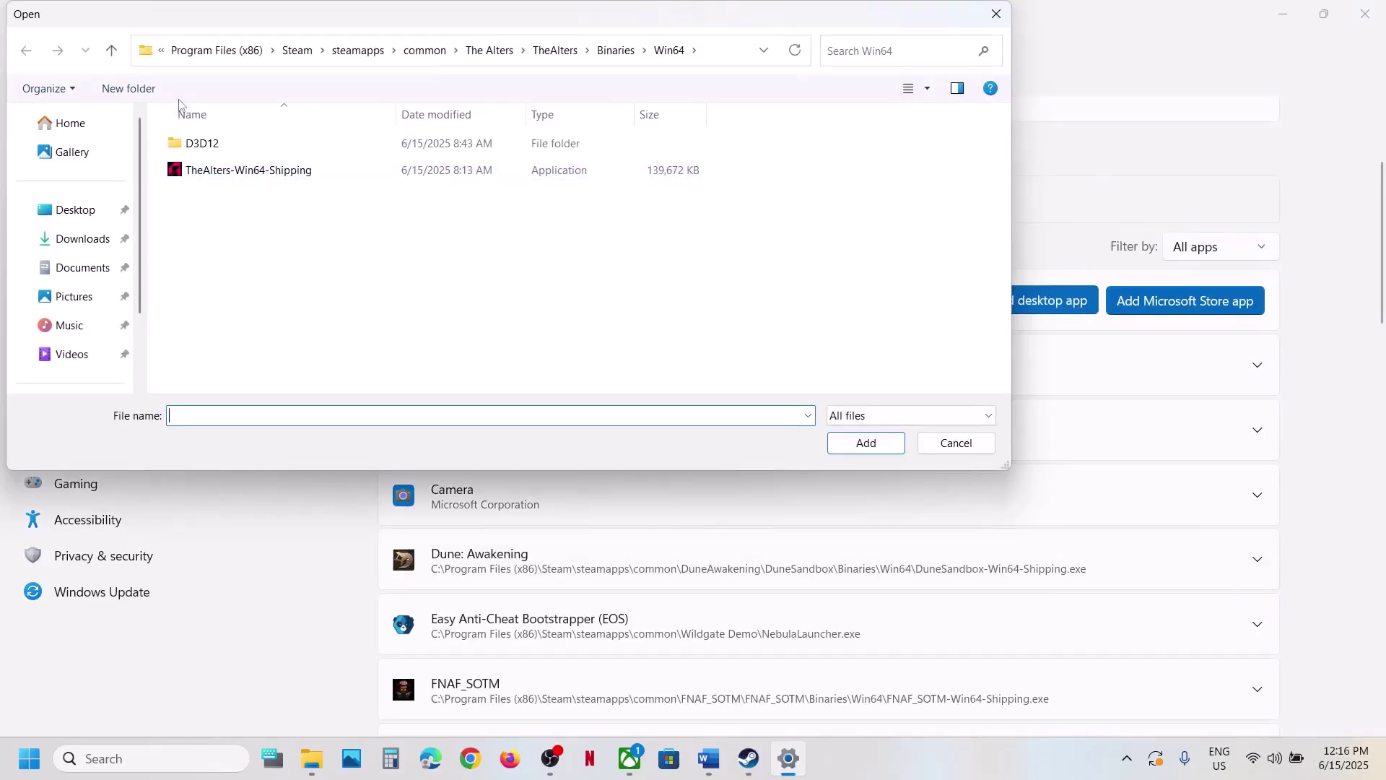
left_click(111, 50)
left_click(111, 50)
left_click(111, 50)
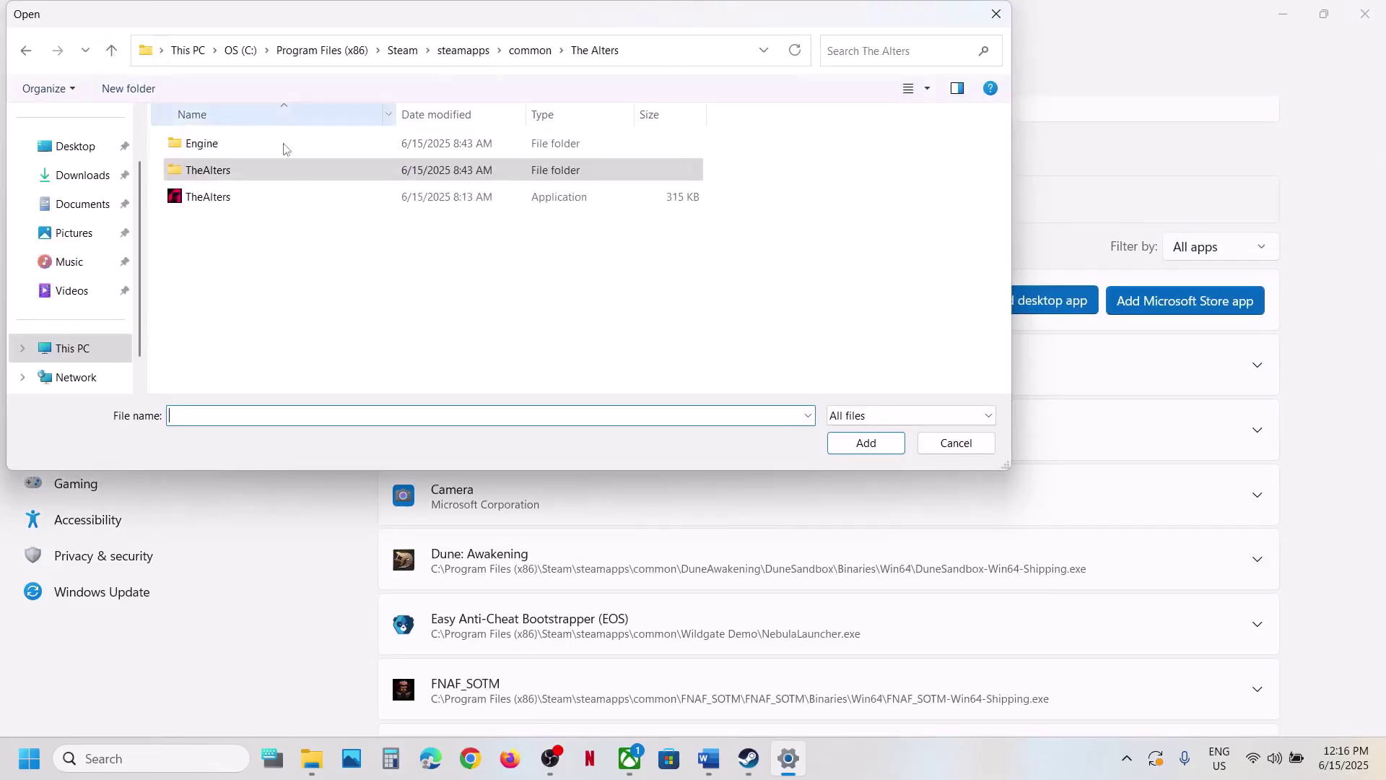
left_click(257, 196)
left_click(846, 449)
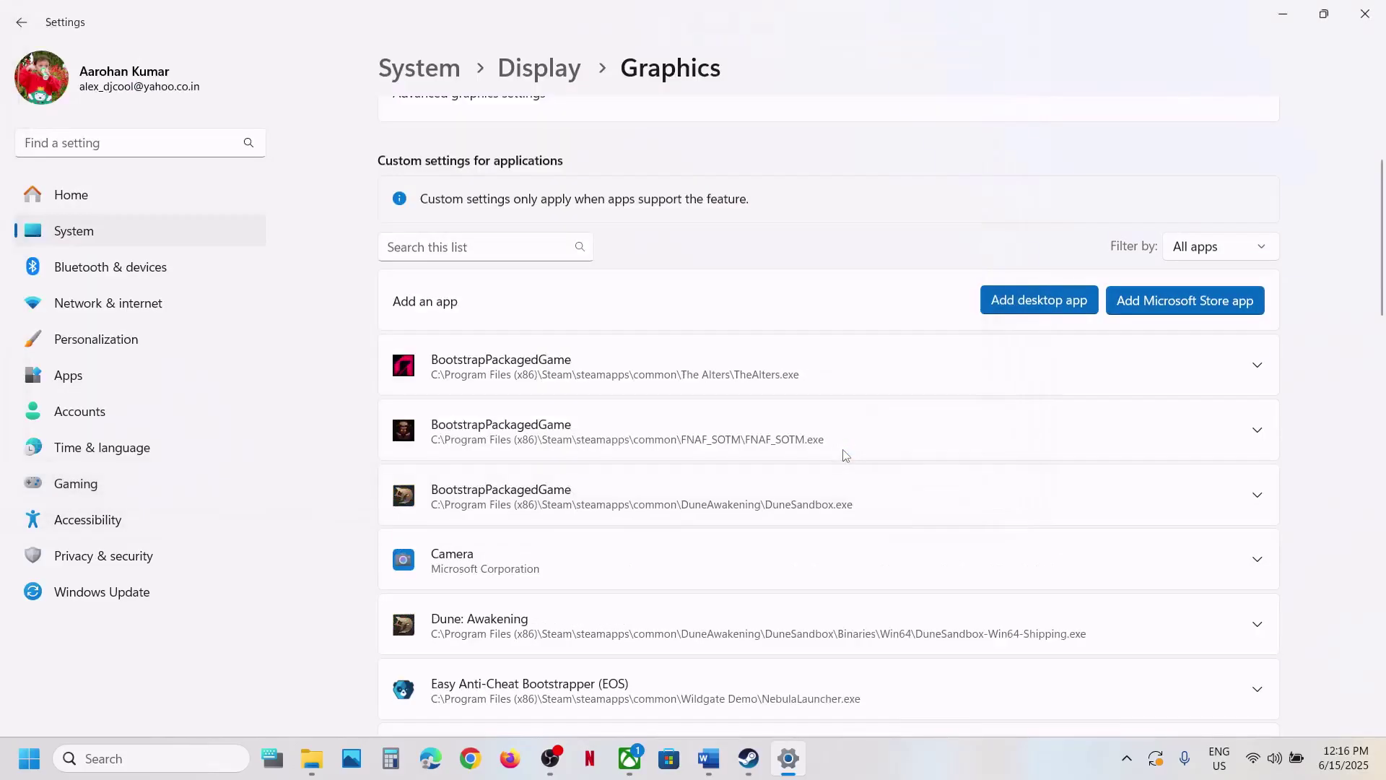
Step: Set the GPU preference of the TheAlters.exe entry to High Performance and close Settings
left_click(838, 343)
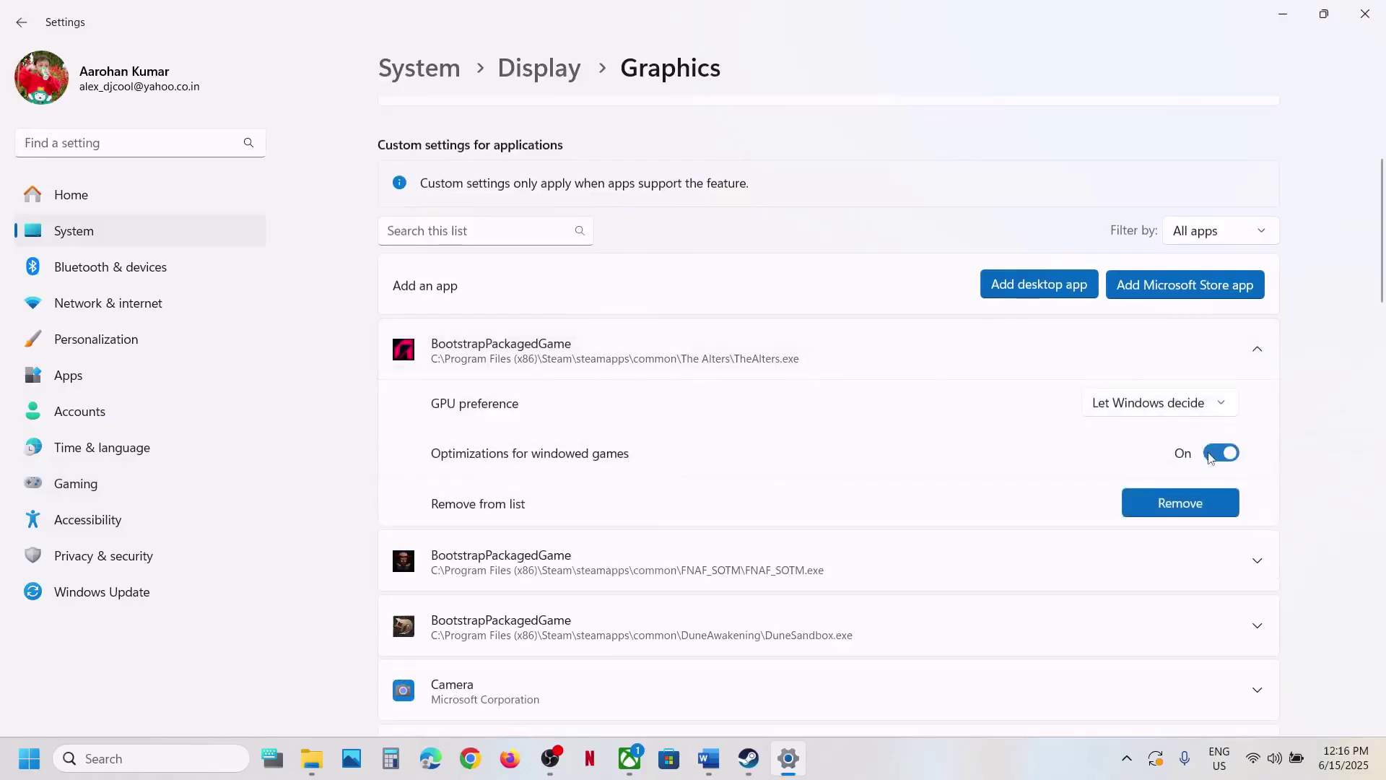
left_click(1167, 408)
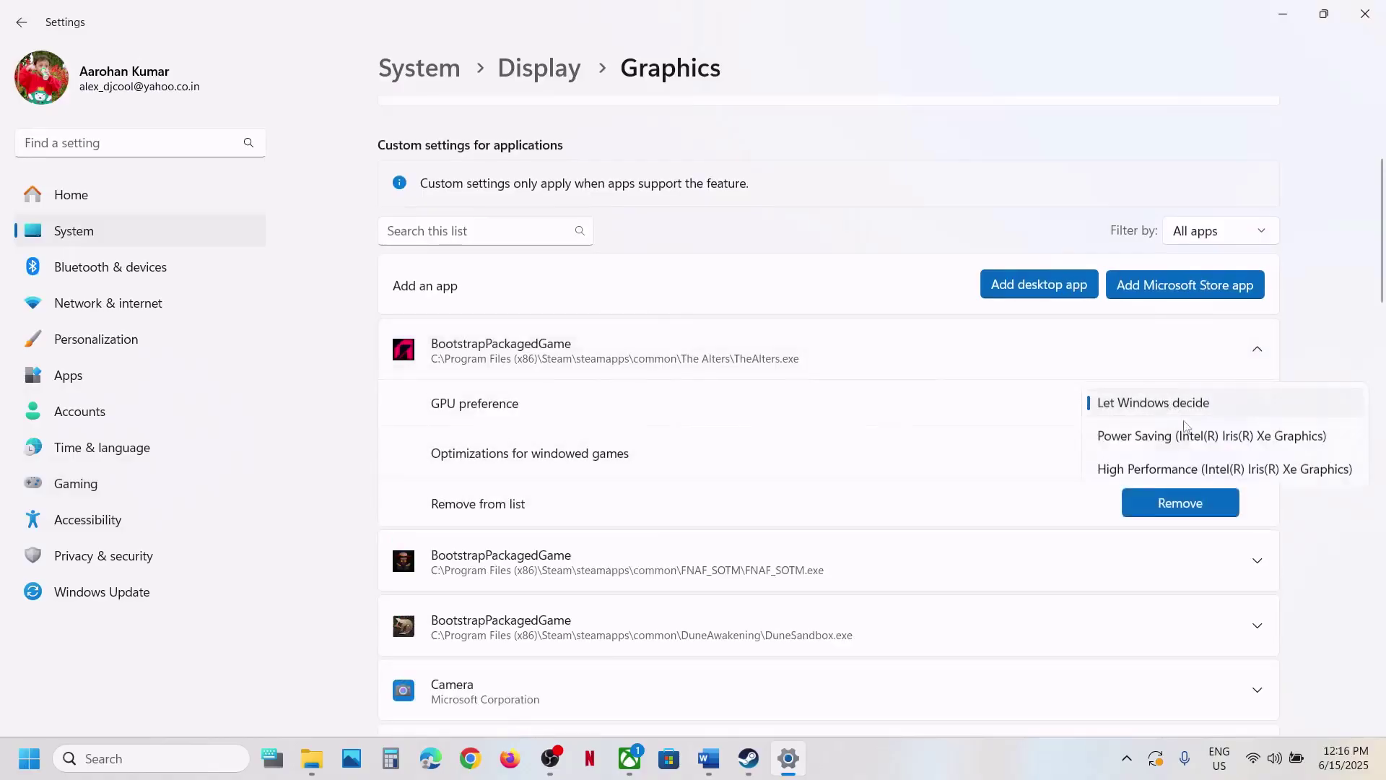
left_click(1188, 469)
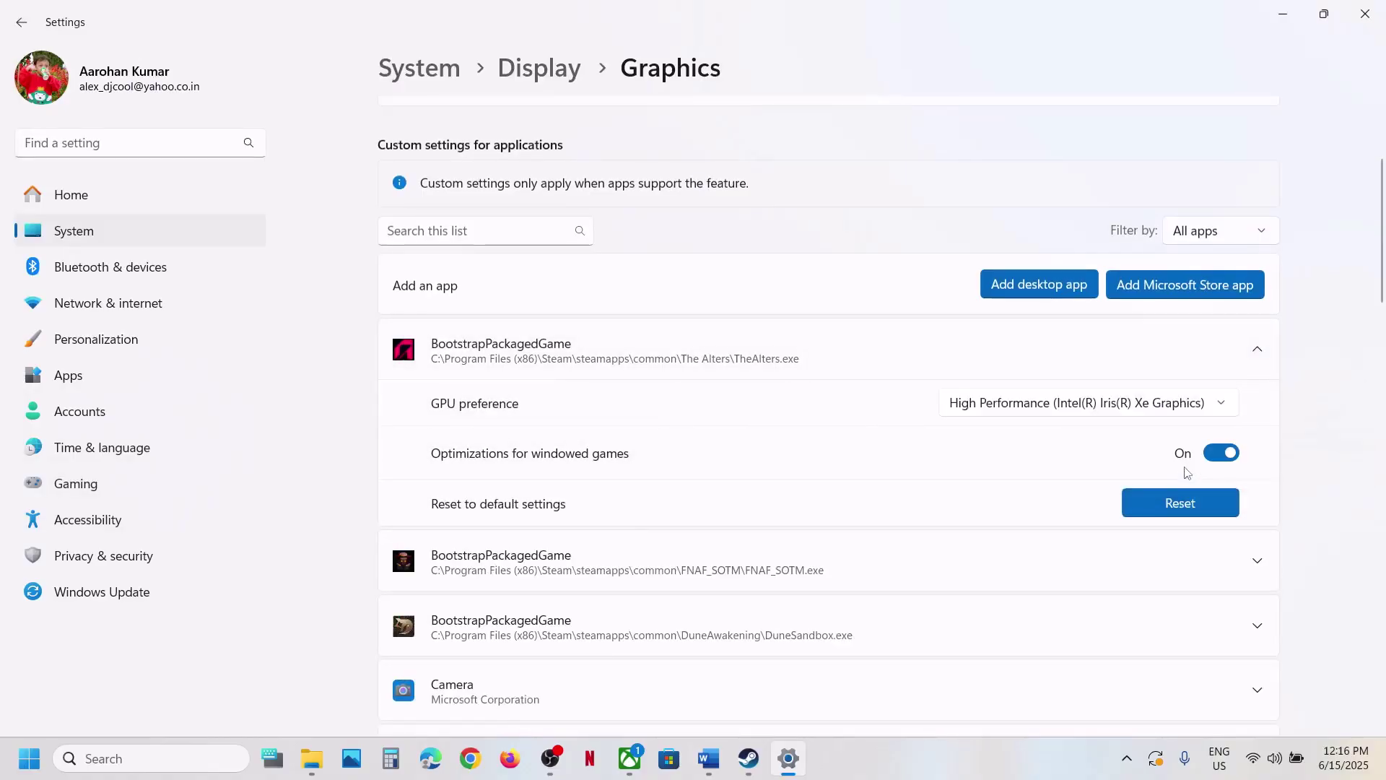
left_click(1365, 14)
Step: Reopen the Windows Graphics settings by searching for "graphic"
scroll(676, 477, "down", 1)
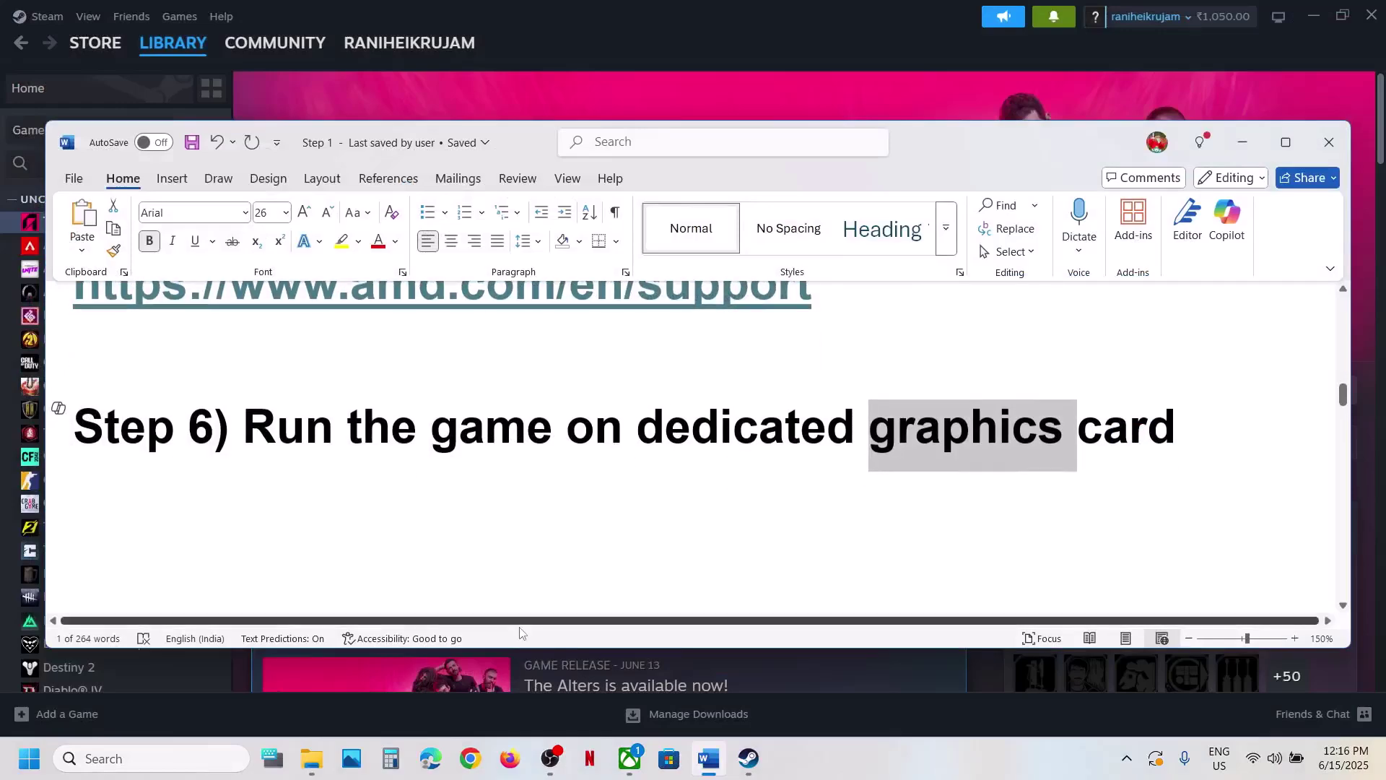
key("super+i")
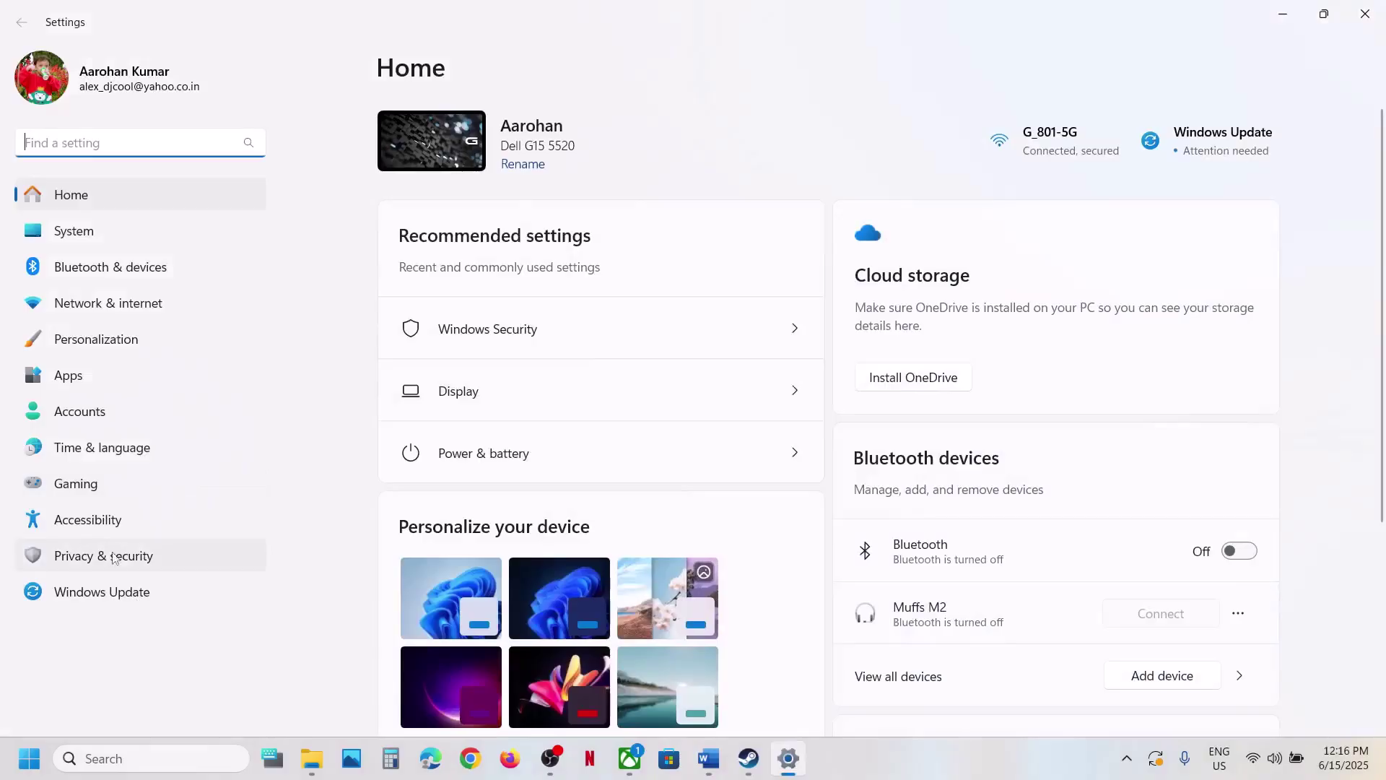
left_click(132, 760)
type("graphic")
key("Return")
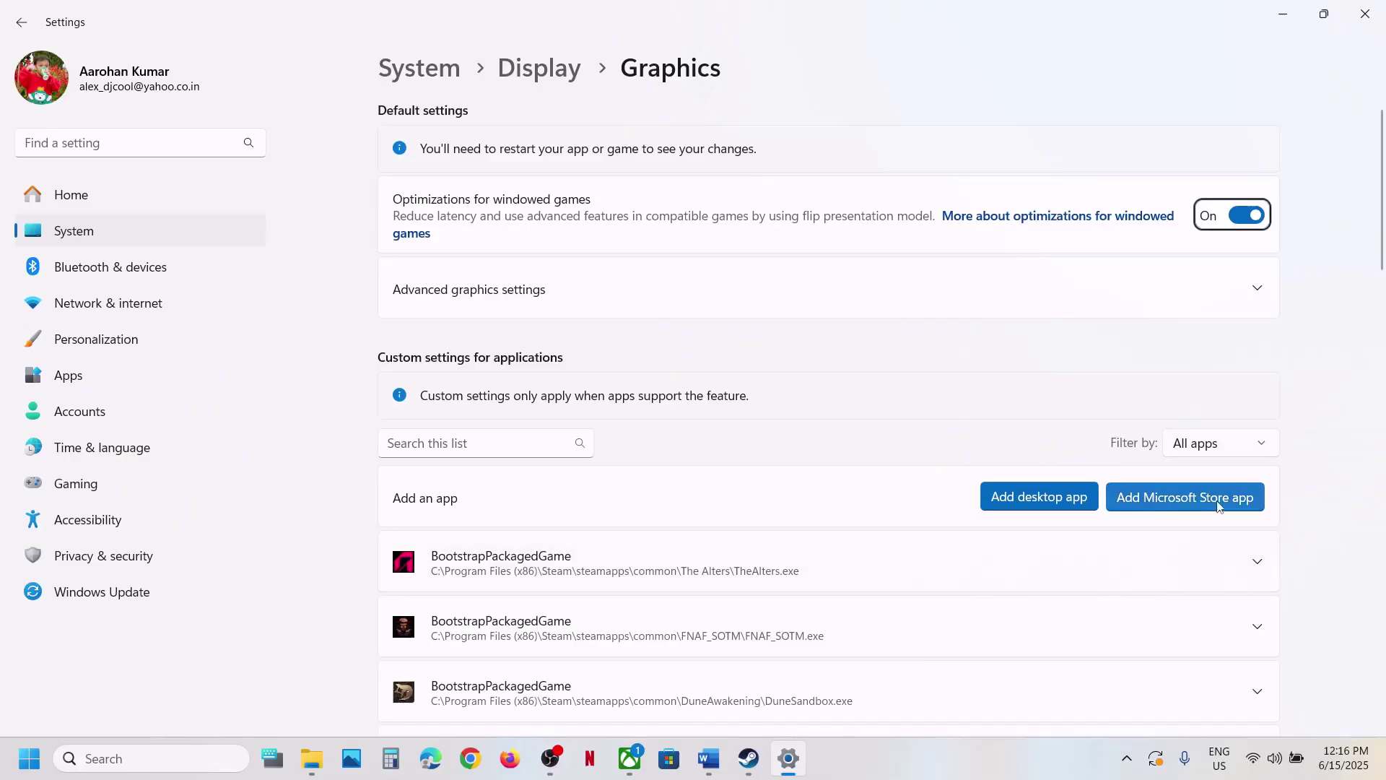
Step: Add The Alters from the installed Microsoft Store apps to the custom graphics settings list
left_click(1190, 509)
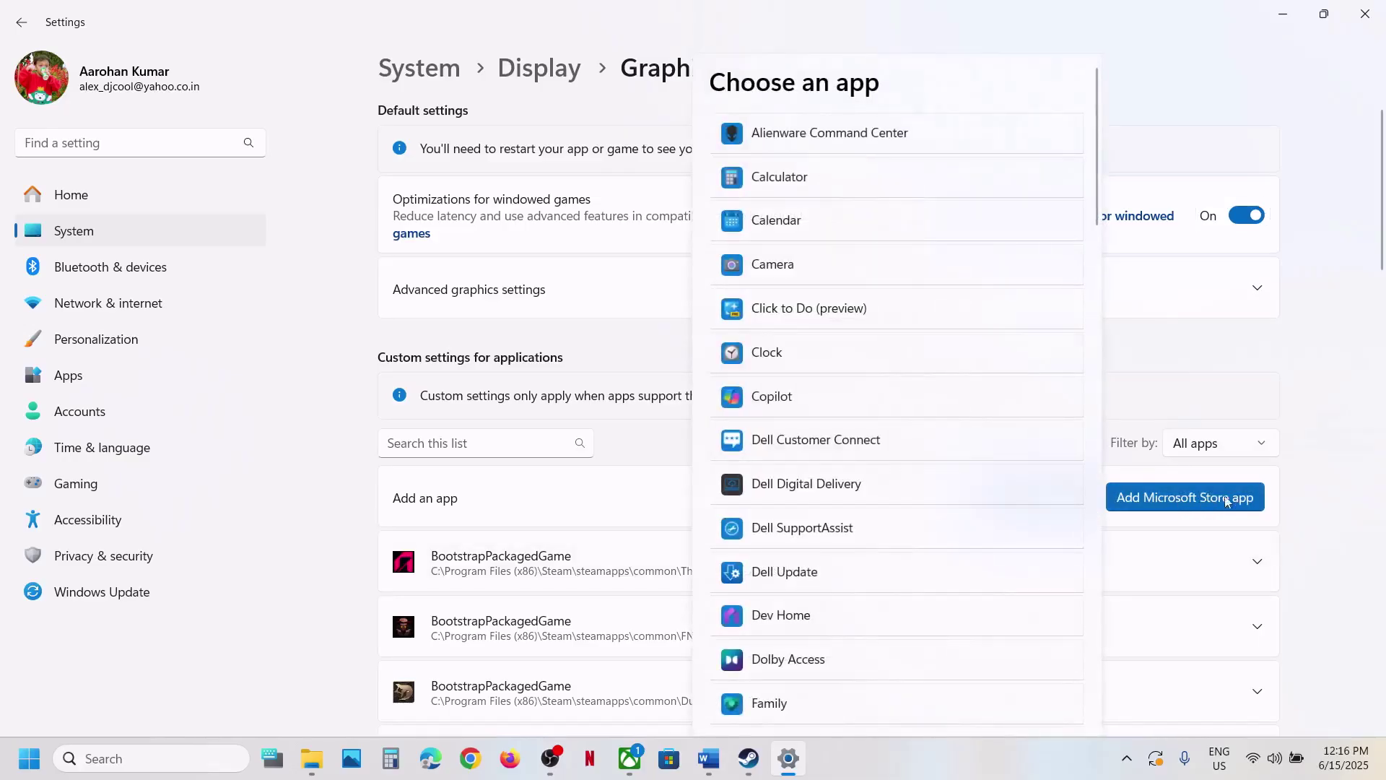
scroll(882, 430, "down", 12)
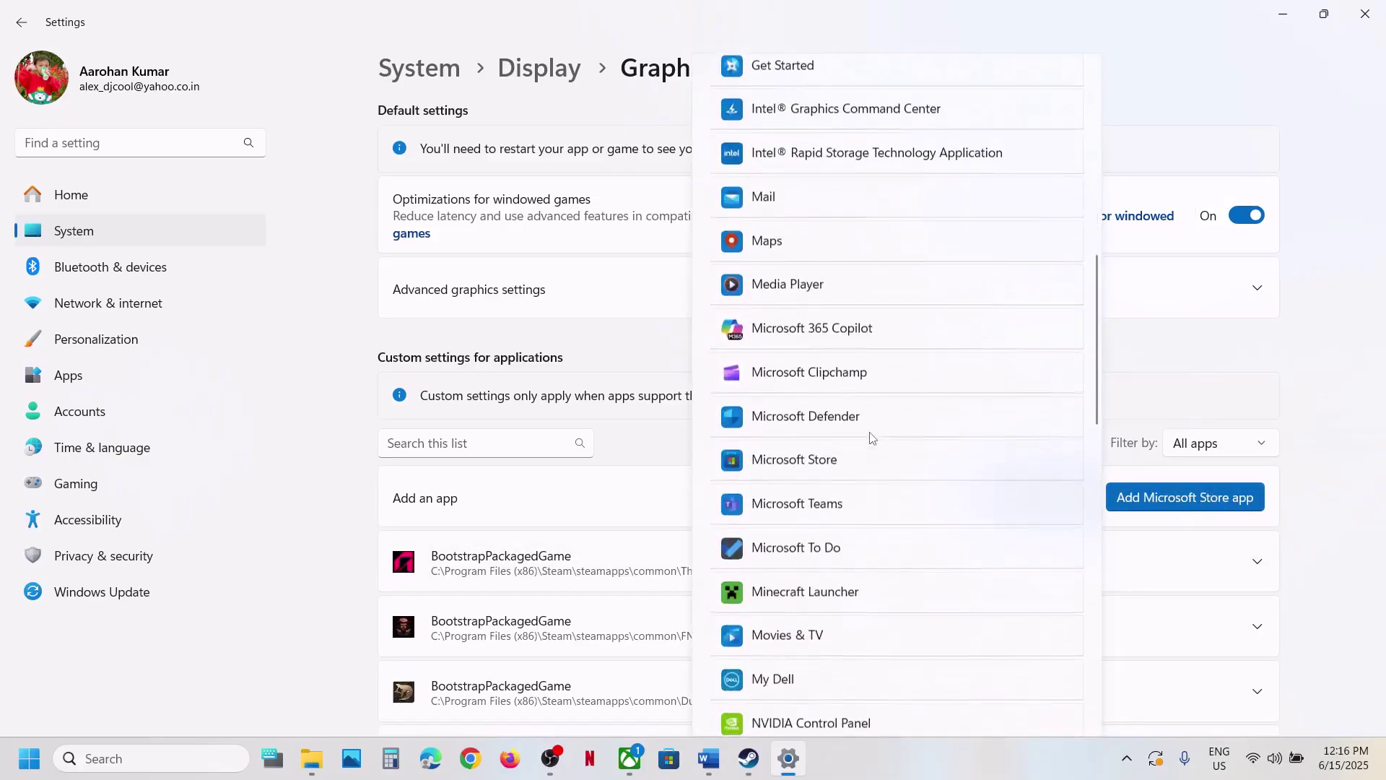
scroll(871, 438, "down", 12)
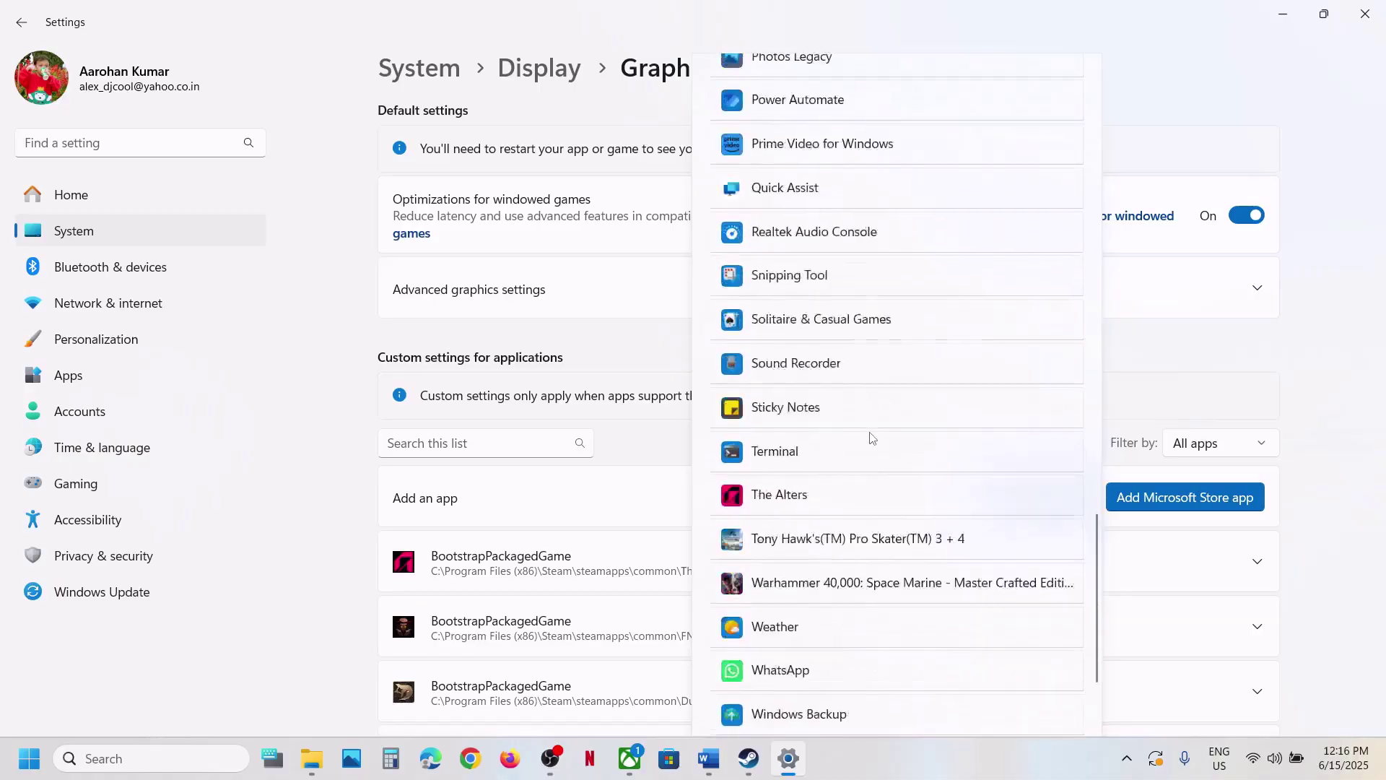
left_click(806, 355)
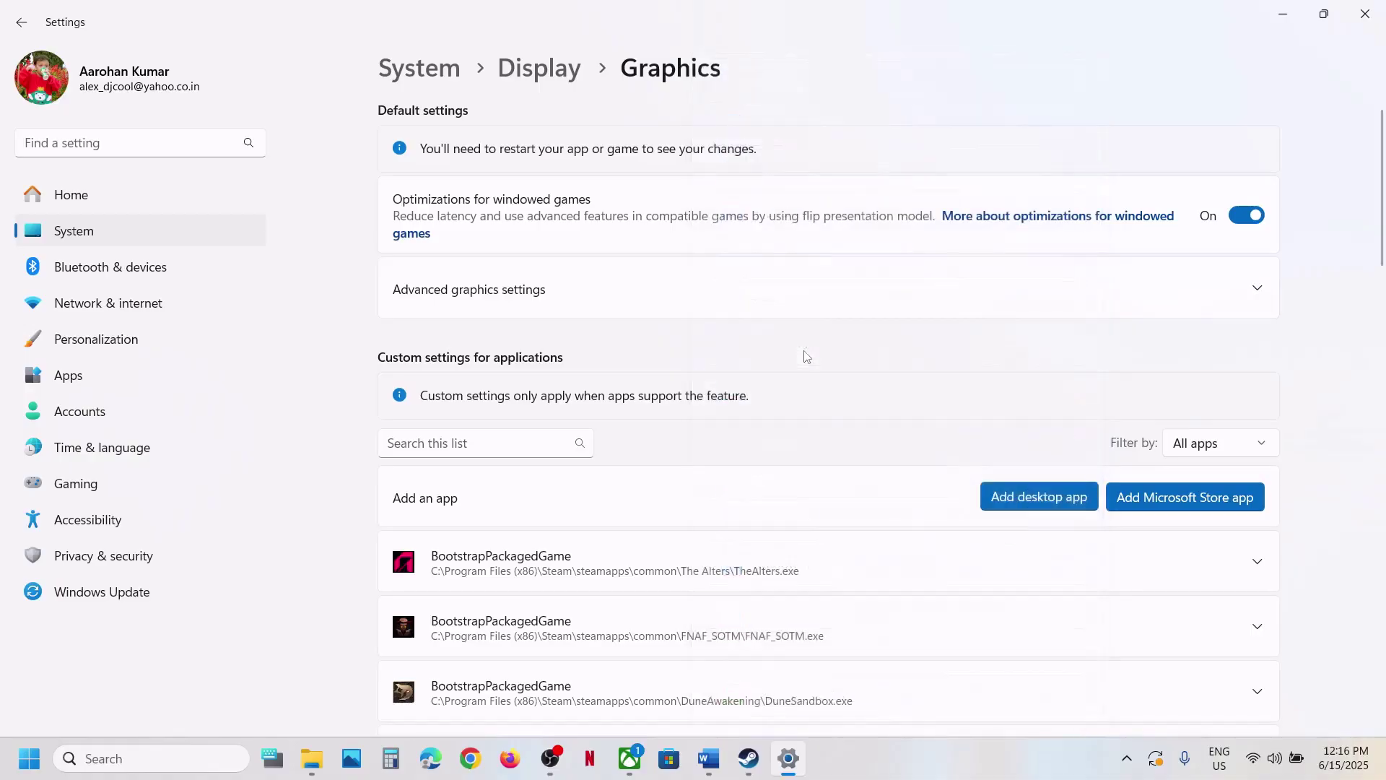
Step: Set the GPU preference of the 11 bit studios entry for The Alters to High Performance and close Settings
scroll(790, 436, "down", 15)
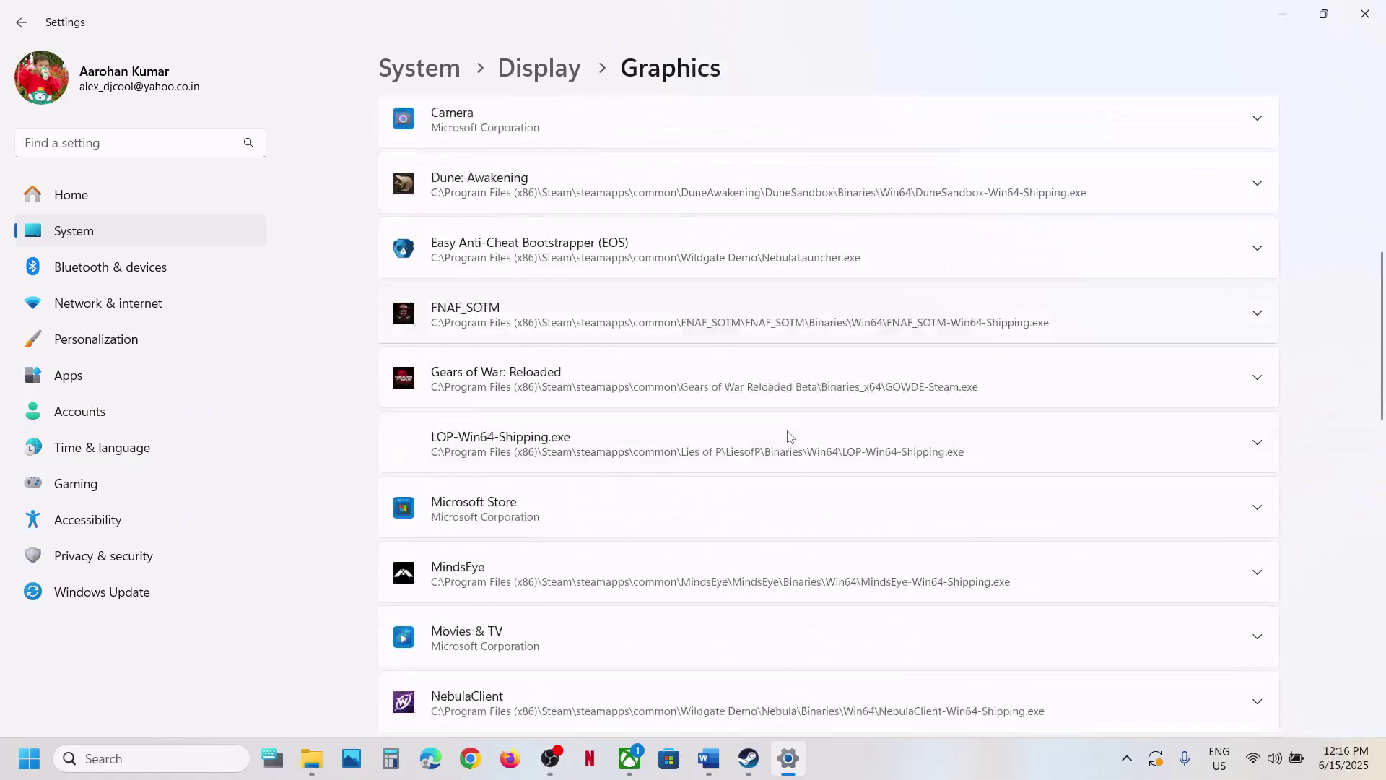
scroll(789, 436, "down", 4)
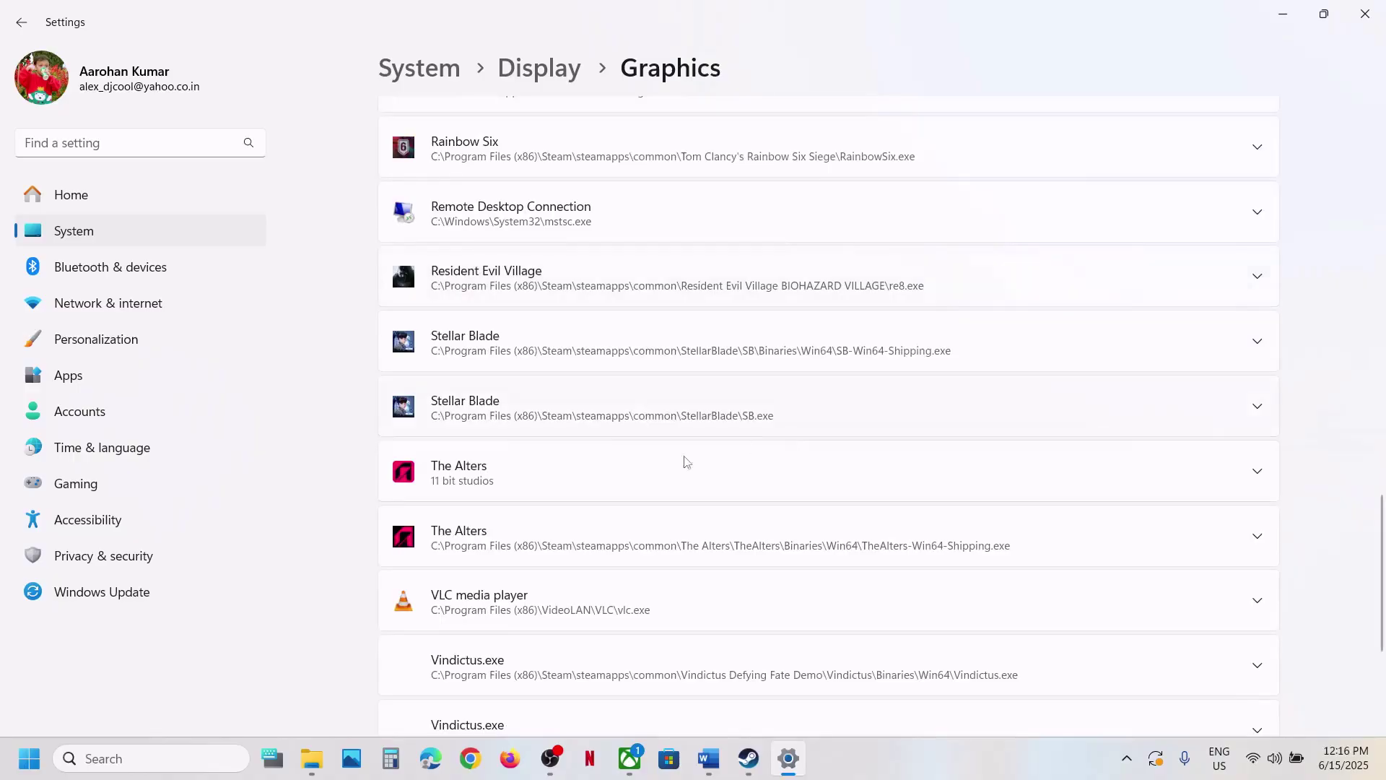
left_click(628, 474)
scroll(1046, 486, "down", 2)
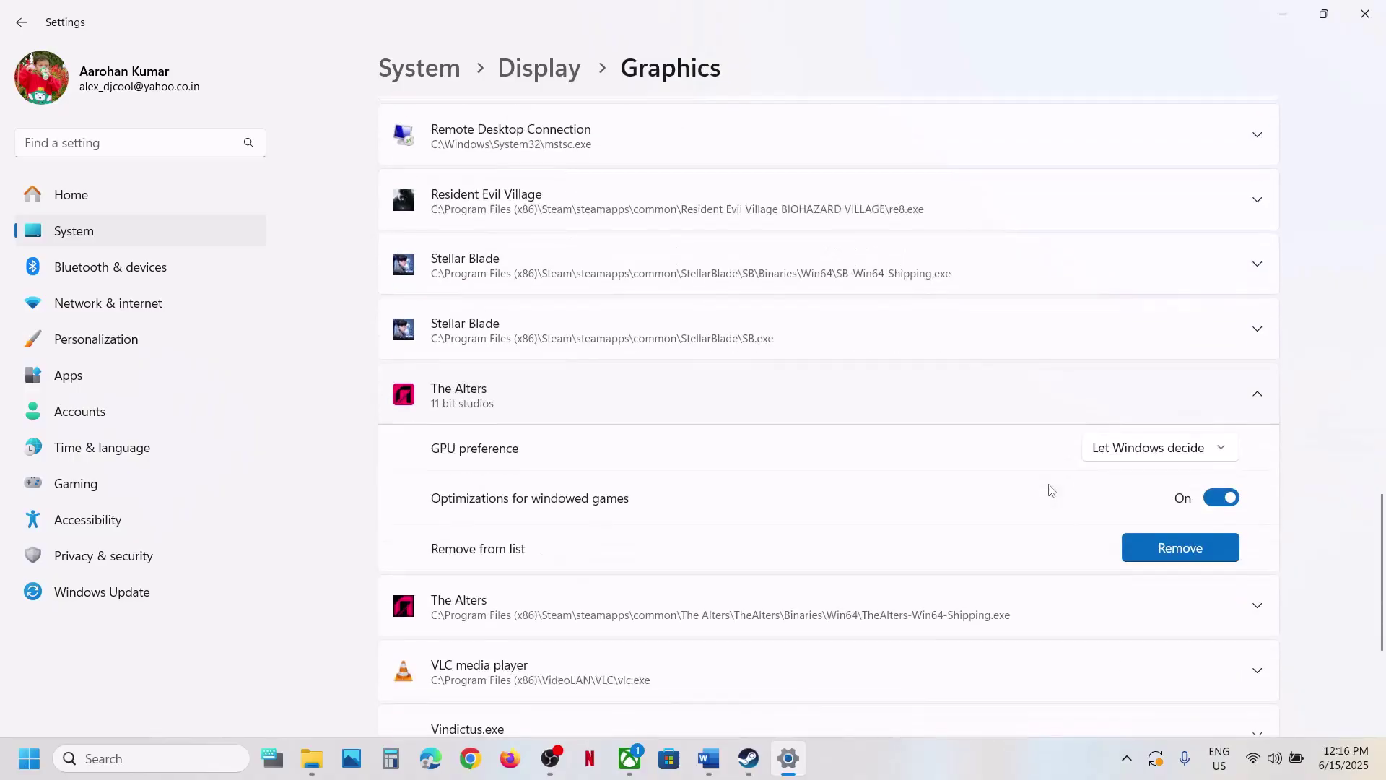
left_click(1184, 450)
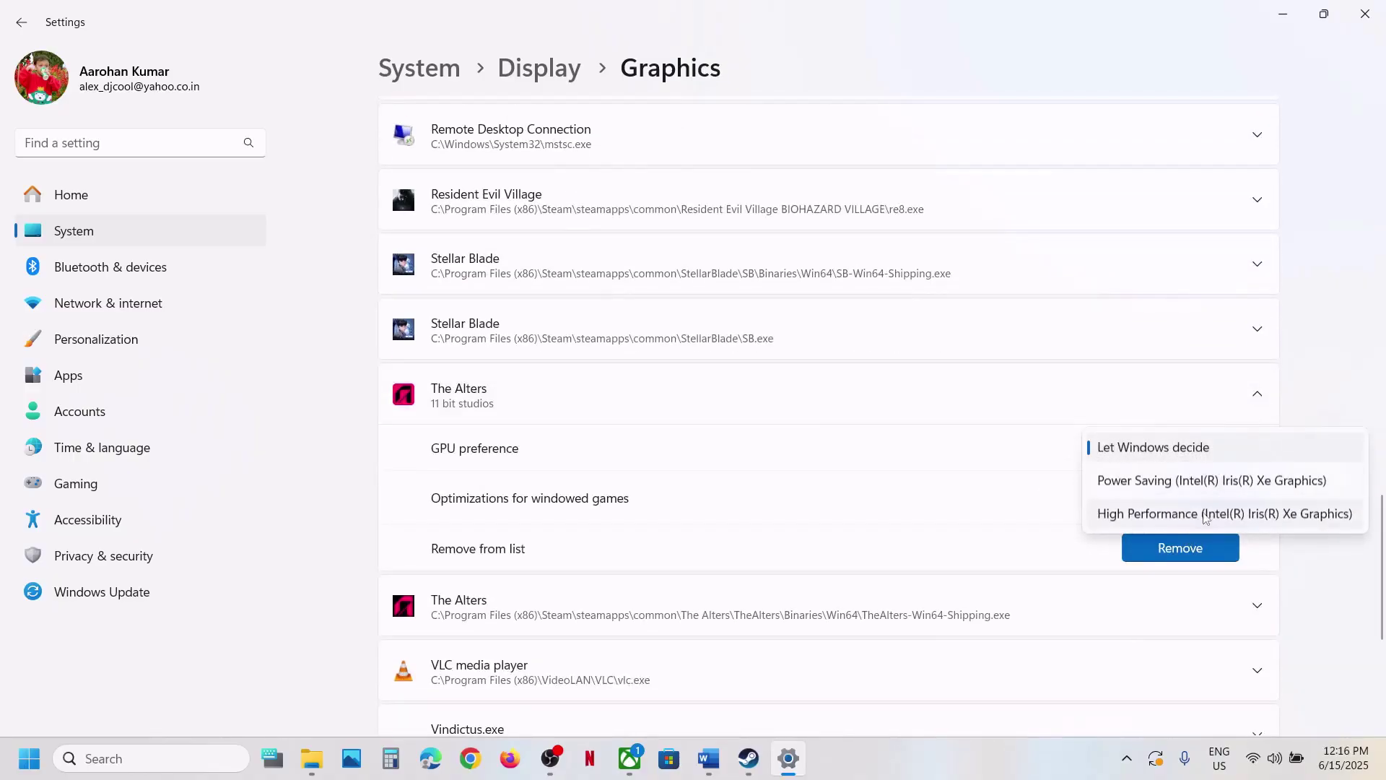
left_click(1256, 514)
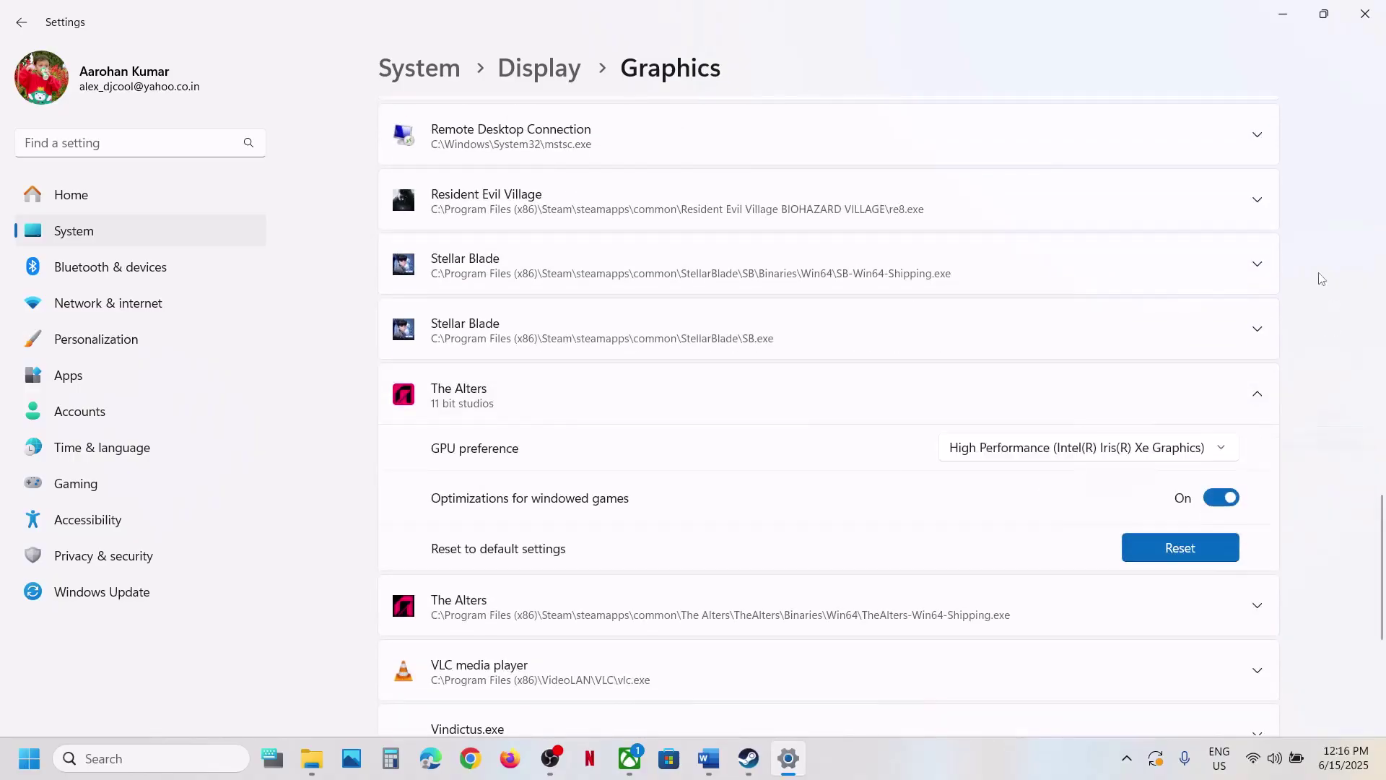
left_click(1364, 14)
Step: Review Step 7 in the document, switch to Steam, and browse The Alters' local files to the TheAlters\Binaries\Win64 folder
scroll(722, 405, "down", 2)
scroll(722, 404, "down", 1)
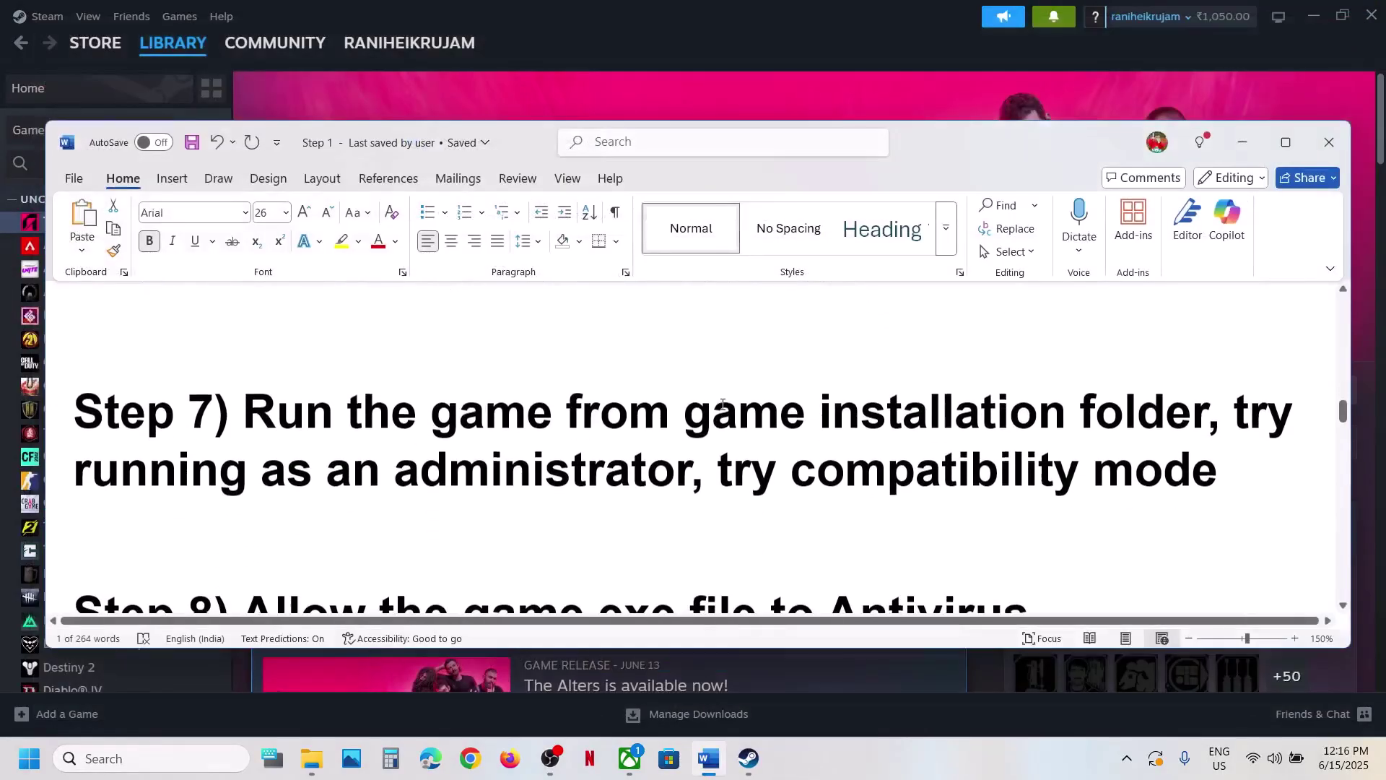
left_click_drag(953, 405, 686, 412)
left_click(766, 108)
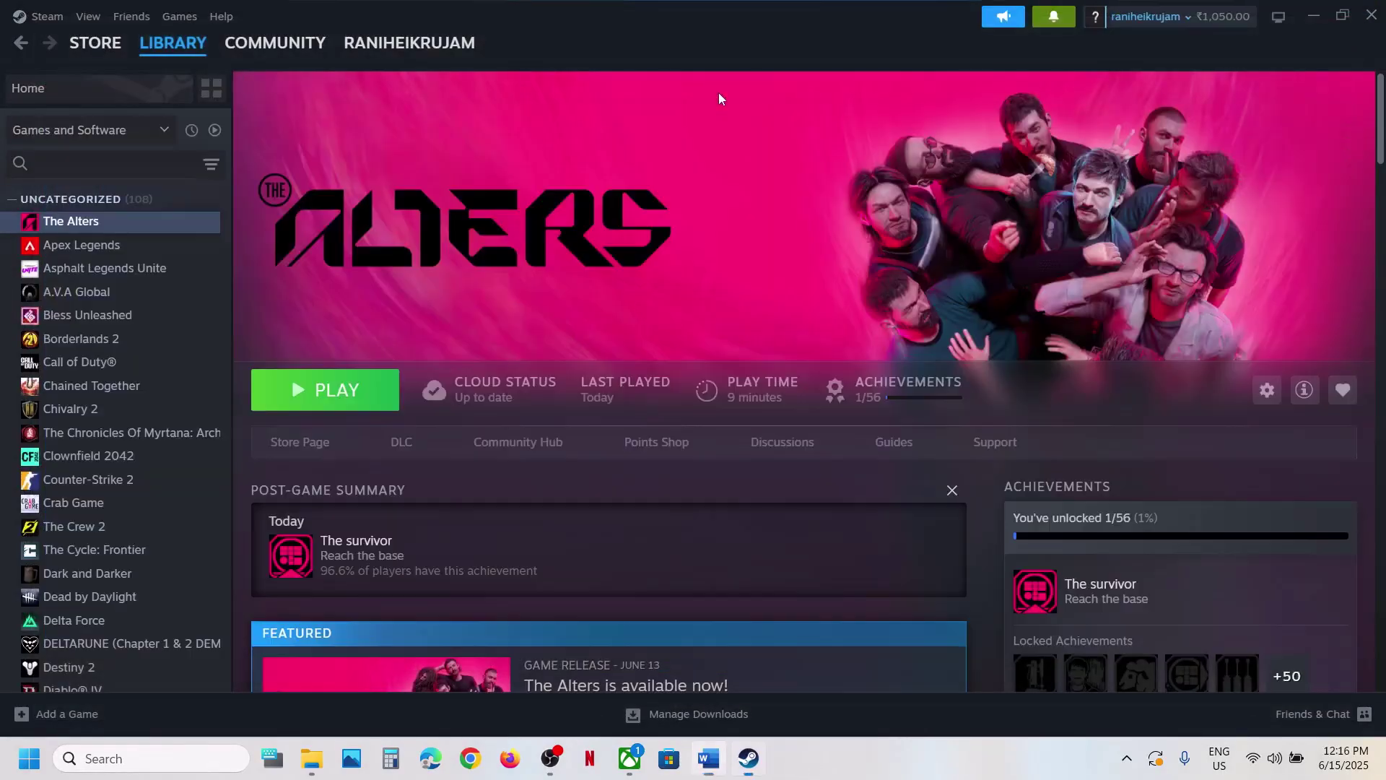
right_click(76, 223)
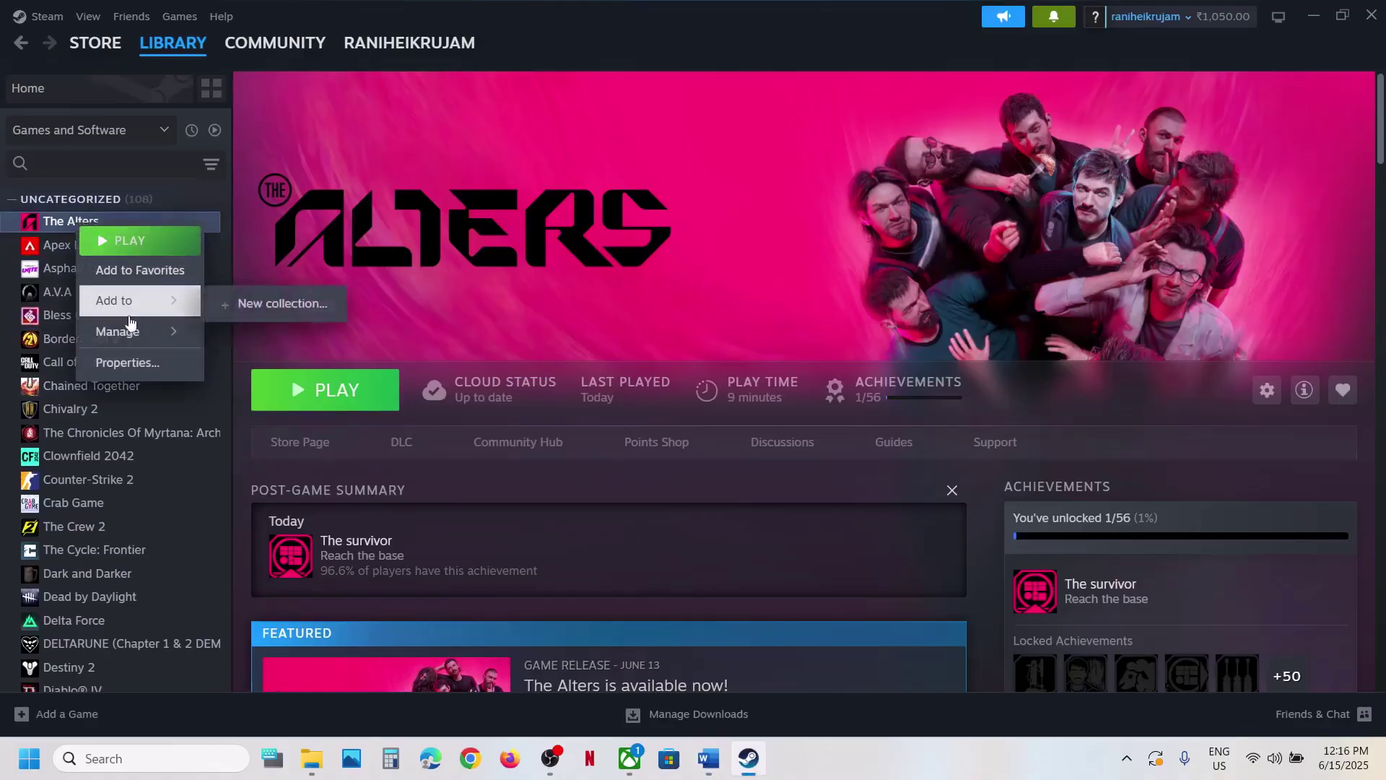
mouse_move(122, 331)
left_click(262, 361)
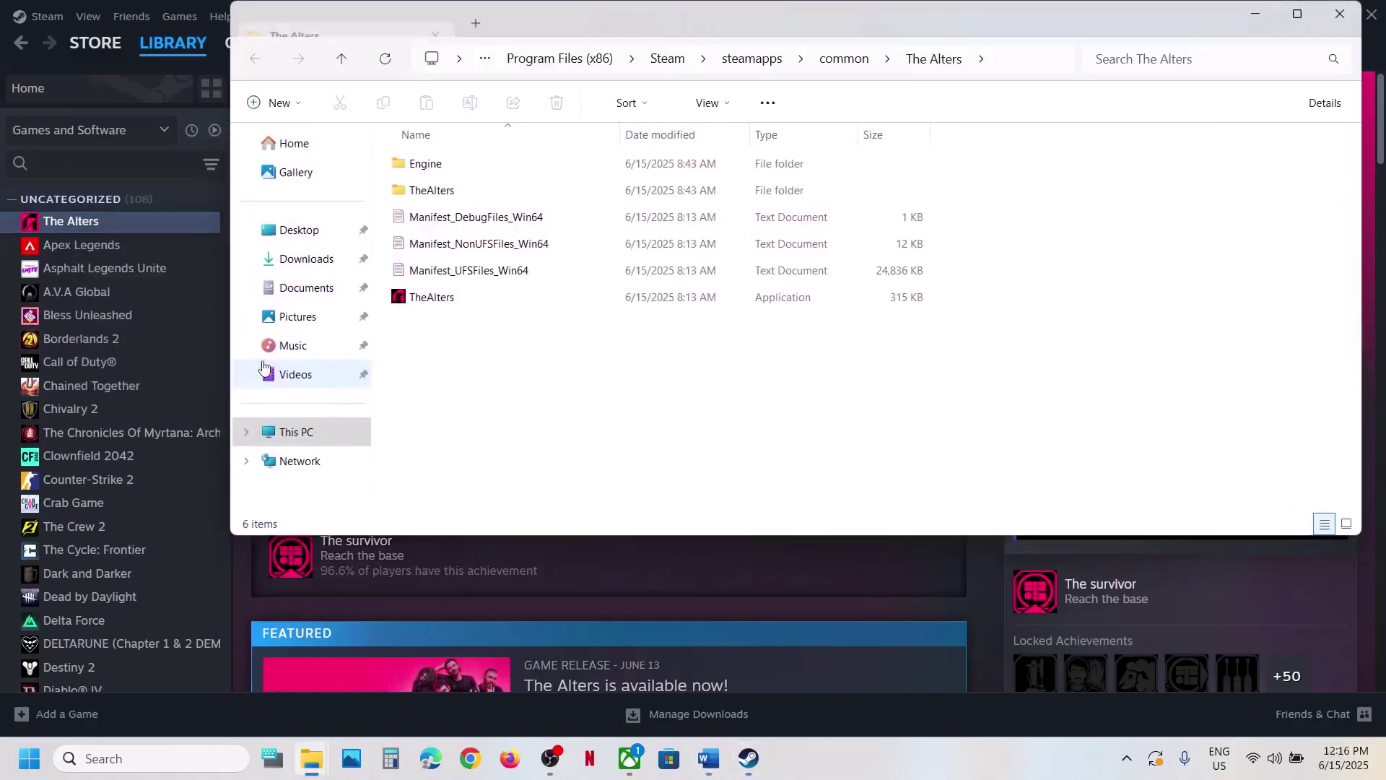
double_click(442, 192)
double_click(436, 163)
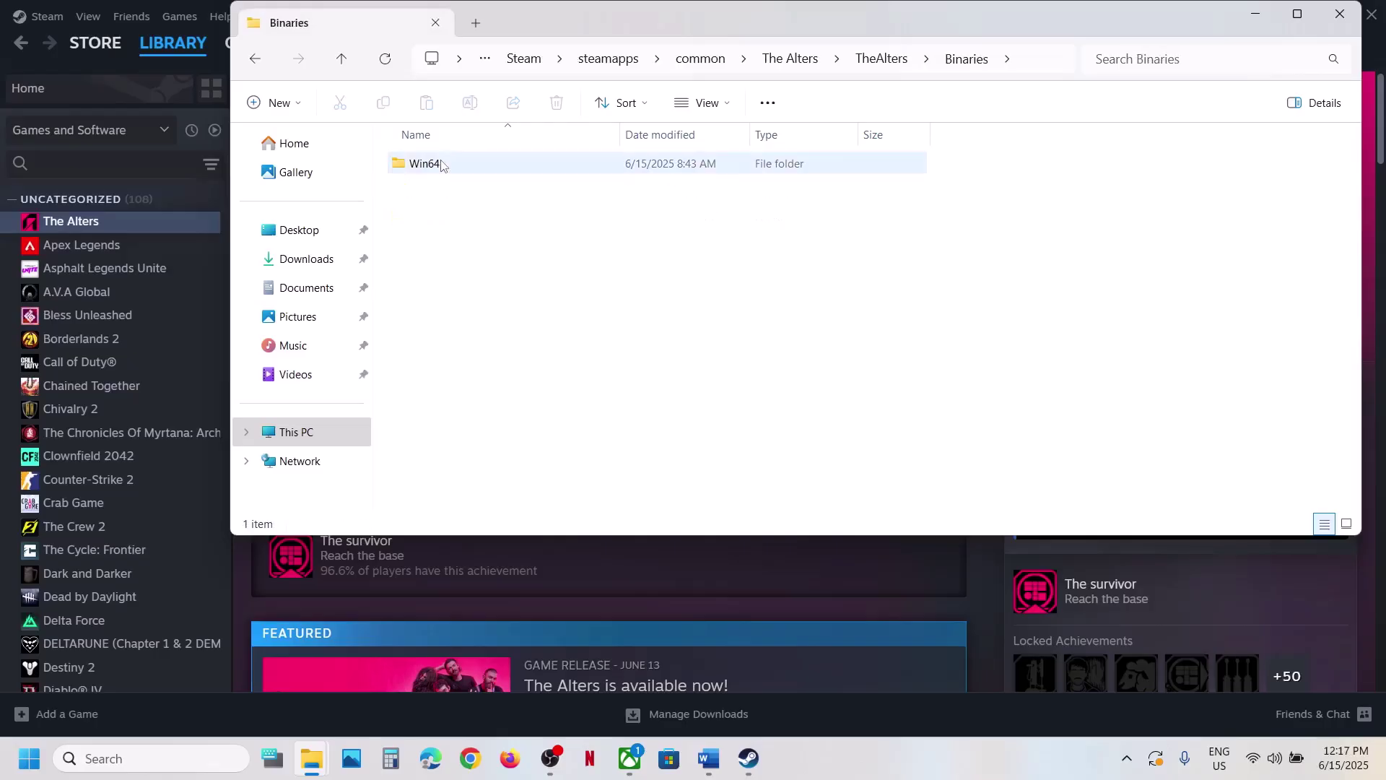
double_click(429, 164)
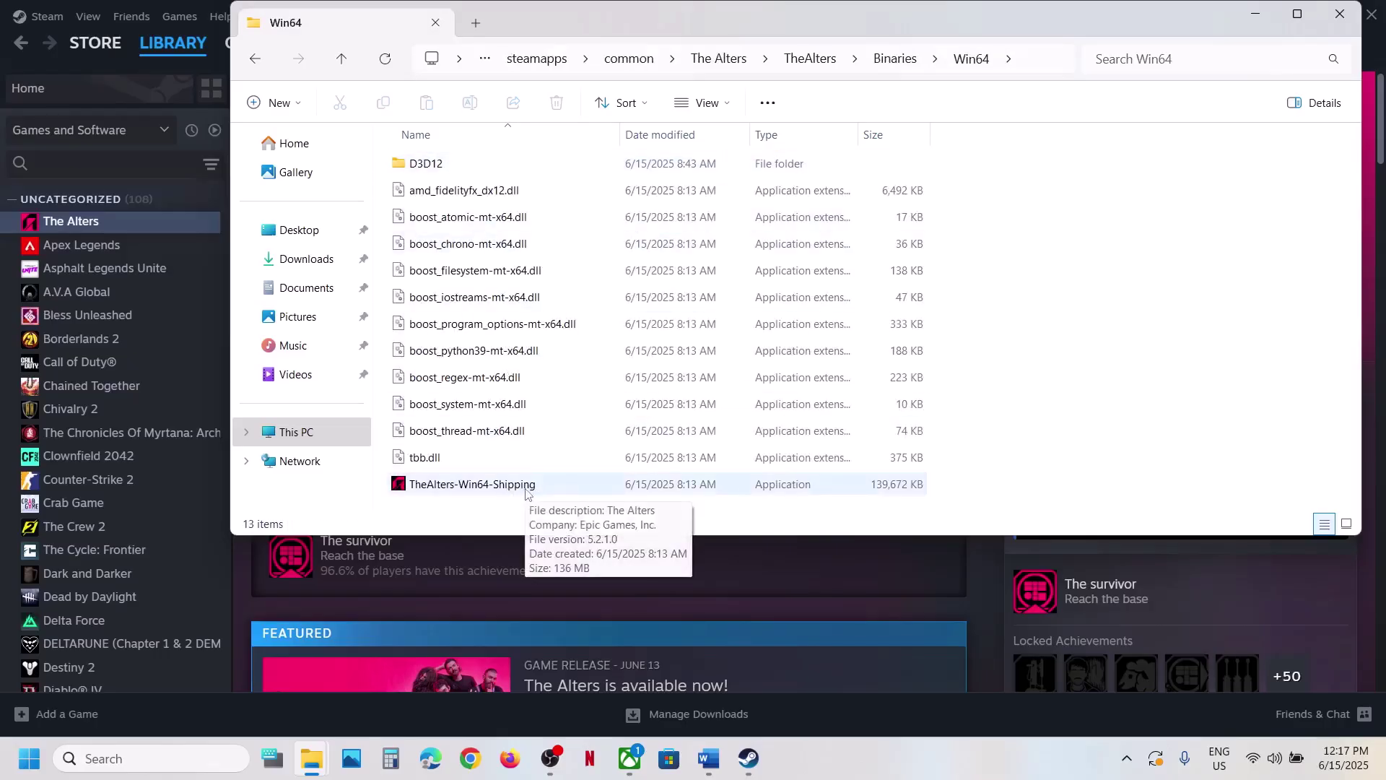
Step: Set TheAlters-Win64-Shipping to run as an administrator in its compatibility properties
right_click(529, 490)
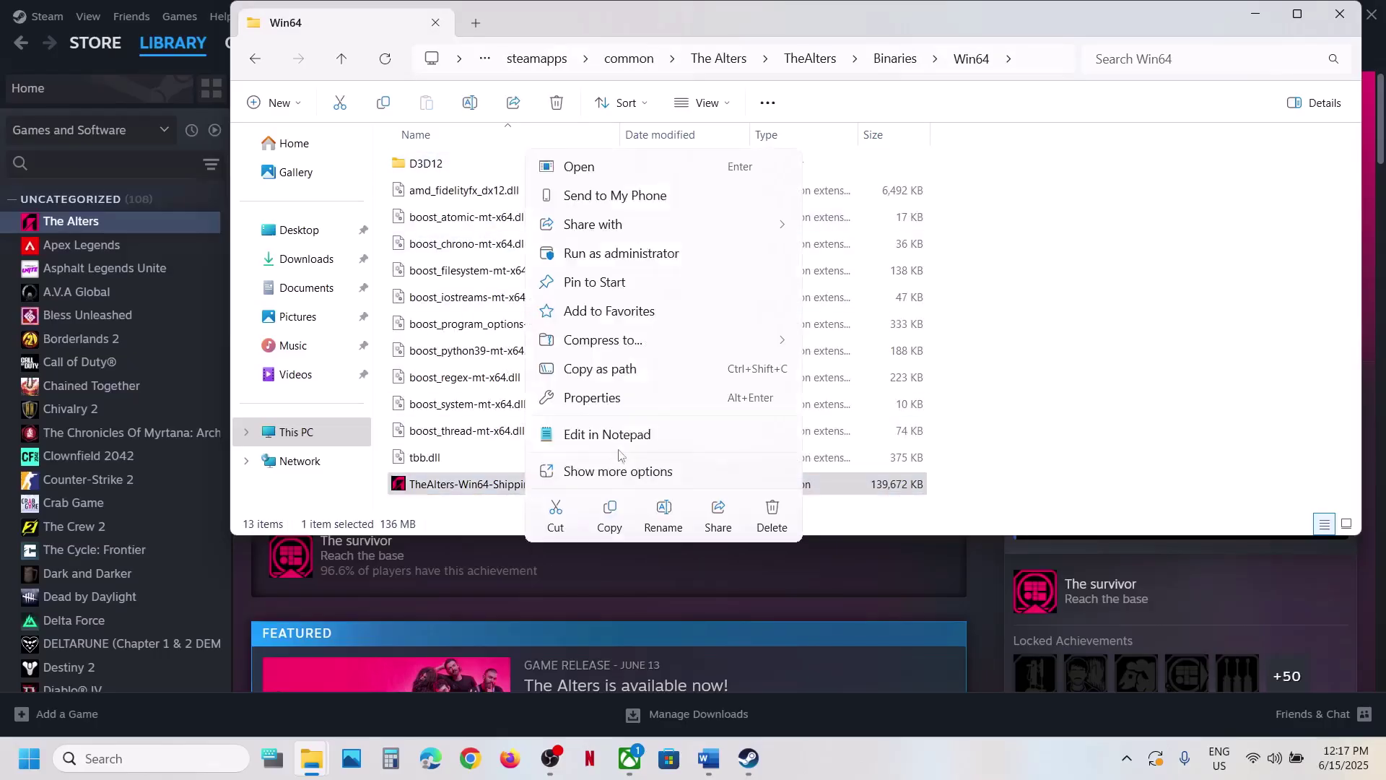
left_click(593, 397)
left_click(671, 287)
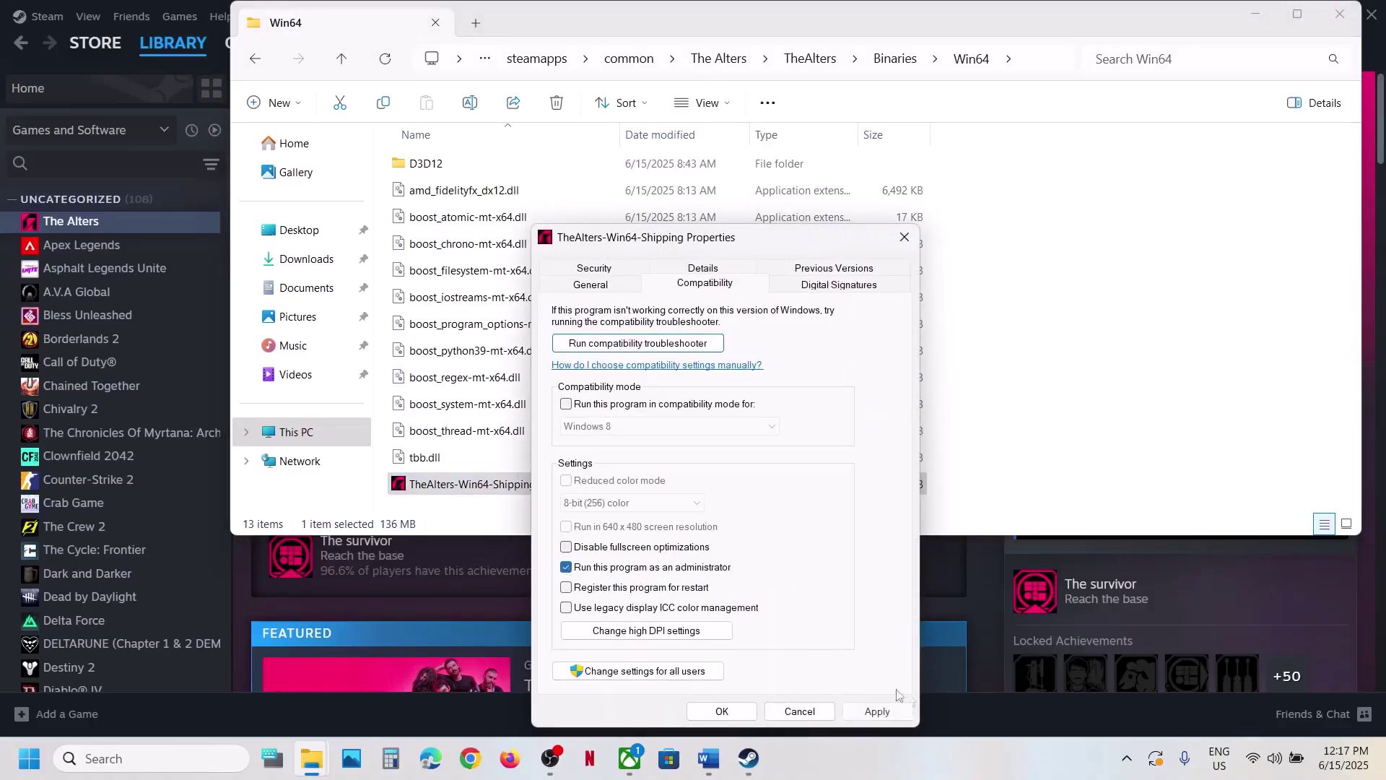
left_click(877, 711)
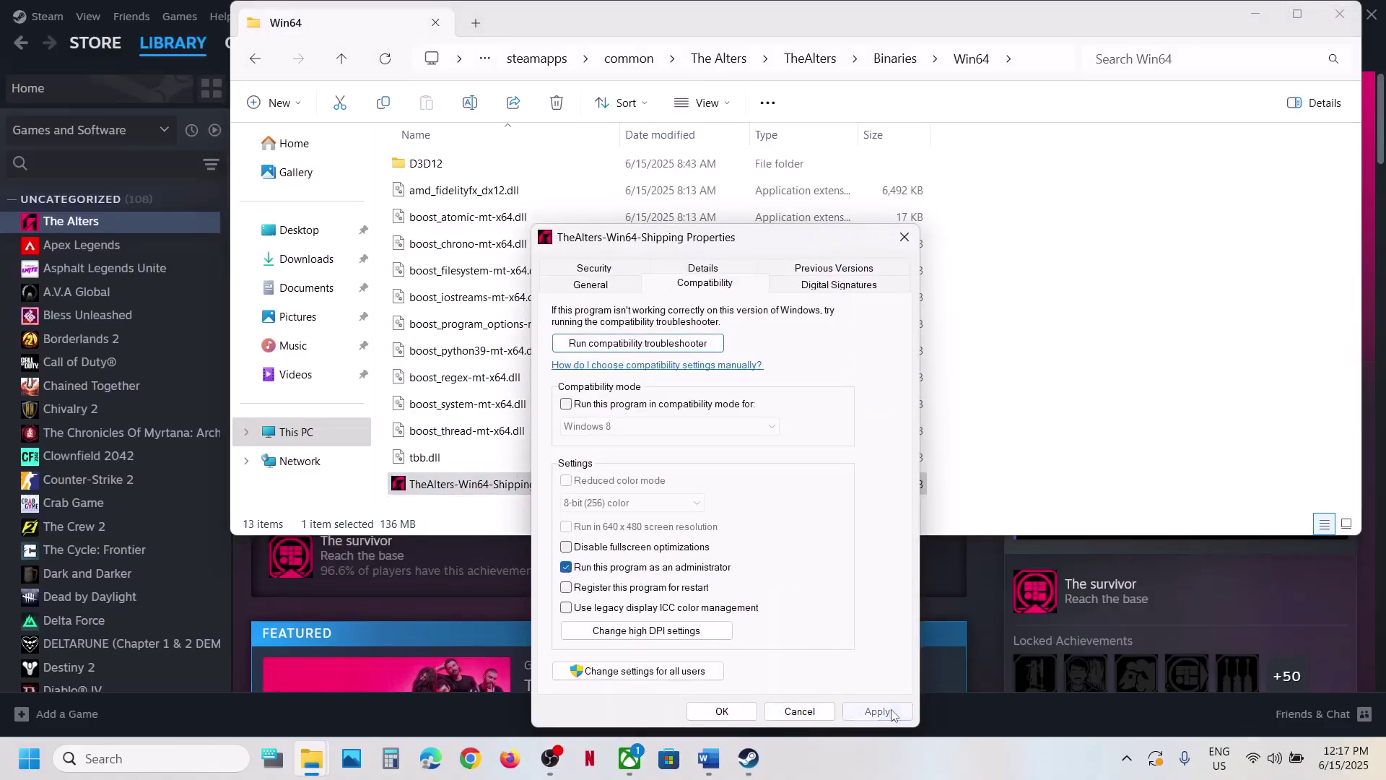
left_click(722, 711)
Step: Enable compatibility mode for Windows 8 in the TheAlters-Win64-Shipping properties and apply it
right_click(555, 487)
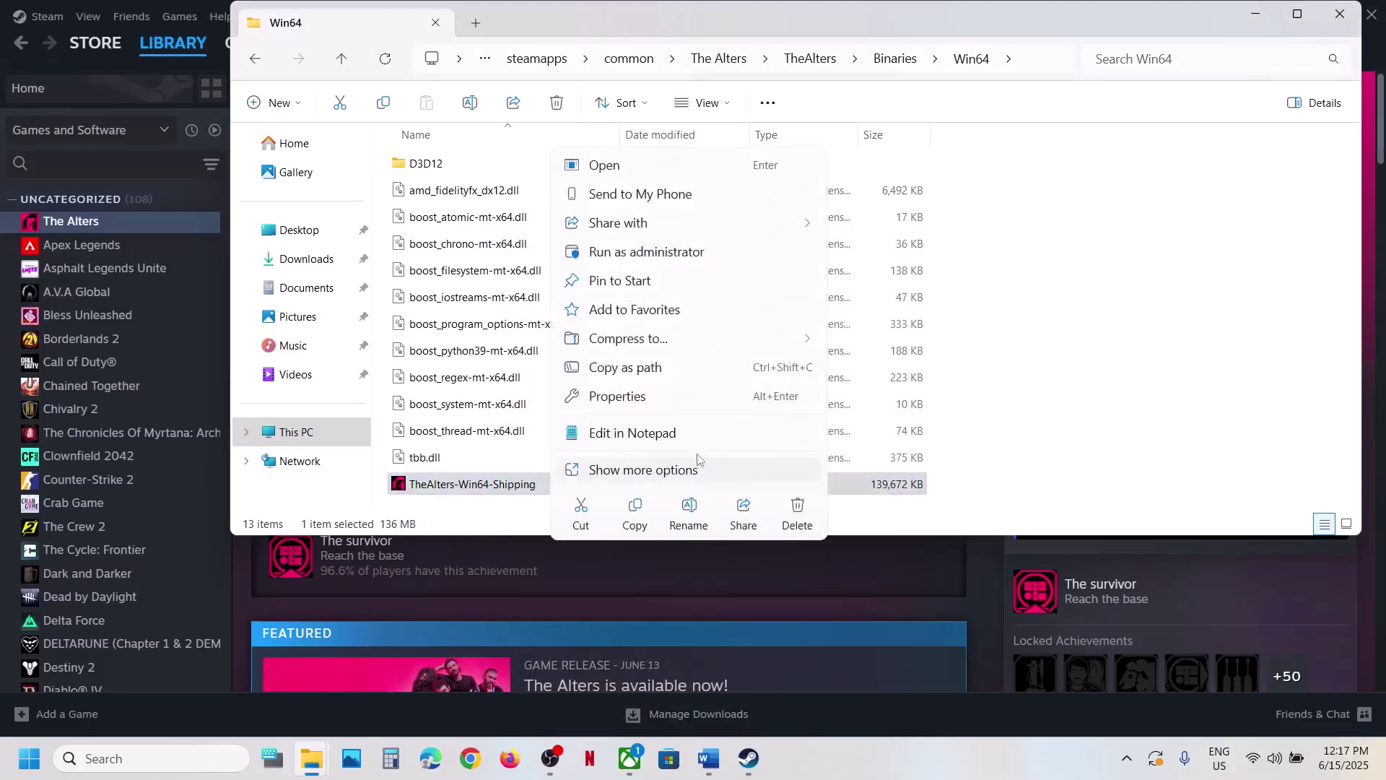
left_click(653, 399)
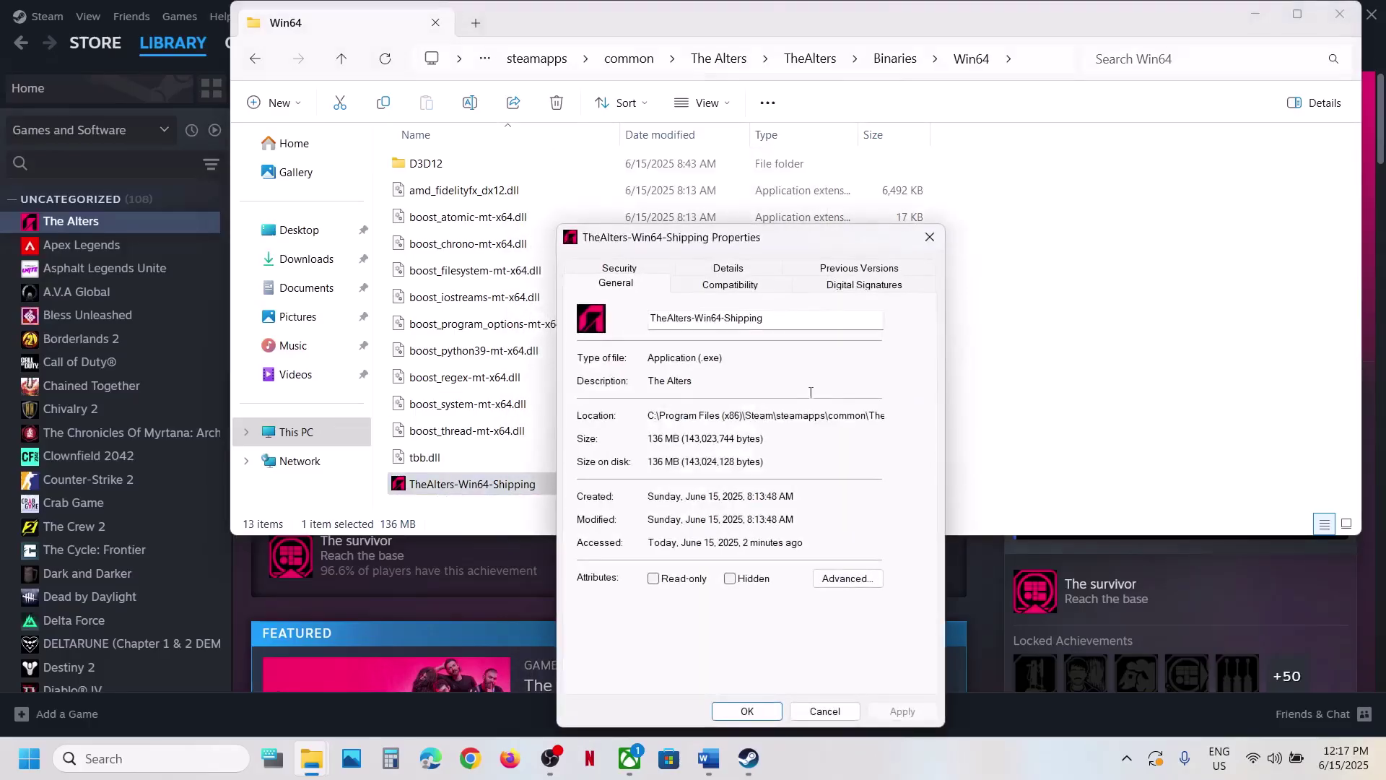
left_click(713, 285)
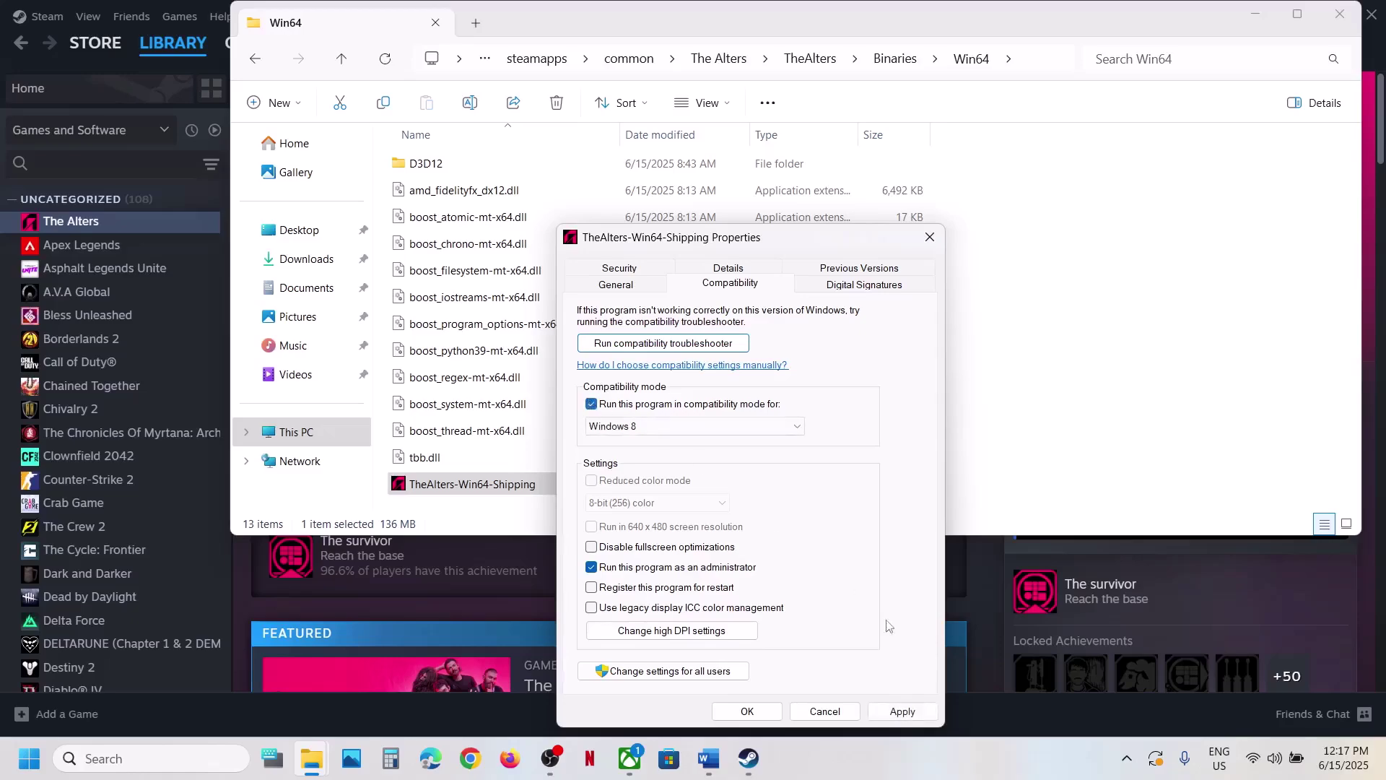
left_click(893, 712)
Step: Change the compatibility mode to Windows 7, disable fullscreen optimizations, and save the properties
left_click(696, 427)
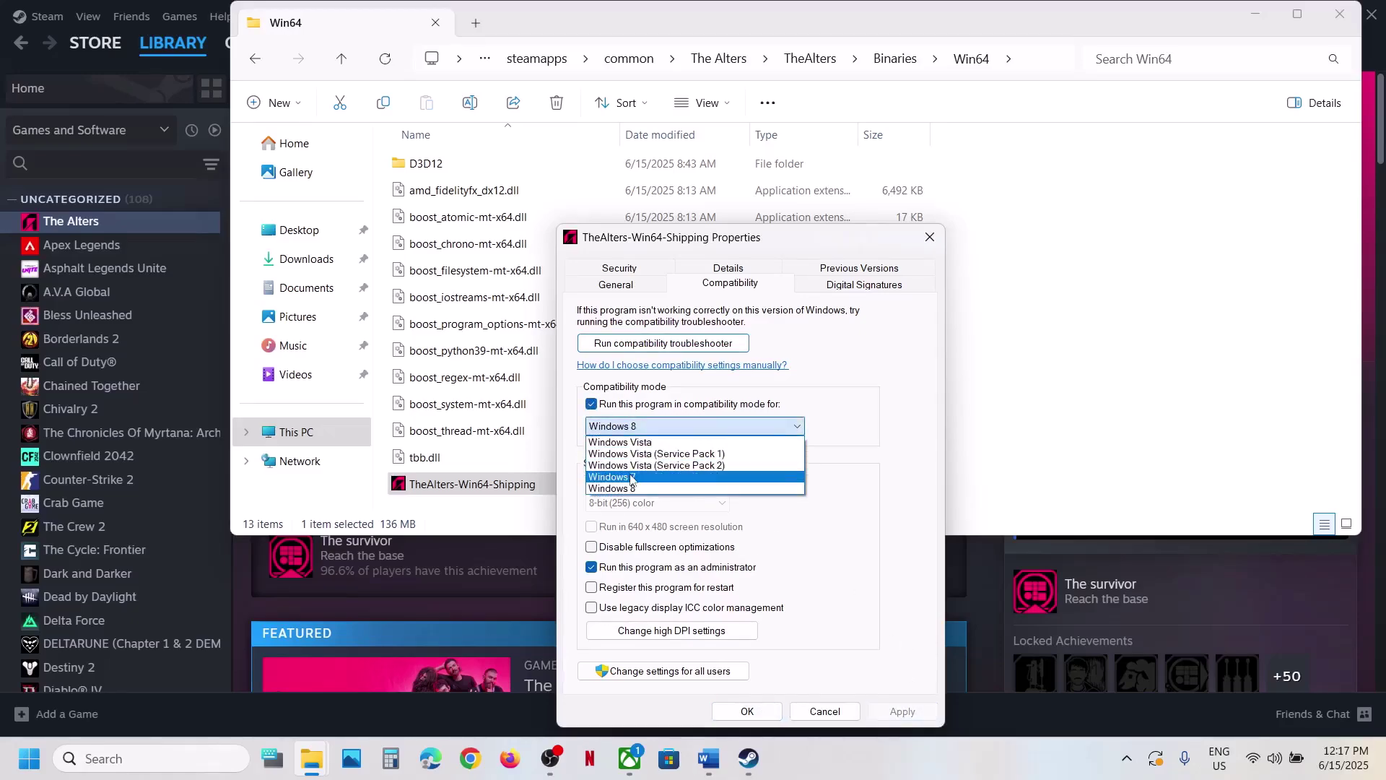
left_click(648, 478)
left_click(900, 713)
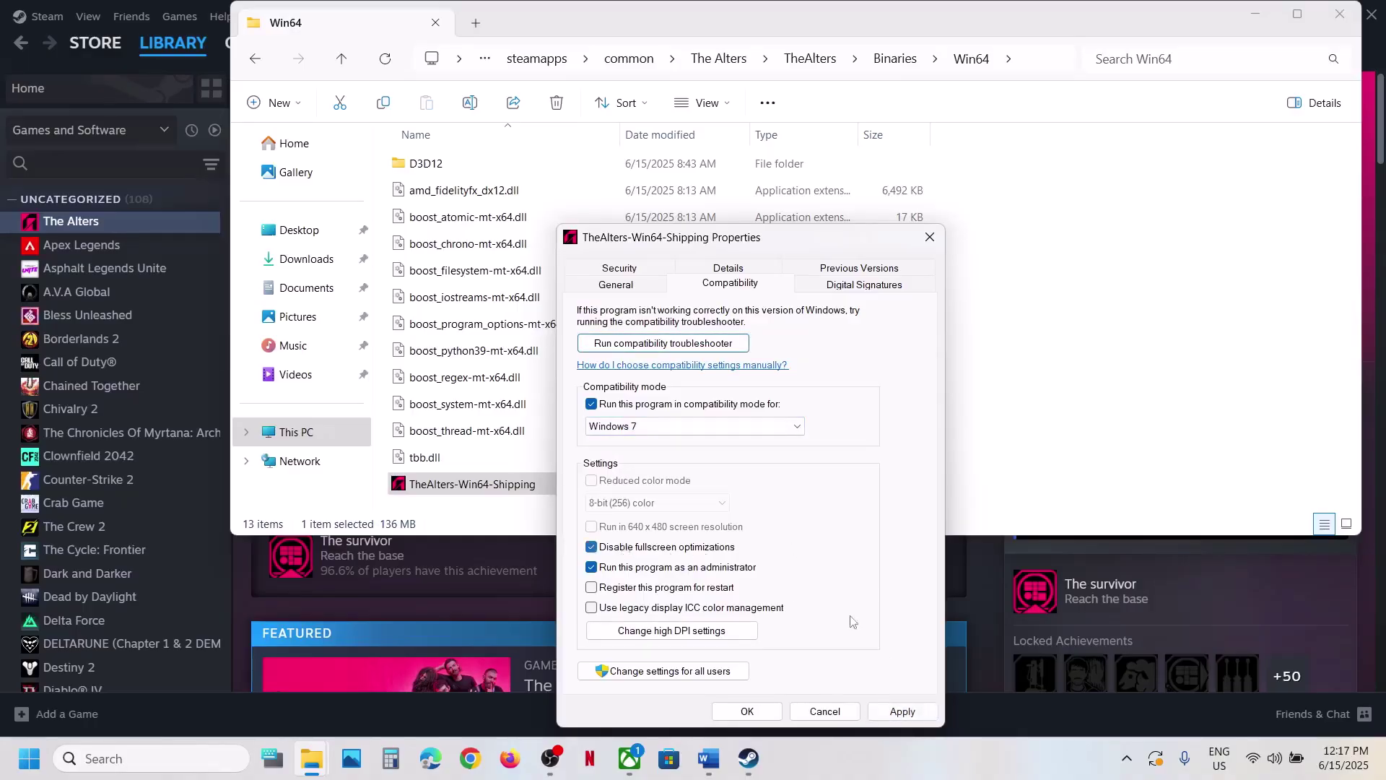
left_click(903, 712)
left_click(747, 711)
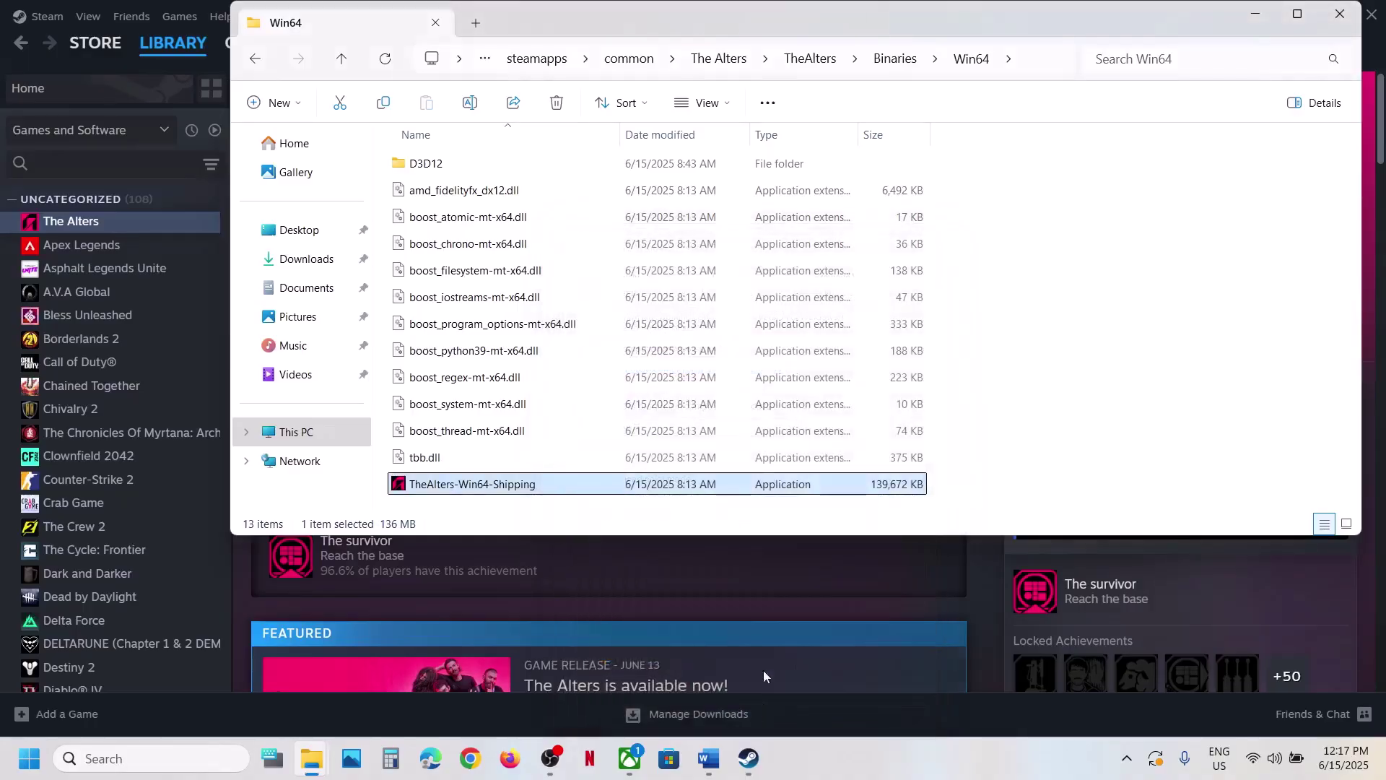
Step: Turn off compatibility mode, Disable fullscreen optimizations, and Run as administrator for TheAlters-Win64-Shipping and save the properties
right_click(478, 493)
left_click(570, 397)
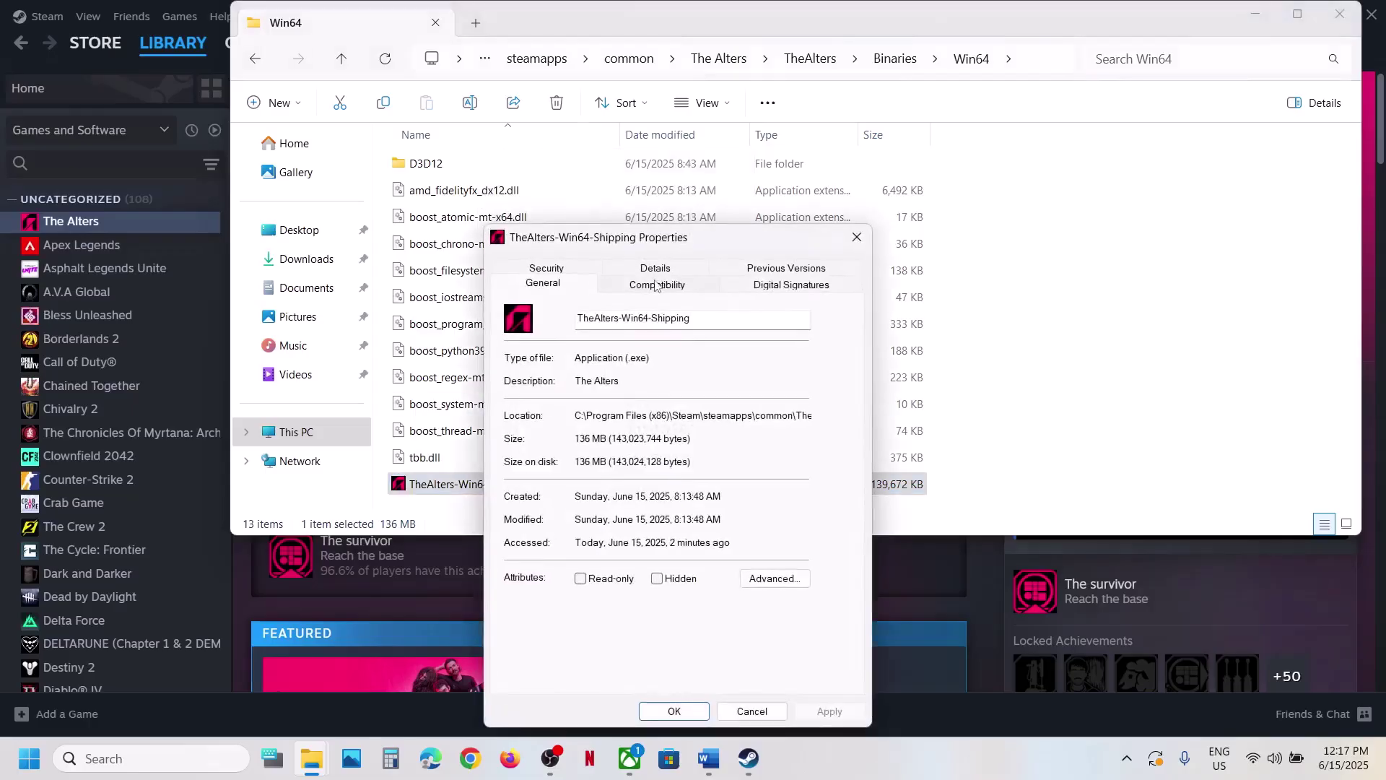
left_click(655, 286)
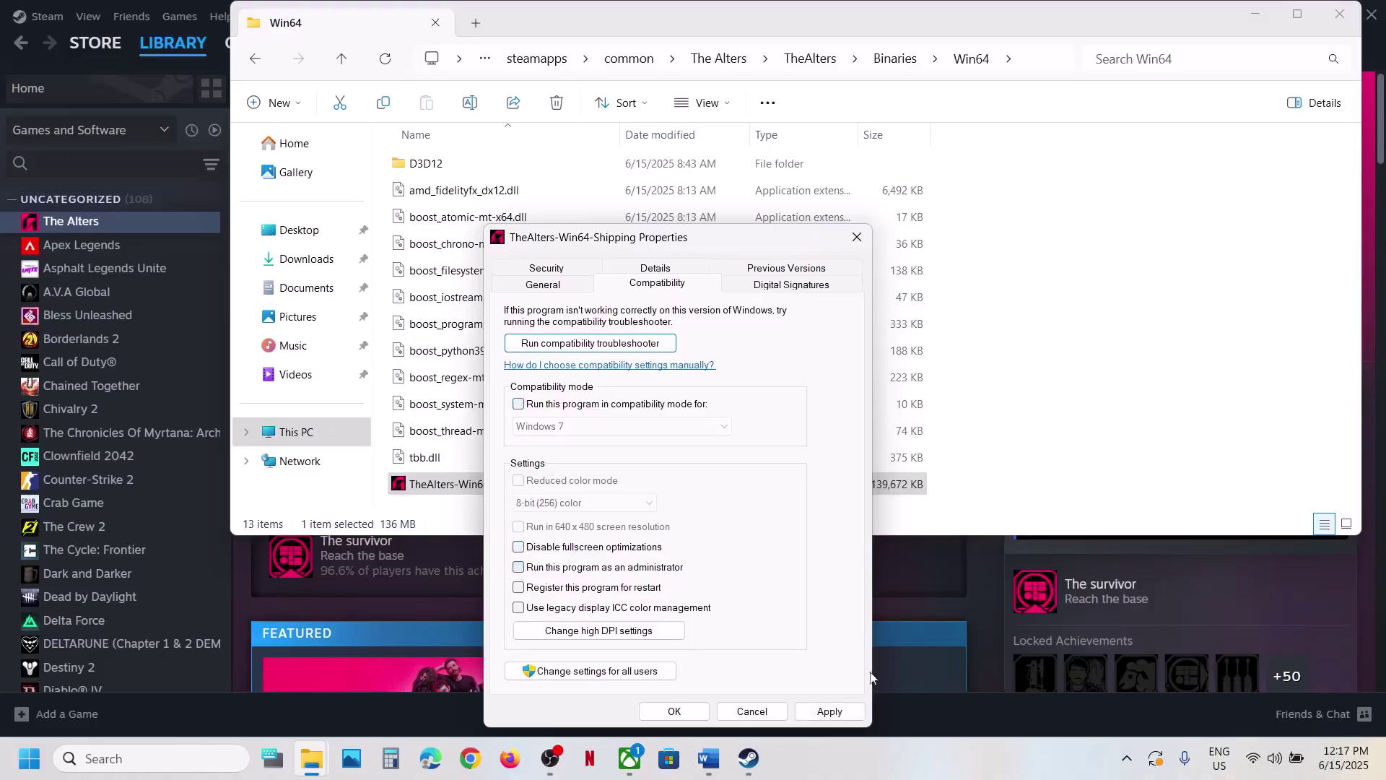
left_click(829, 711)
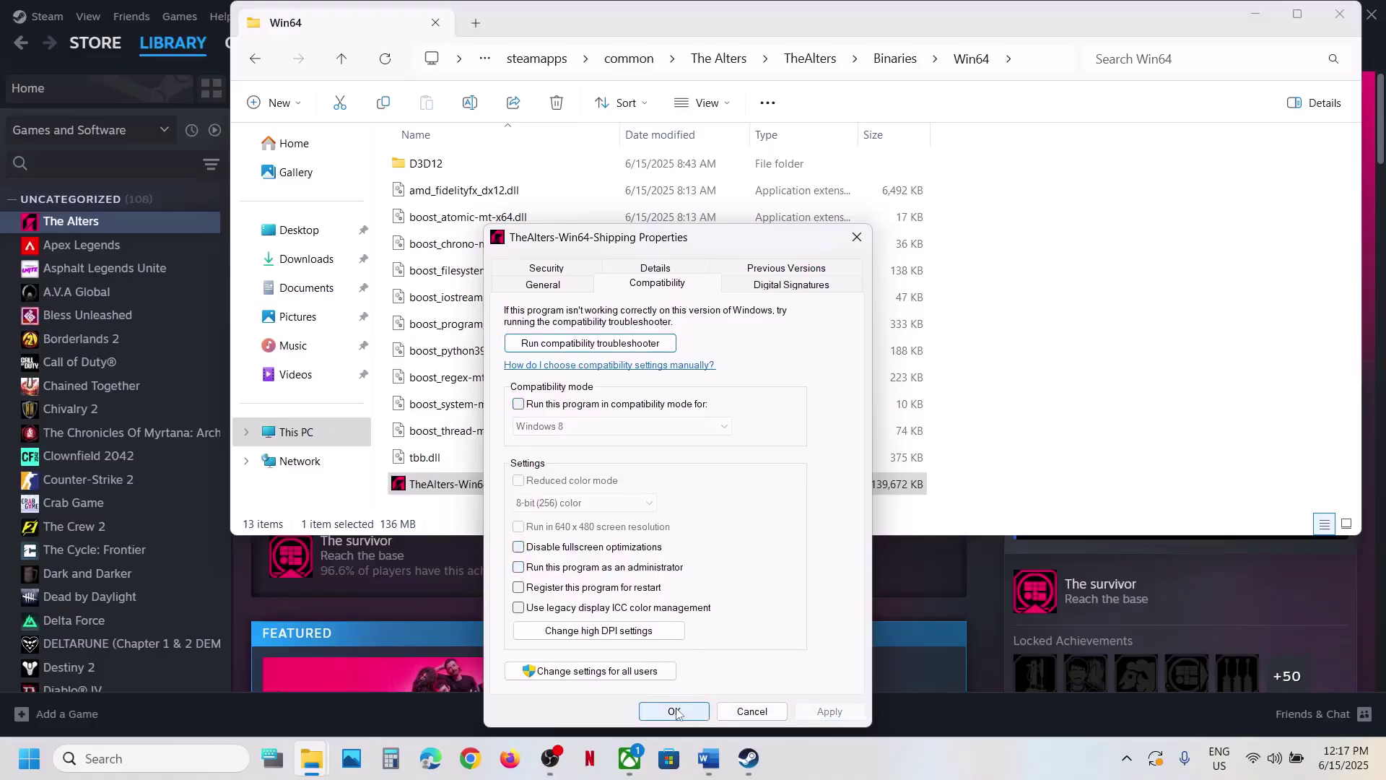
left_click(682, 713)
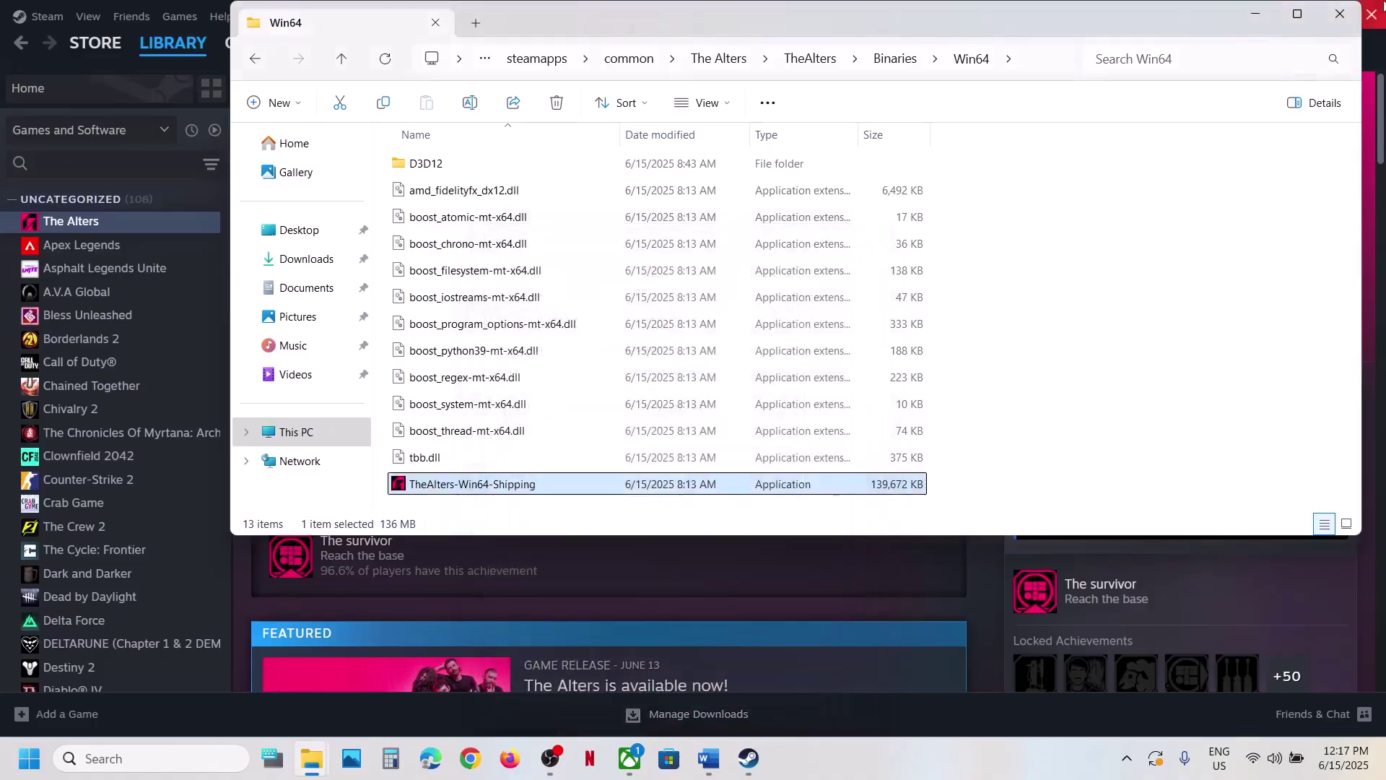
Step: Switch to the Xbox app and browse to the installation files of The Alters from its management options
left_click(682, 630)
left_click(638, 756)
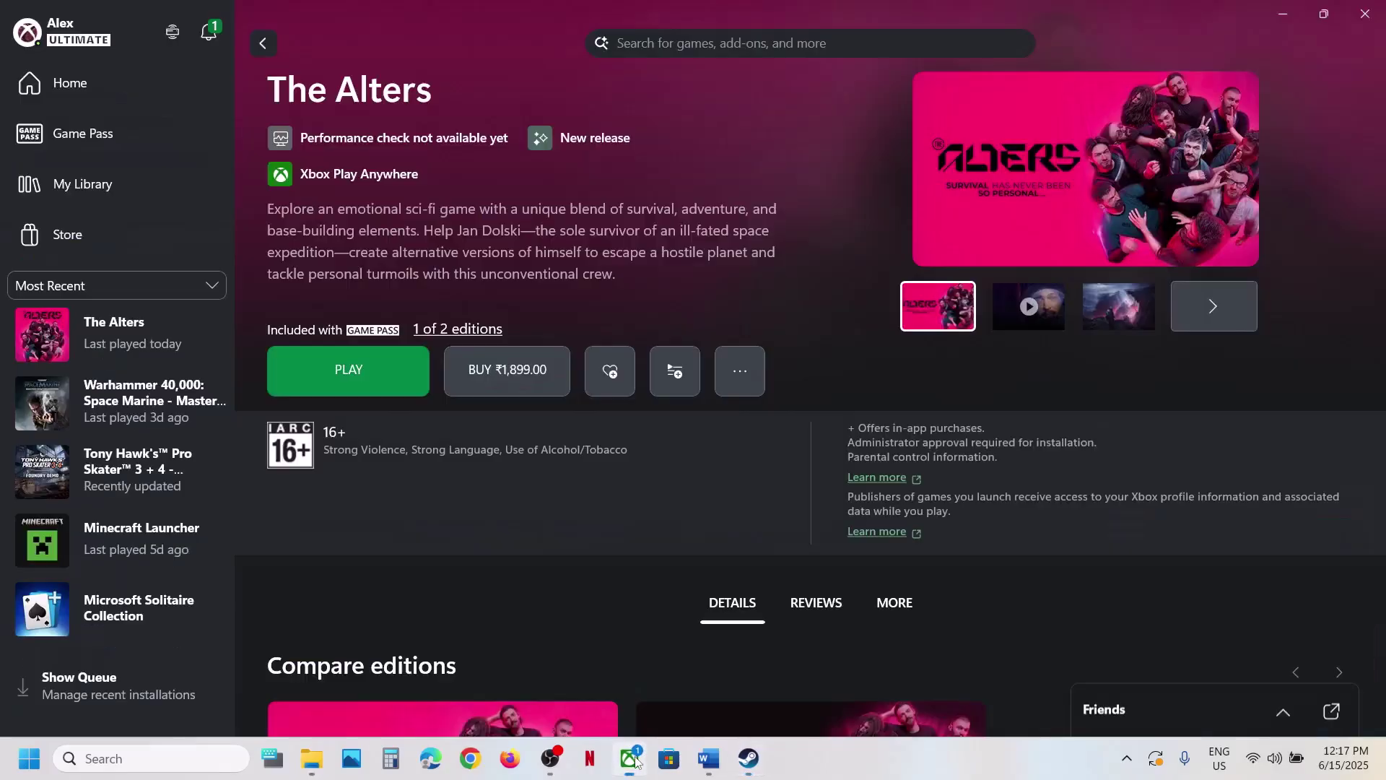
right_click(131, 326)
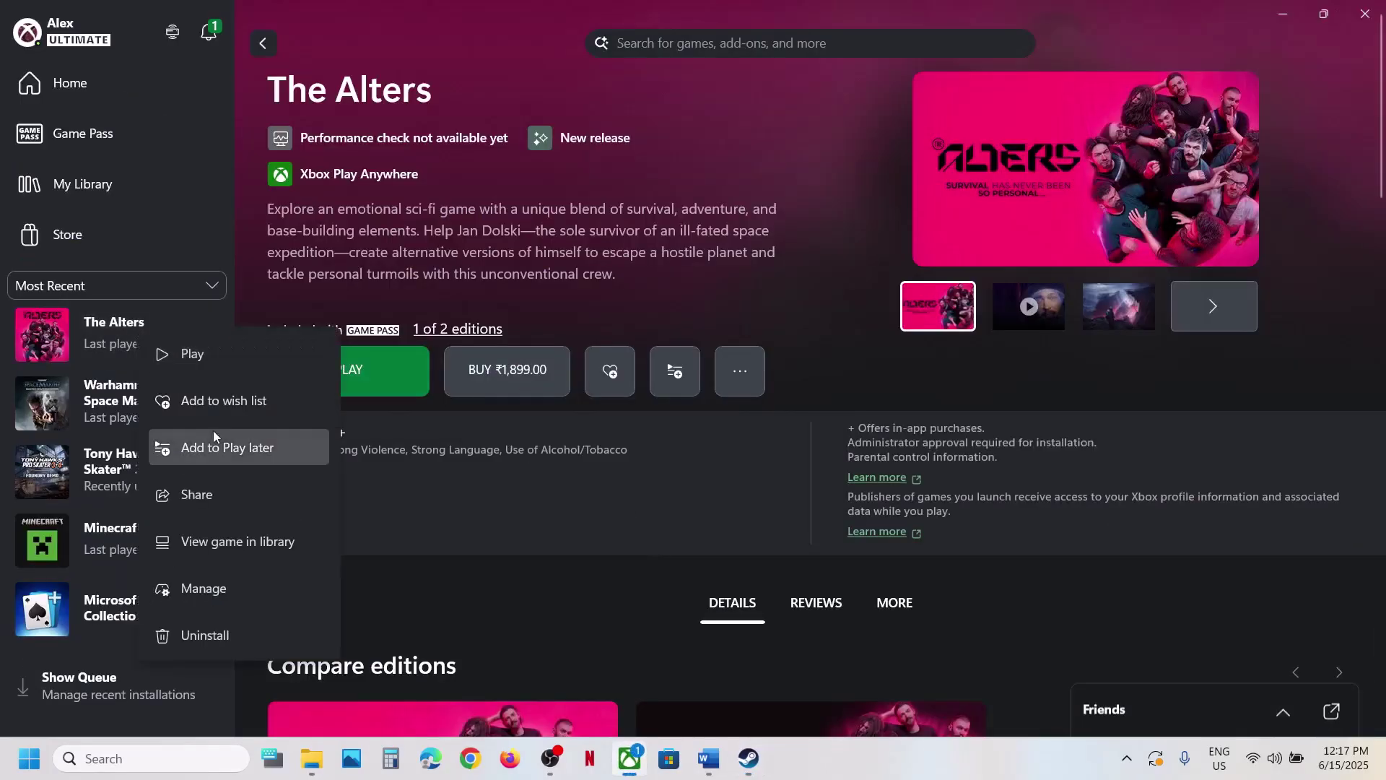
left_click(218, 589)
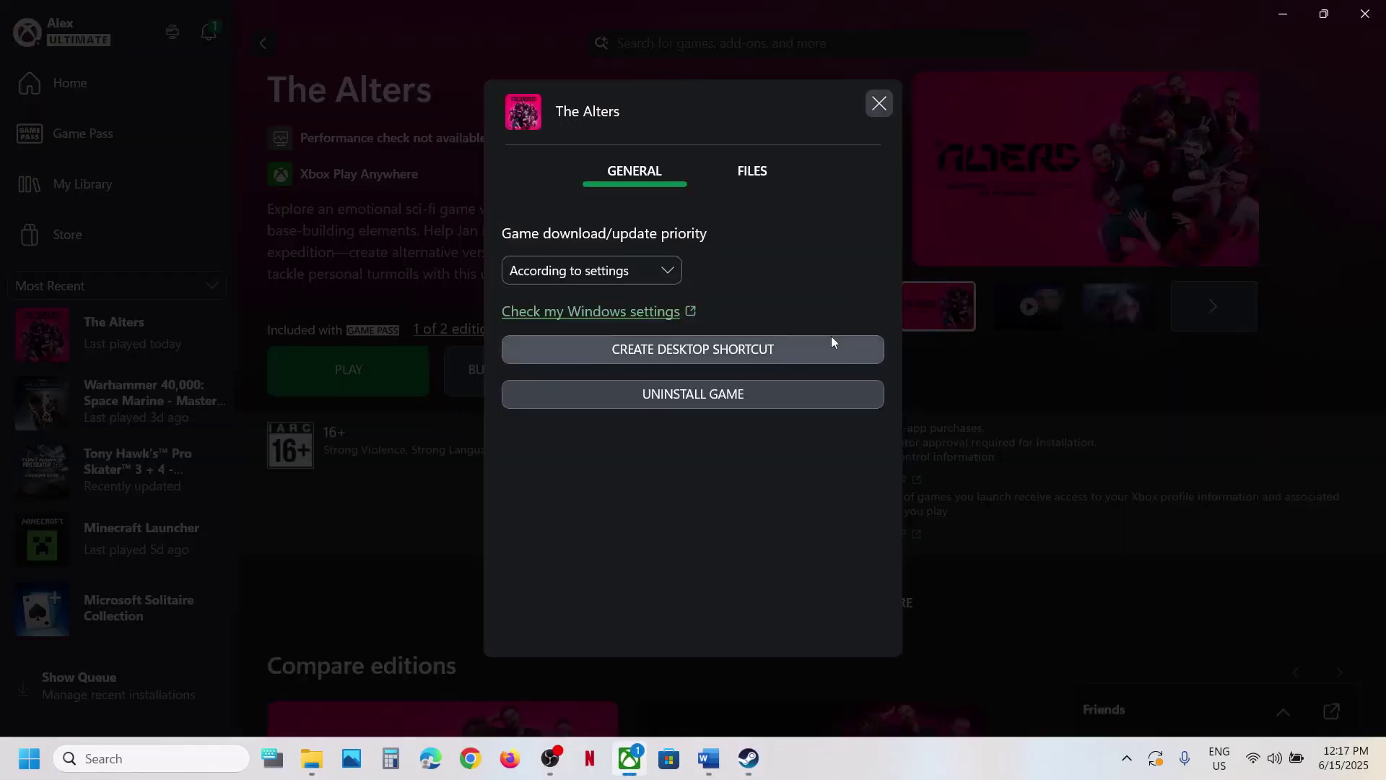
left_click(768, 174)
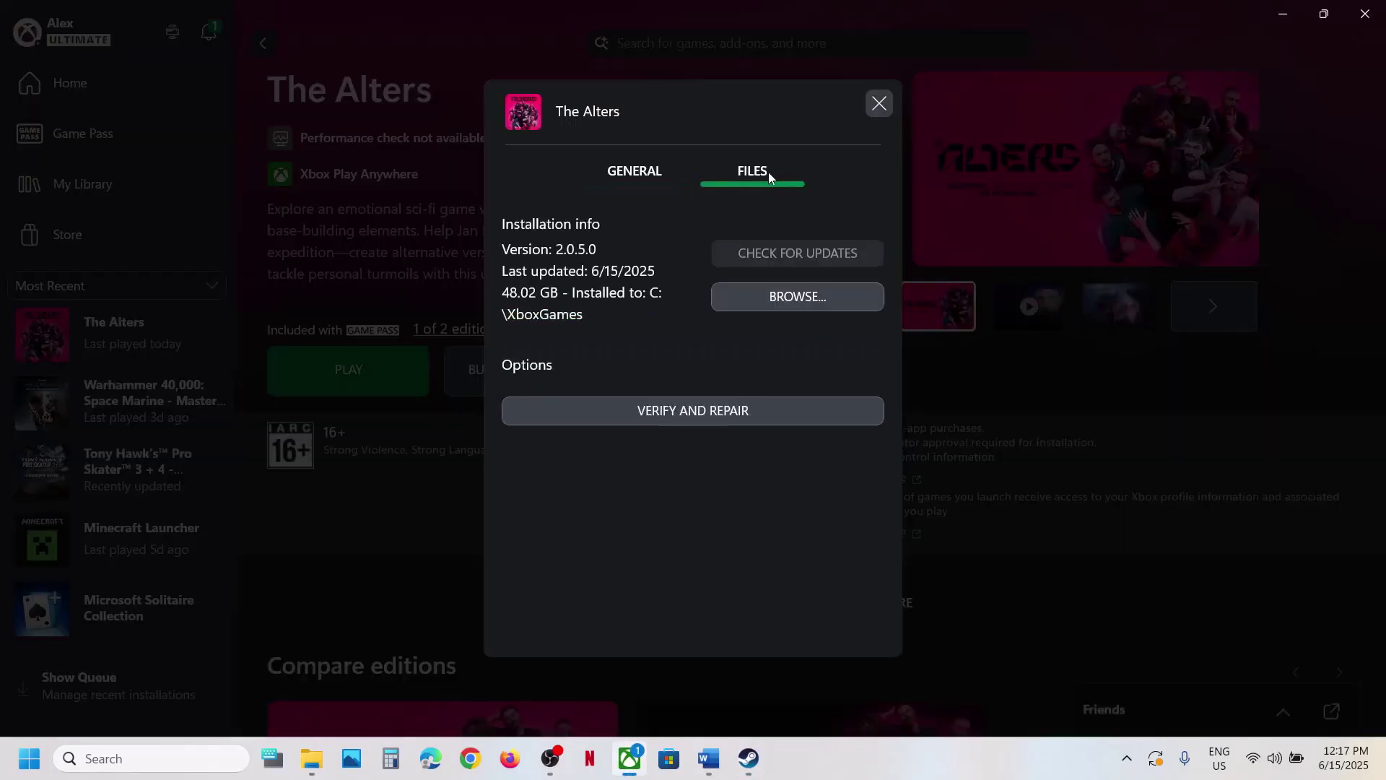
left_click(816, 301)
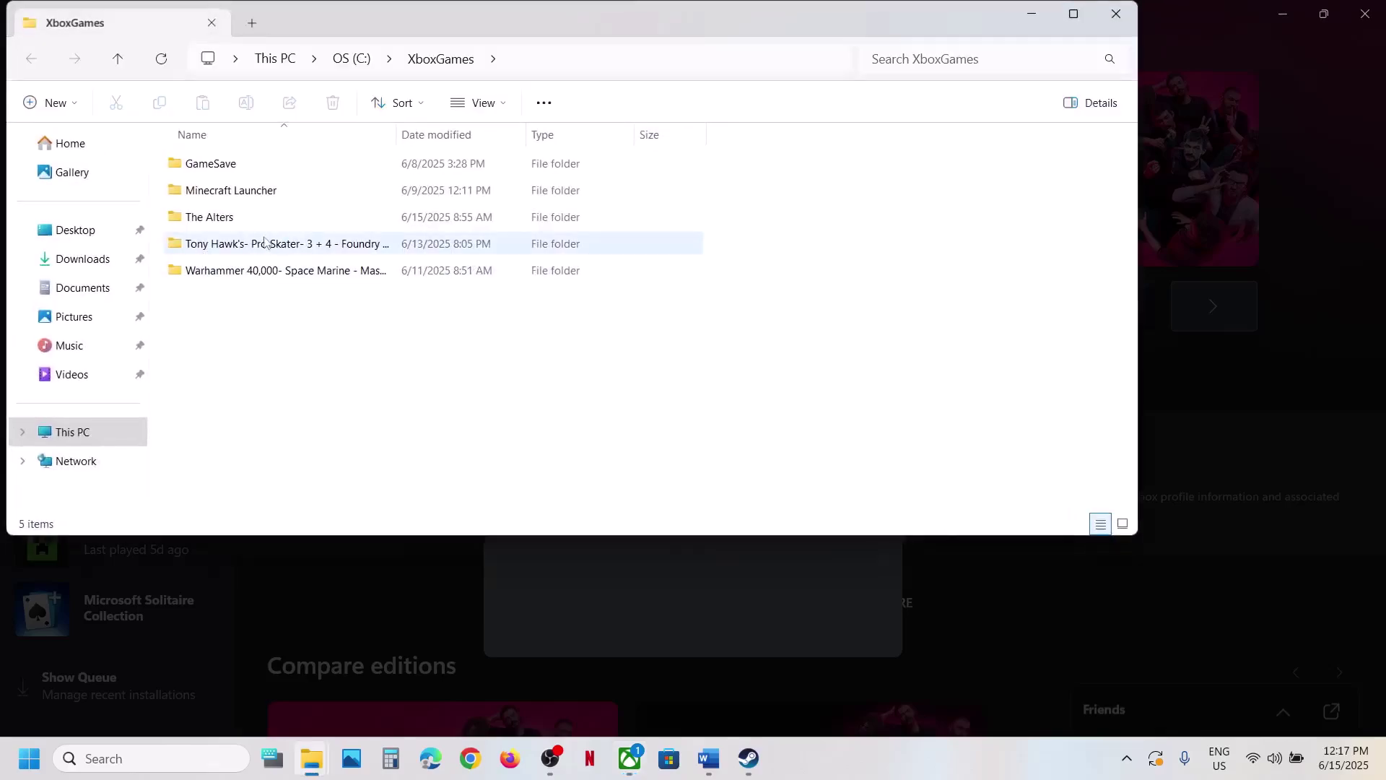
Step: Open the Content folder inside The Alters and select the gamelaunchhelper application
double_click(231, 216)
double_click(229, 168)
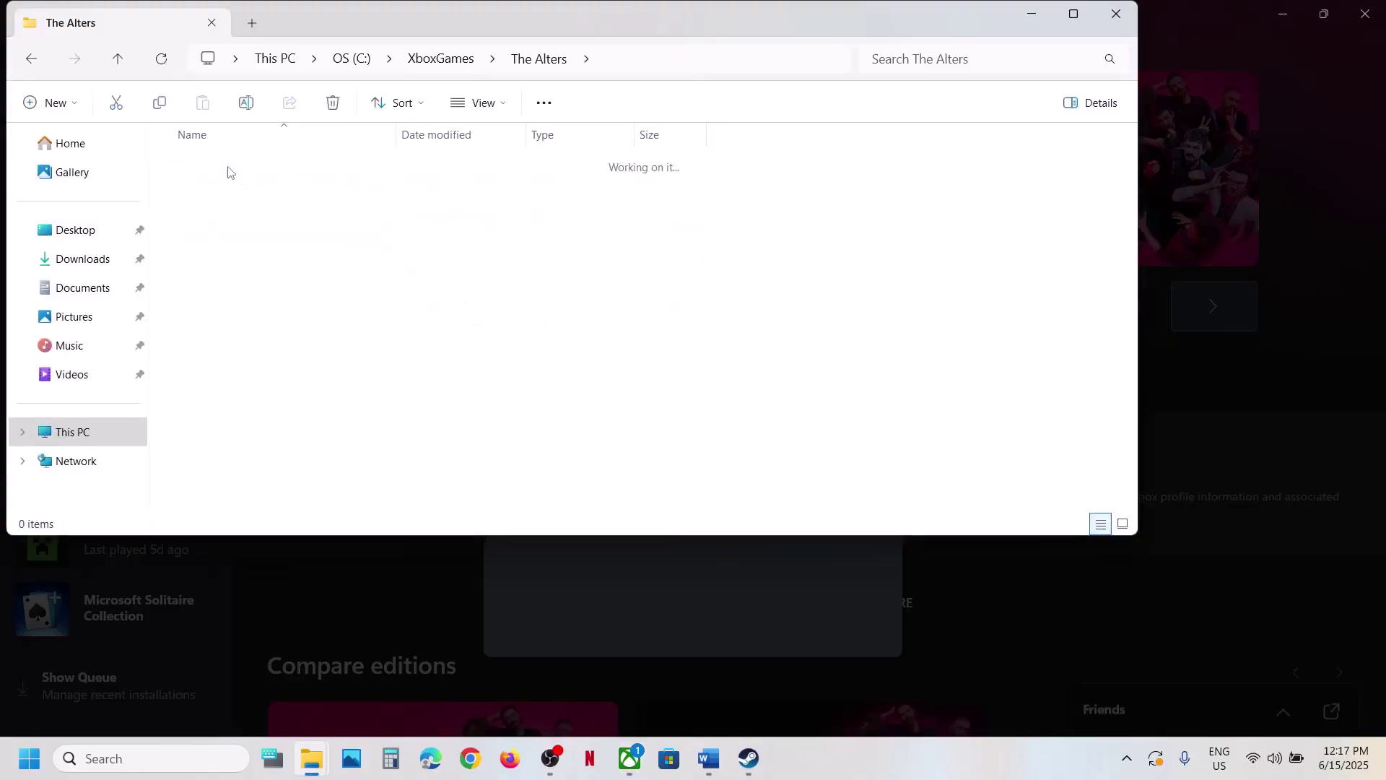
left_click(225, 273)
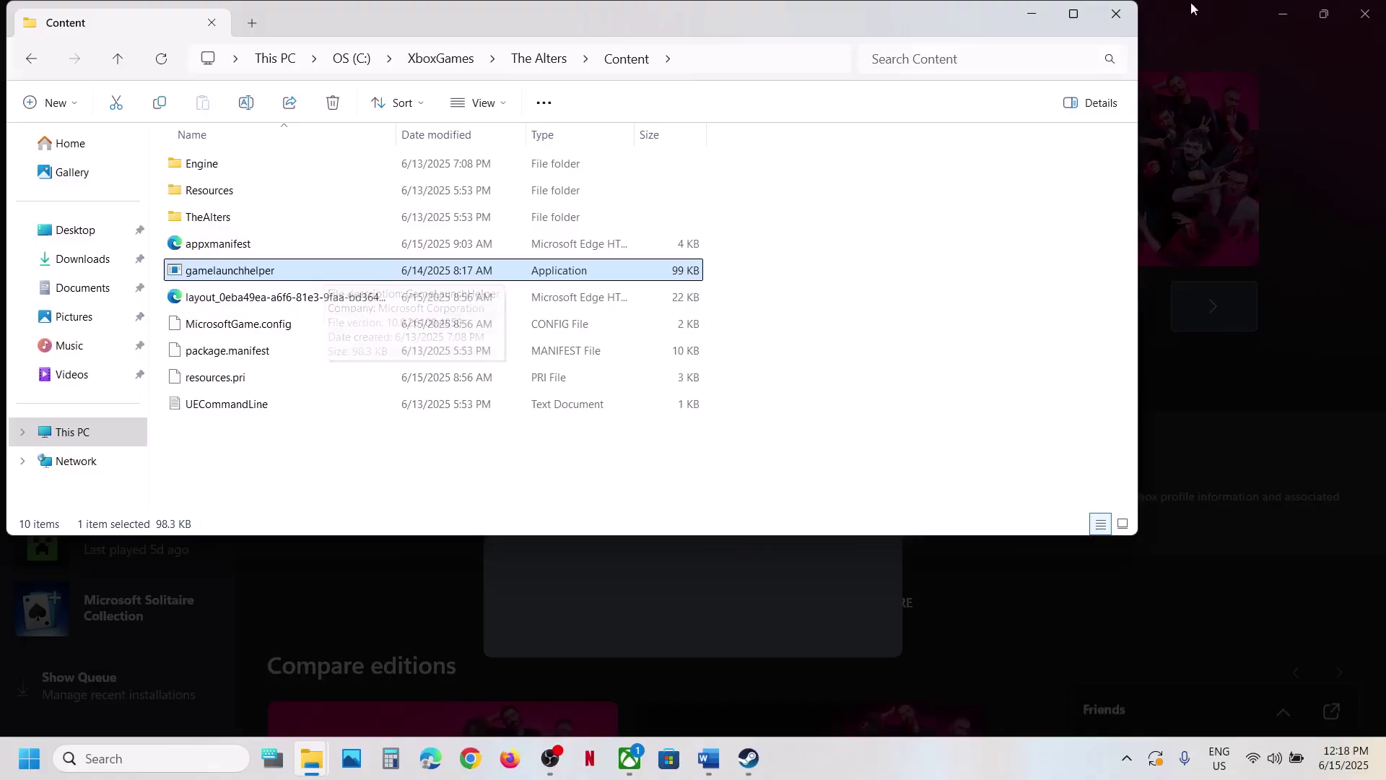
Step: Close the Content folder window, create a desktop shortcut for The Alters from its management options, and close the options
left_click(1129, 19)
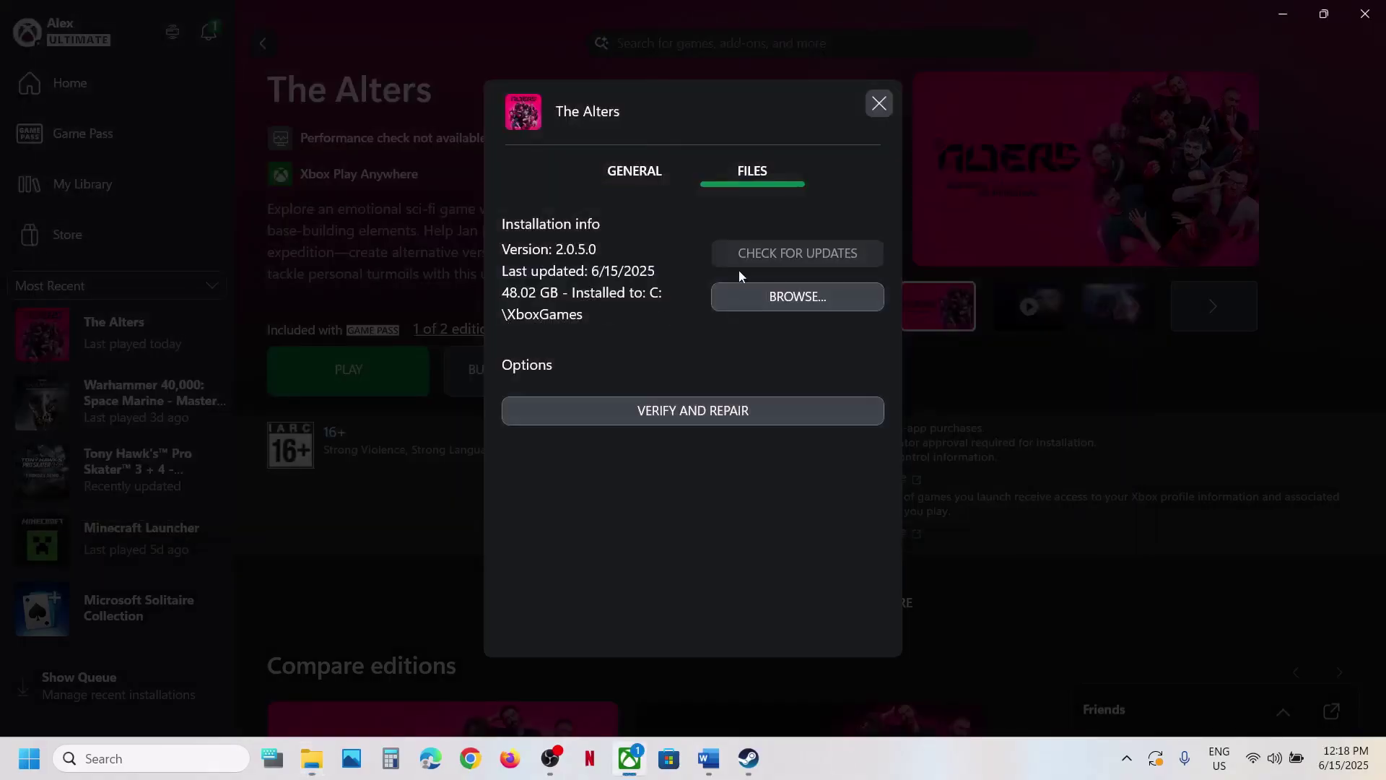
left_click(644, 176)
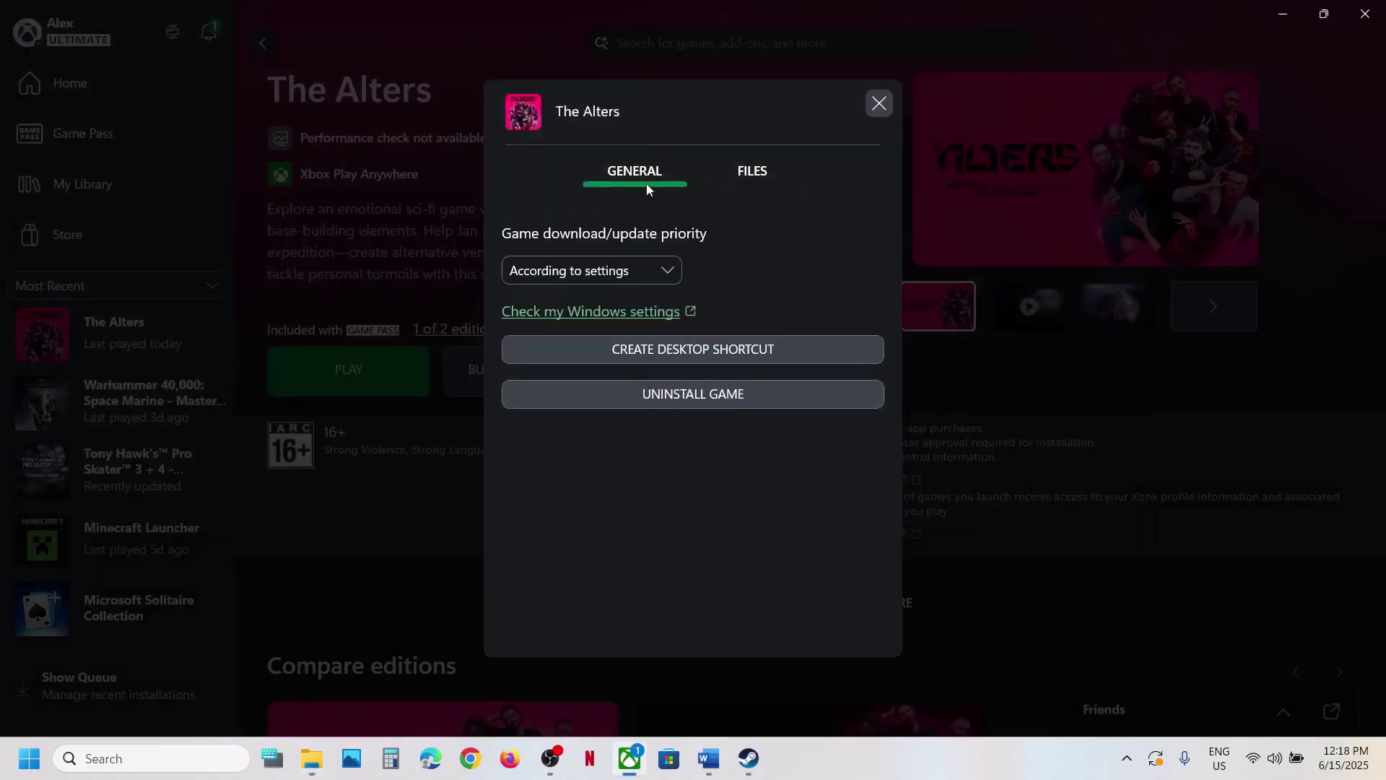
left_click(717, 347)
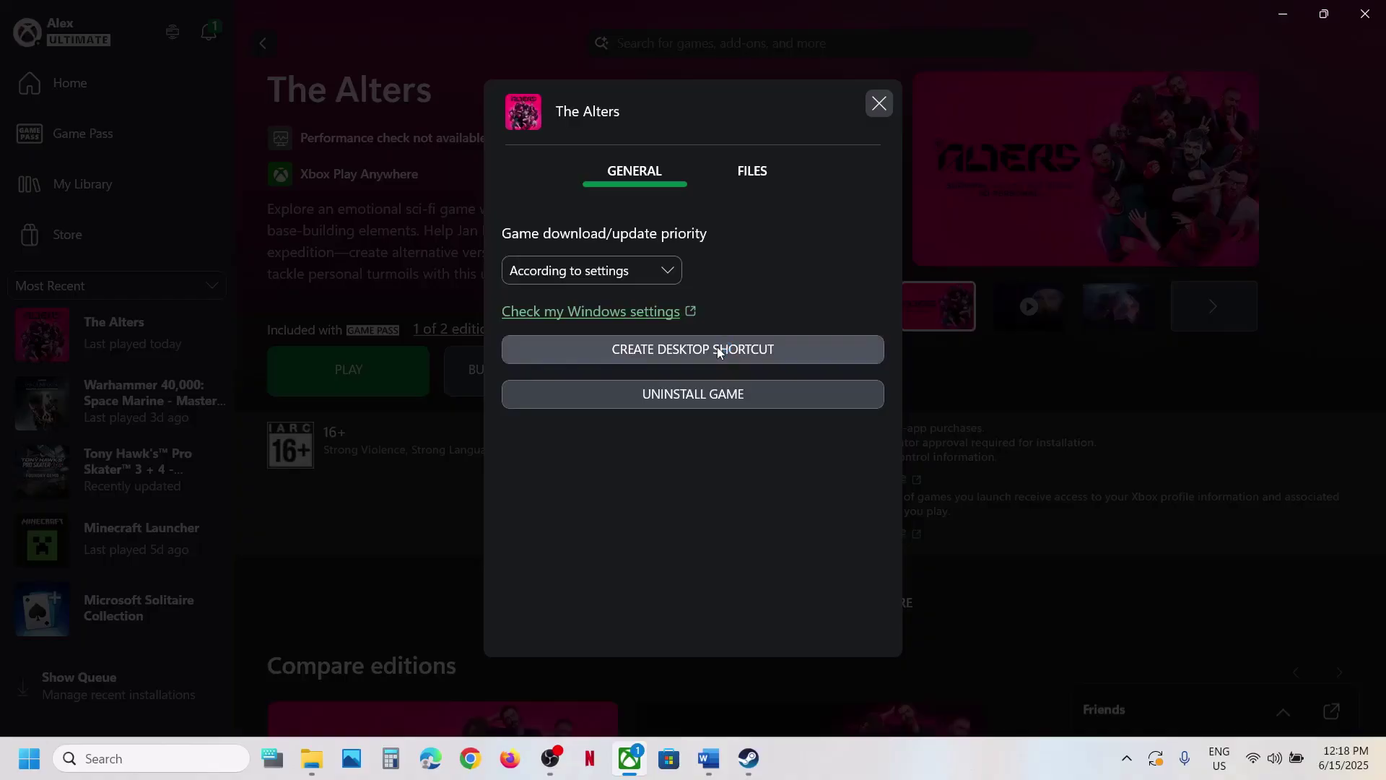
left_click(879, 105)
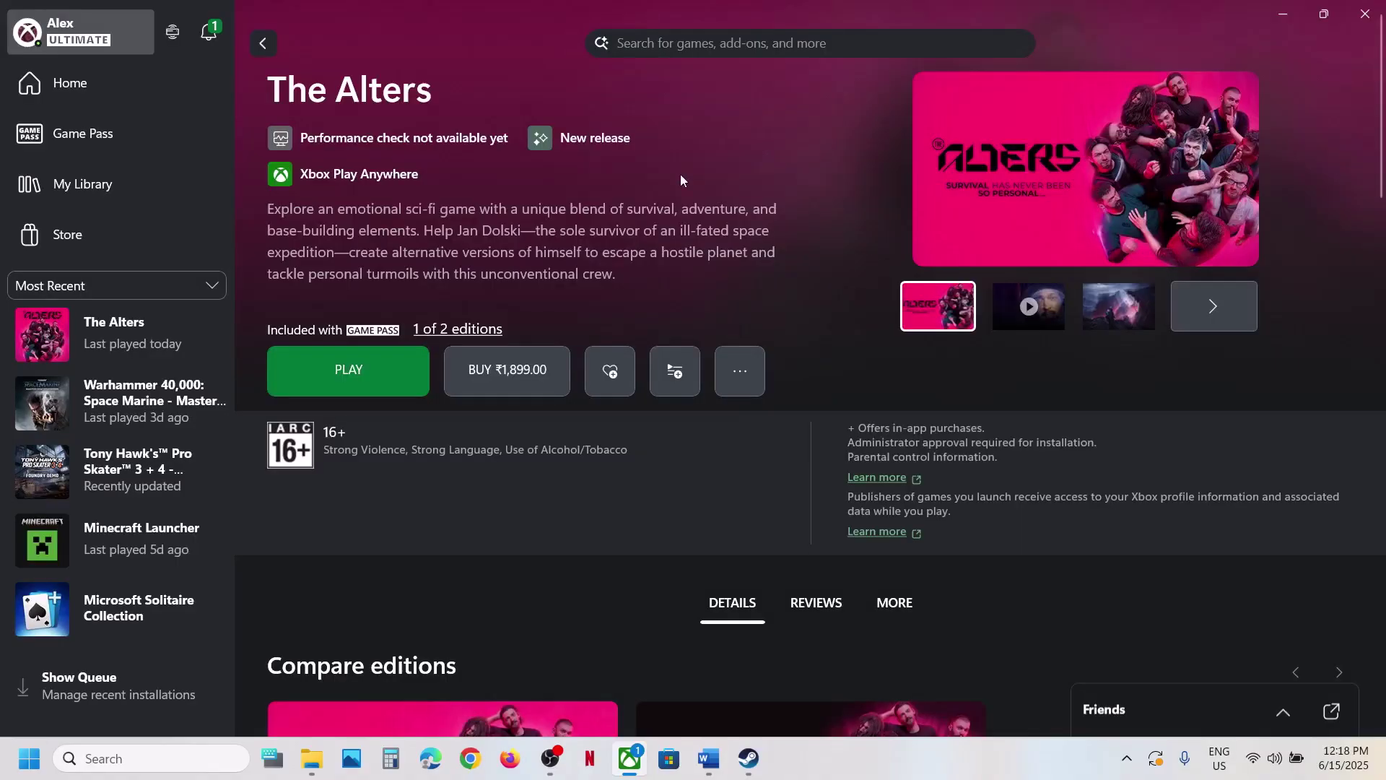
Step: Show the desktop, move The Alters shortcut to an empty area, and run it as administrator
key("super+d")
left_click_drag(103, 386, 392, 198)
right_click(392, 198)
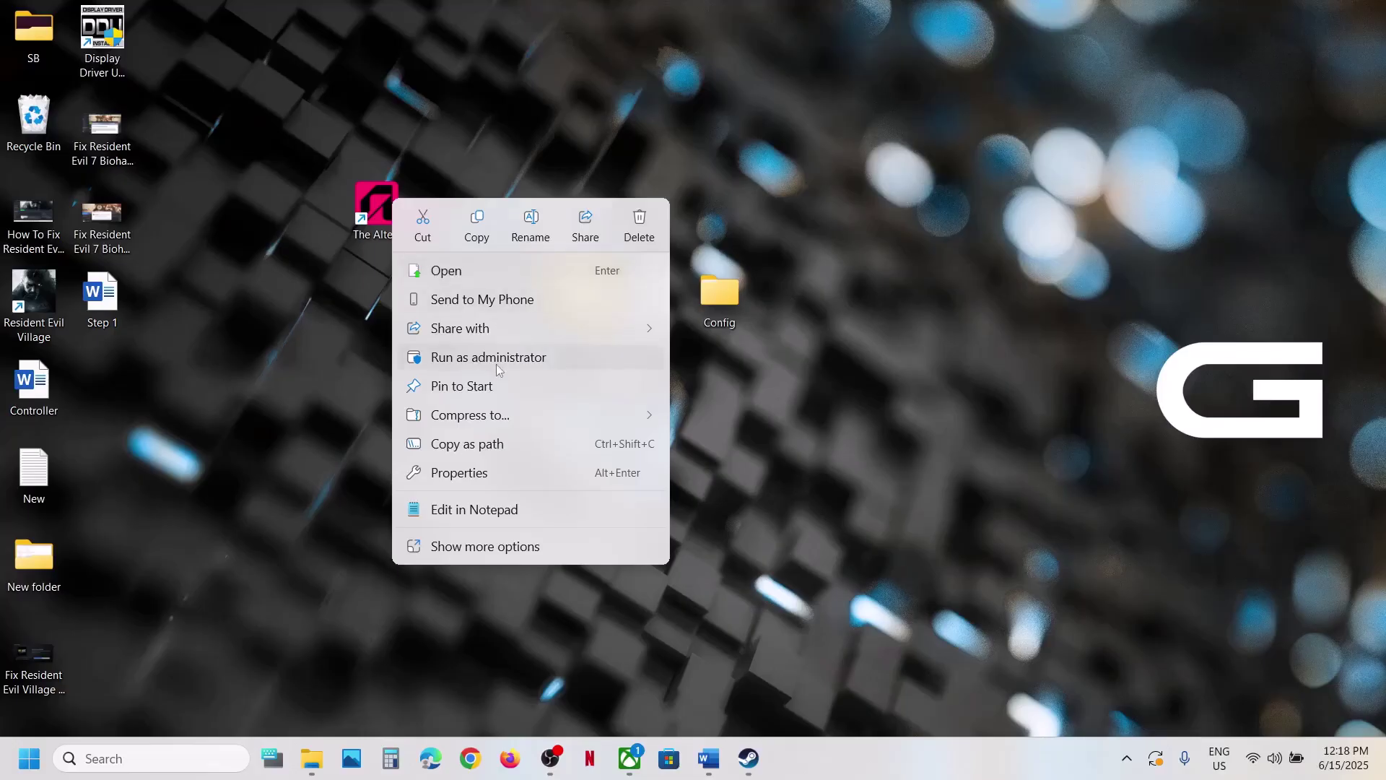
left_click(527, 366)
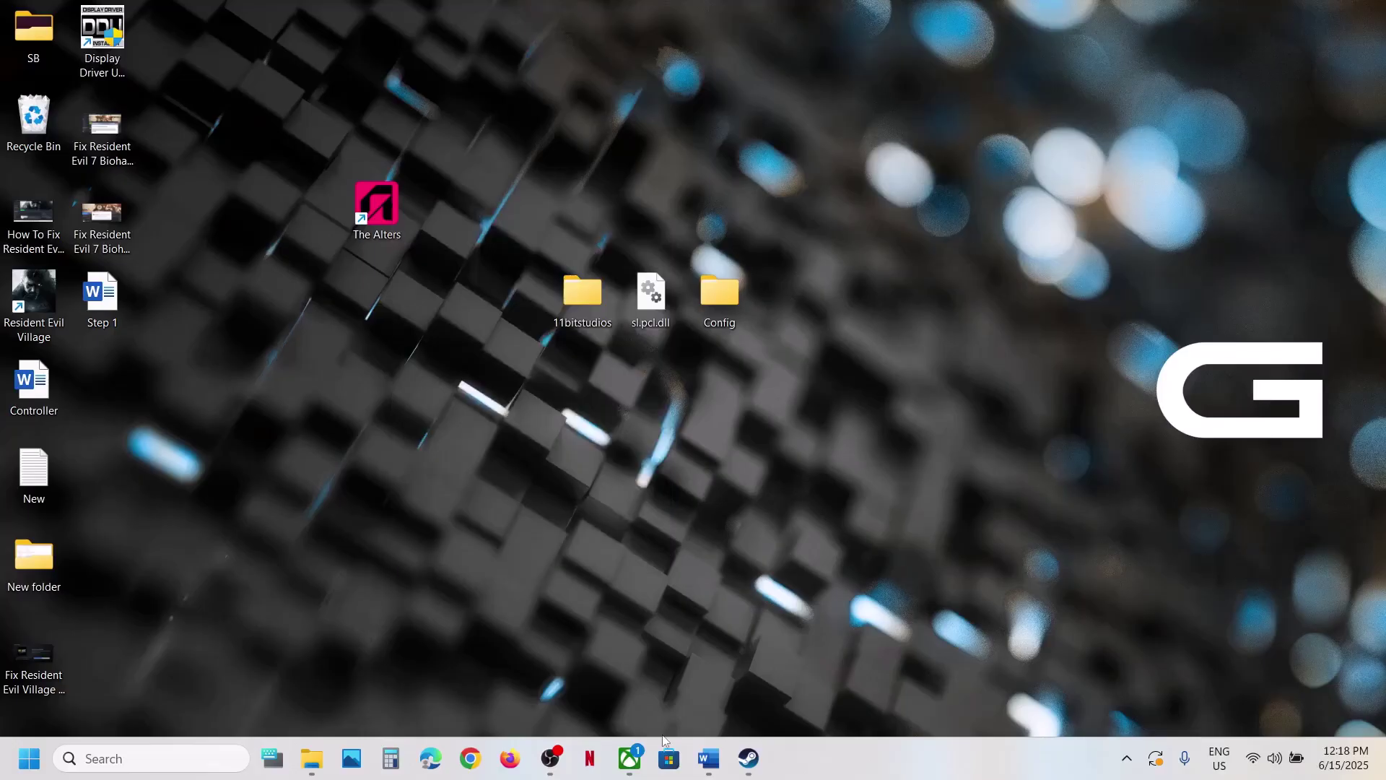
Step: Switch to the Step 1 Word document, read through Step 8 on antivirus and firewall, and return to Steam
left_click(750, 767)
left_click(596, 495)
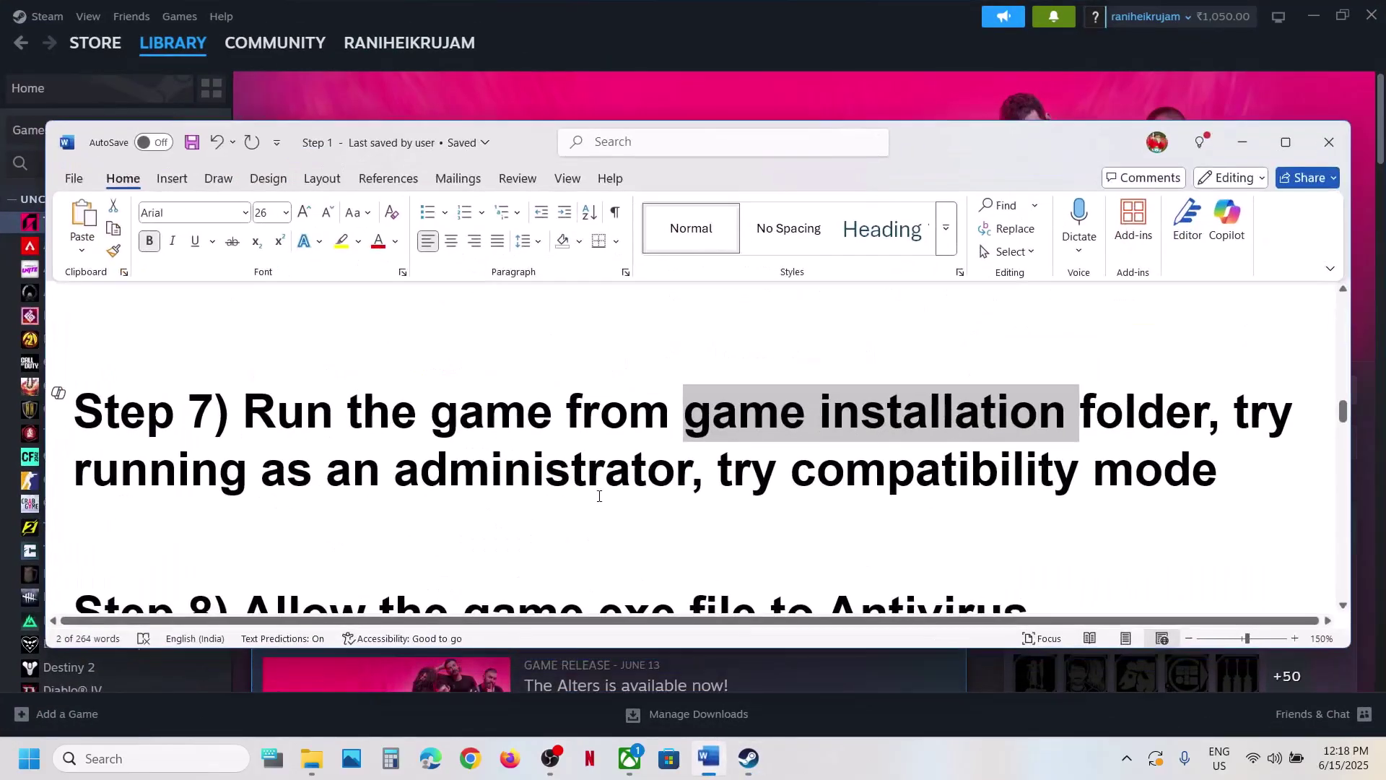
scroll(597, 495, "down", 3)
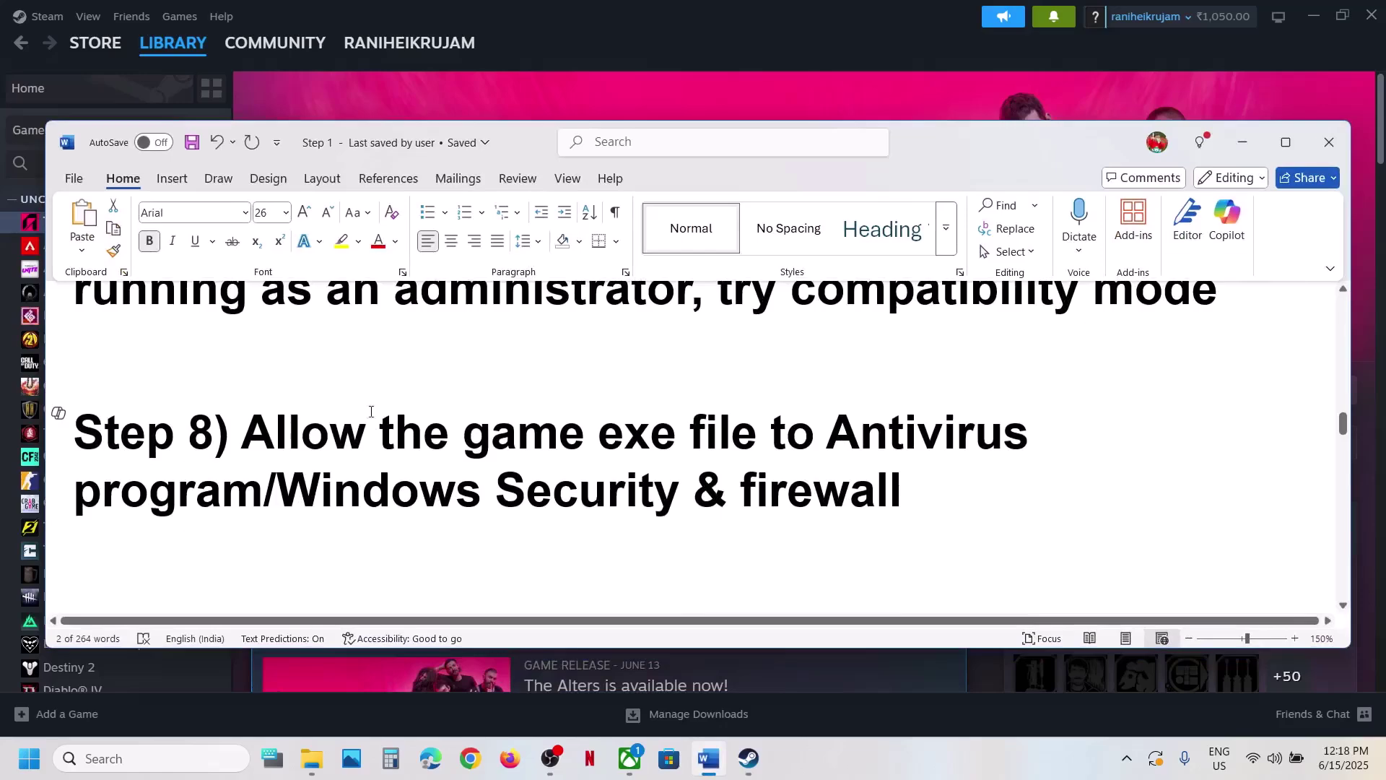
left_click_drag(371, 411, 902, 495)
left_click(783, 75)
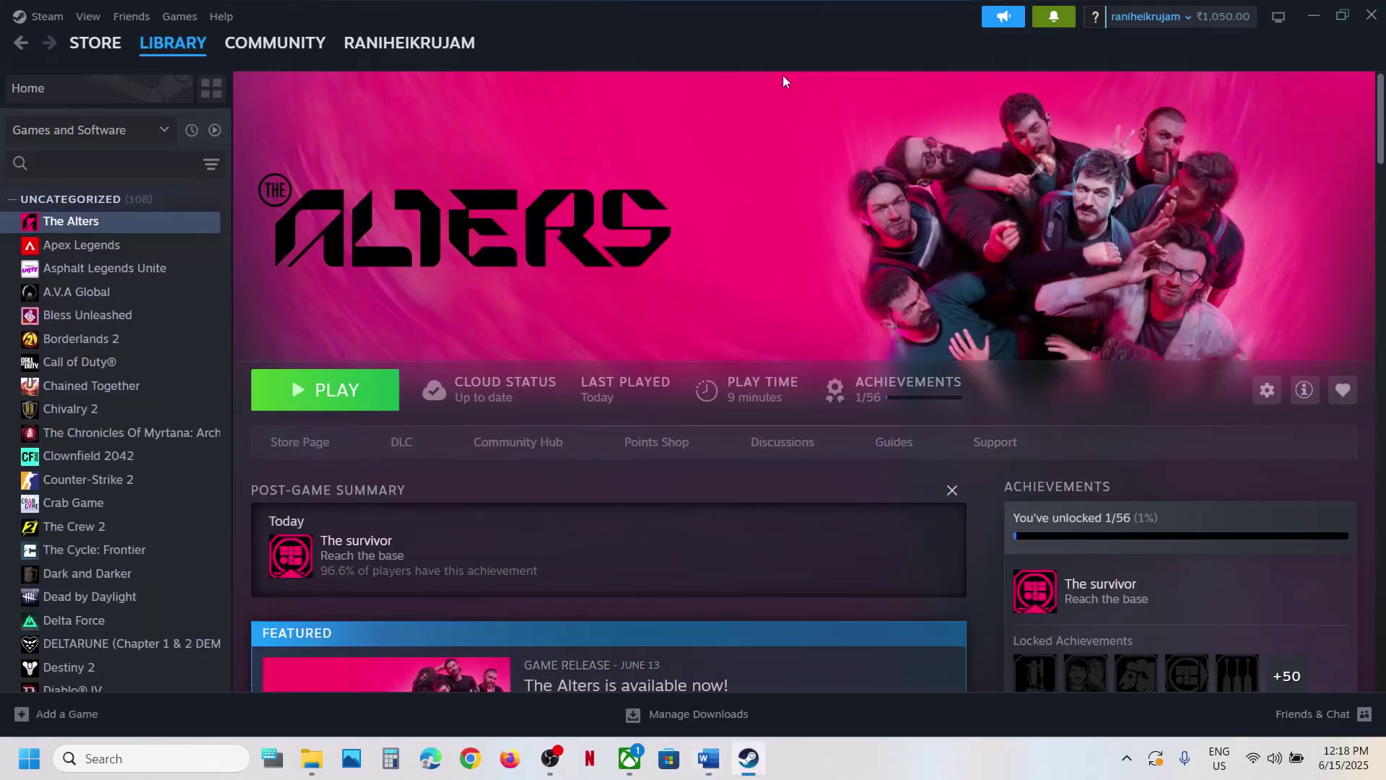
Step: Open the Windows Security page for allowing apps through Controlled folder access and grant it permission to make changes
key("super+i")
left_click(129, 559)
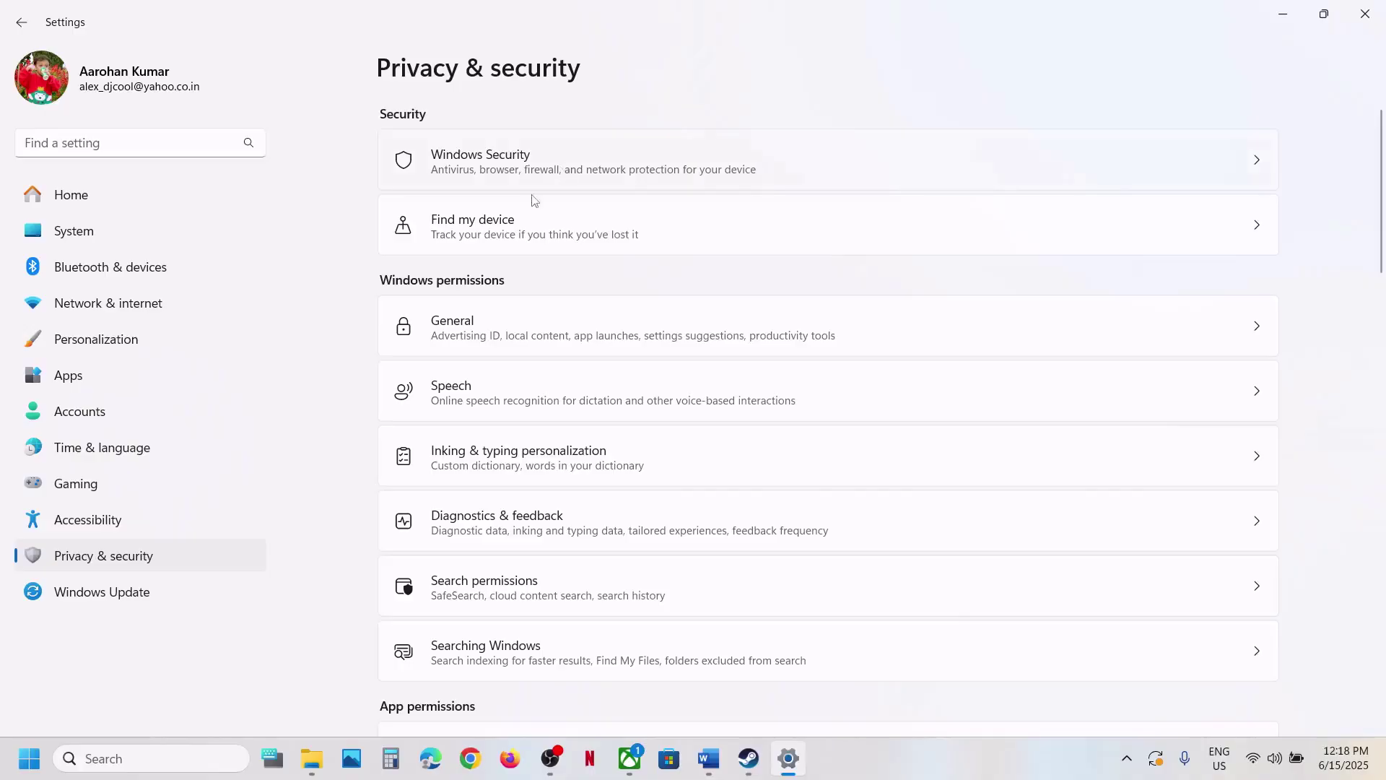
left_click(534, 182)
left_click(531, 270)
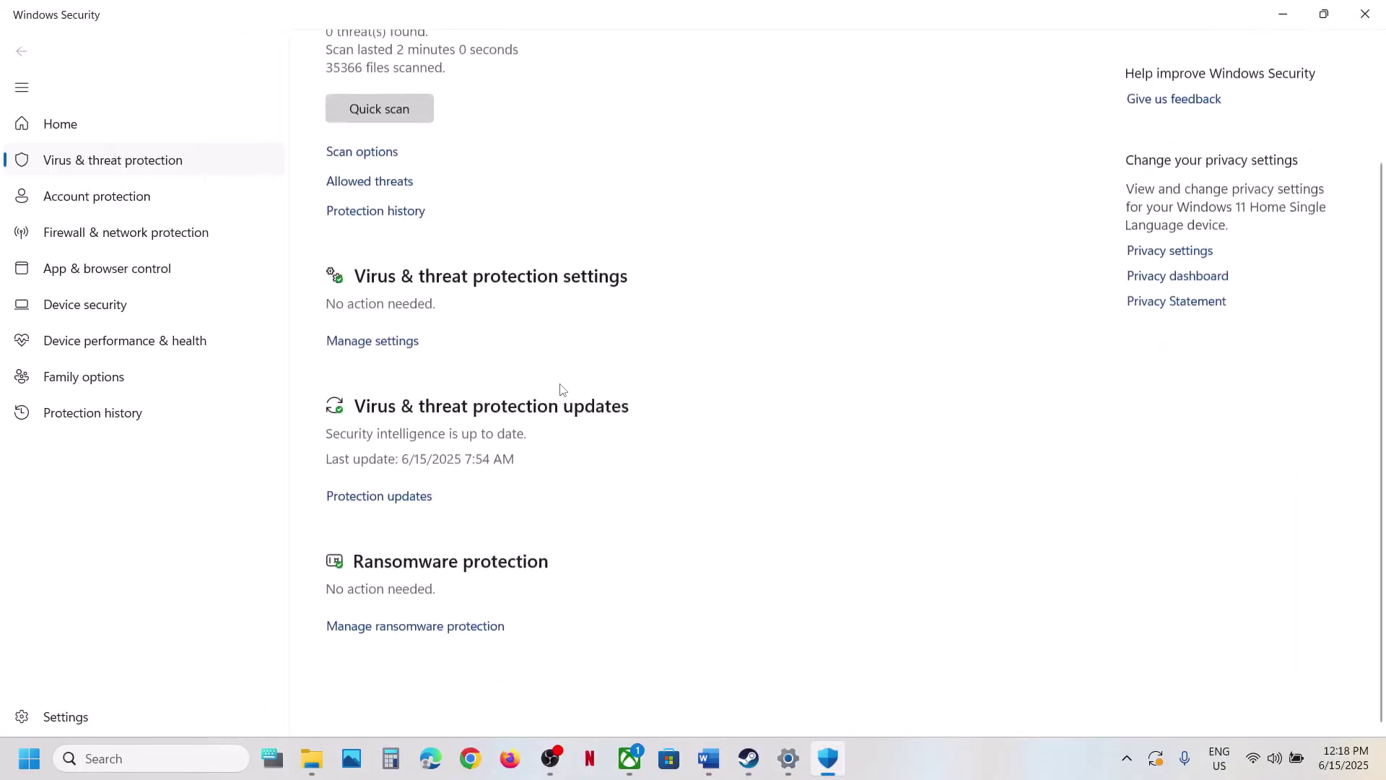
left_click(420, 681)
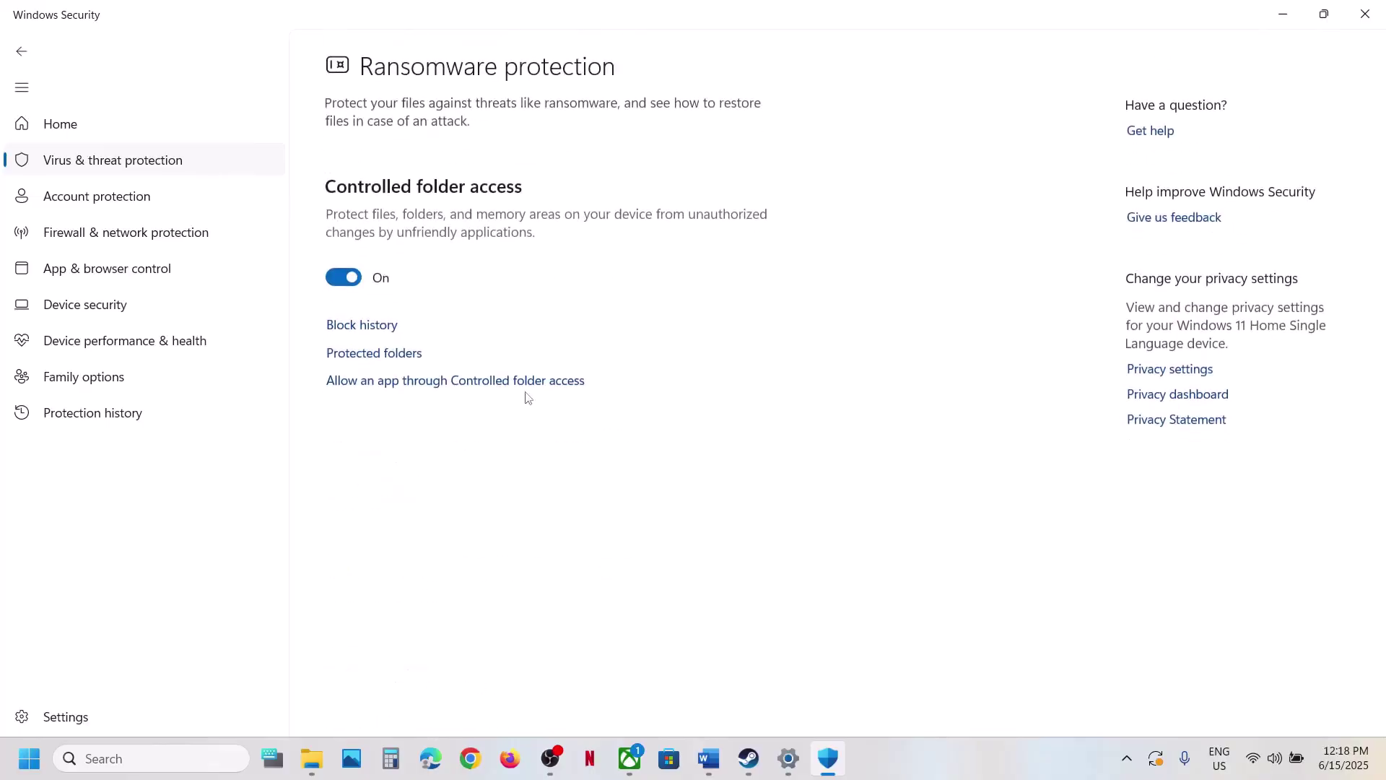
left_click(497, 391)
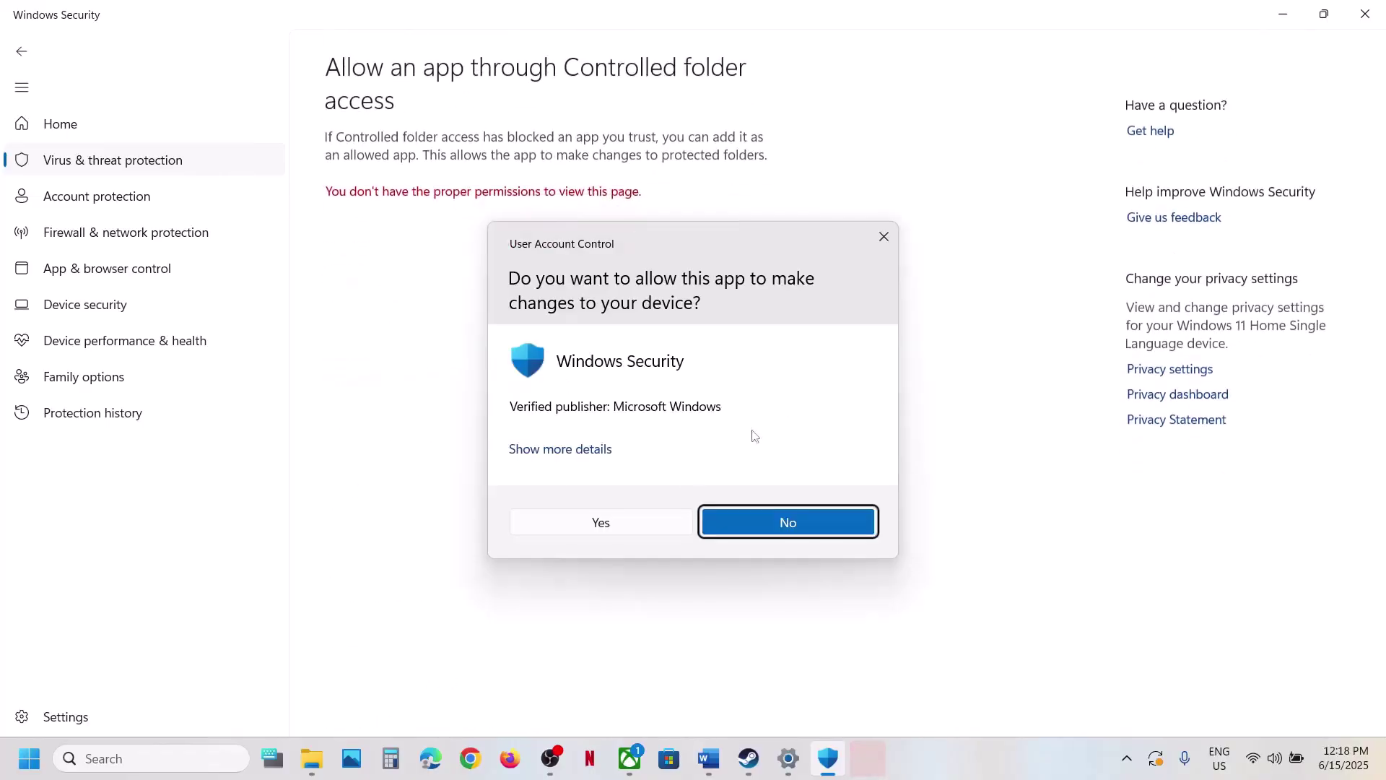
left_click(629, 534)
Step: Add the TheAlters application from Steam's common\The Alters folder to the apps allowed through Controlled folder access
left_click(446, 72)
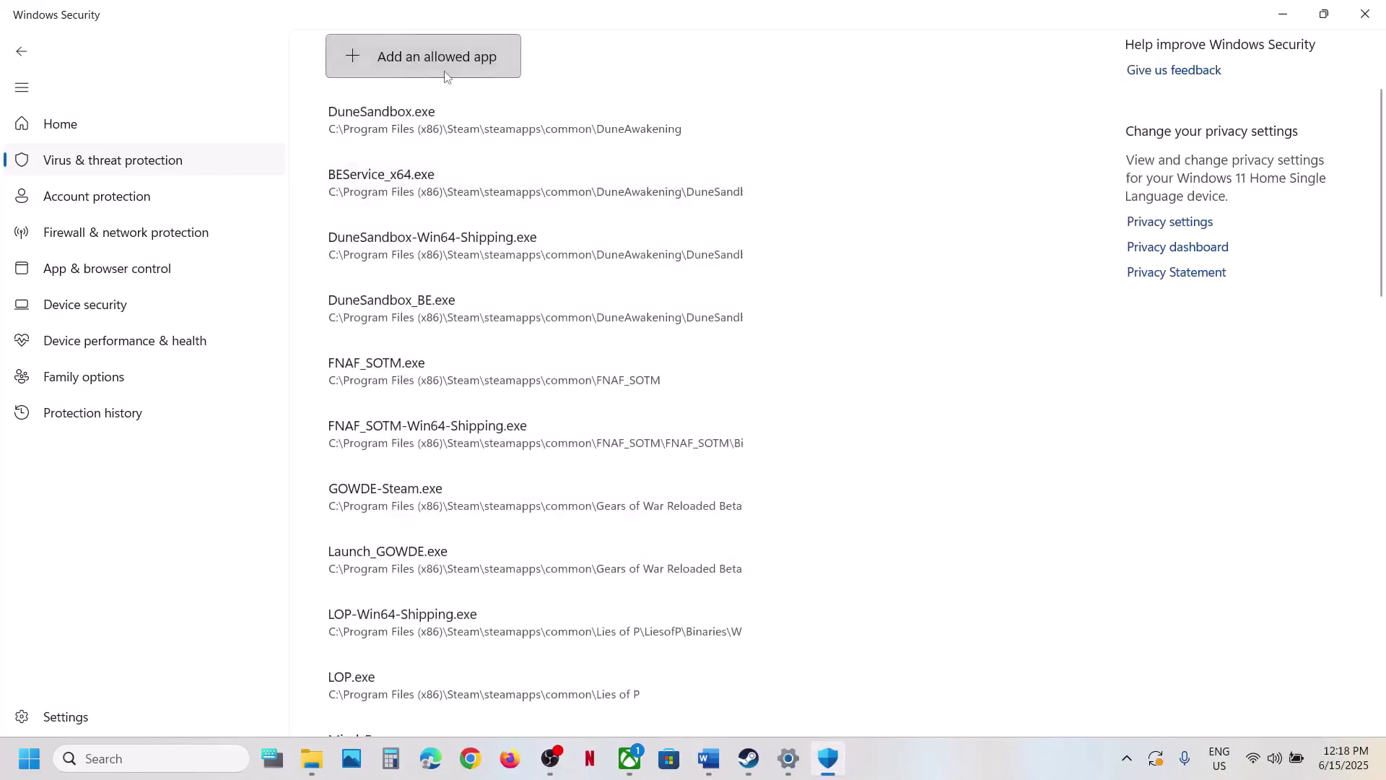
left_click(475, 124)
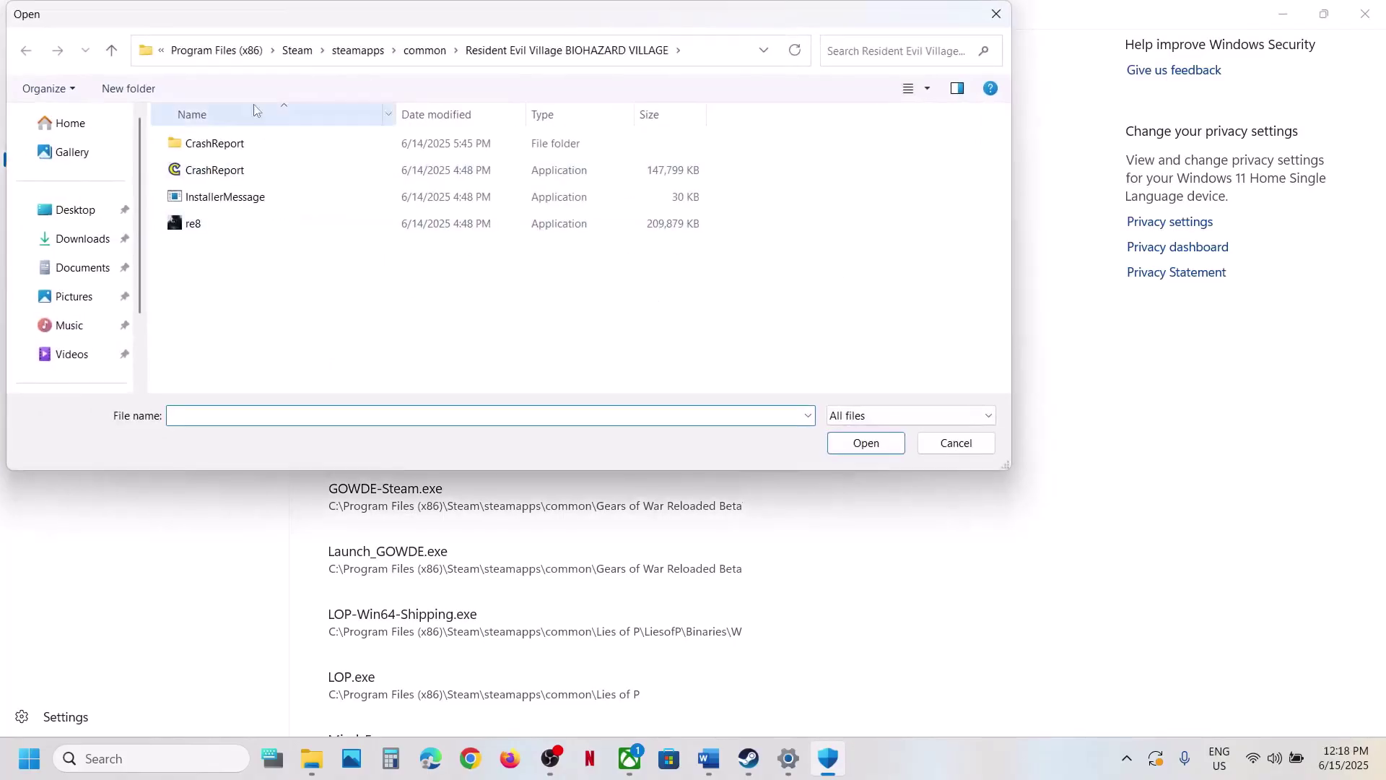
left_click(423, 51)
scroll(272, 328, "down", 1)
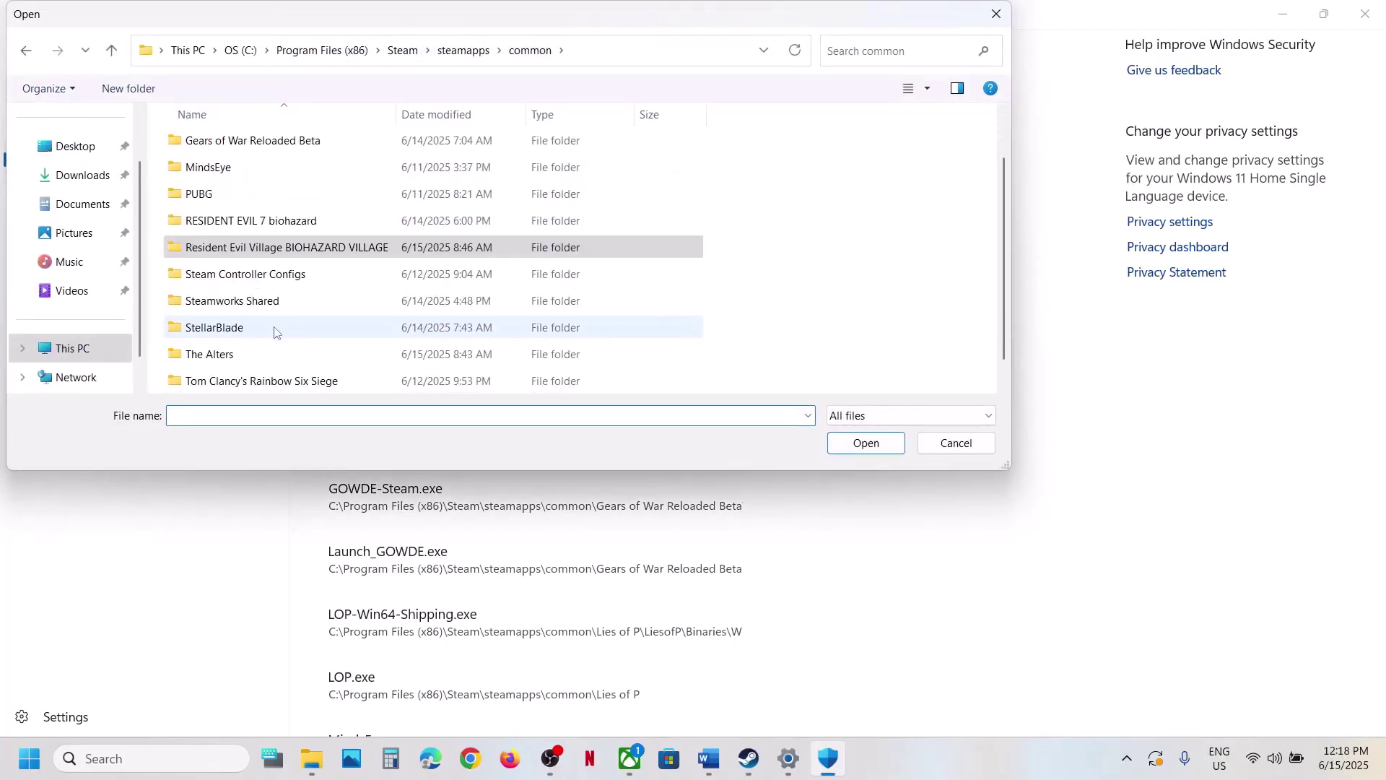
left_click(318, 251)
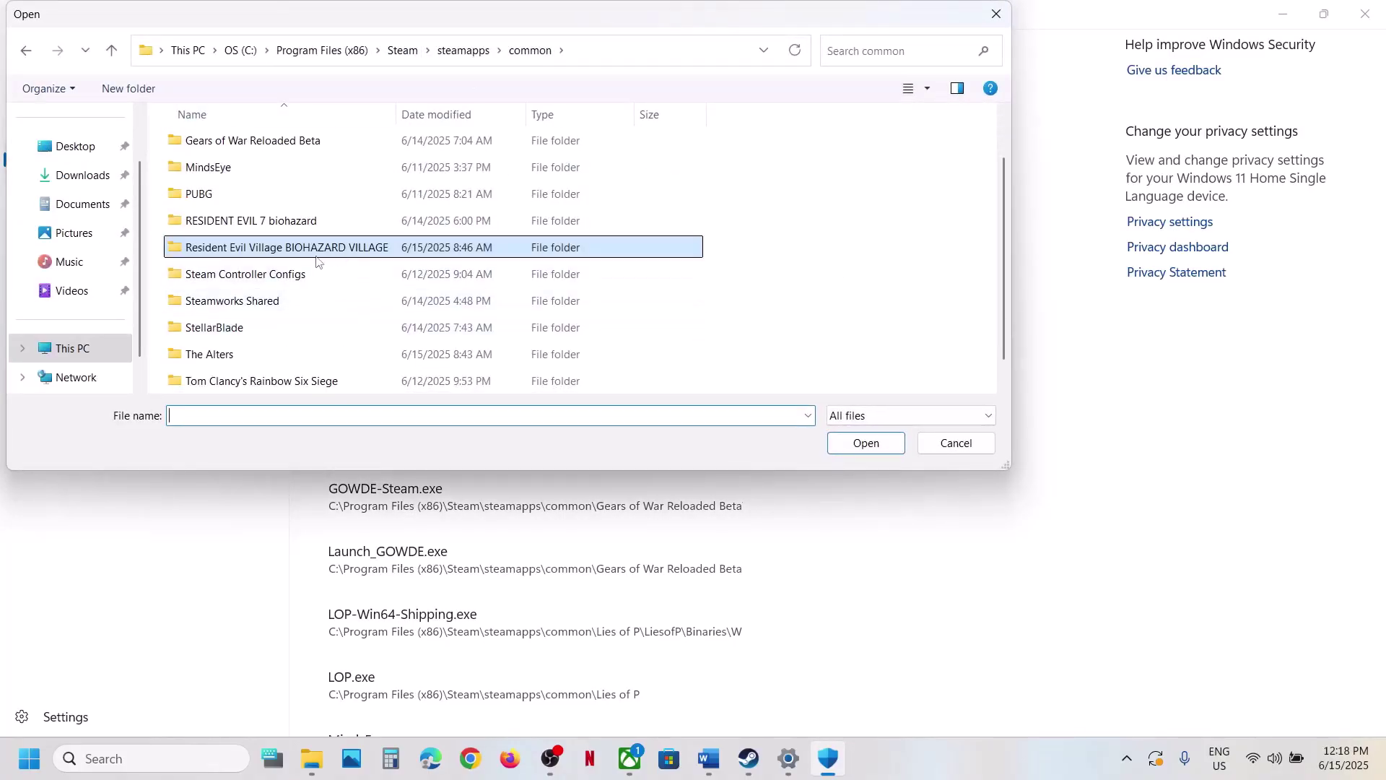
double_click(221, 356)
left_click(256, 206)
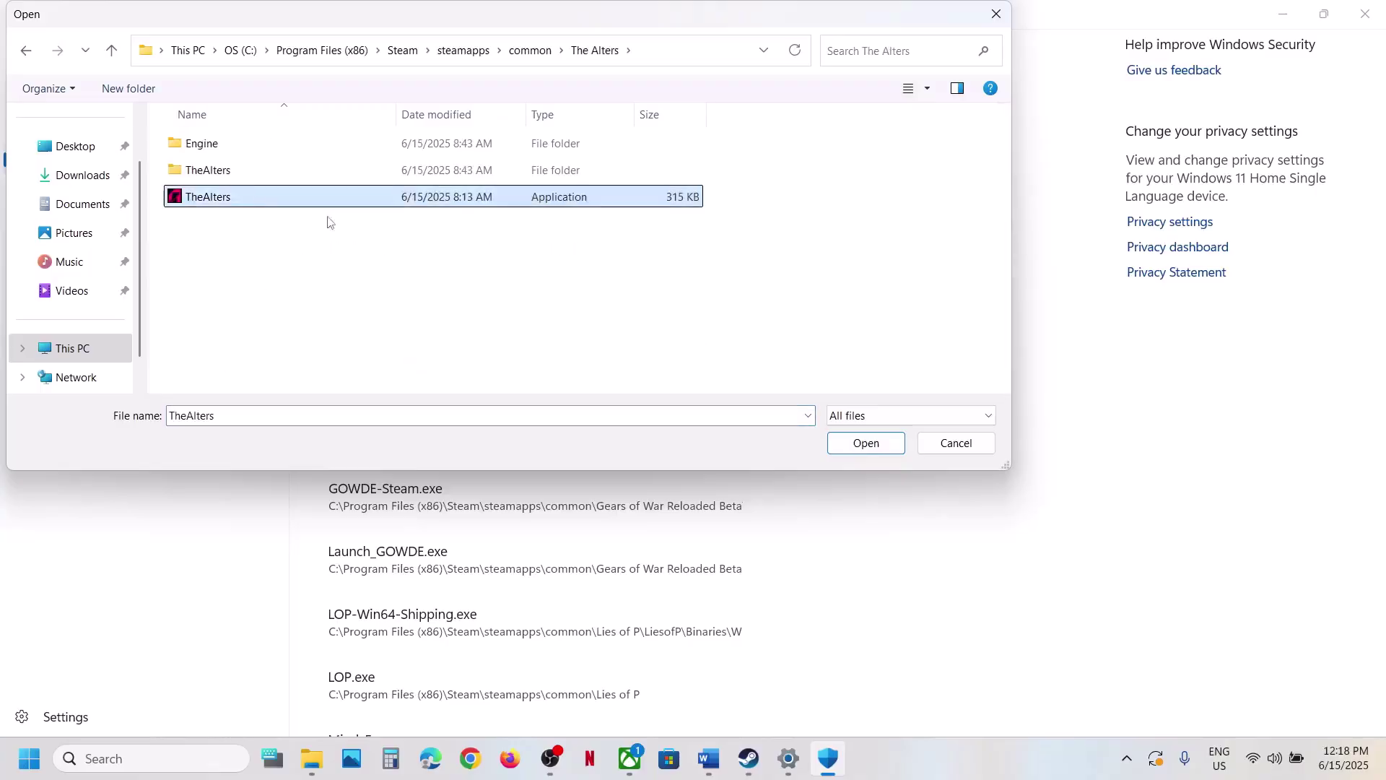
left_click(866, 443)
Step: Add TheAlters-Win64-Shipping from the game's TheAlters\Binaries\Win64 folder as another allowed app
left_click(455, 63)
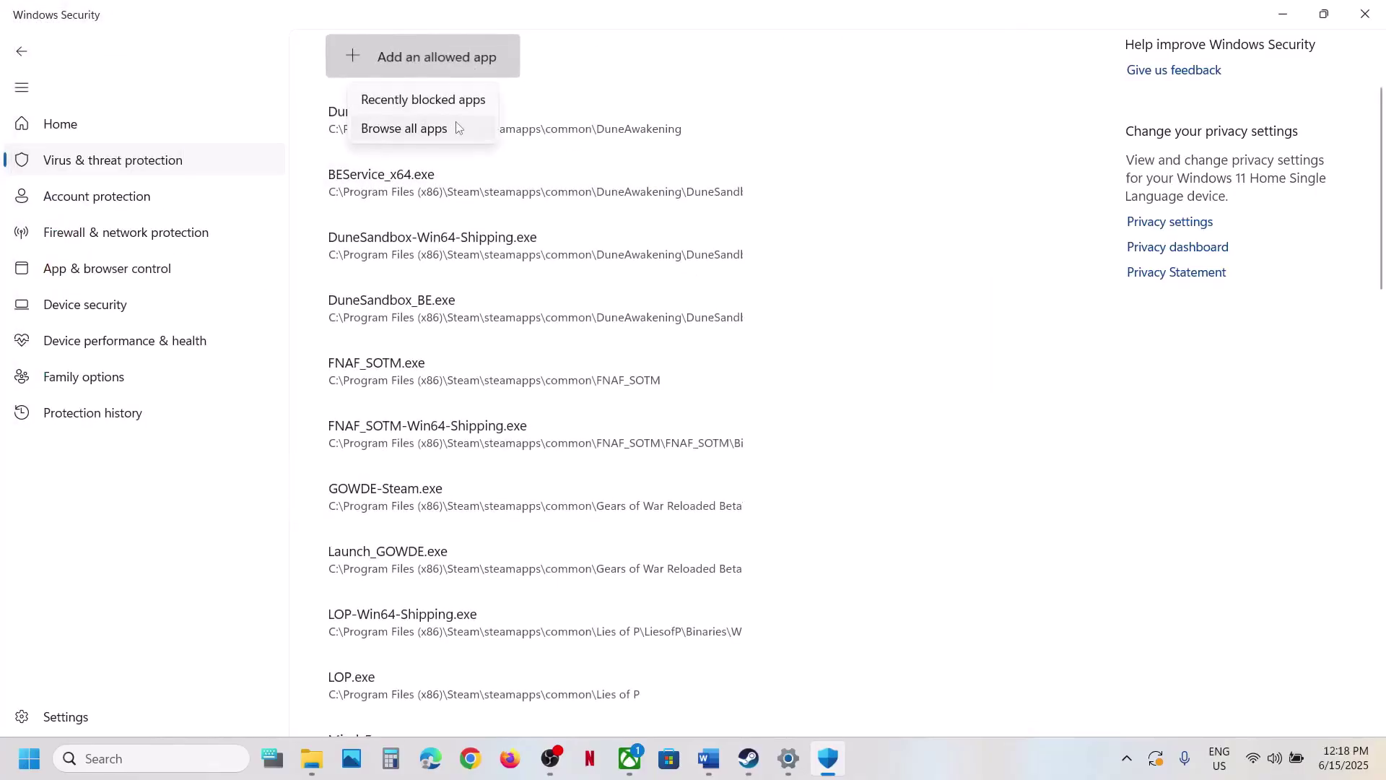
left_click(454, 128)
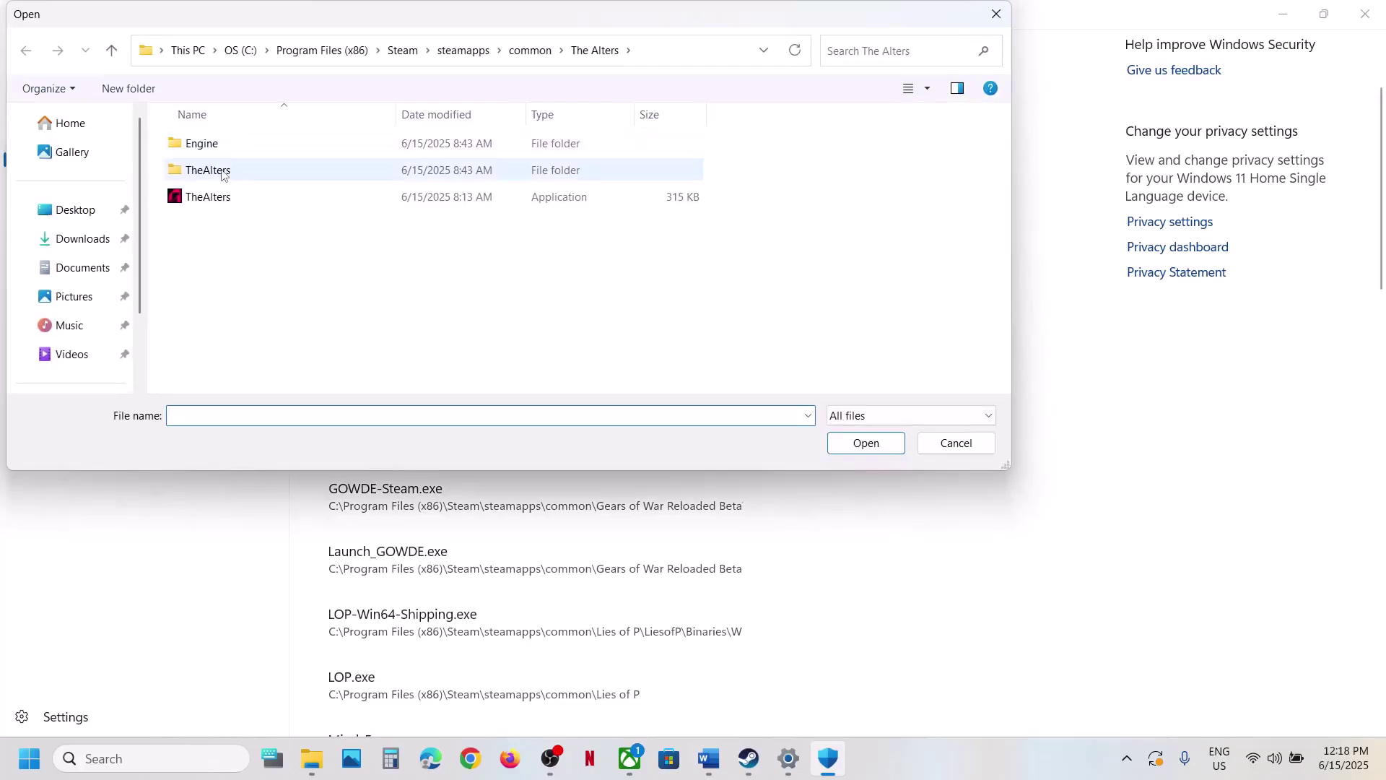
left_click(220, 176)
double_click(220, 176)
double_click(217, 143)
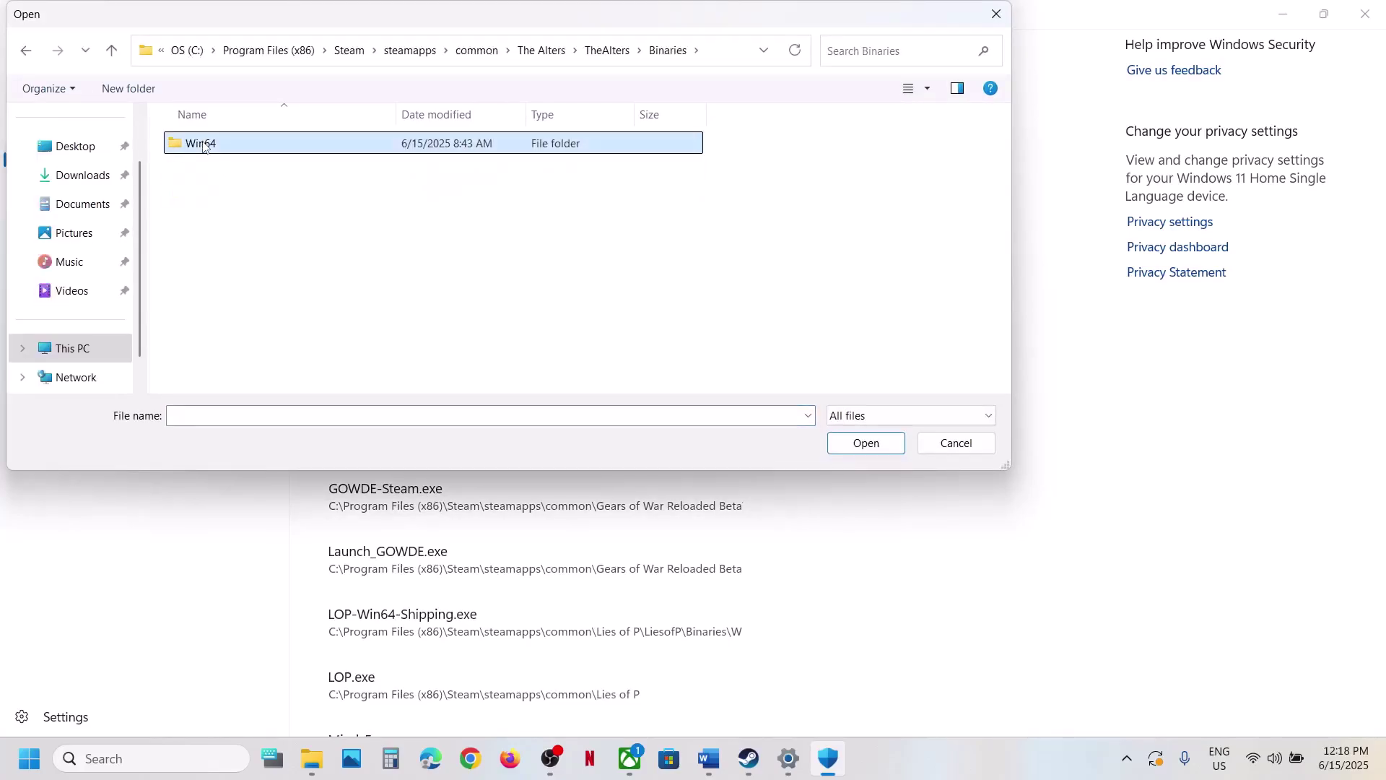
double_click(217, 143)
left_click(287, 173)
left_click(866, 443)
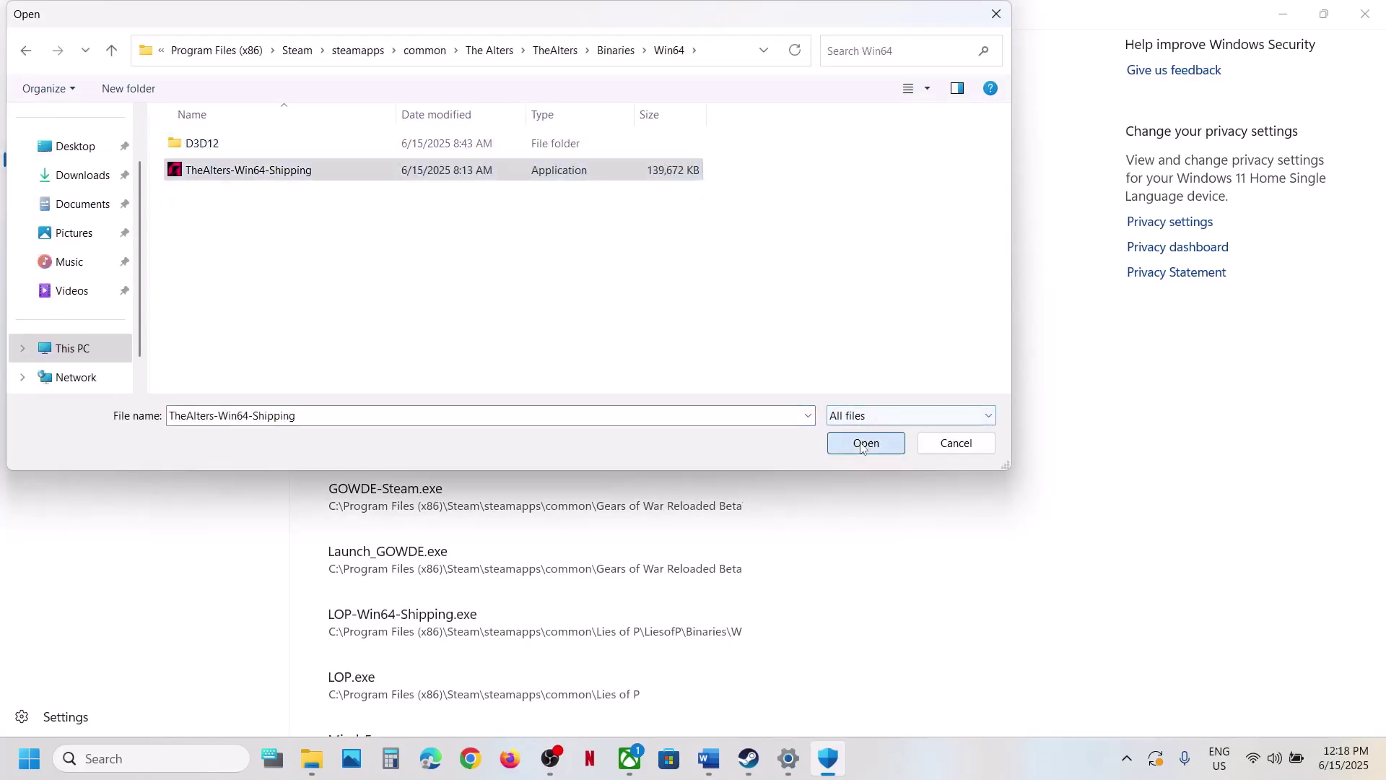
Step: Open the Windows Defender Firewall allowed apps list in Control Panel and unlock its settings for changes
left_click(166, 758)
type("control")
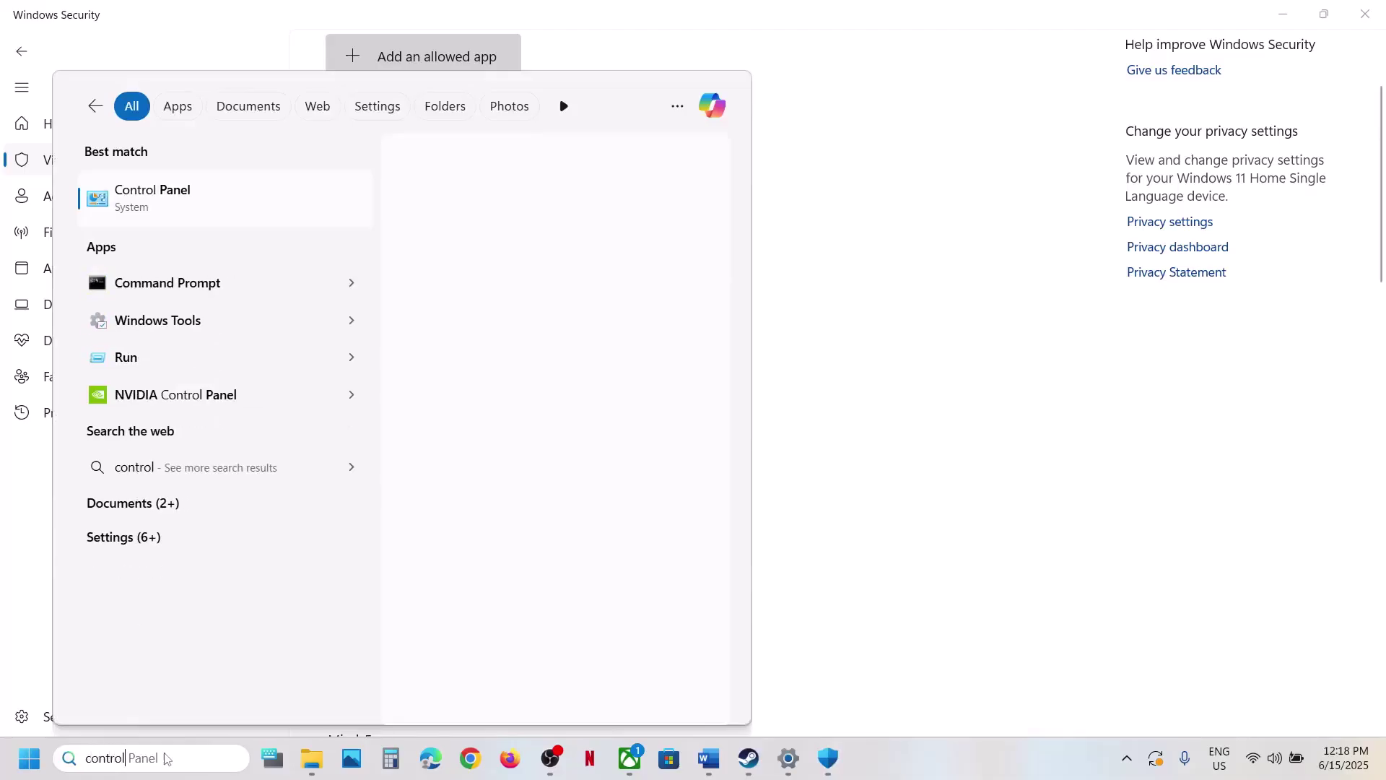
key("Return")
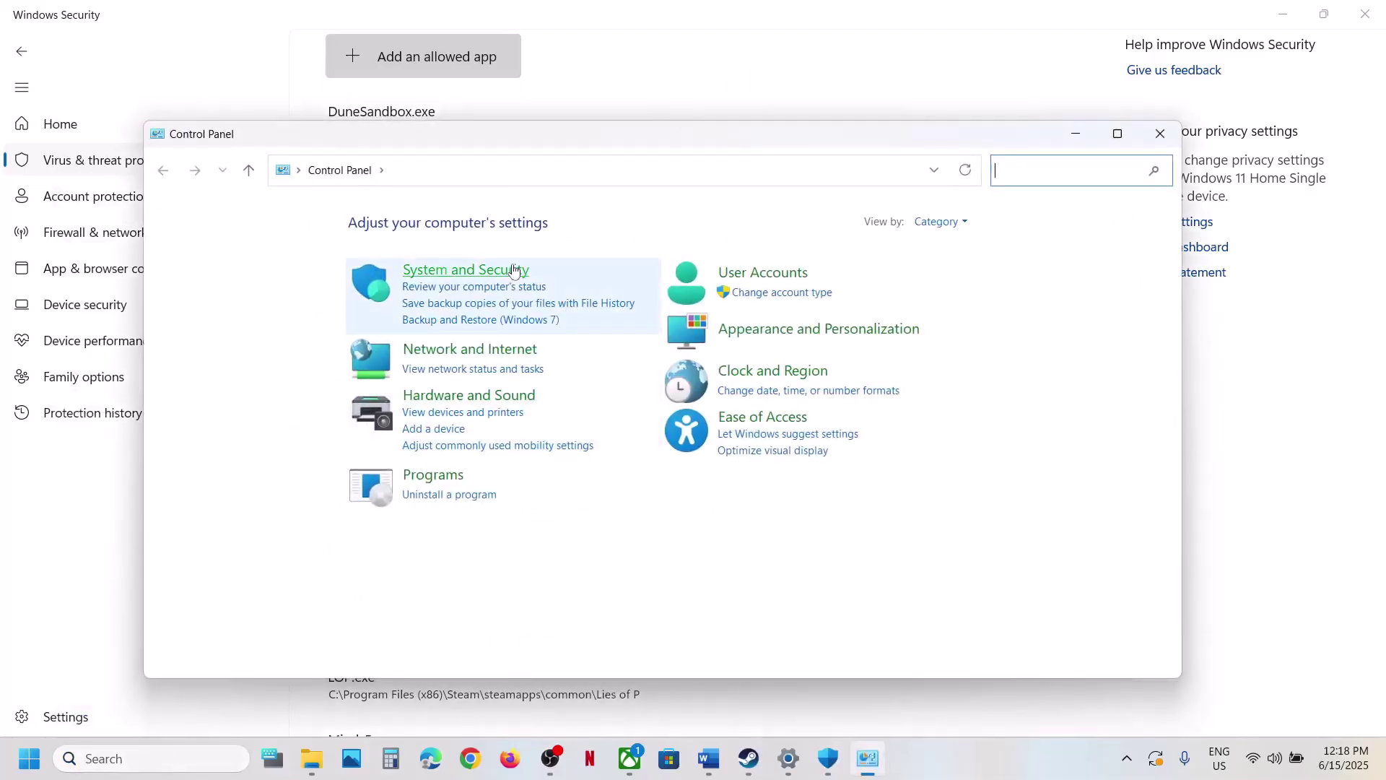
left_click(498, 270)
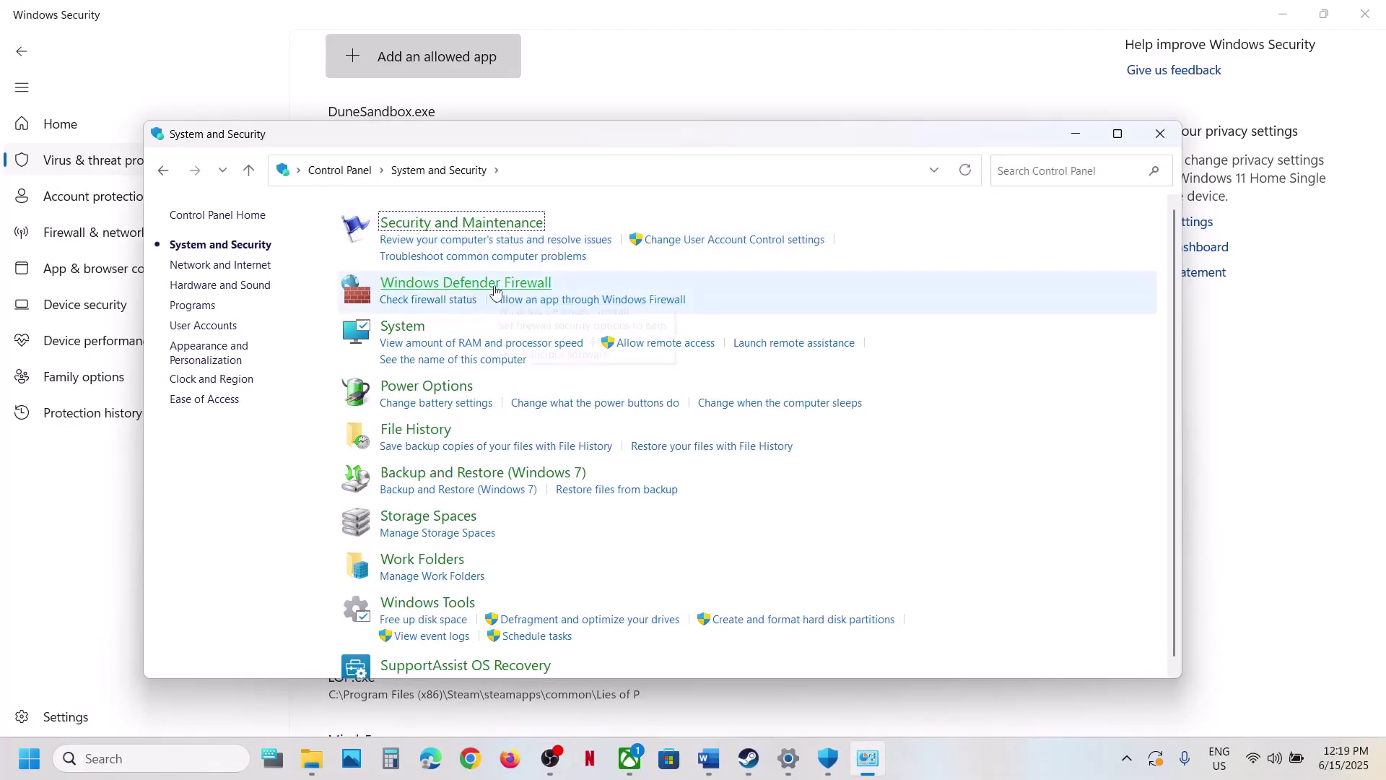
left_click(496, 291)
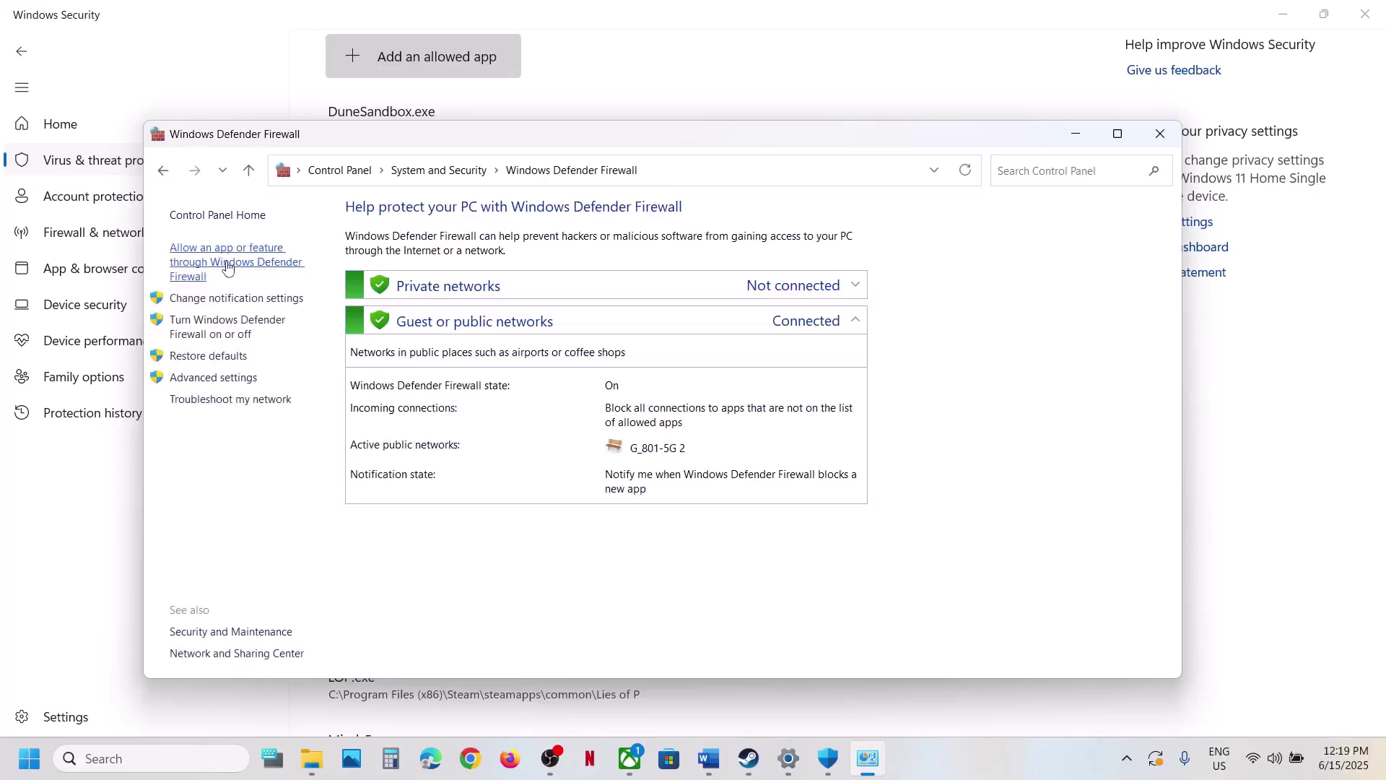
left_click(256, 269)
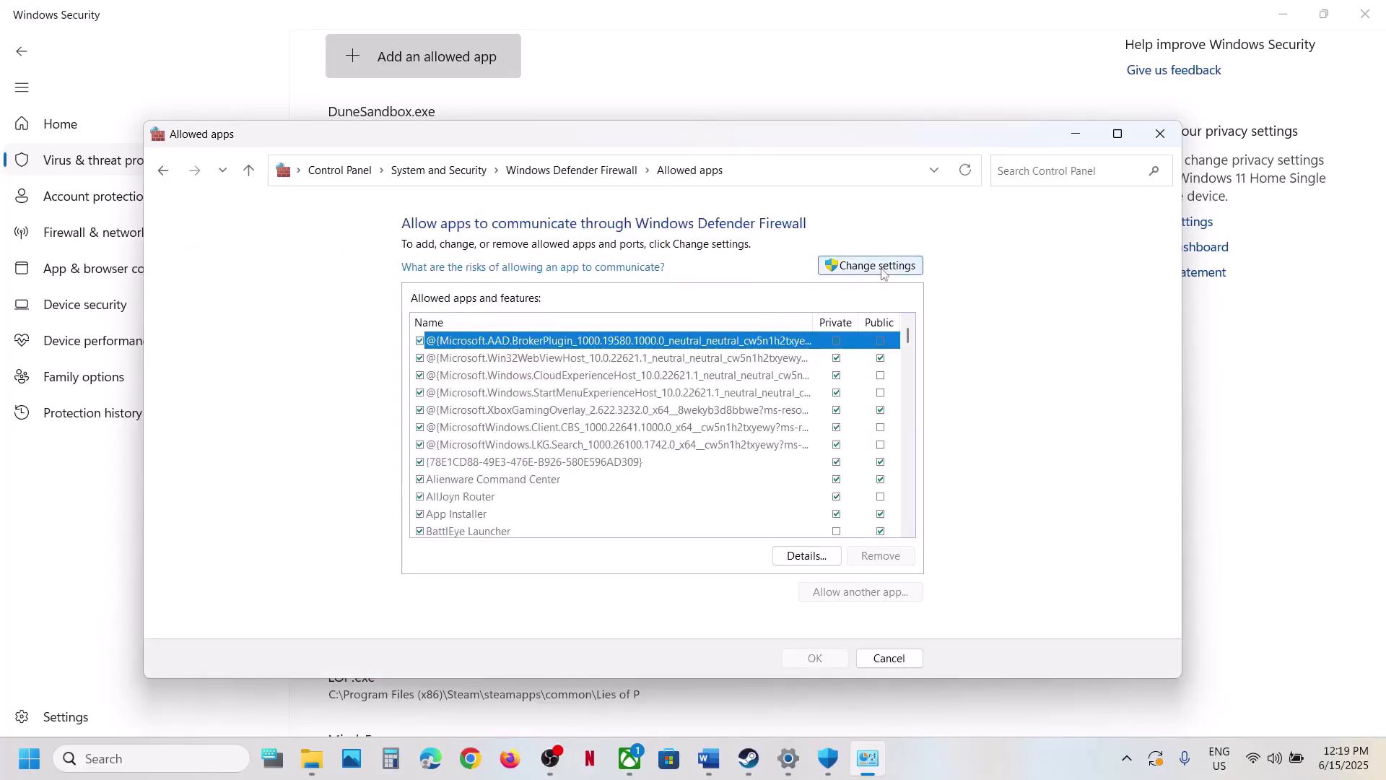
left_click(882, 268)
Step: Try to add the TheAlters application from Steam's common\The Alters folder to the firewall's allowed apps
left_click(857, 592)
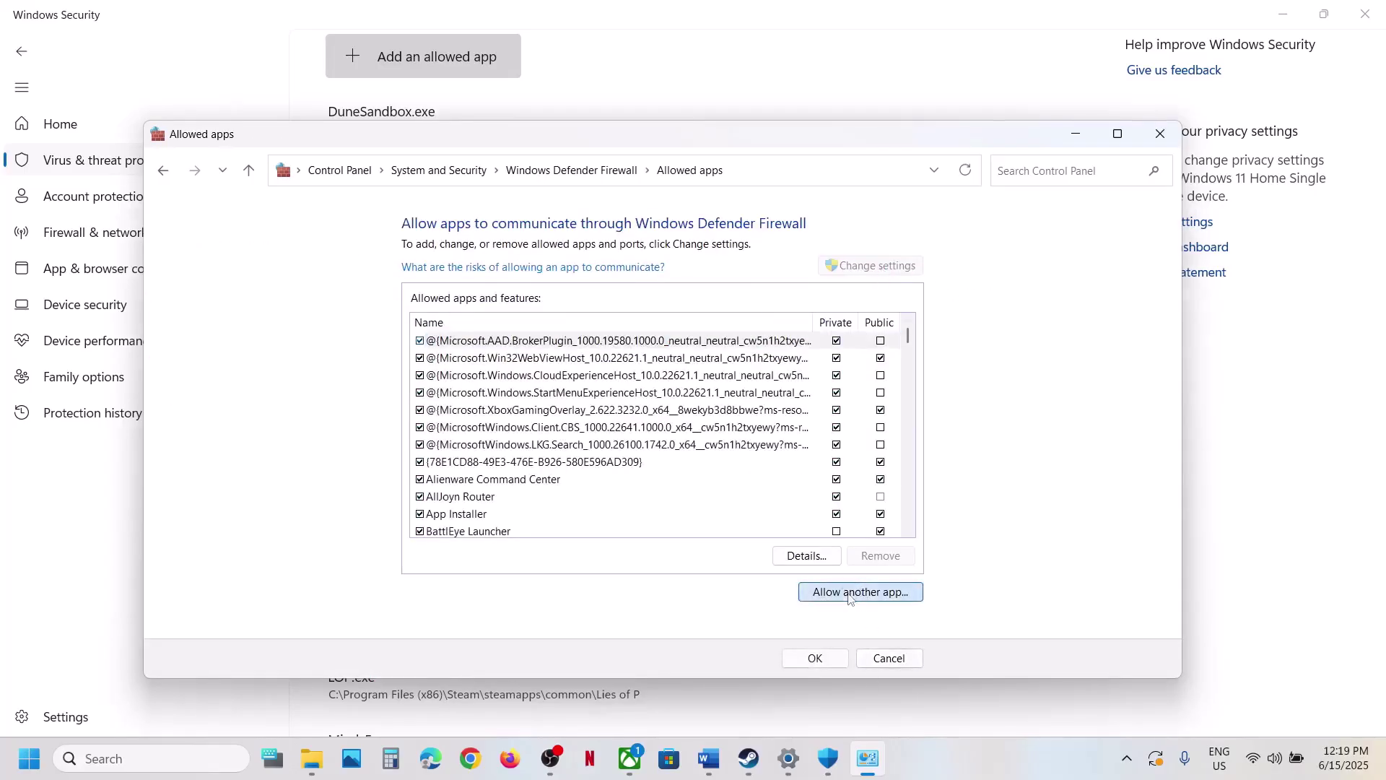
left_click(787, 504)
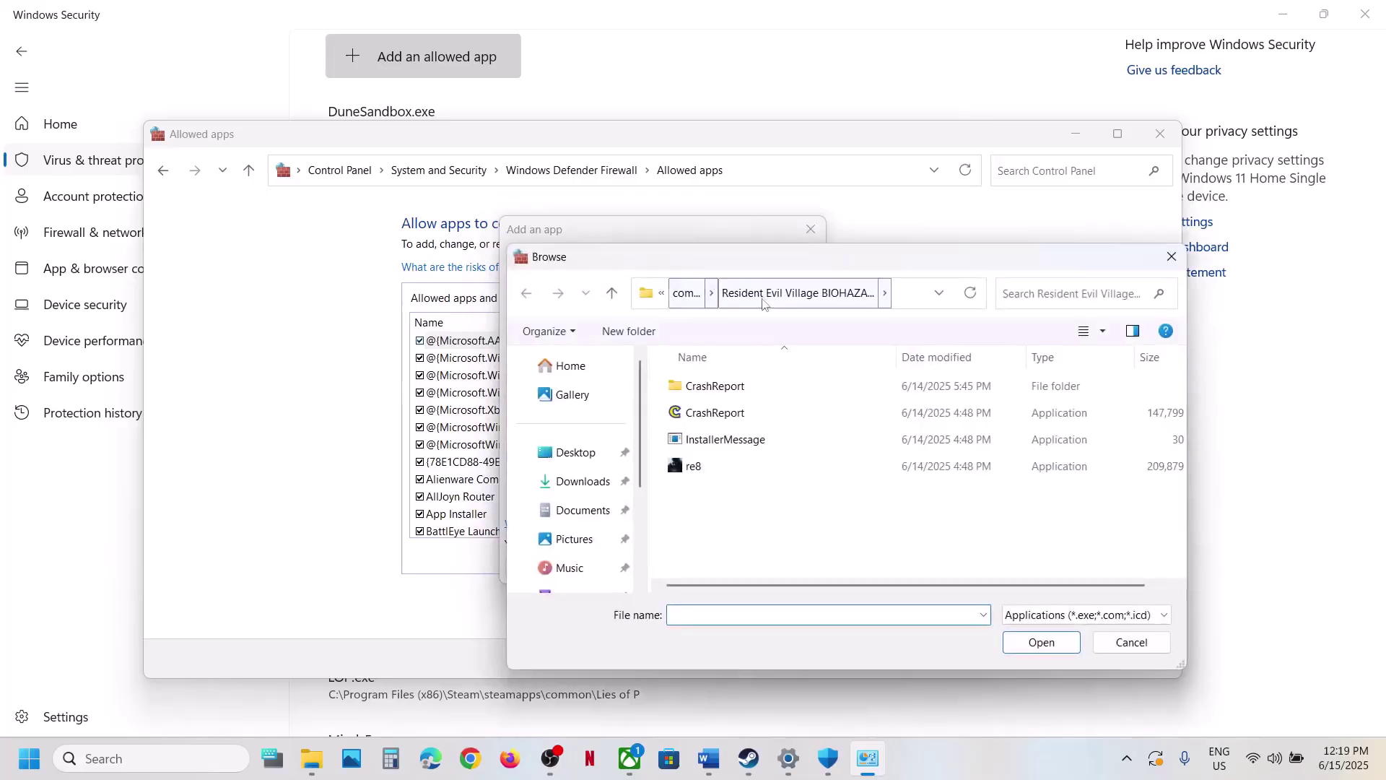
left_click(689, 292)
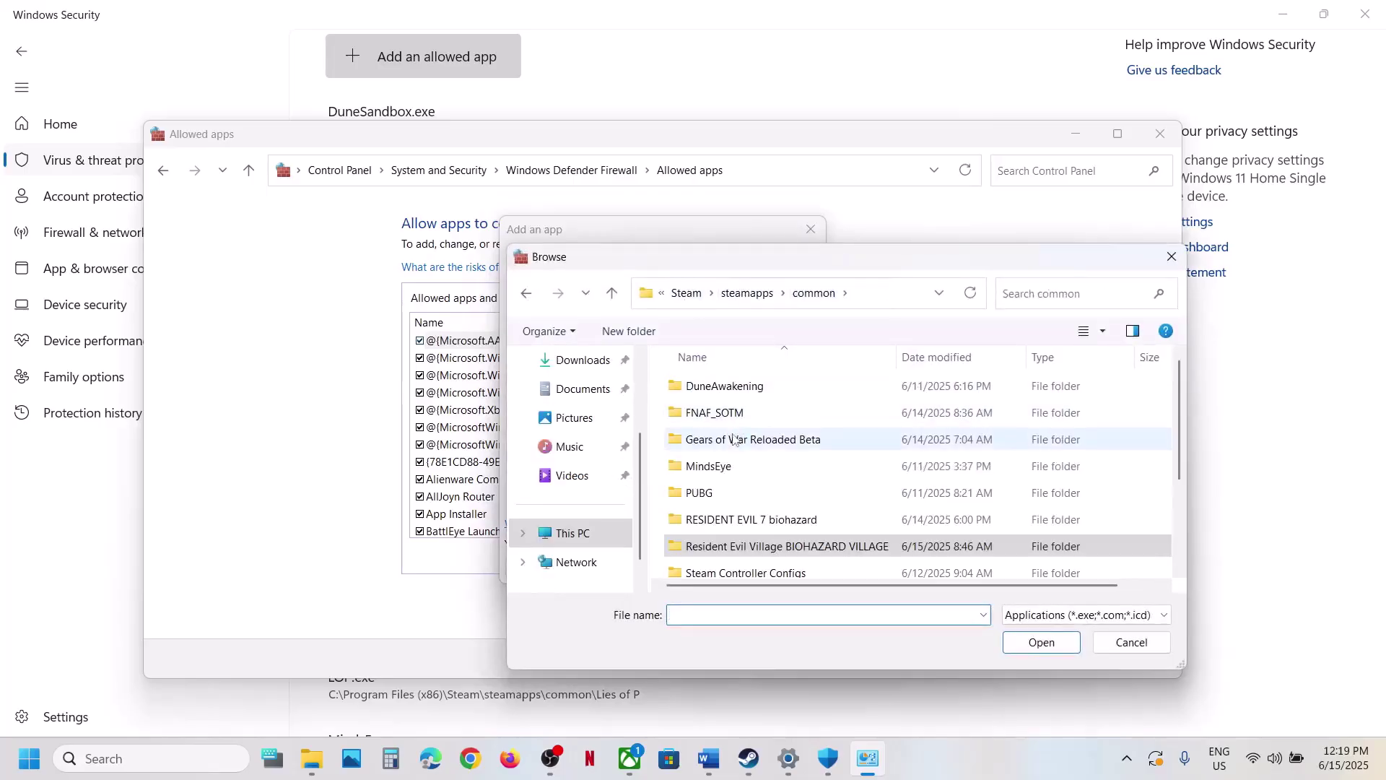
scroll(749, 511, "down", 2)
double_click(749, 512)
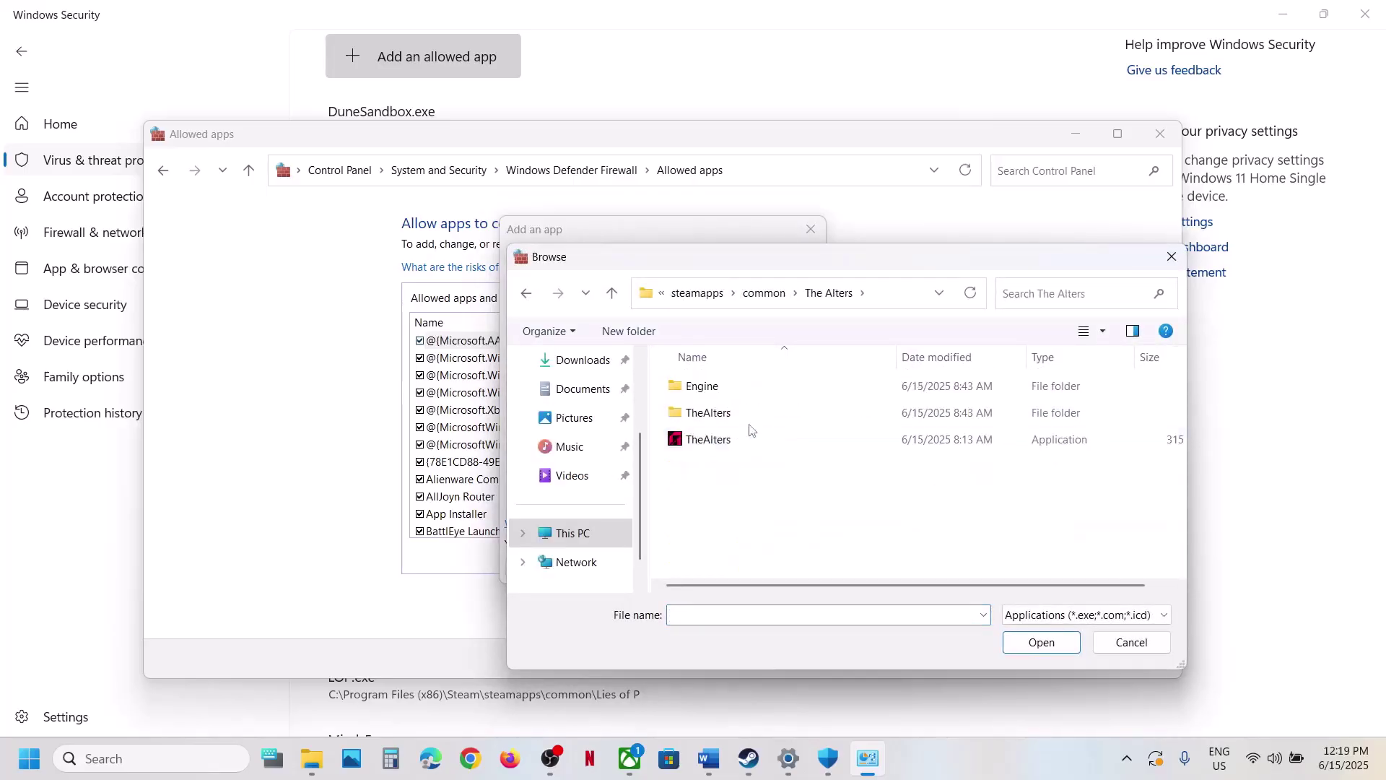
left_click(732, 439)
left_click(1034, 642)
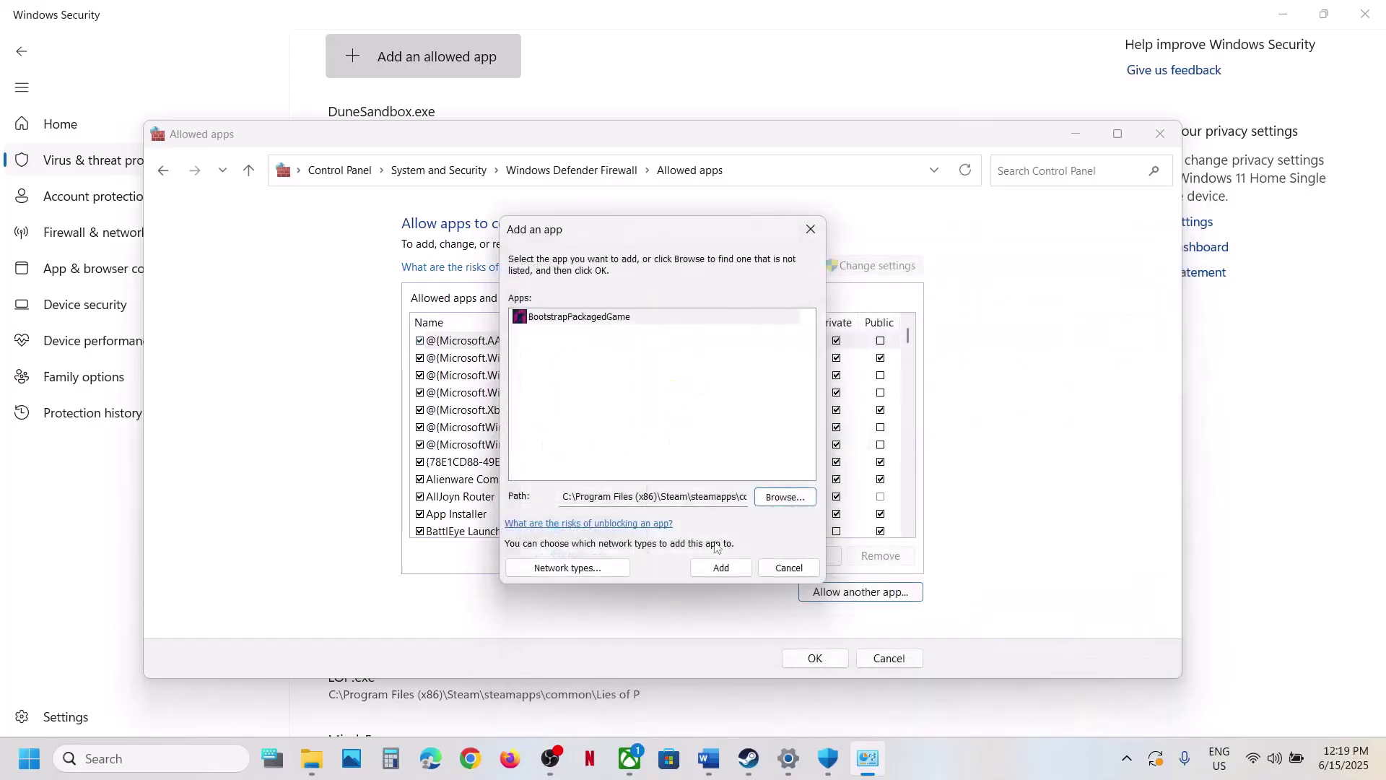
left_click(722, 568)
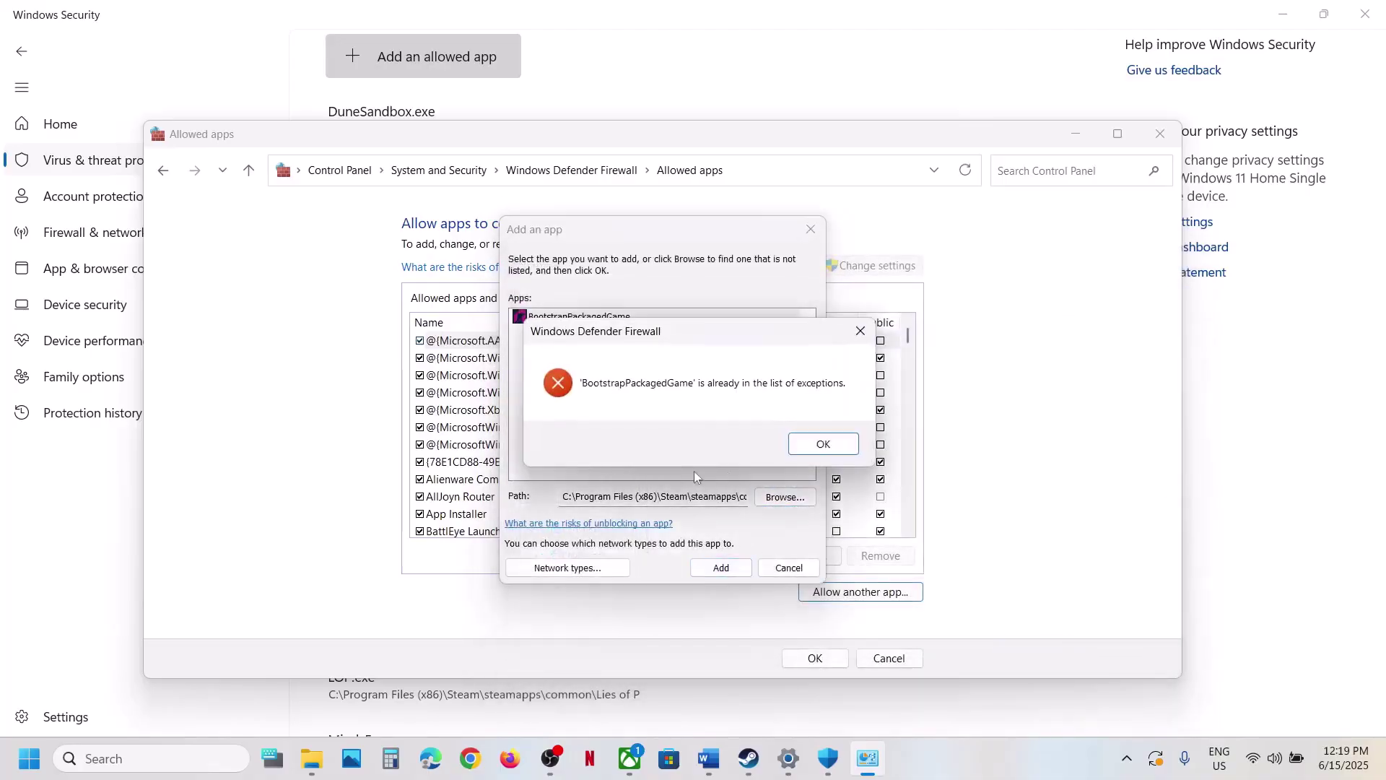
left_click(823, 444)
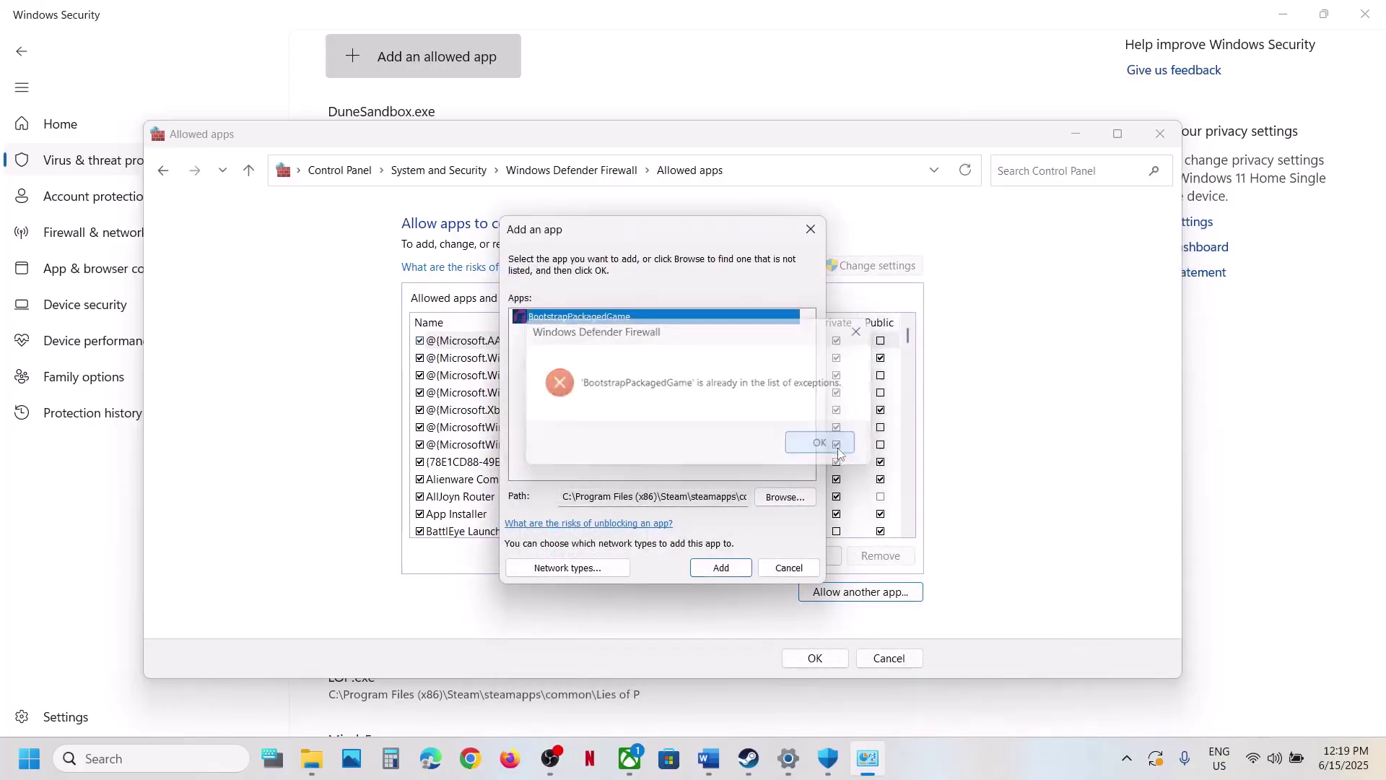
left_click(747, 570)
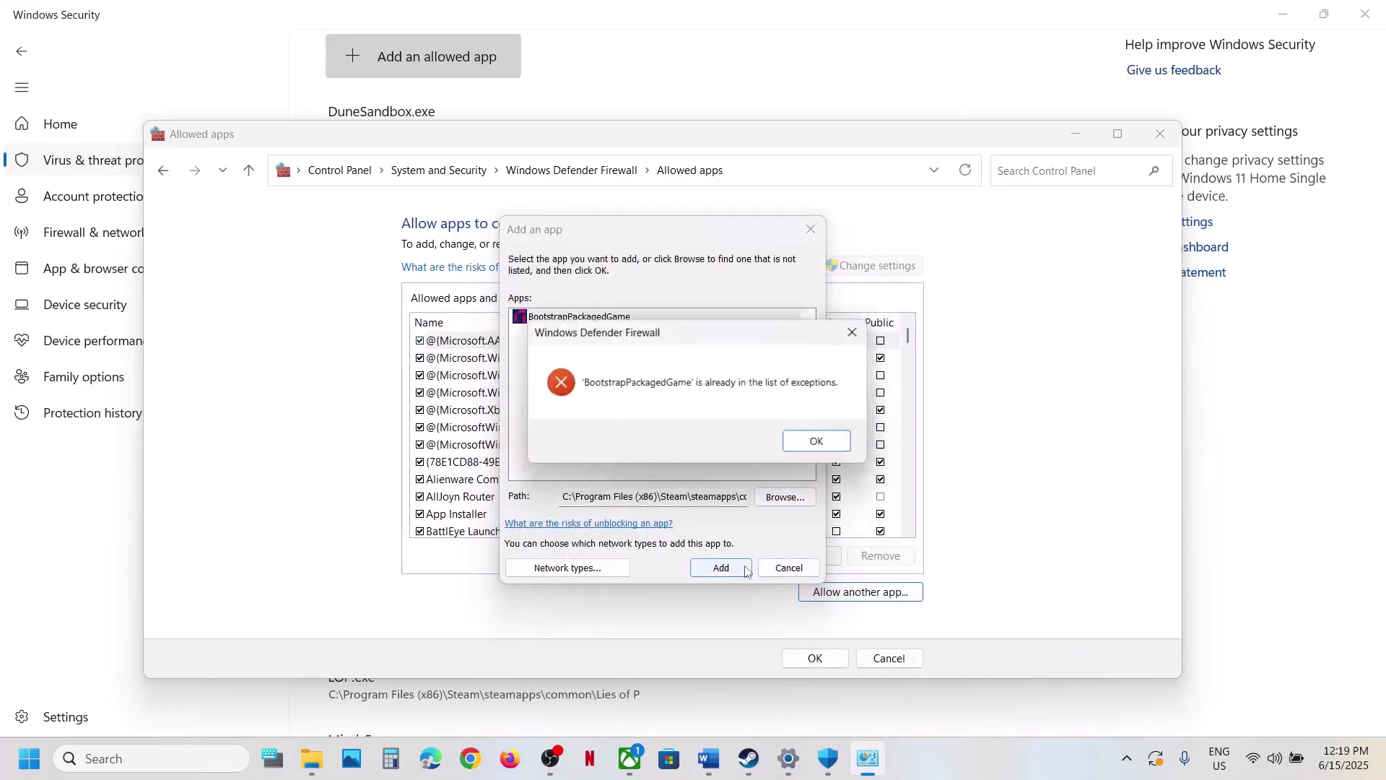
left_click(823, 442)
Step: Allow TheAlters-Win64-Shipping from the game's TheAlters\Binaries\Win64 folder through the firewall and save the allowed apps list
left_click(786, 497)
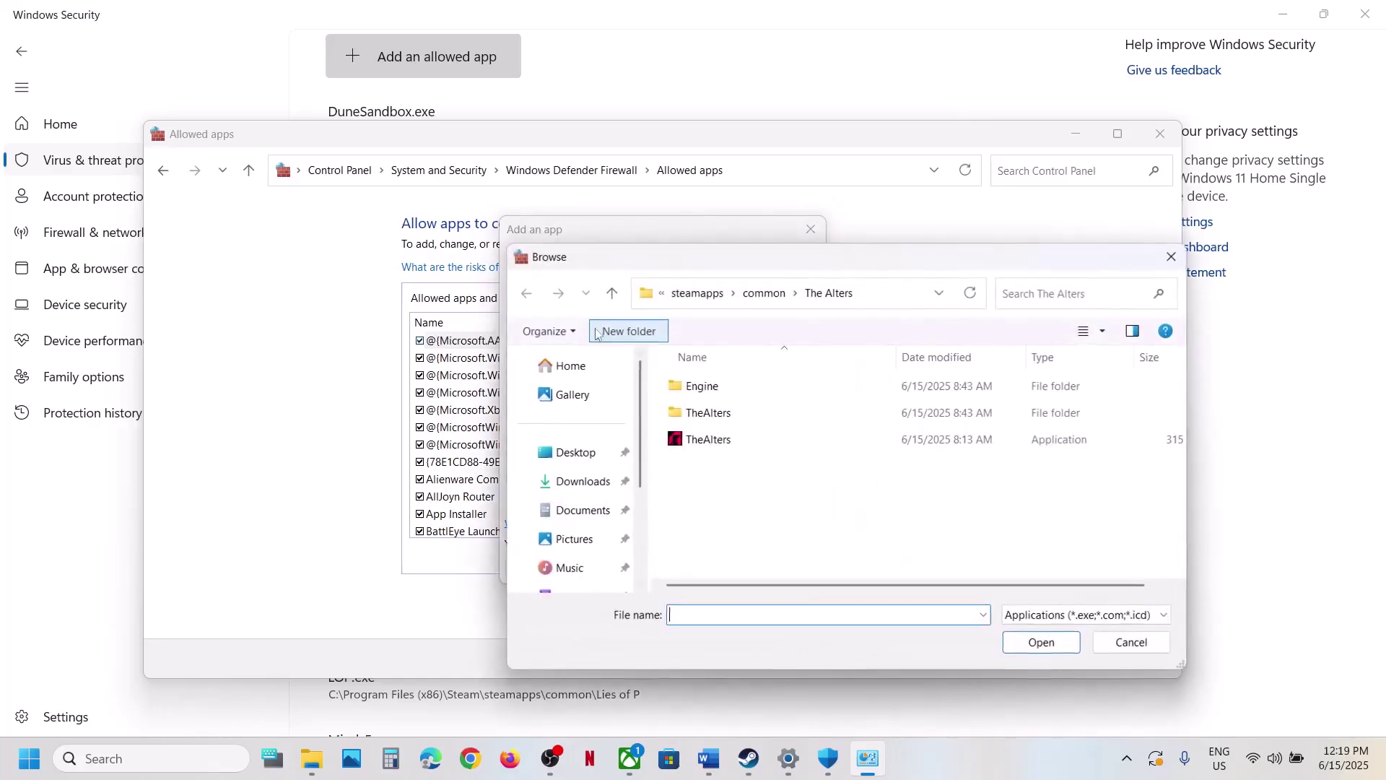
double_click(707, 410)
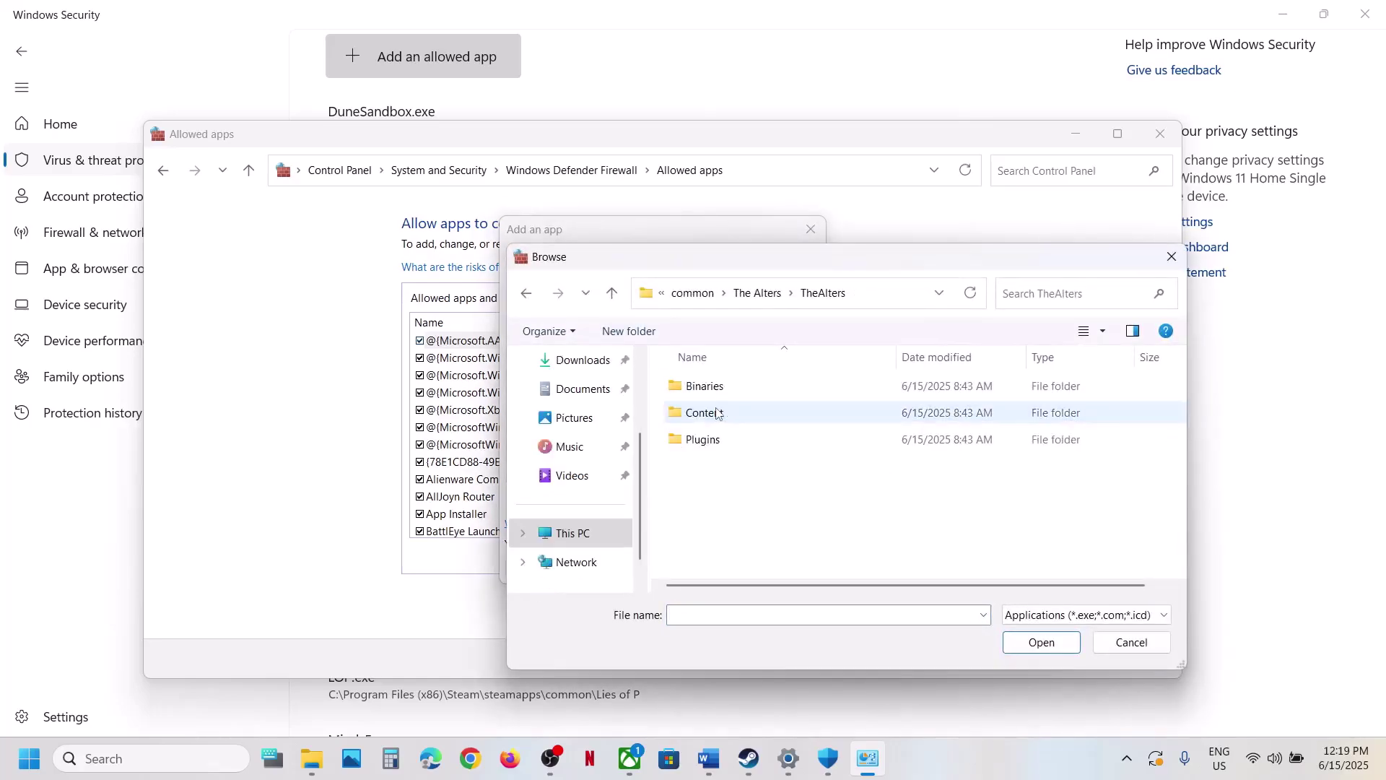
double_click(711, 388)
double_click(713, 395)
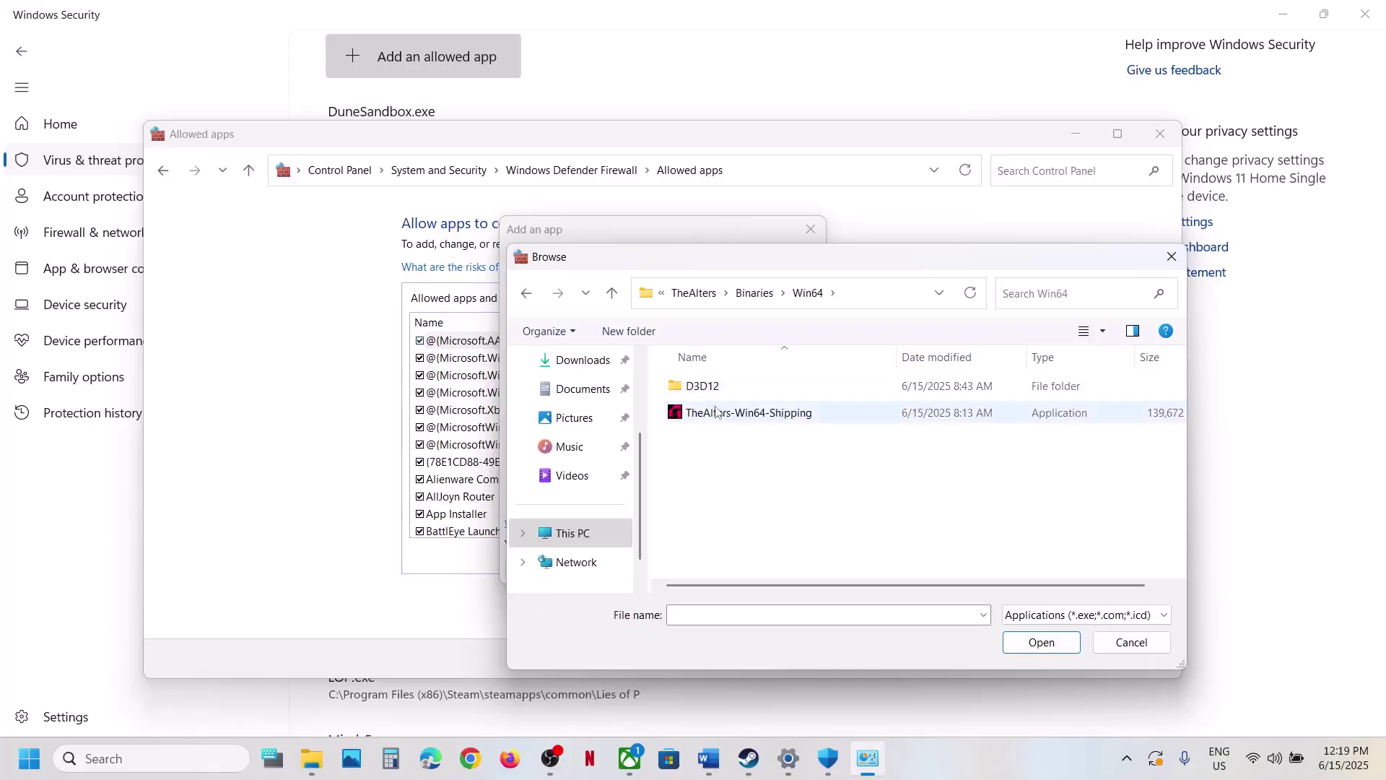
left_click(739, 413)
left_click(1042, 643)
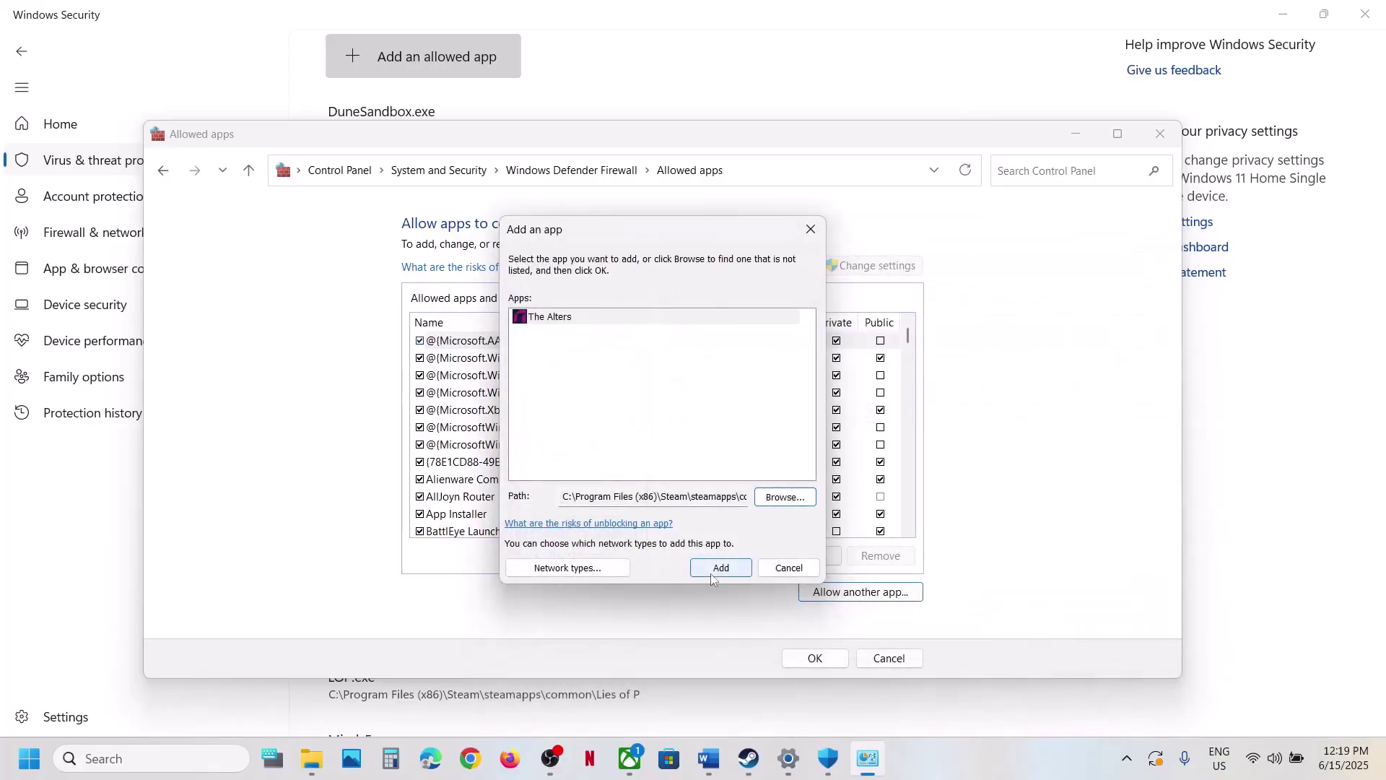
left_click(711, 570)
left_click(480, 516)
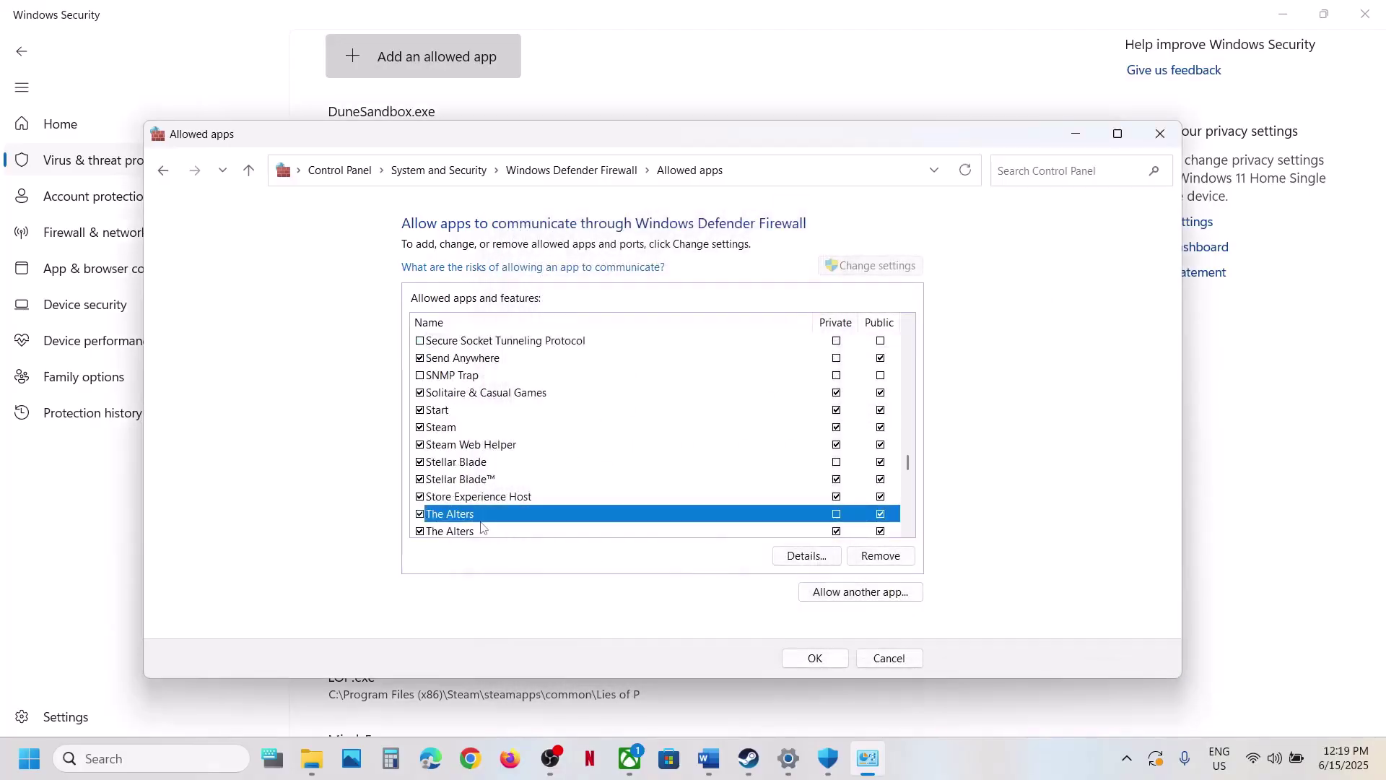
left_click(814, 658)
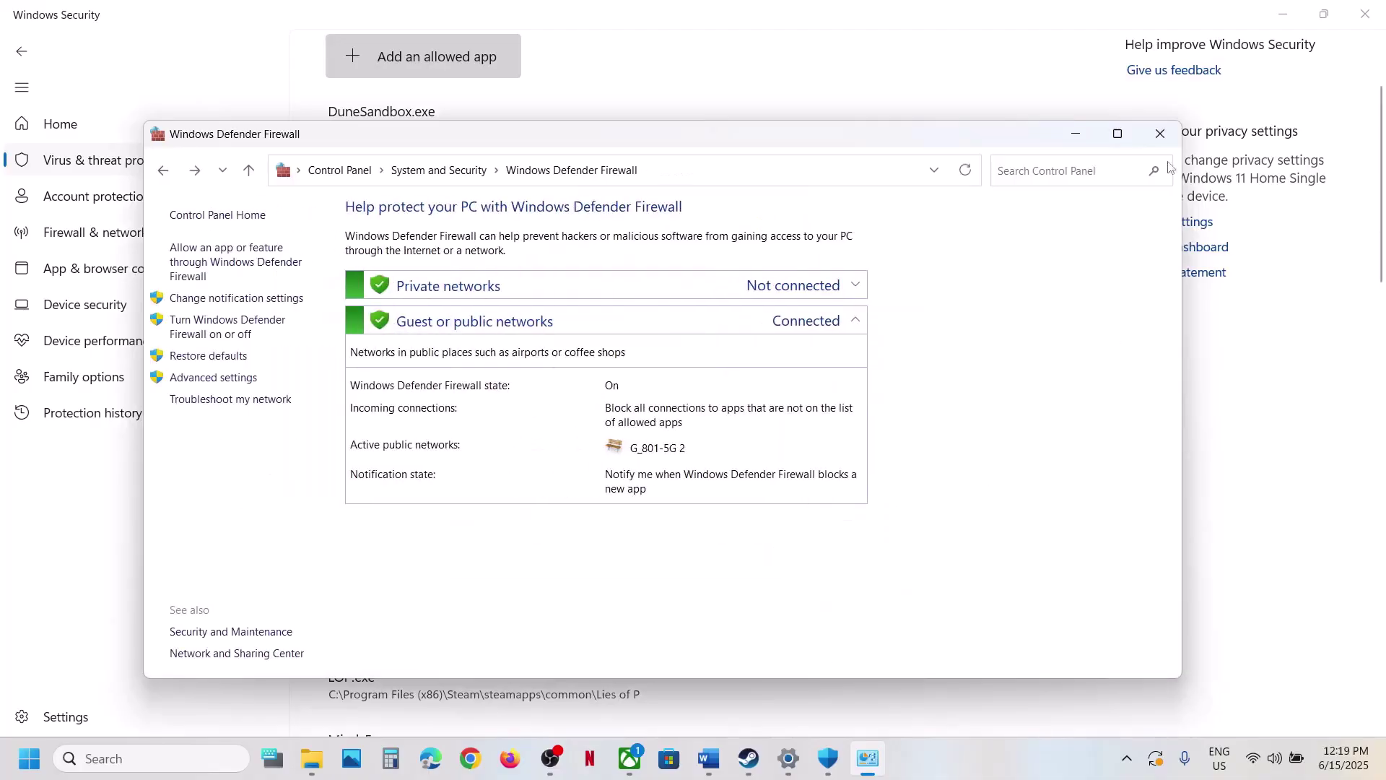
Step: Close the Windows Defender Firewall, Windows Security and Settings windows
left_click(1160, 133)
left_click(1365, 16)
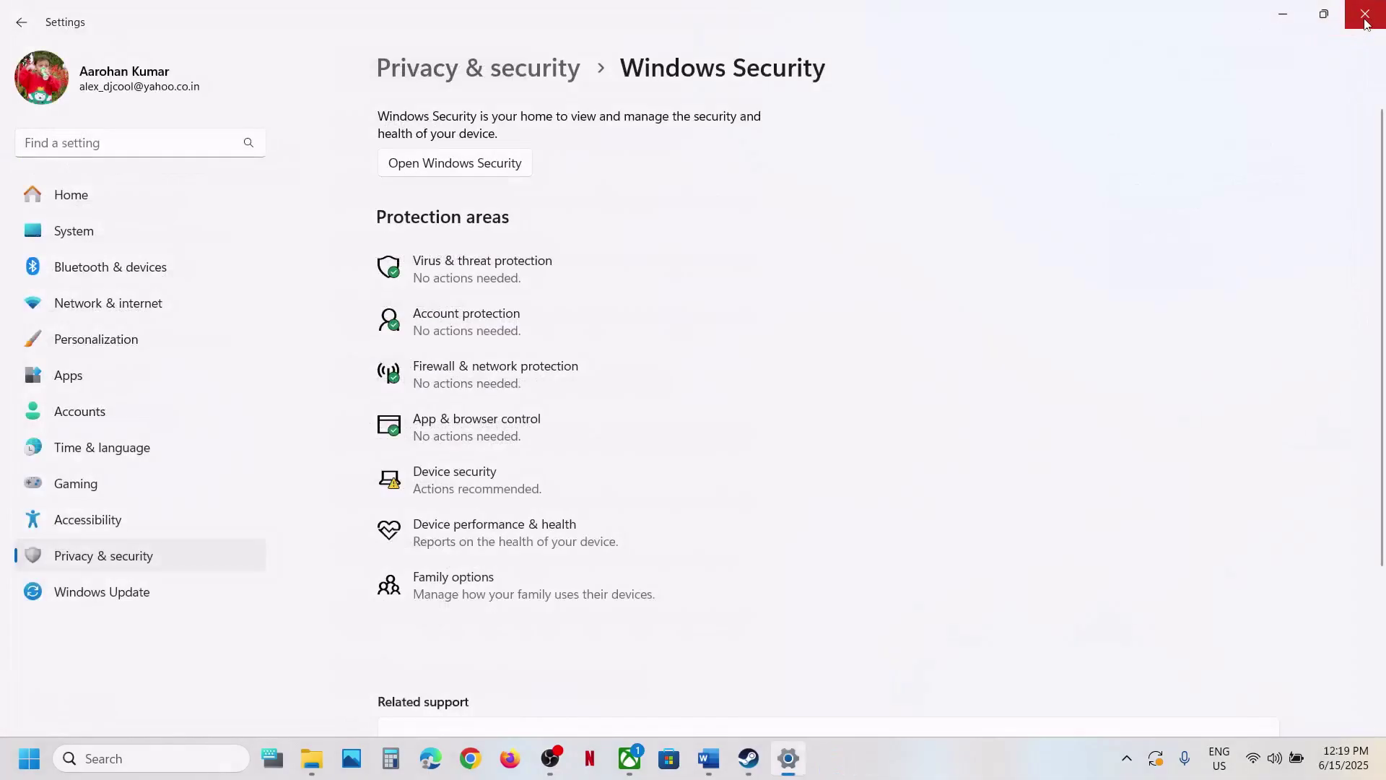
left_click(1365, 21)
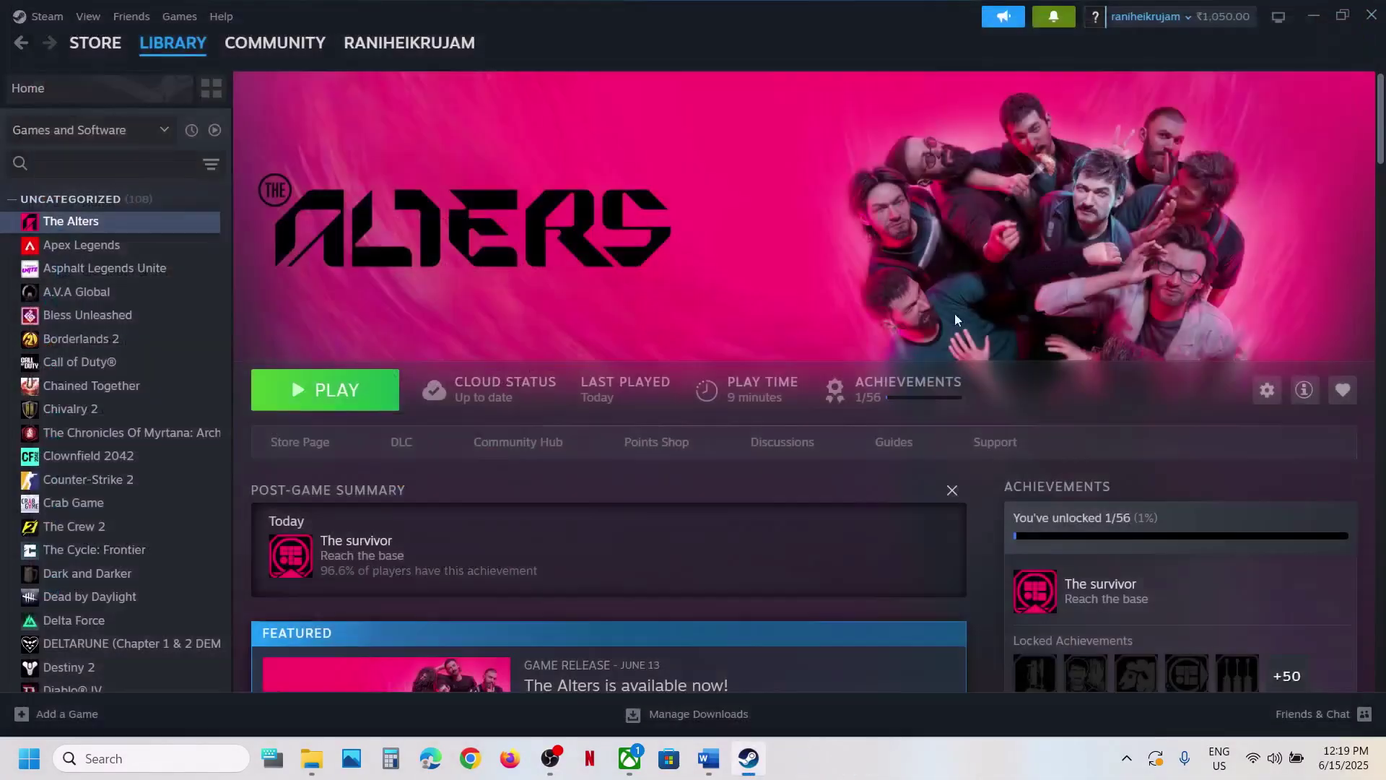
Step: Read Step 9 of the Word guide and view the file integrity verification option in The Alters' Steam properties
left_click(708, 758)
scroll(620, 498, "down", 5)
scroll(620, 495, "up", 1)
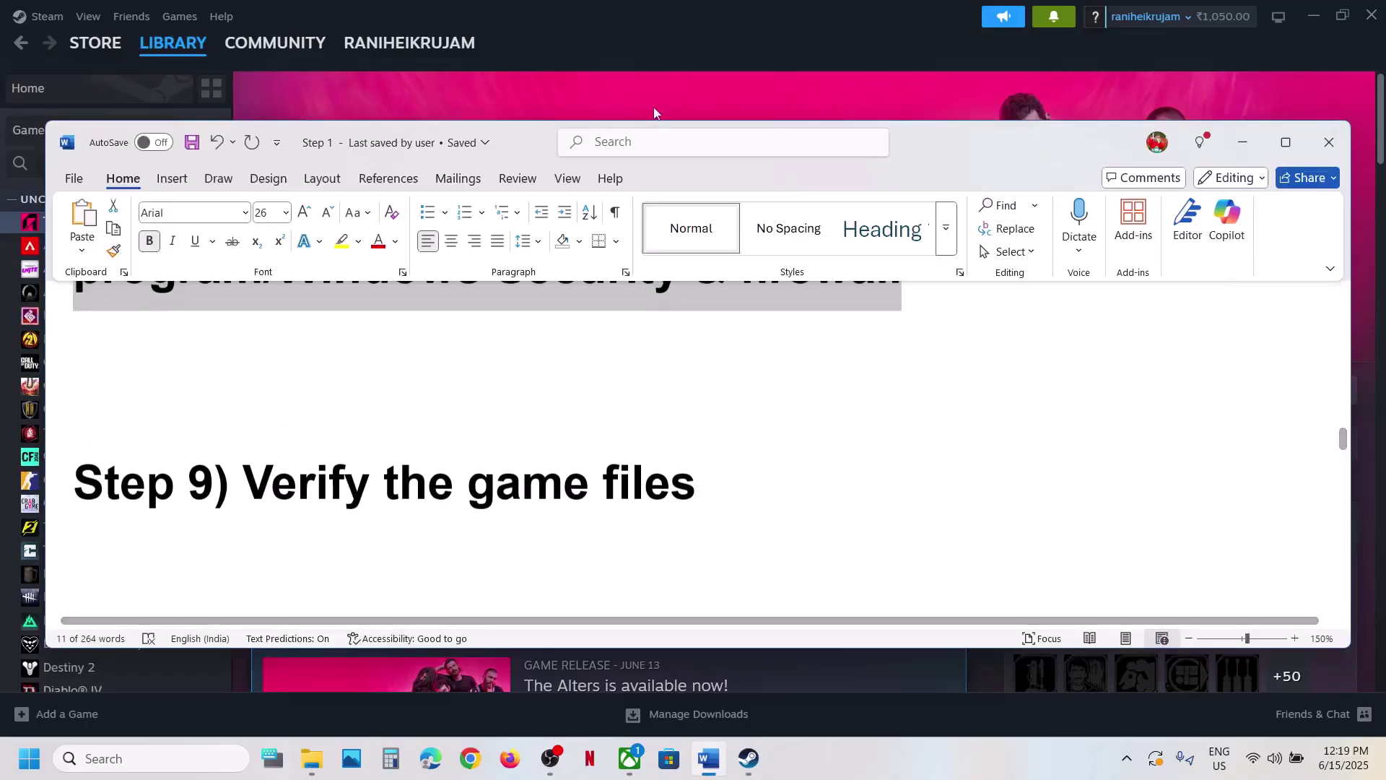
left_click(653, 107)
right_click(150, 216)
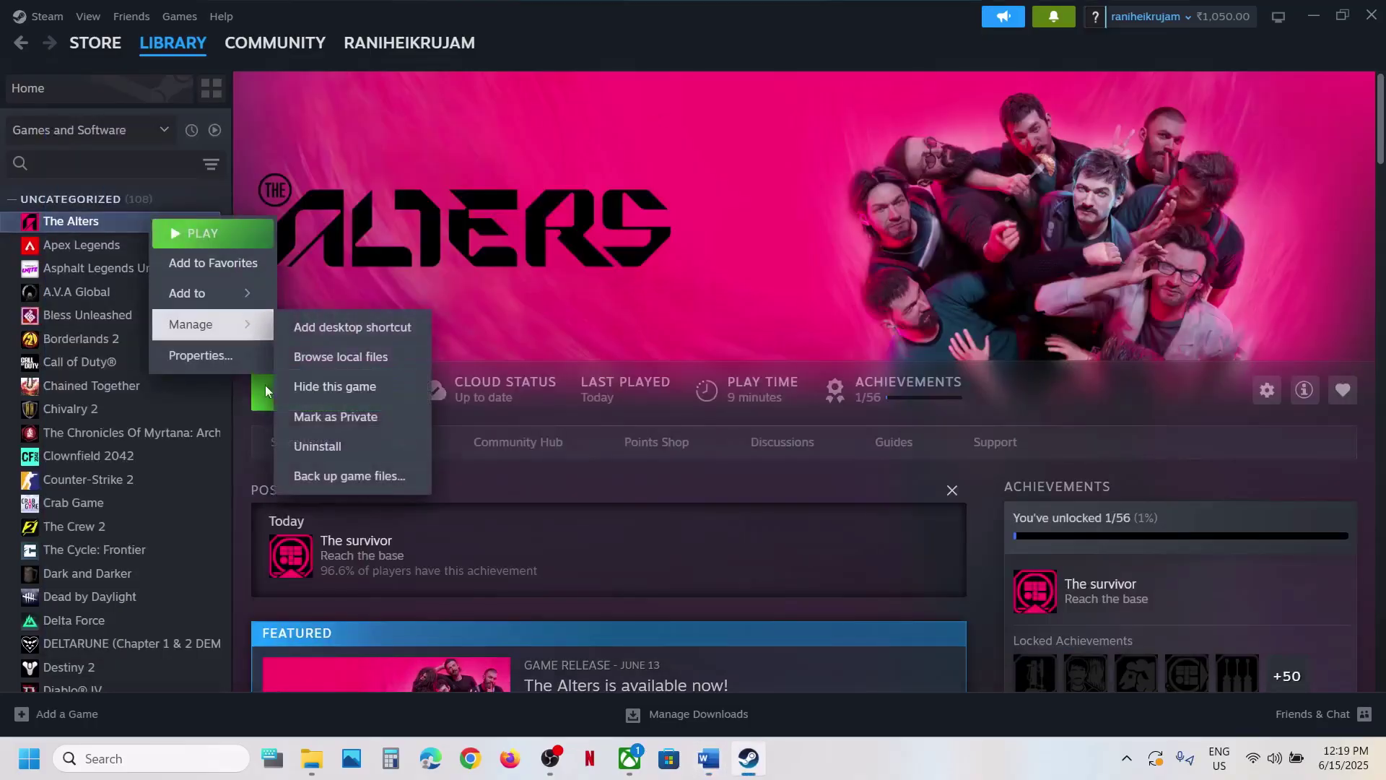
left_click(229, 356)
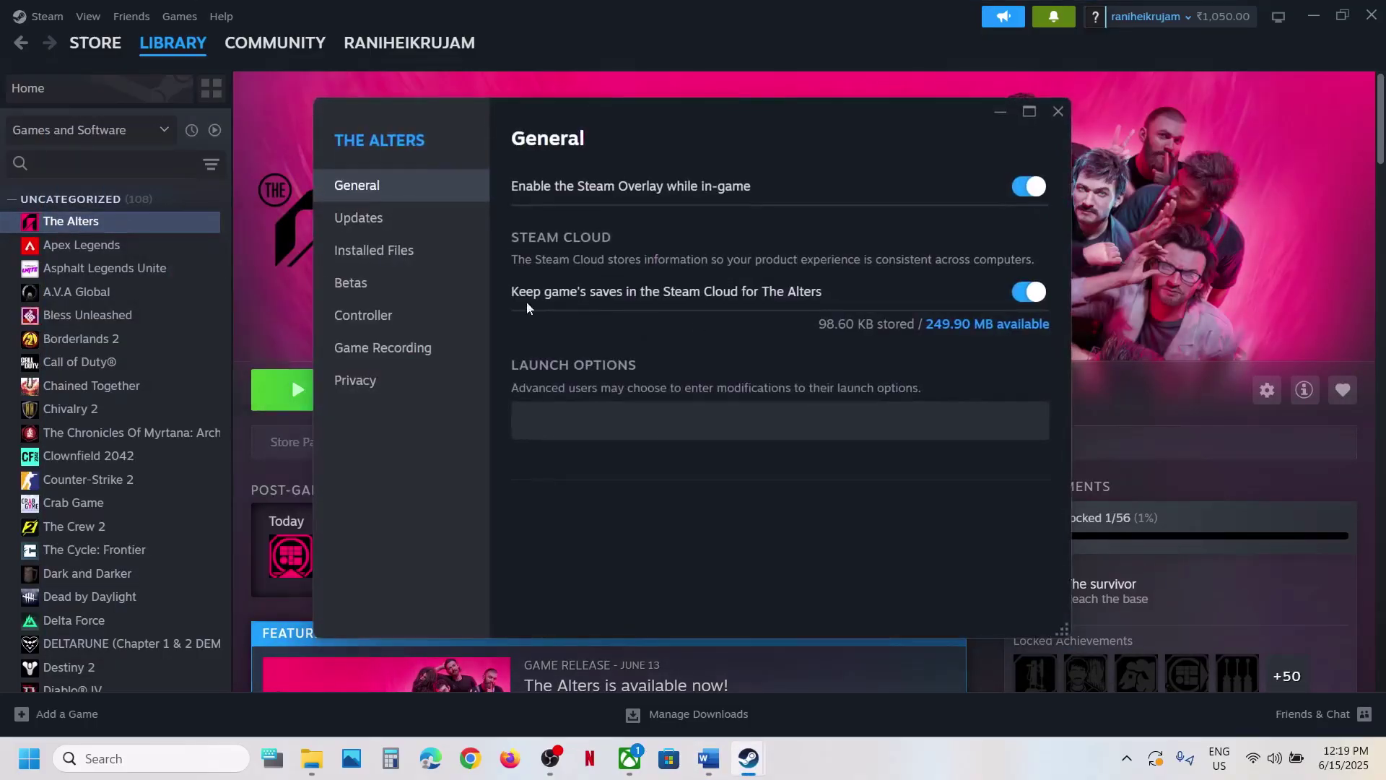
left_click(426, 261)
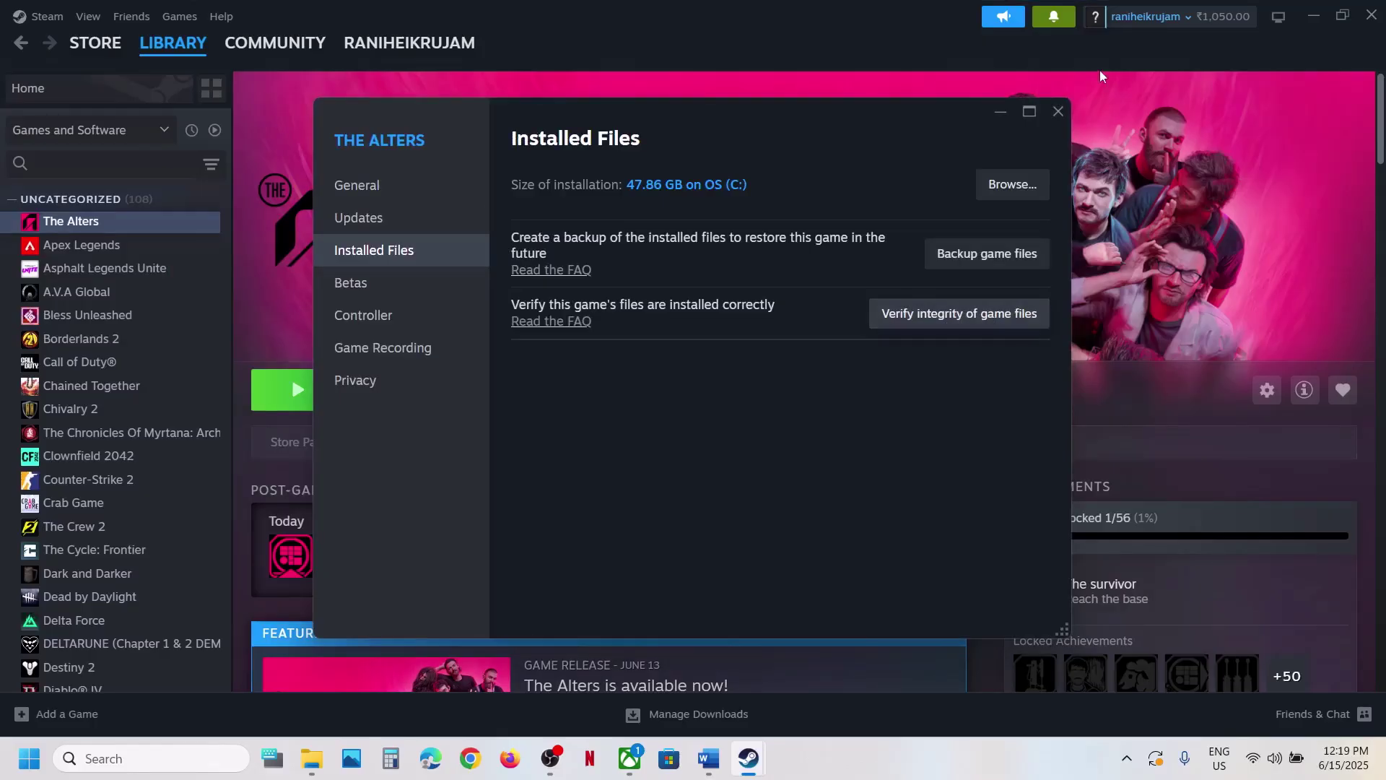
left_click(1061, 107)
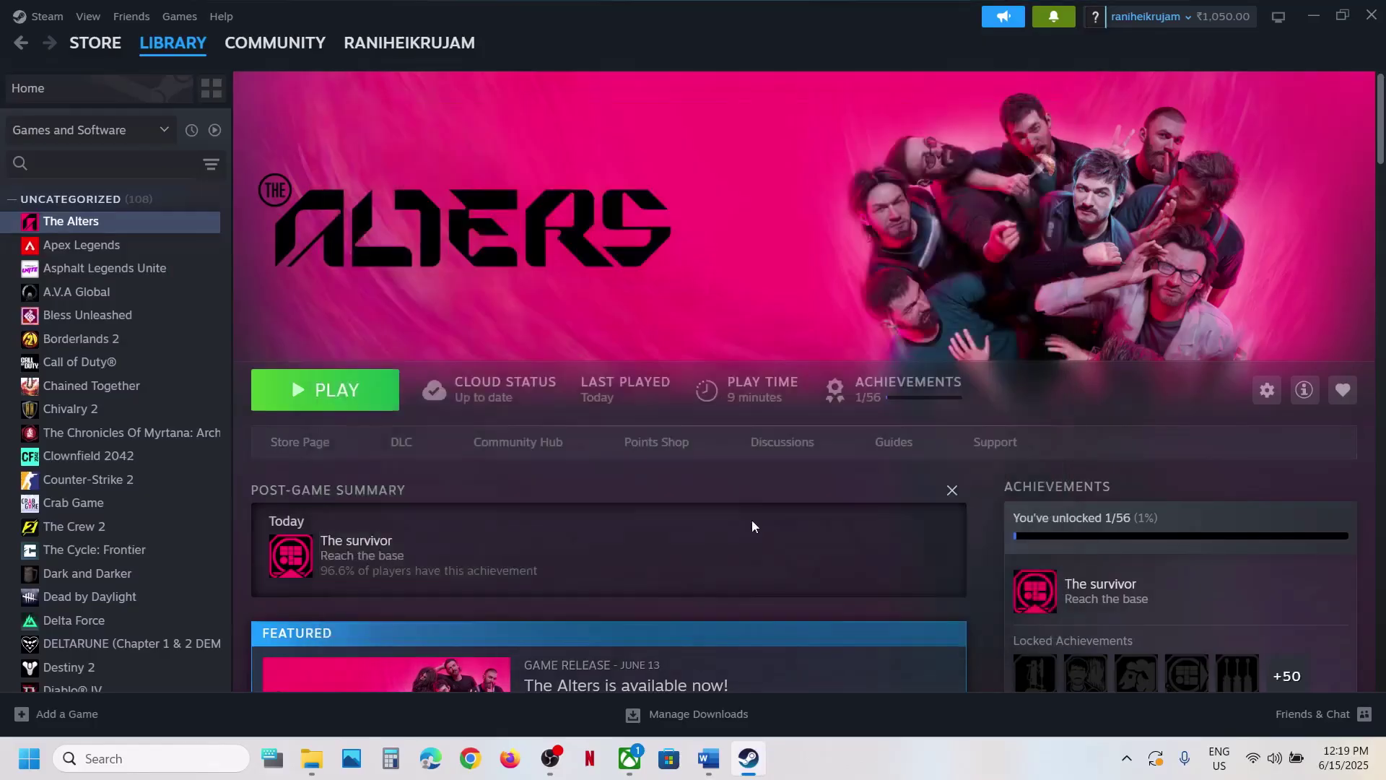
Step: Switch to the Xbox app and view the Verify and Repair option in The Alters' file management settings
left_click(629, 758)
right_click(163, 323)
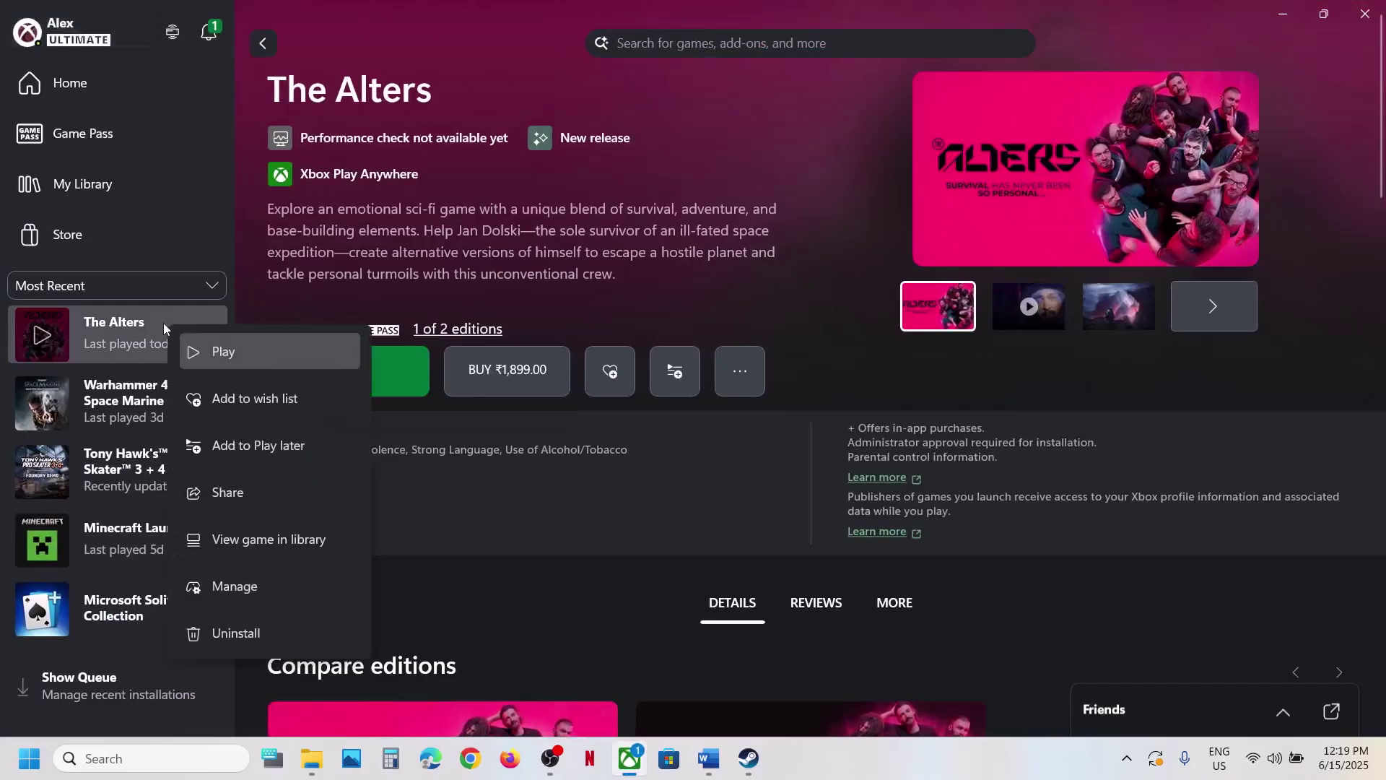
left_click(232, 587)
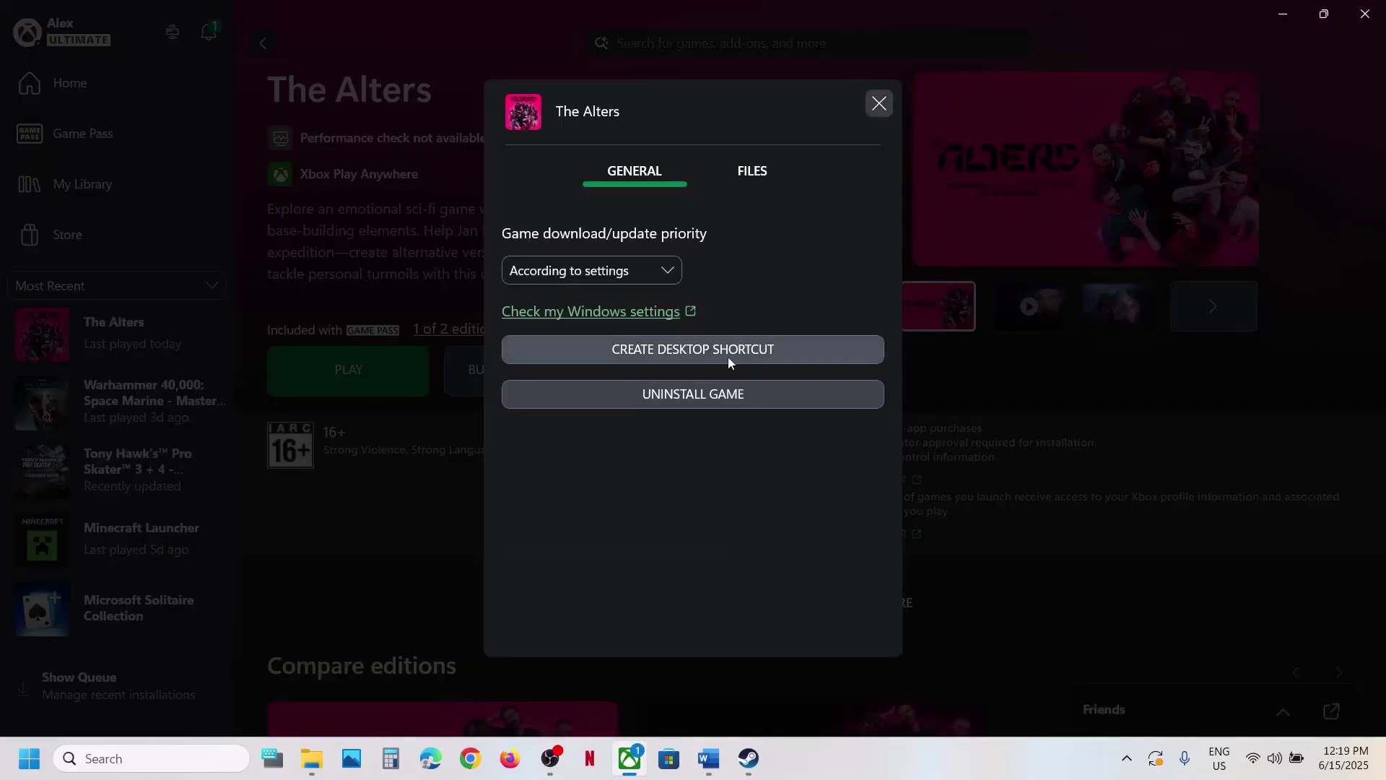
left_click(748, 177)
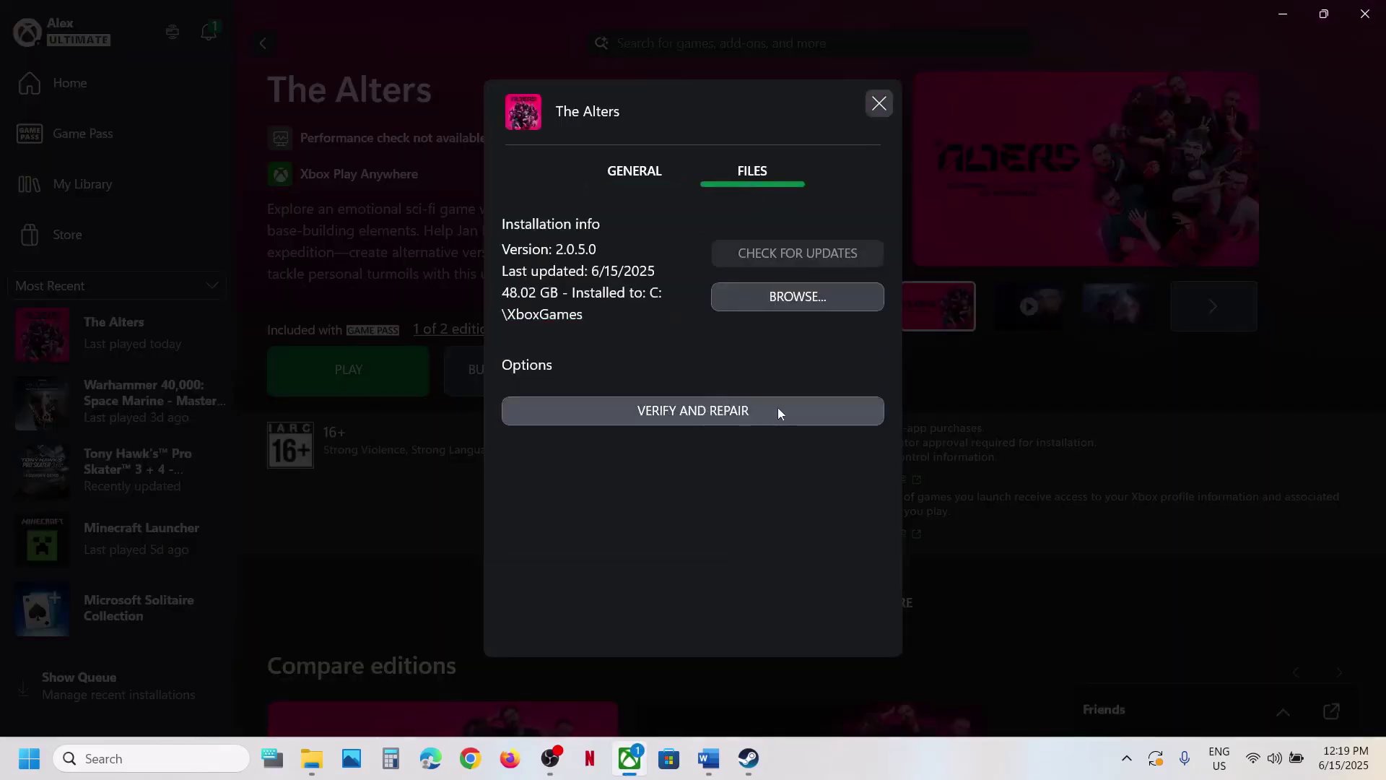
left_click(879, 104)
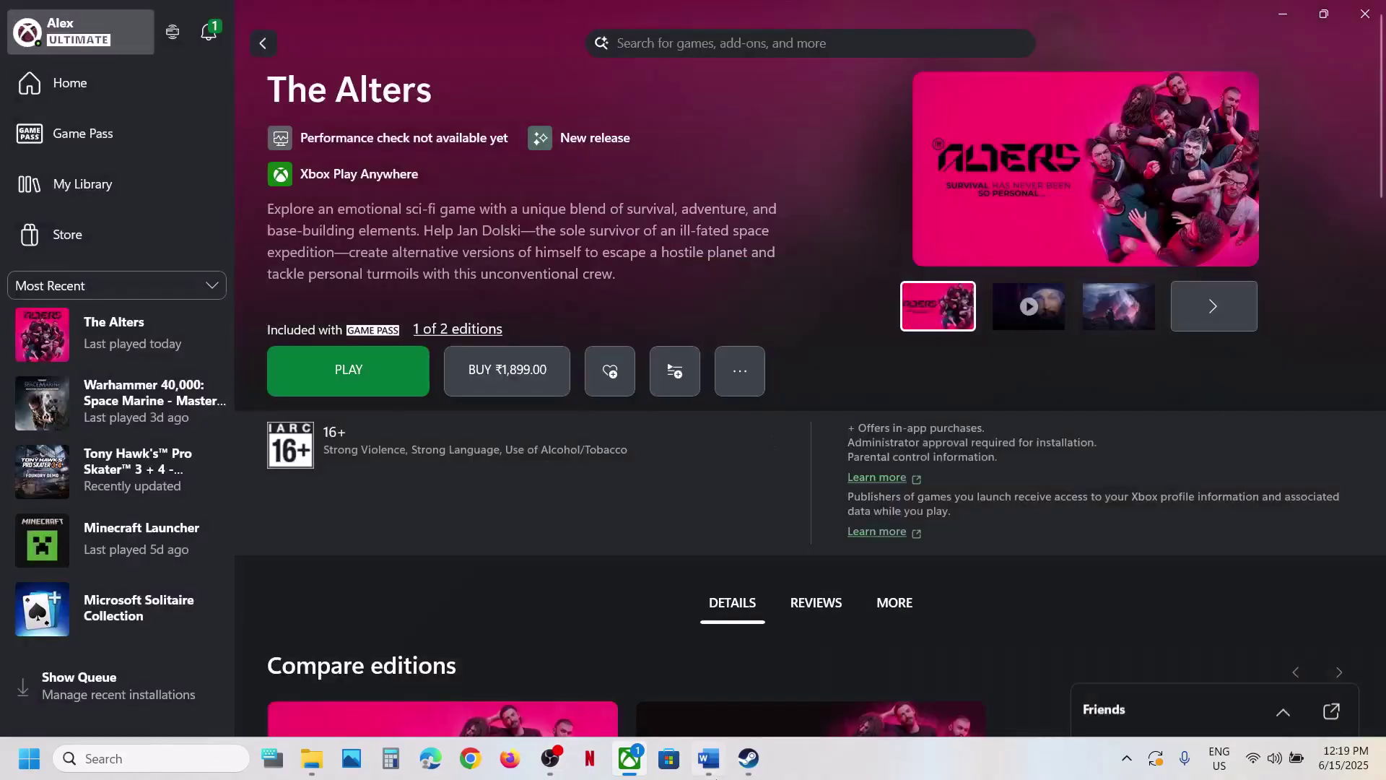
Step: Read Step 10 of the Word guide and view the power plans under Power Options in Control Panel
left_click(708, 758)
scroll(586, 466, "down", 4)
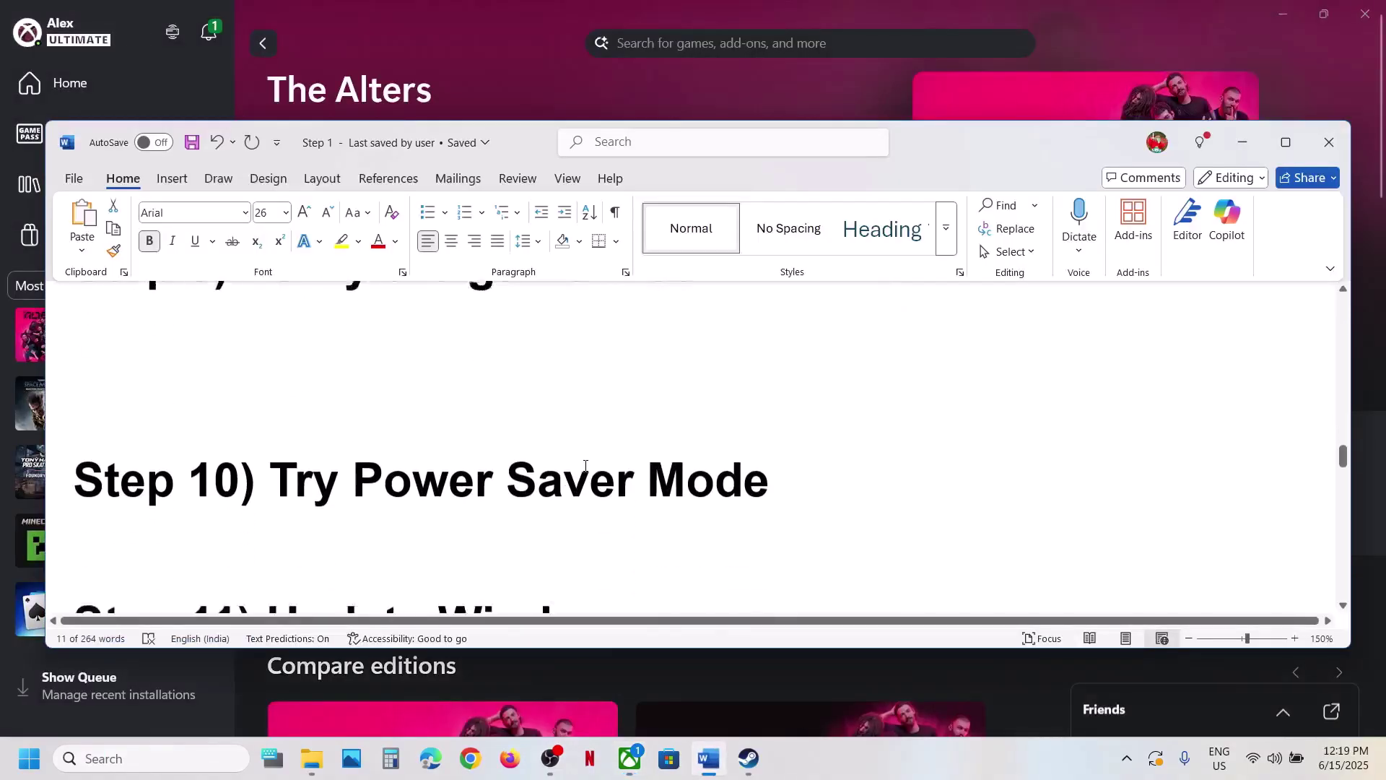
scroll(674, 511, "up", 2)
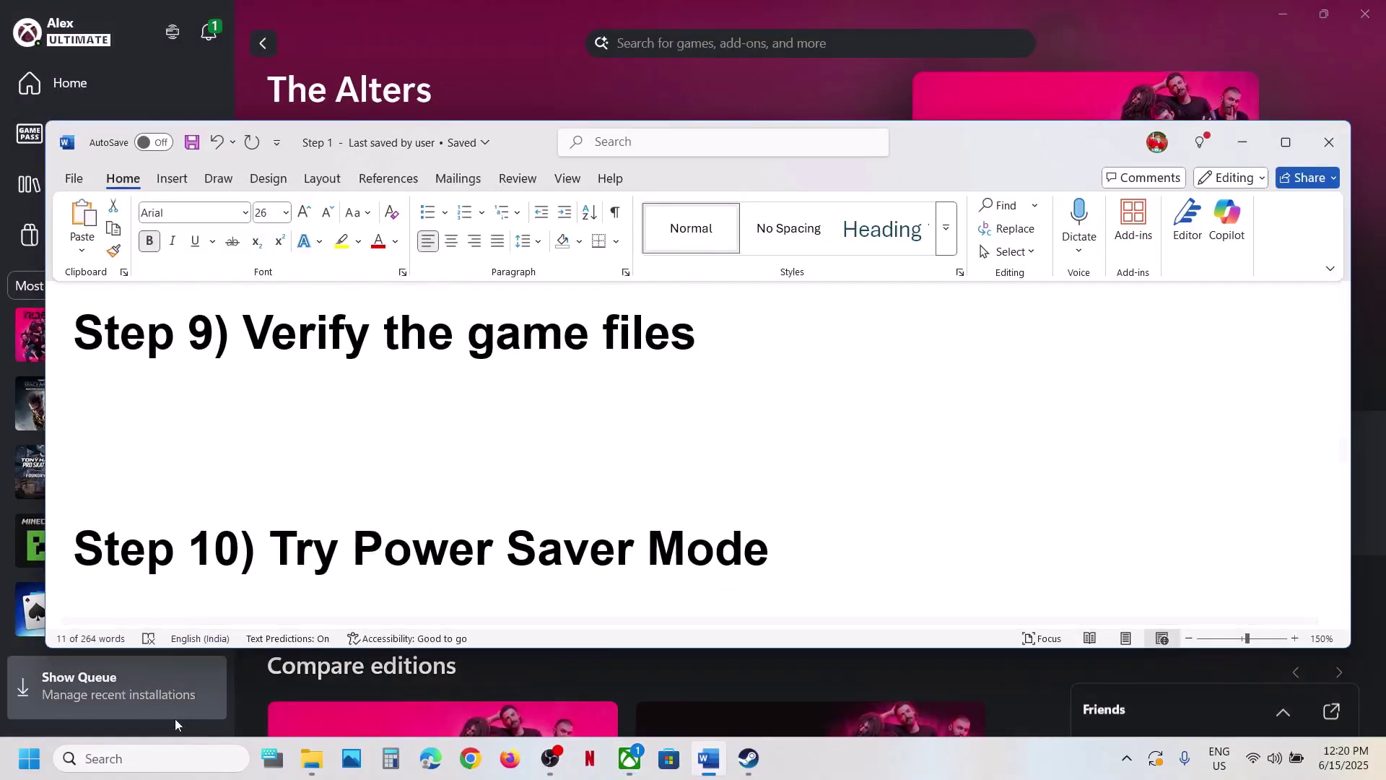
left_click(145, 758)
type("control")
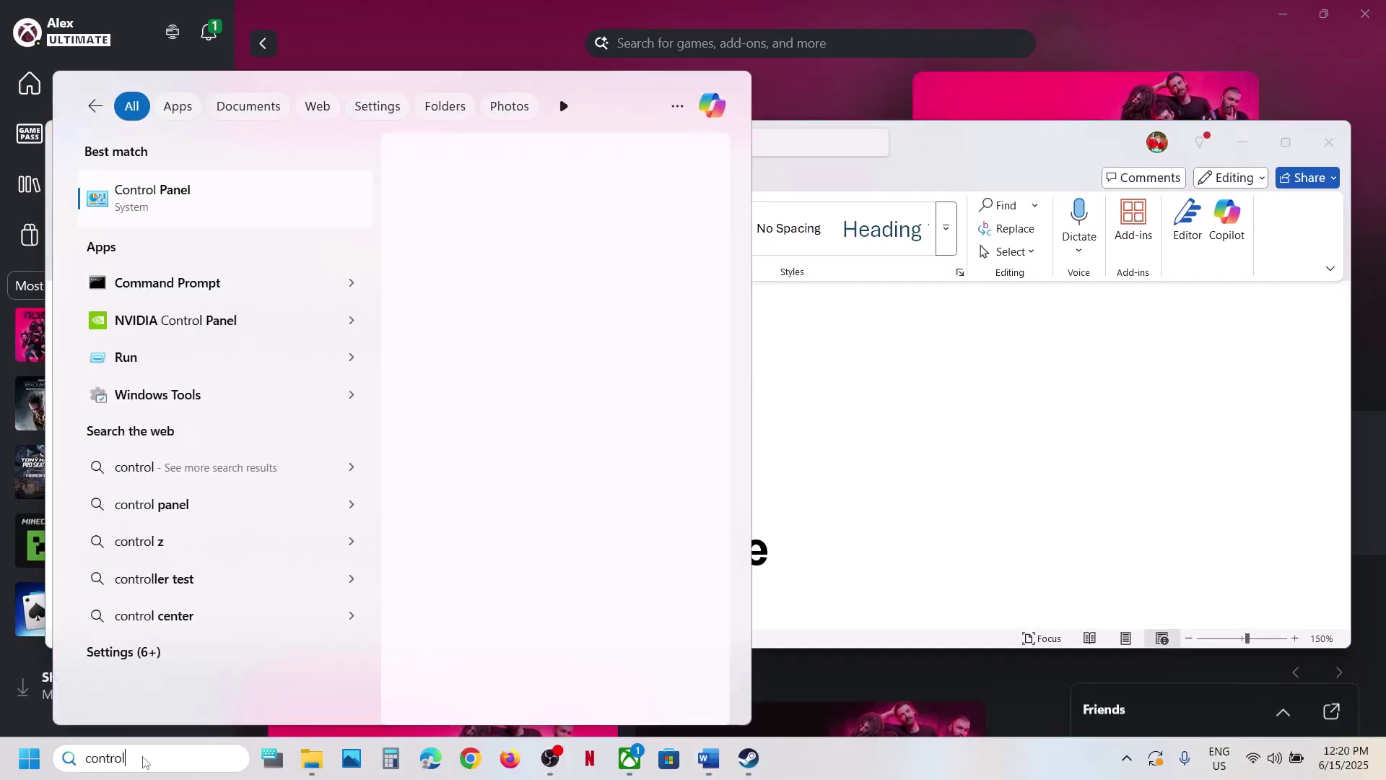
key("Return")
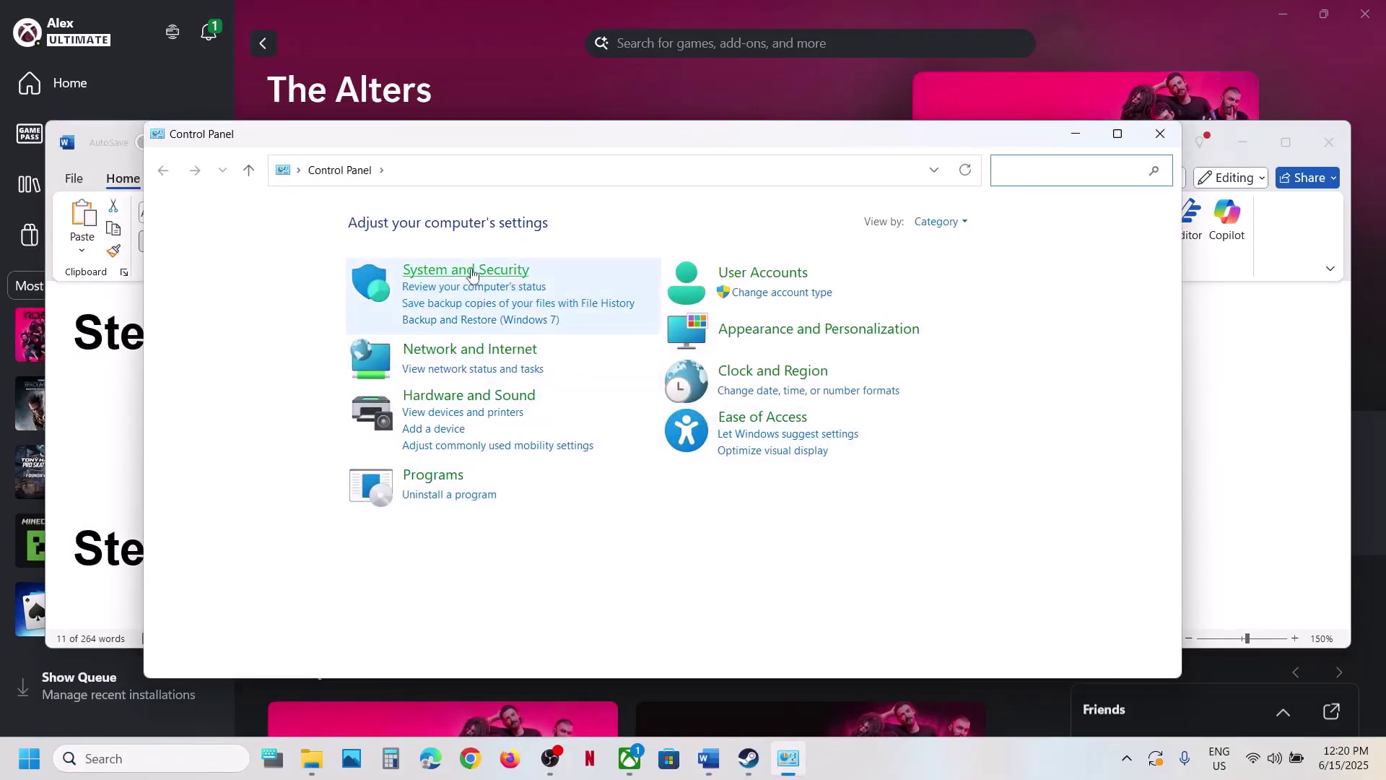
left_click(432, 271)
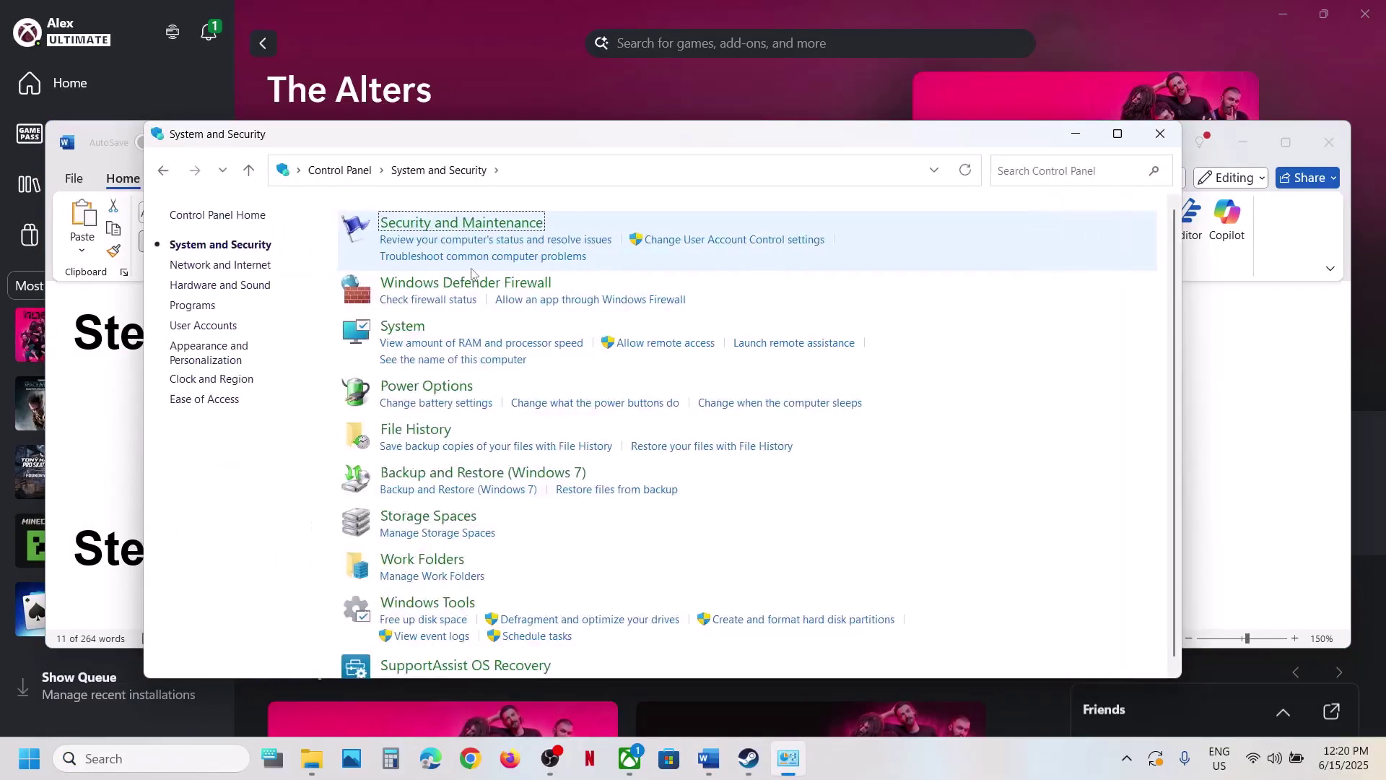
left_click(427, 386)
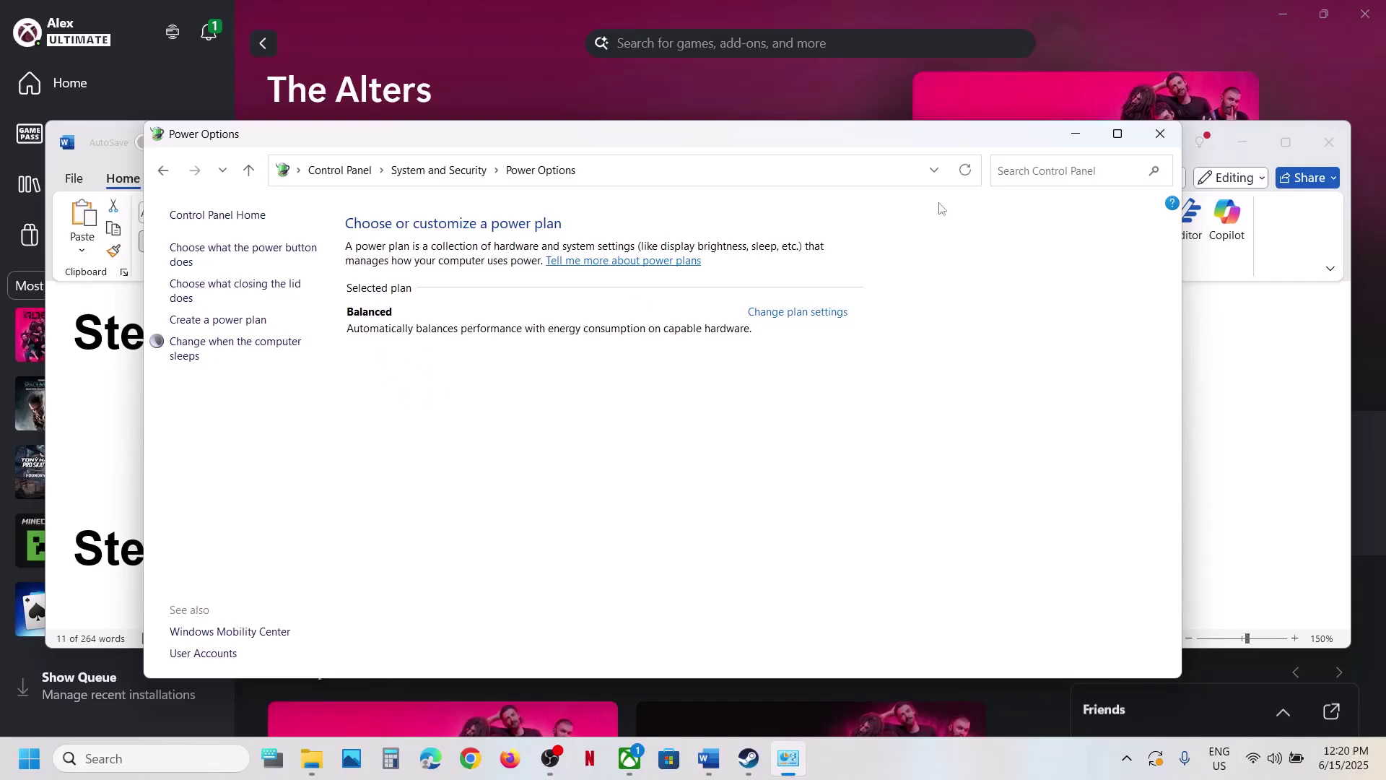
left_click(1160, 134)
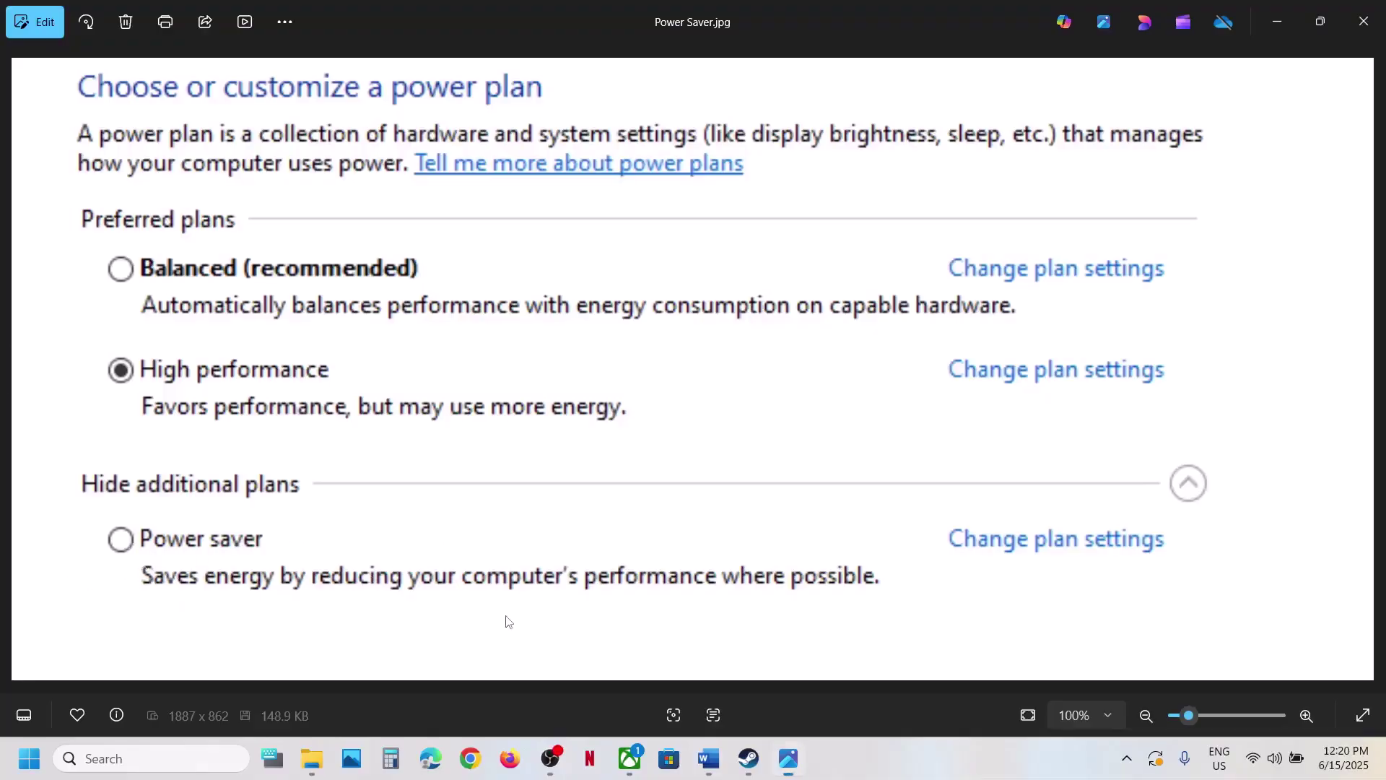
Step: Show the Intel Extreme Tuning Utility image in Photos and examine its Performance Core Ratio setting enlarged
key("Left")
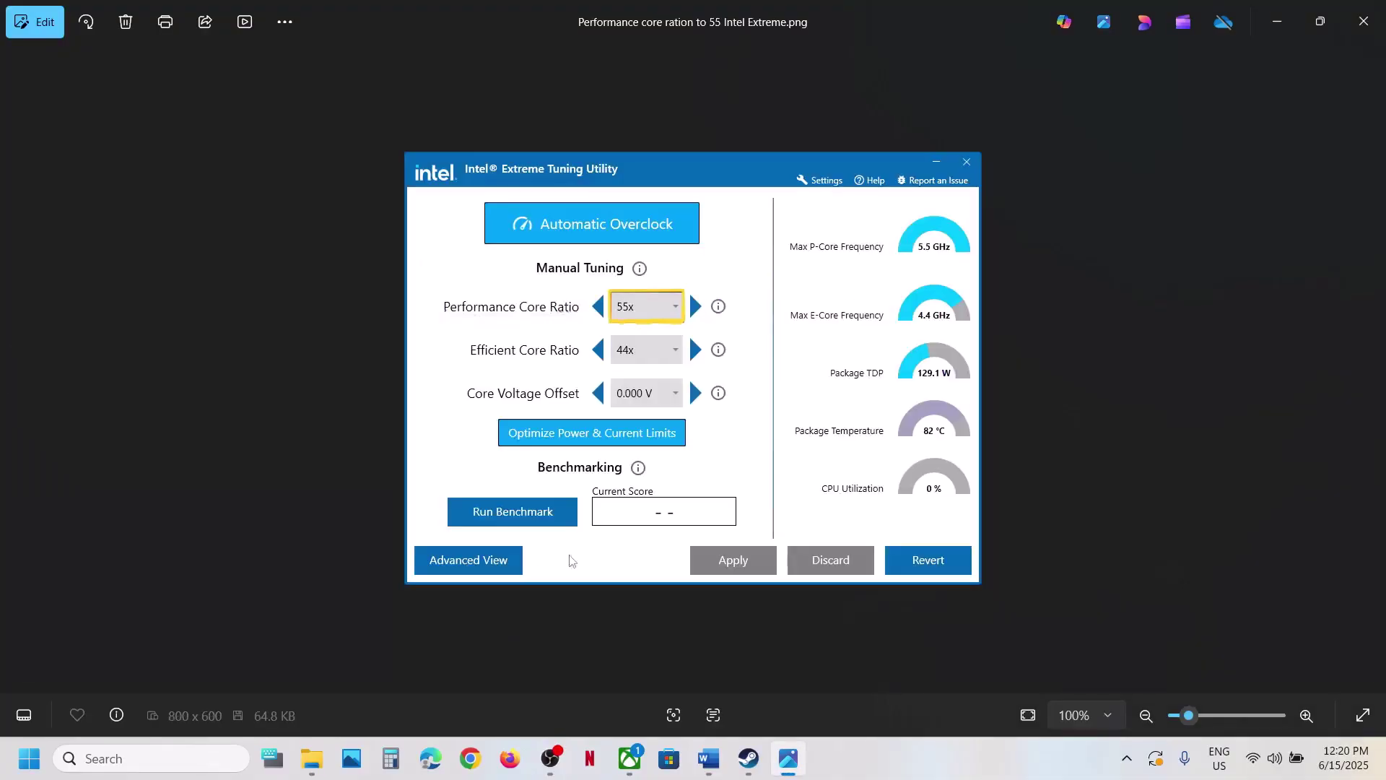
scroll(558, 199, "up", 5)
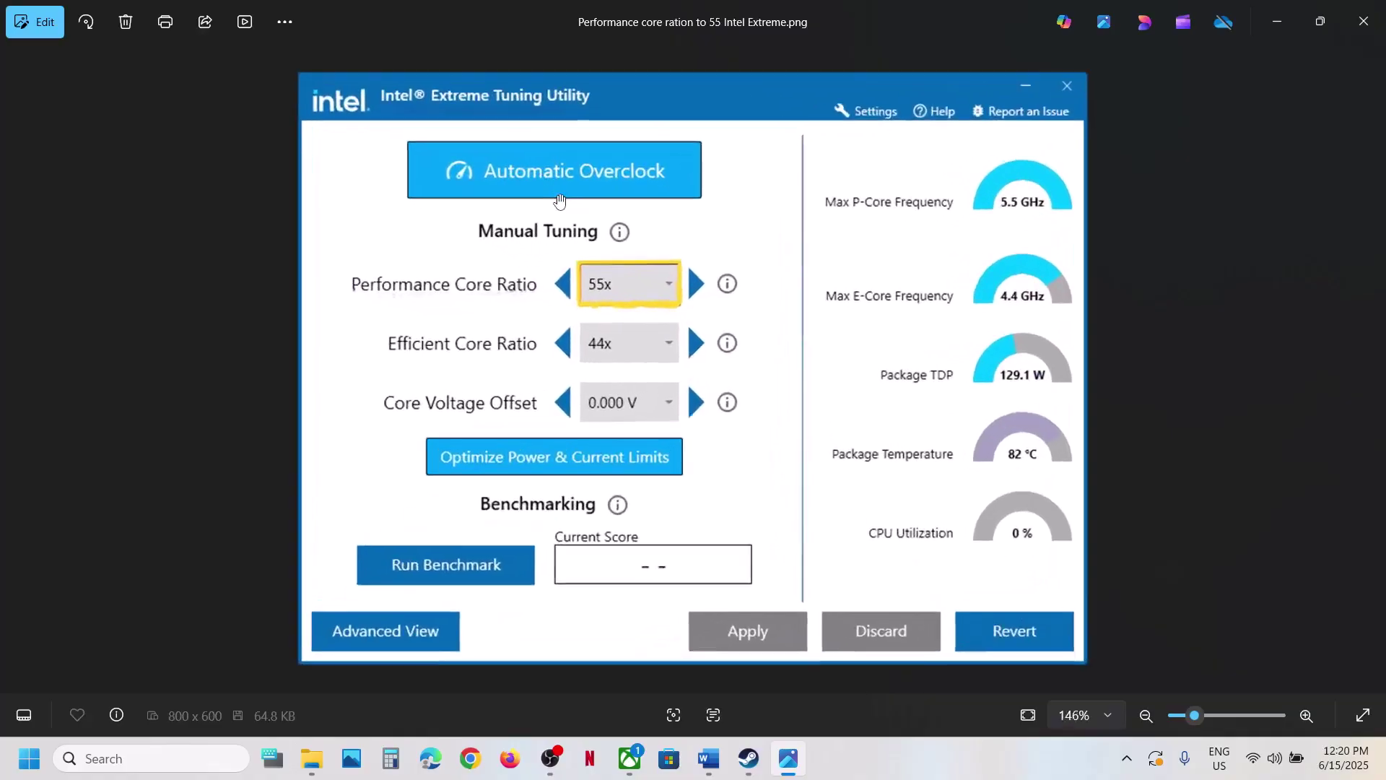
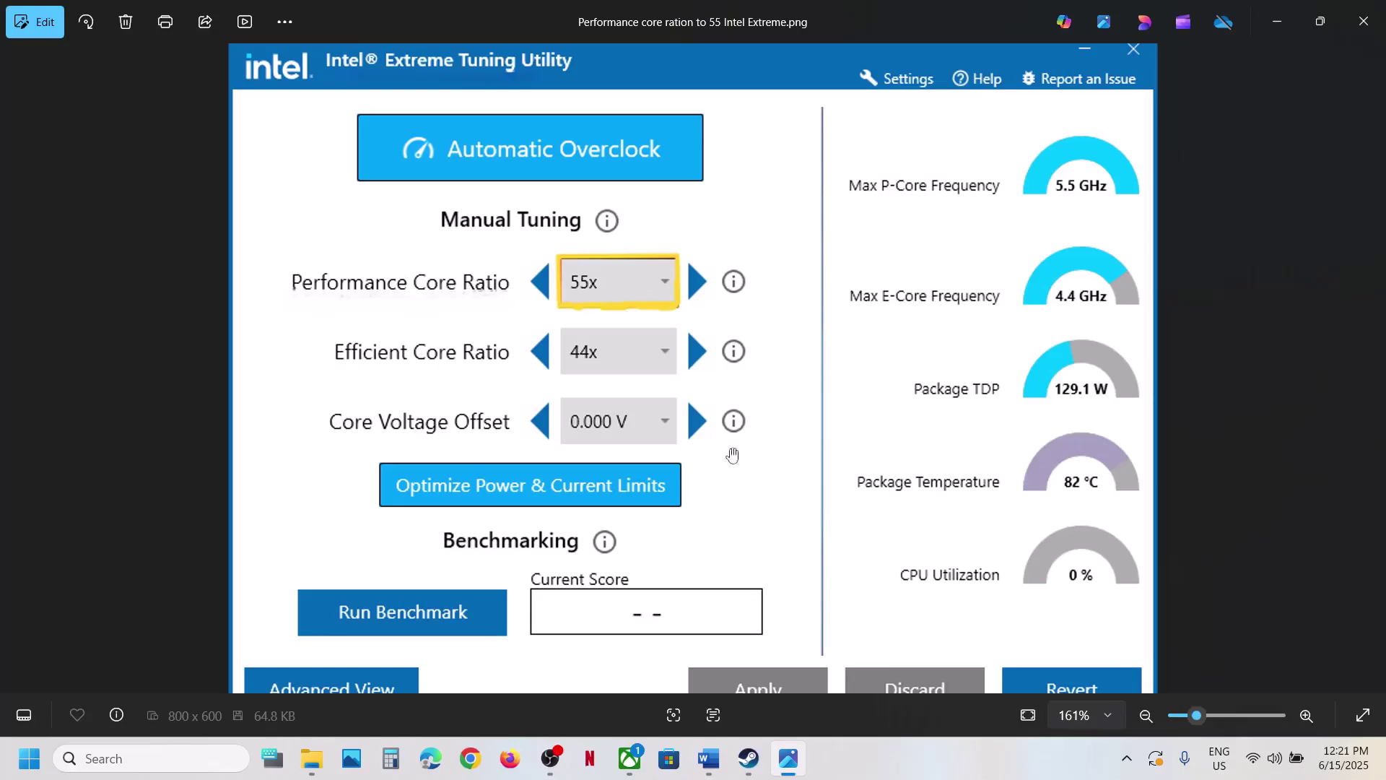
Step: View the lower part of the Intel Extreme Tuning Utility image, close it and return to Steam
scroll(729, 476, "down", 1)
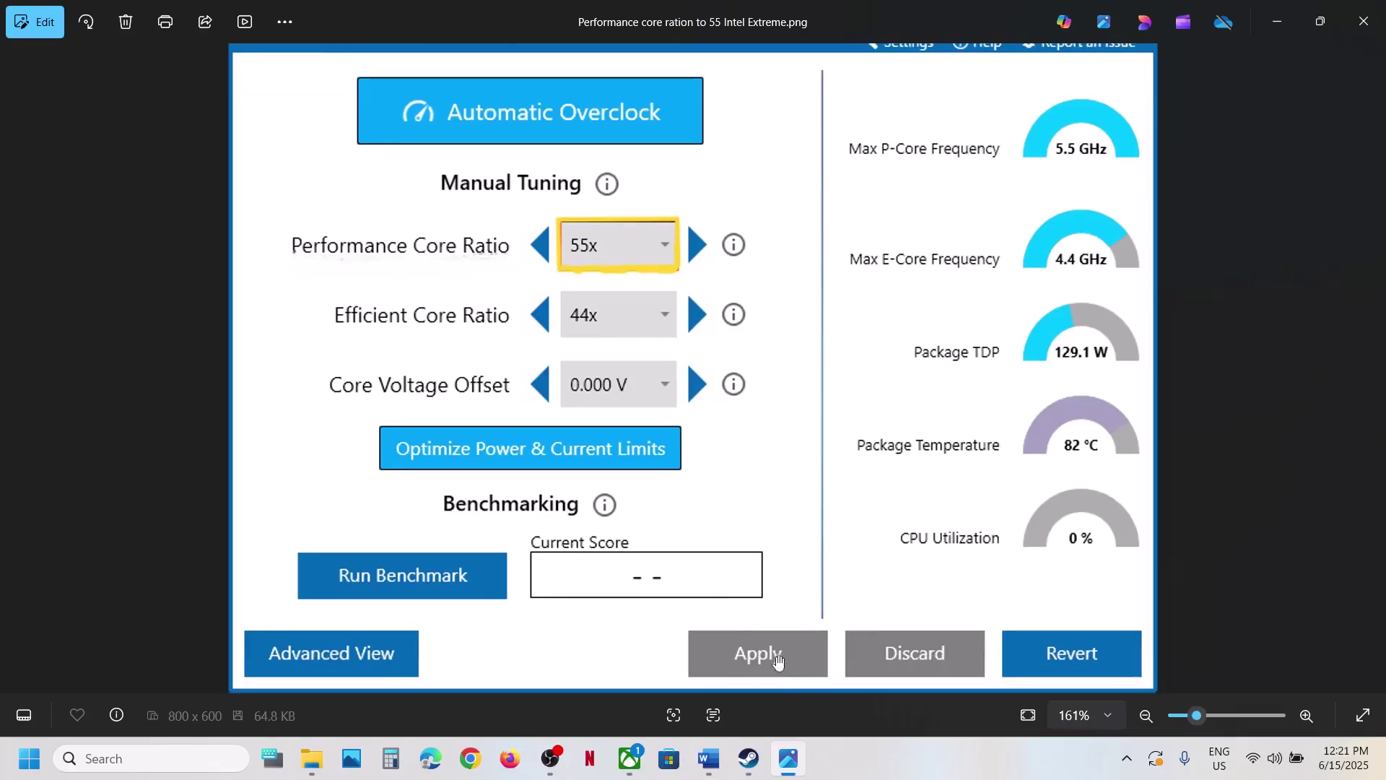
left_click(1363, 23)
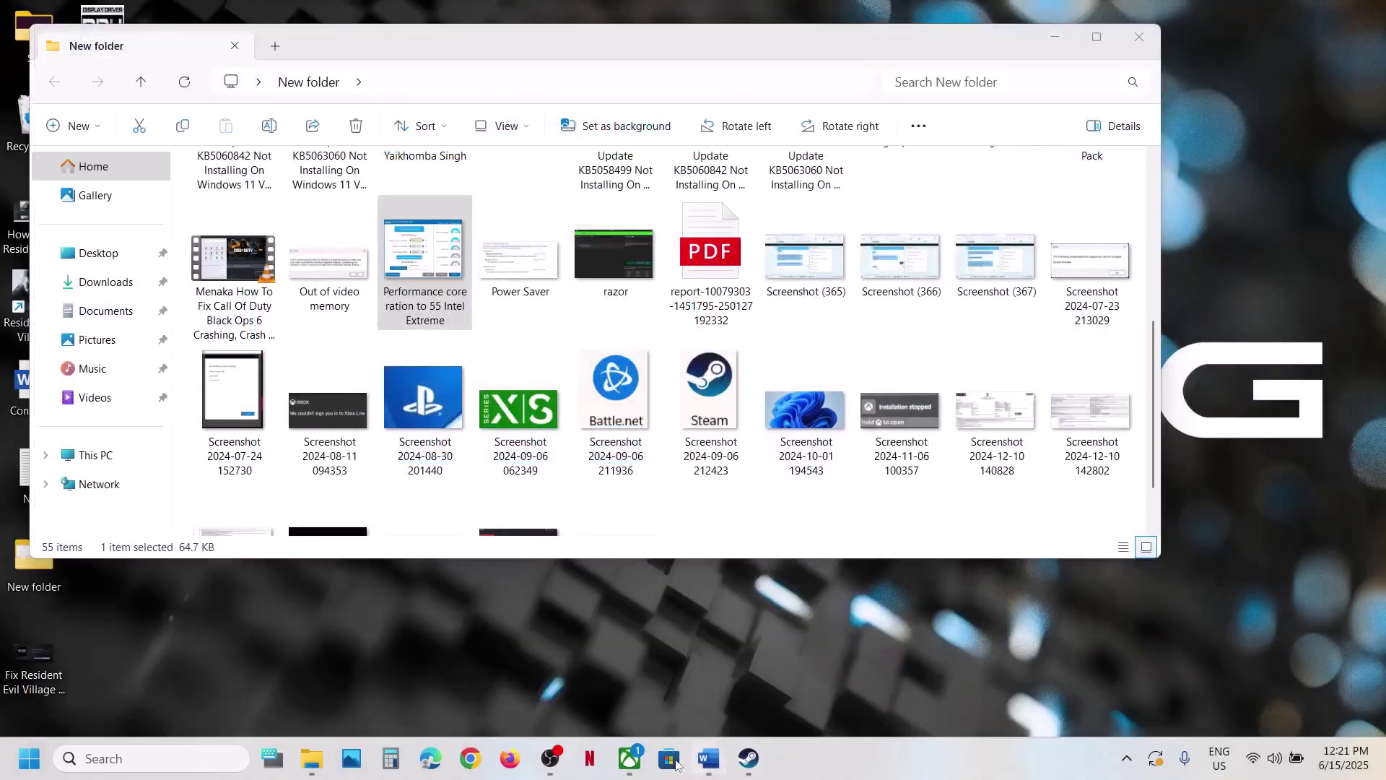
left_click(749, 758)
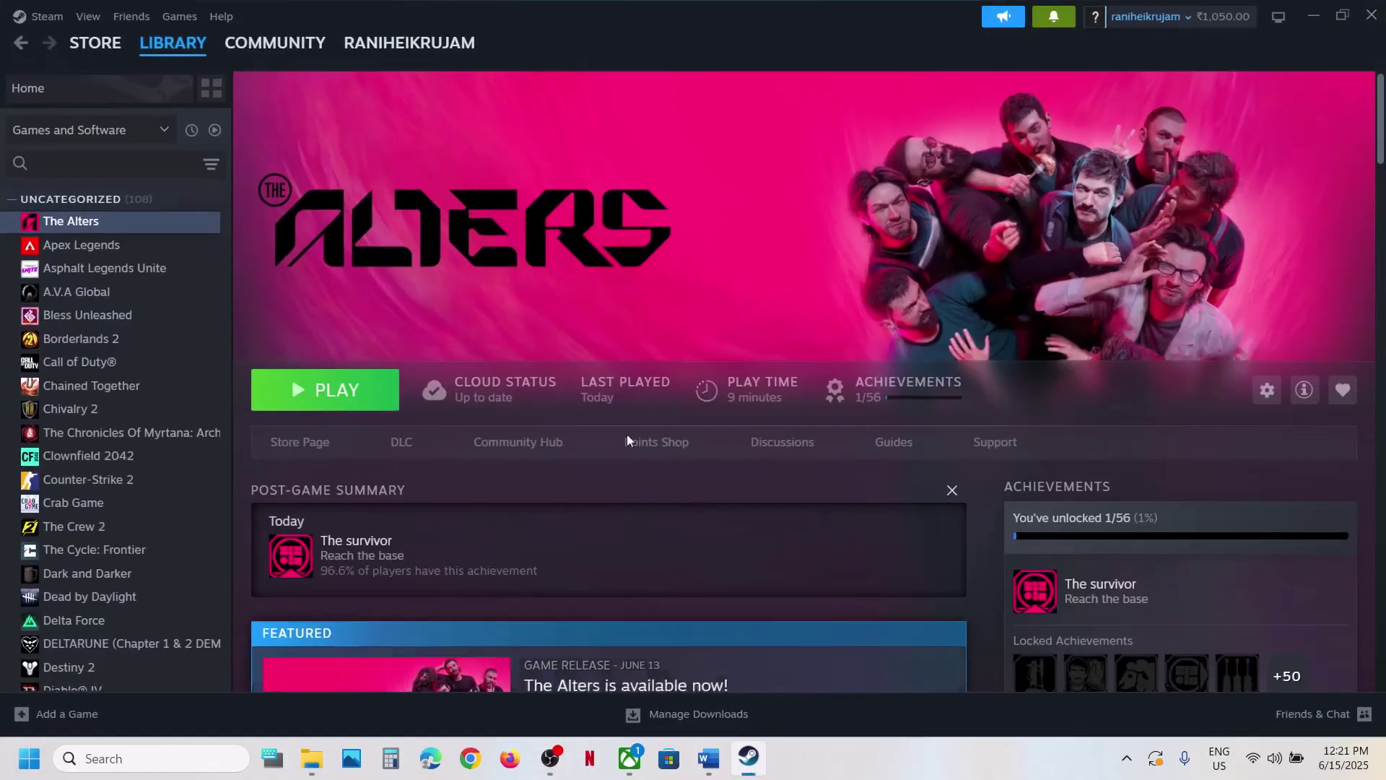
Step: Read Step 11 of the Word guide and view the Windows Update page in Settings
left_click(708, 758)
scroll(423, 464, "down", 3)
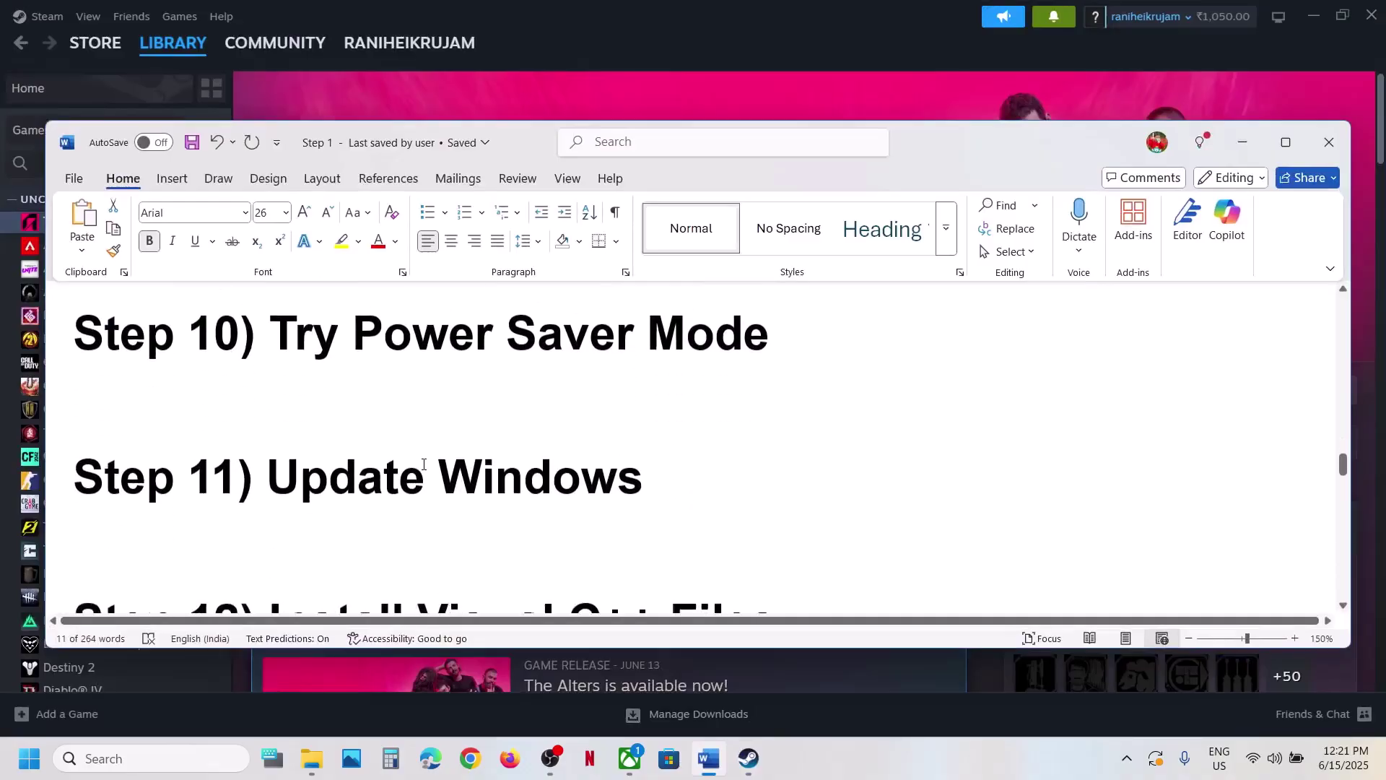
left_click_drag(268, 470, 669, 476)
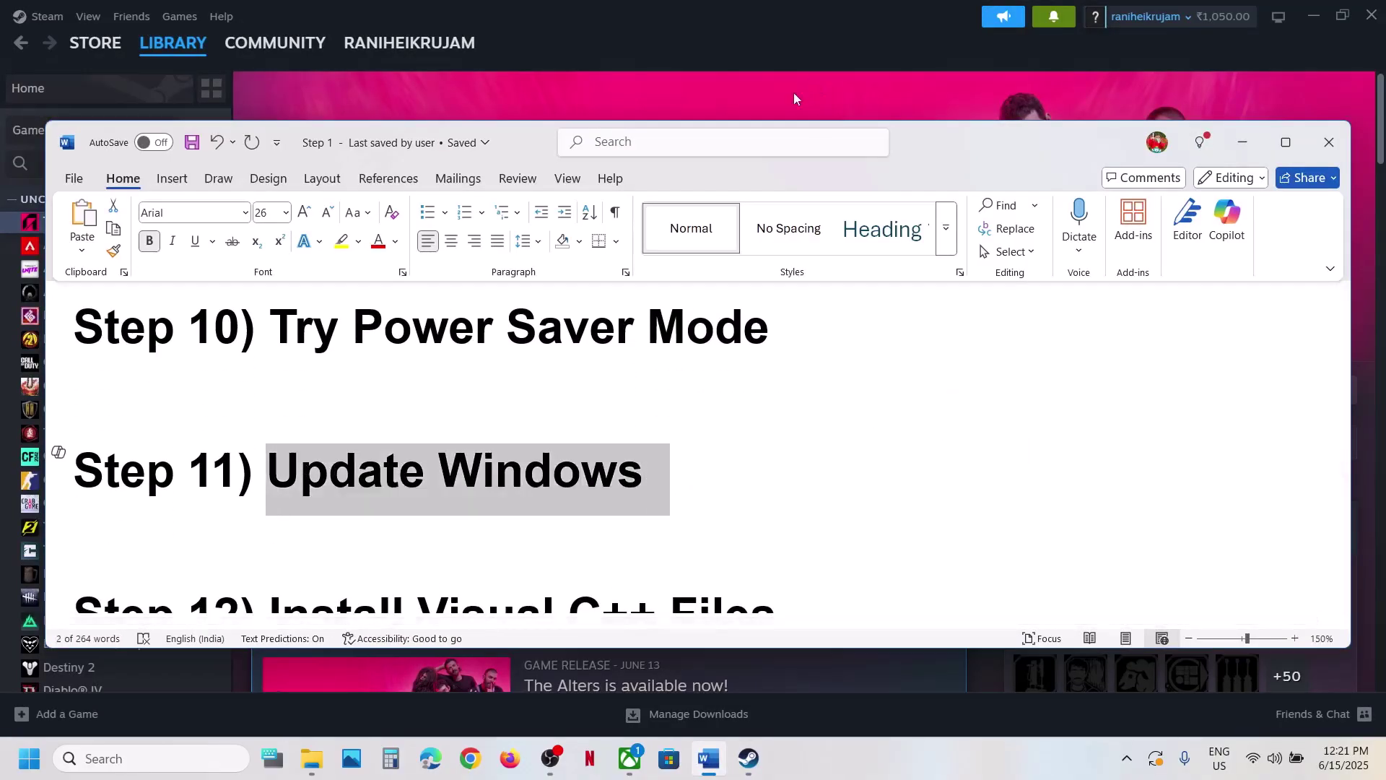
key("super+i")
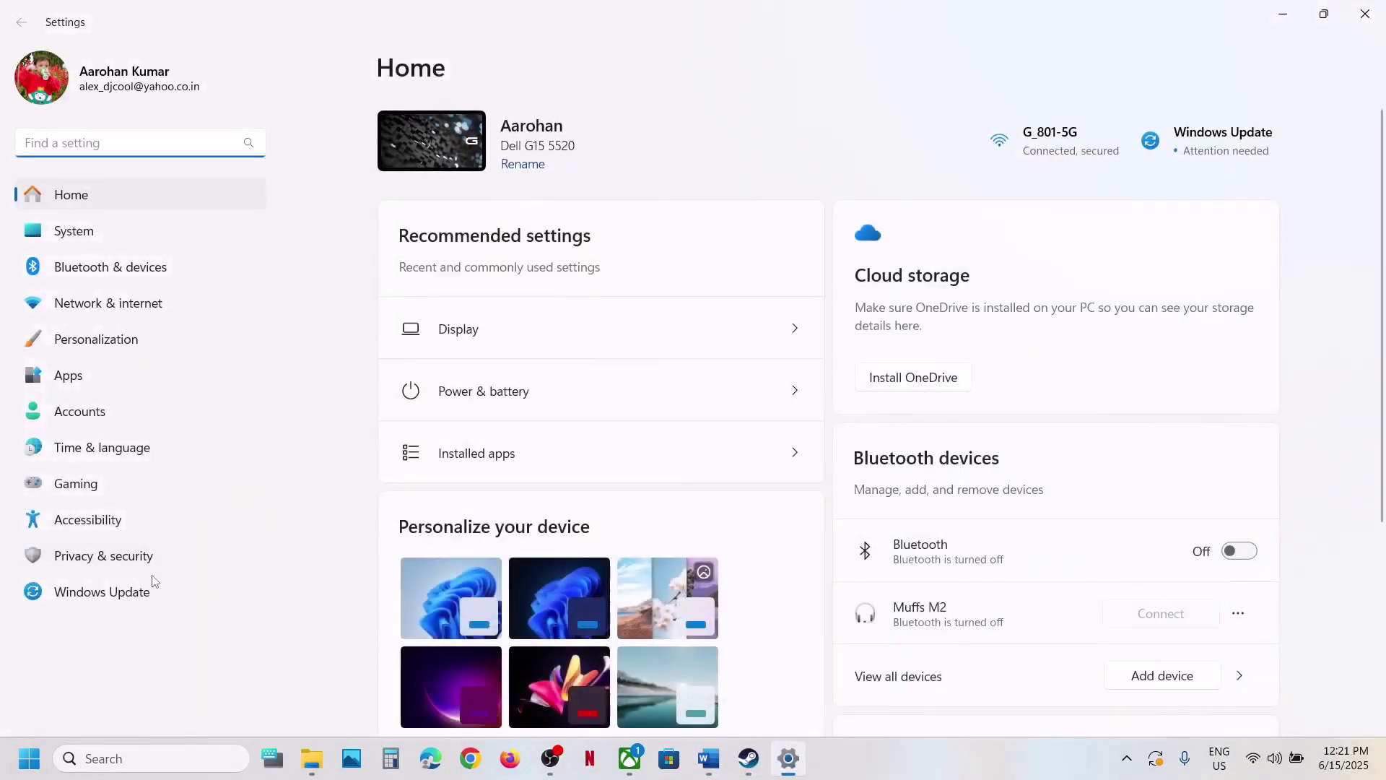
left_click(109, 599)
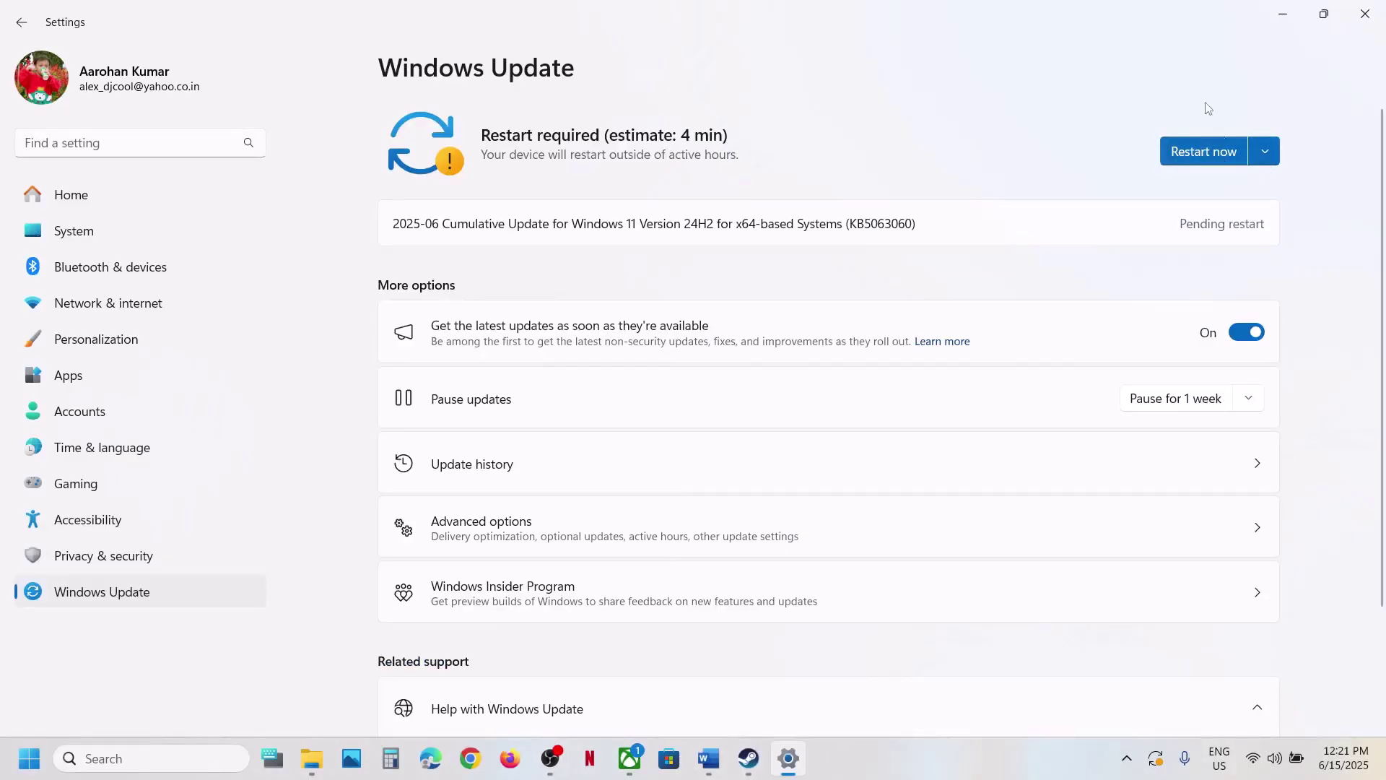
left_click(1364, 14)
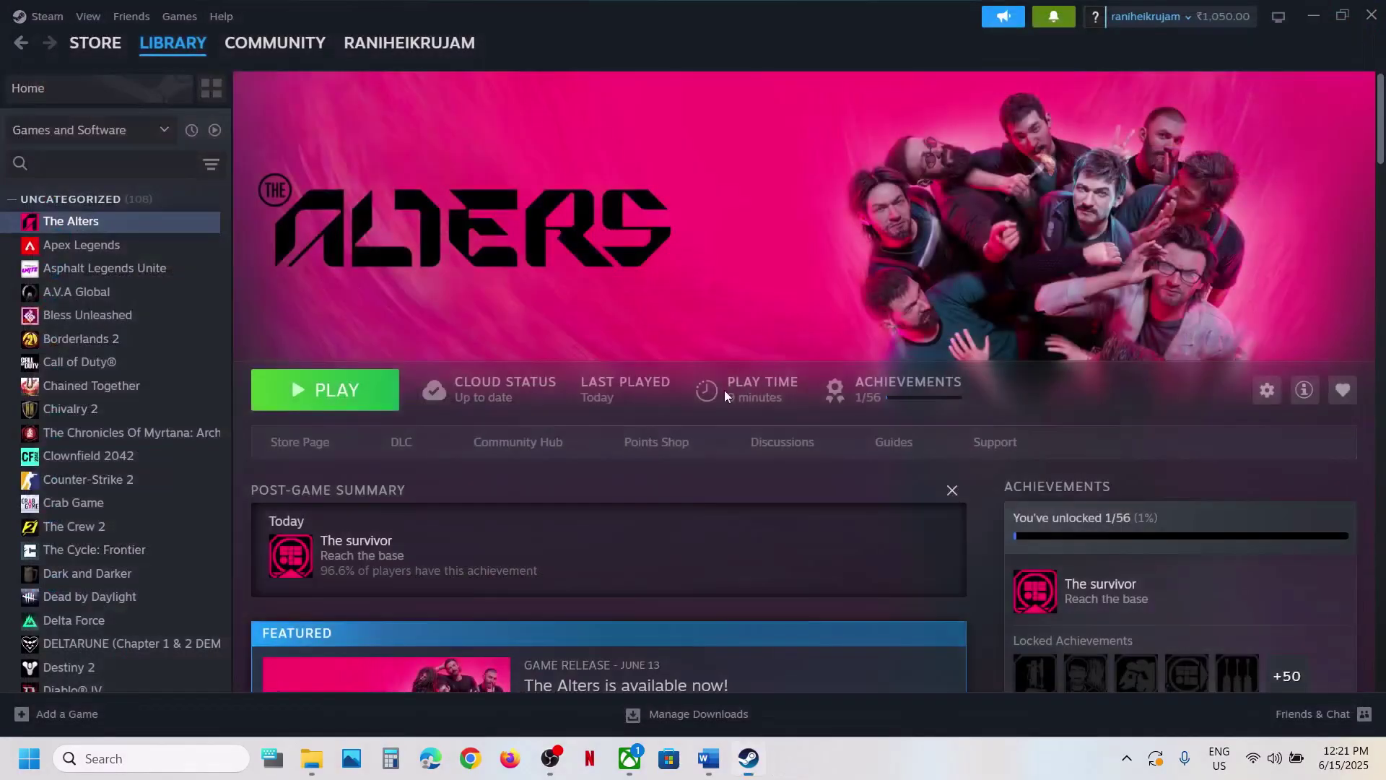
Step: Copy the Visual C++ download link from Step 12 of the Word guide and open it in Chrome
left_click(708, 758)
scroll(711, 444, "down", 3)
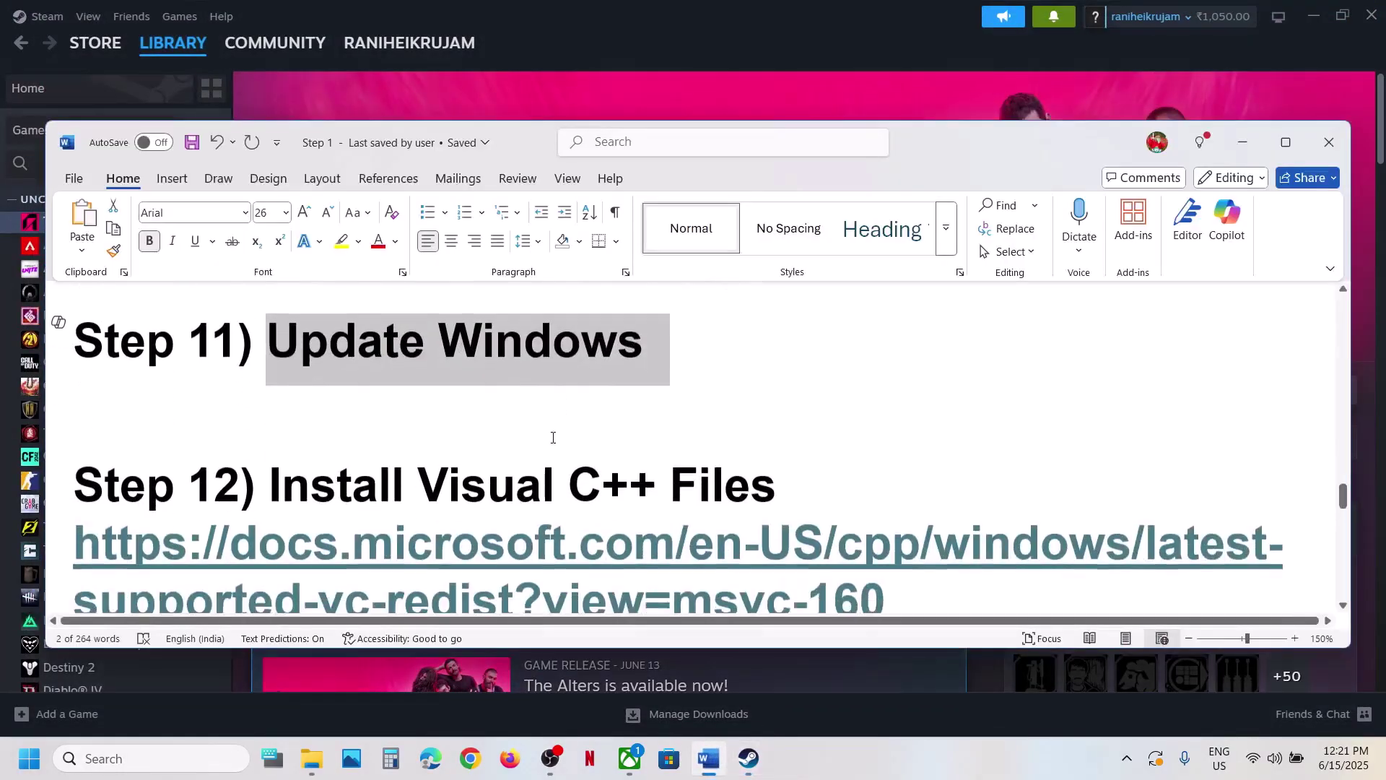
left_click_drag(888, 547, 61, 486)
key("ctrl+c")
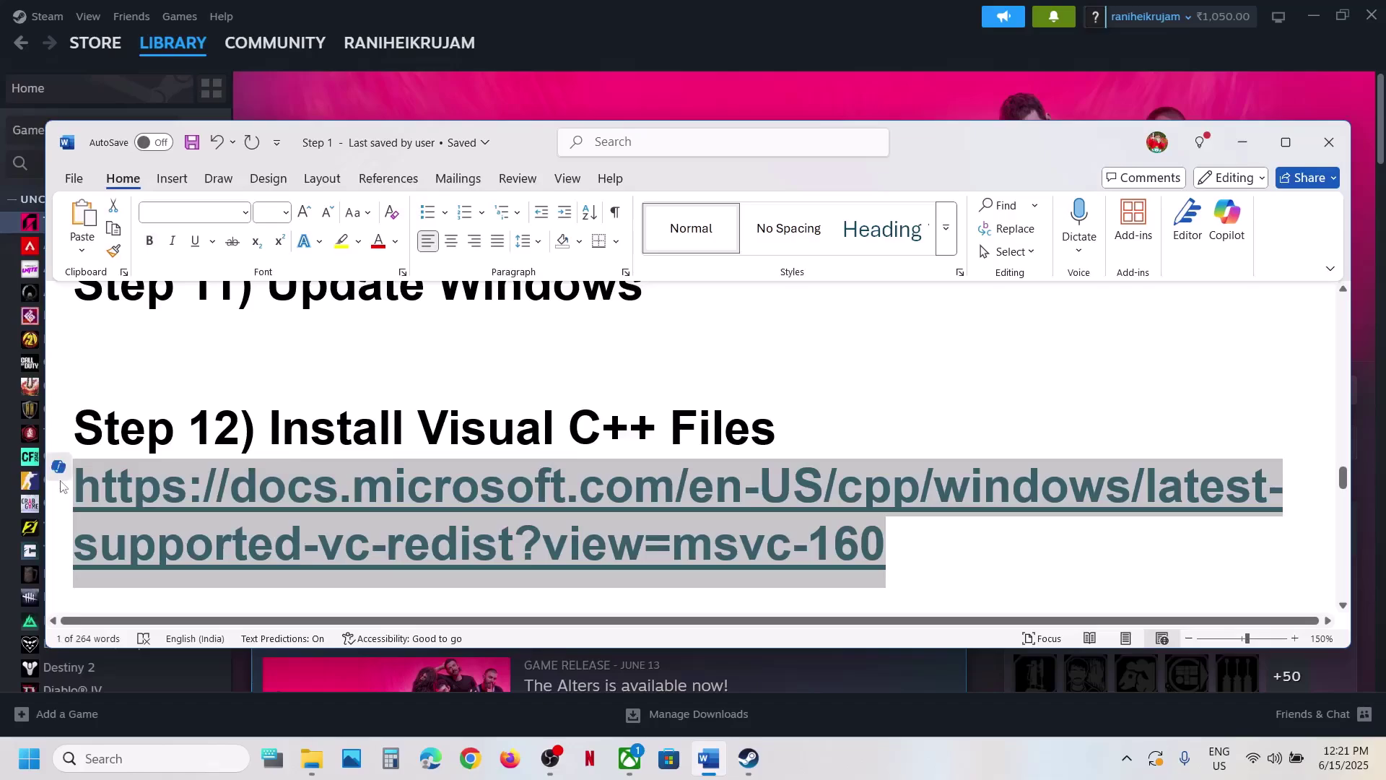
left_click(473, 760)
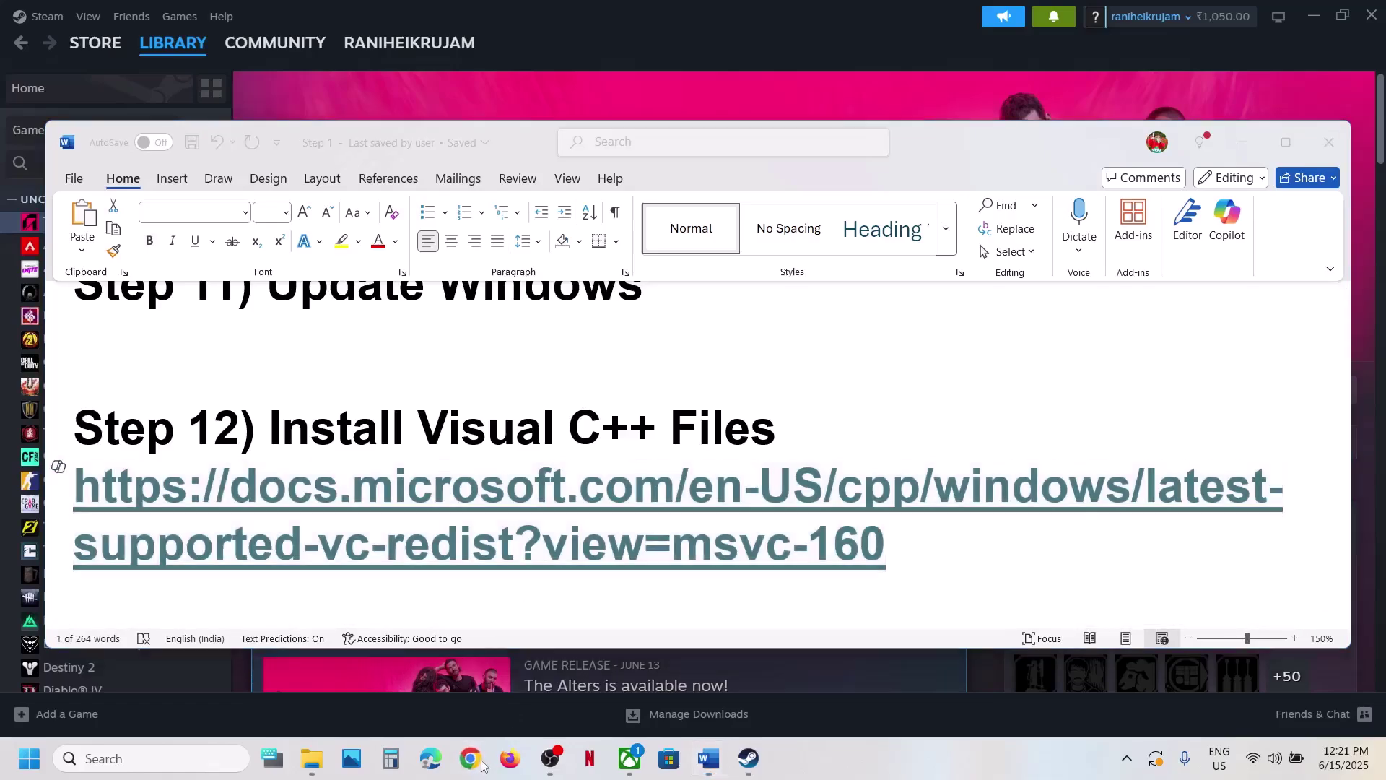
key("ctrl+v")
key("Return")
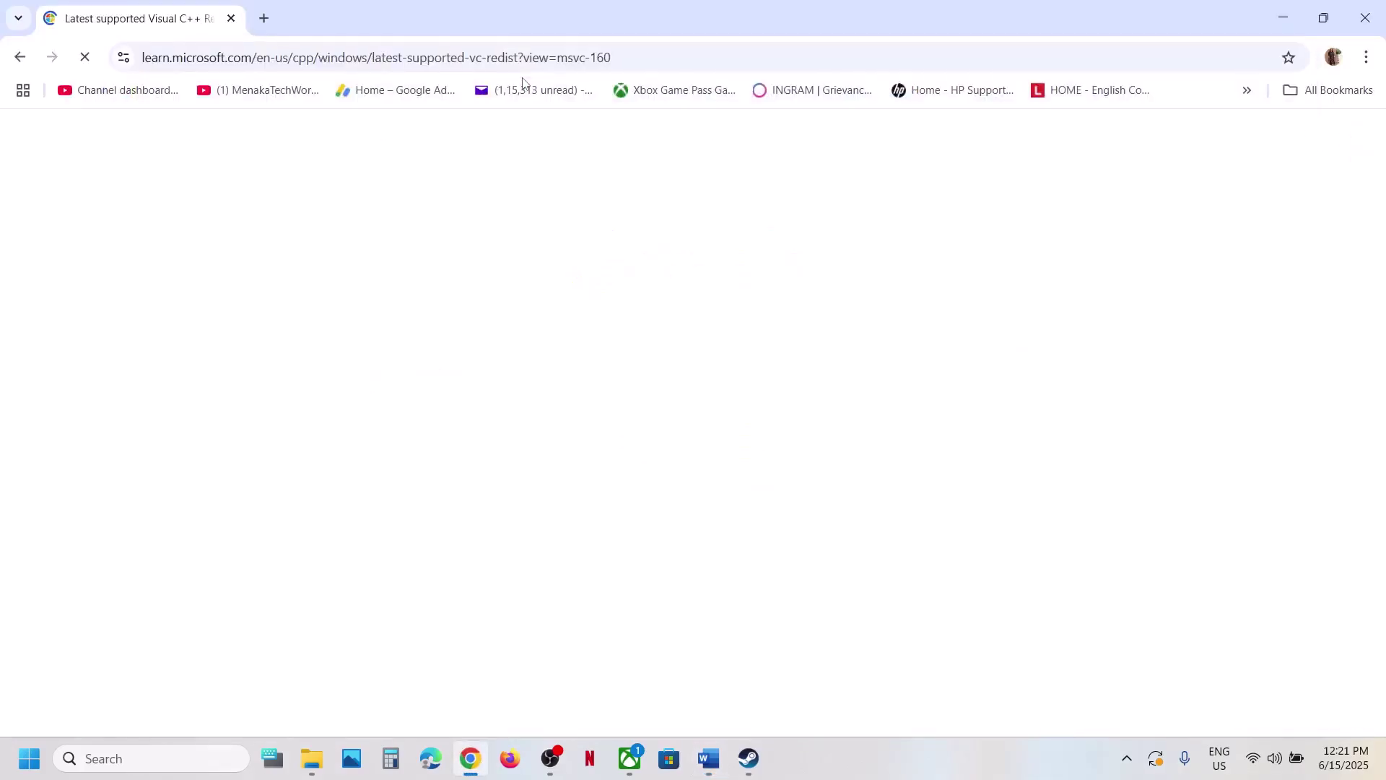
Step: Examine the Latest Microsoft Visual C++ Redistributable version section and its X86 and X64 download entries
scroll(406, 409, "down", 10)
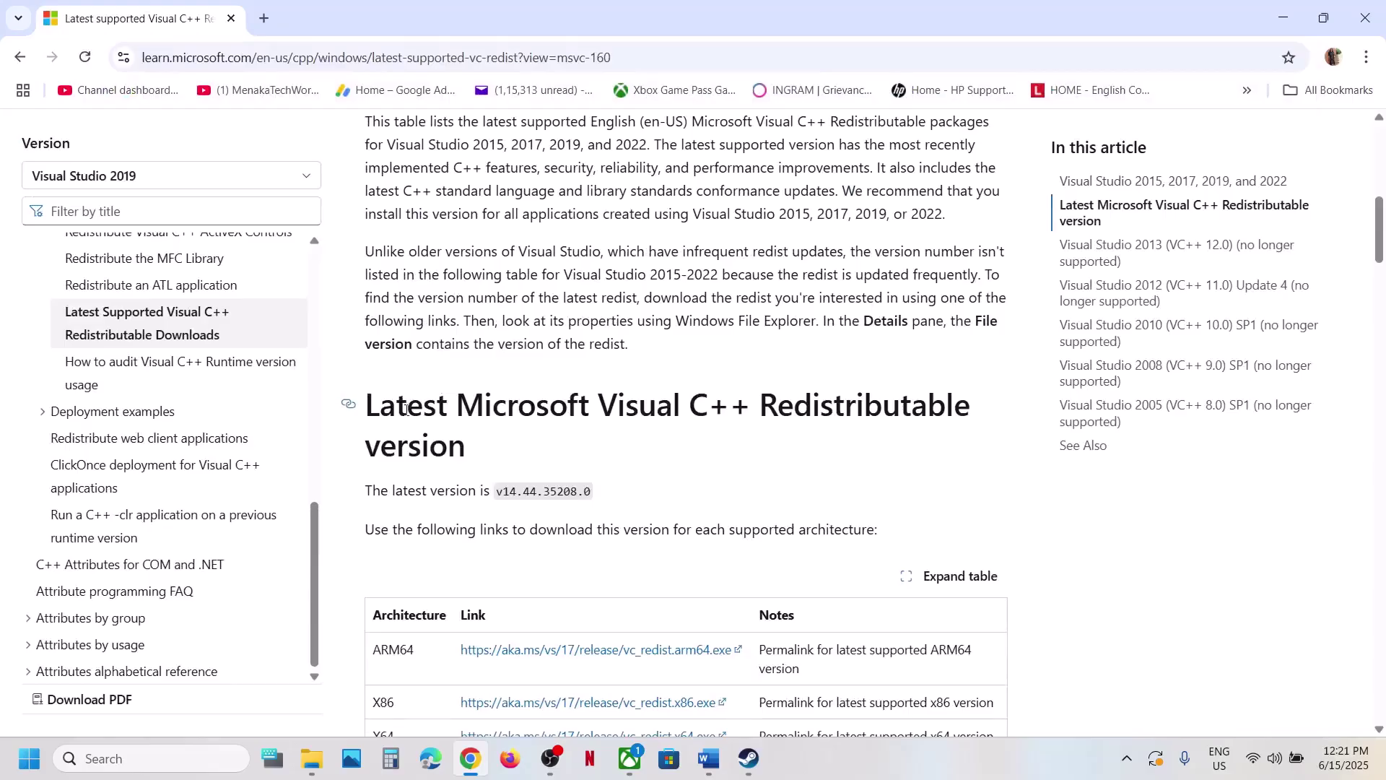
left_click_drag(407, 409, 745, 470)
scroll(722, 470, "up", 2)
scroll(693, 465, "down", 6)
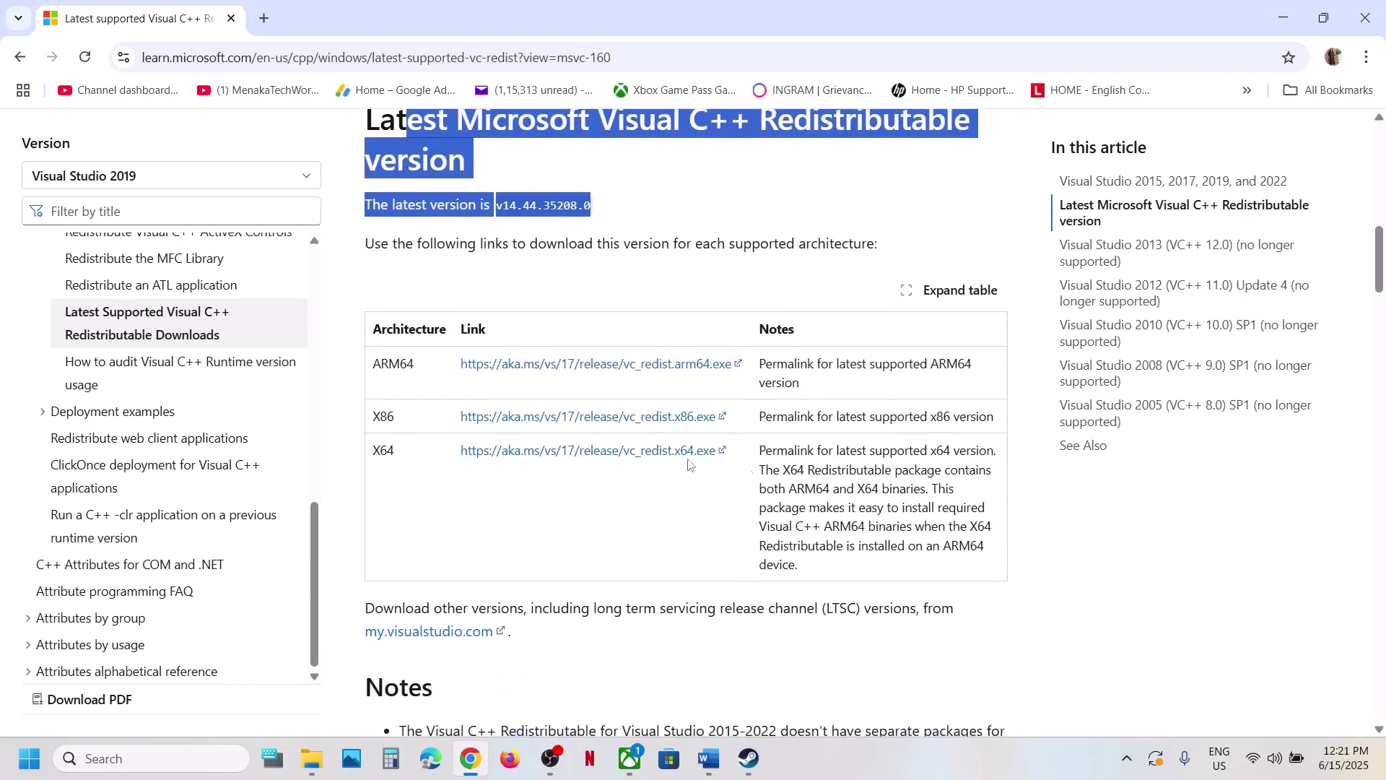
left_click(391, 415)
double_click(384, 418)
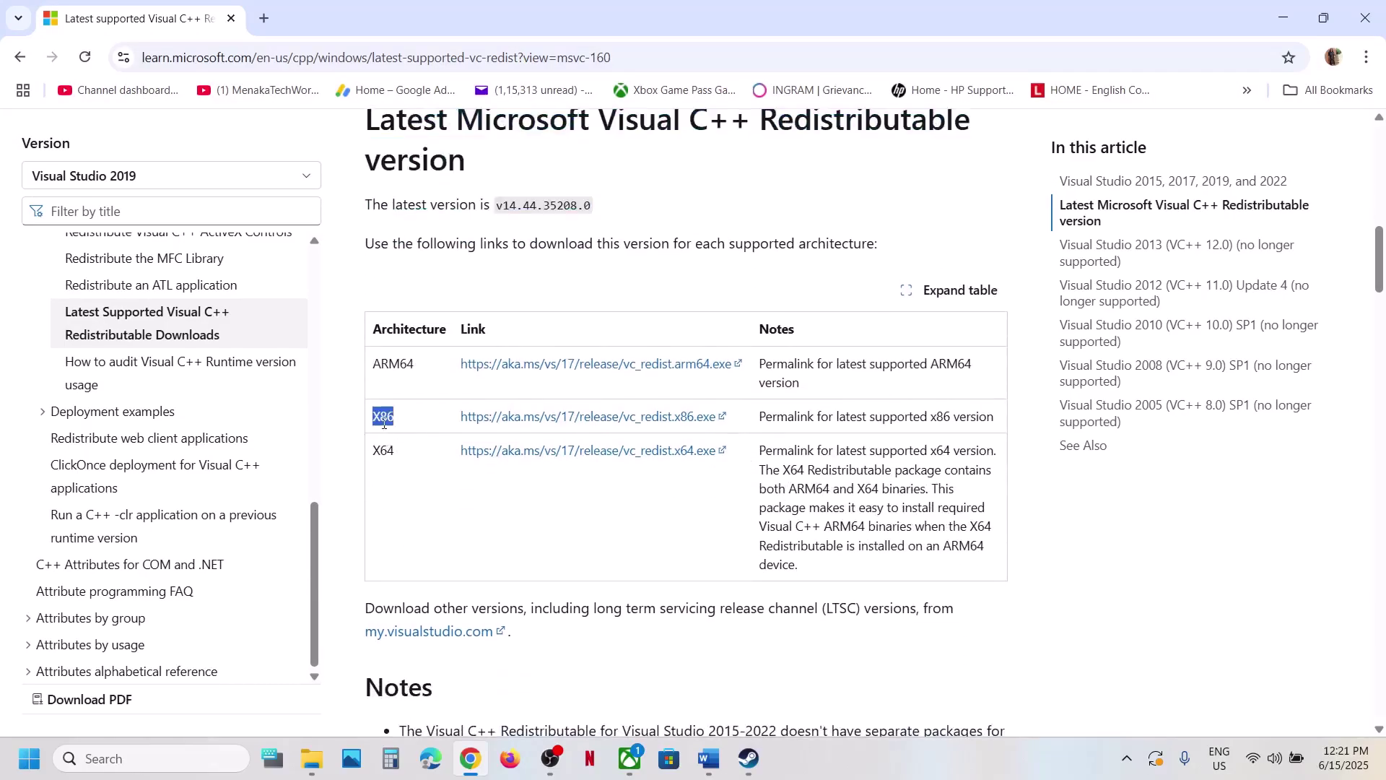
double_click(389, 448)
double_click(385, 416)
Step: Download the X86 Visual C++ redistributable and run its repair with administrator approval
left_click(577, 419)
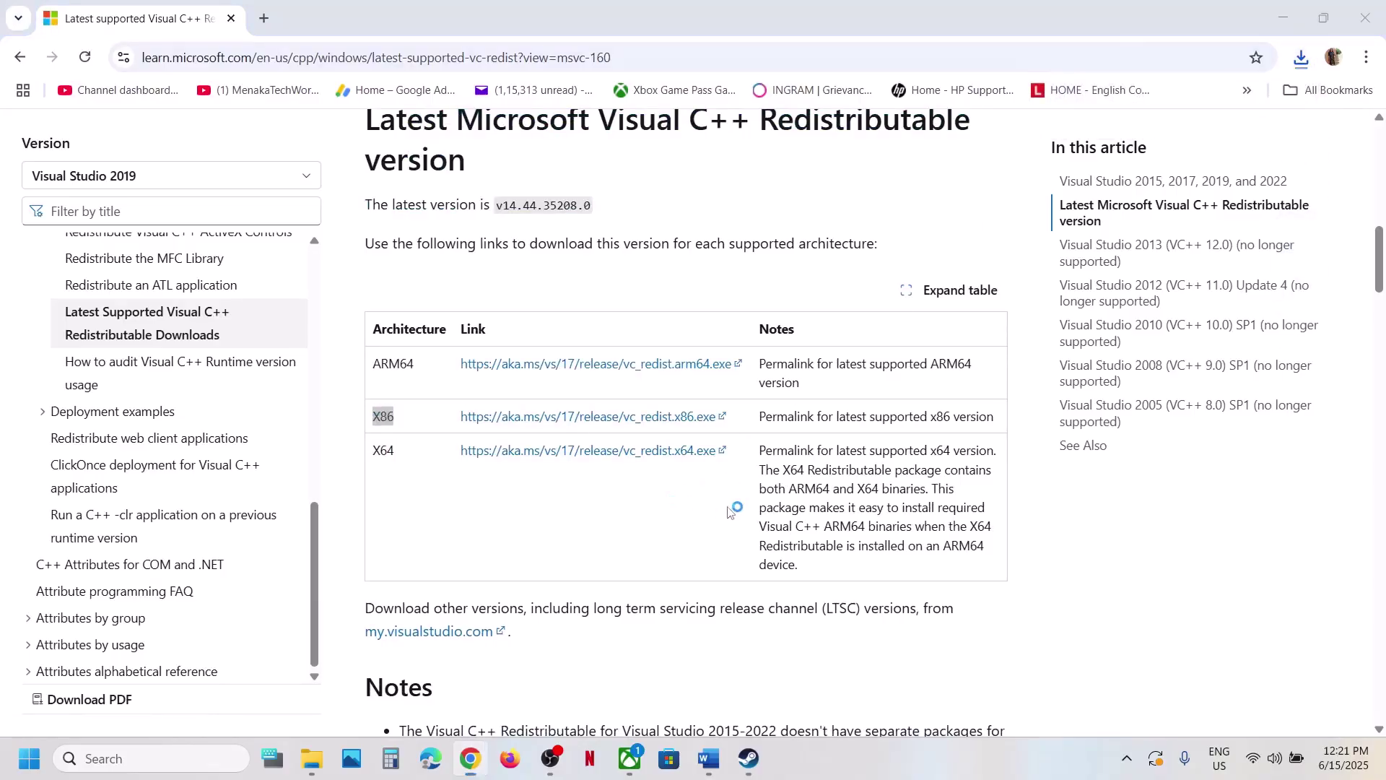
left_click(708, 477)
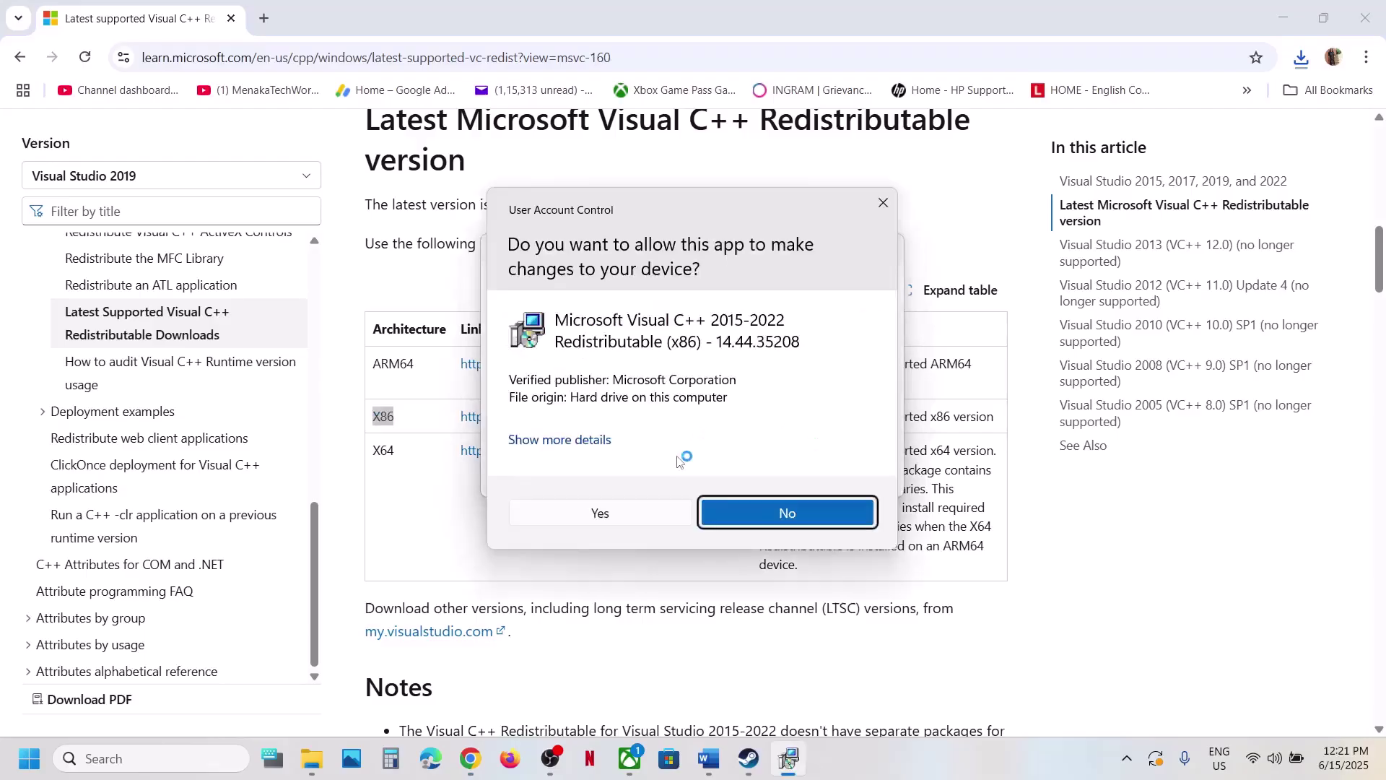
left_click(599, 509)
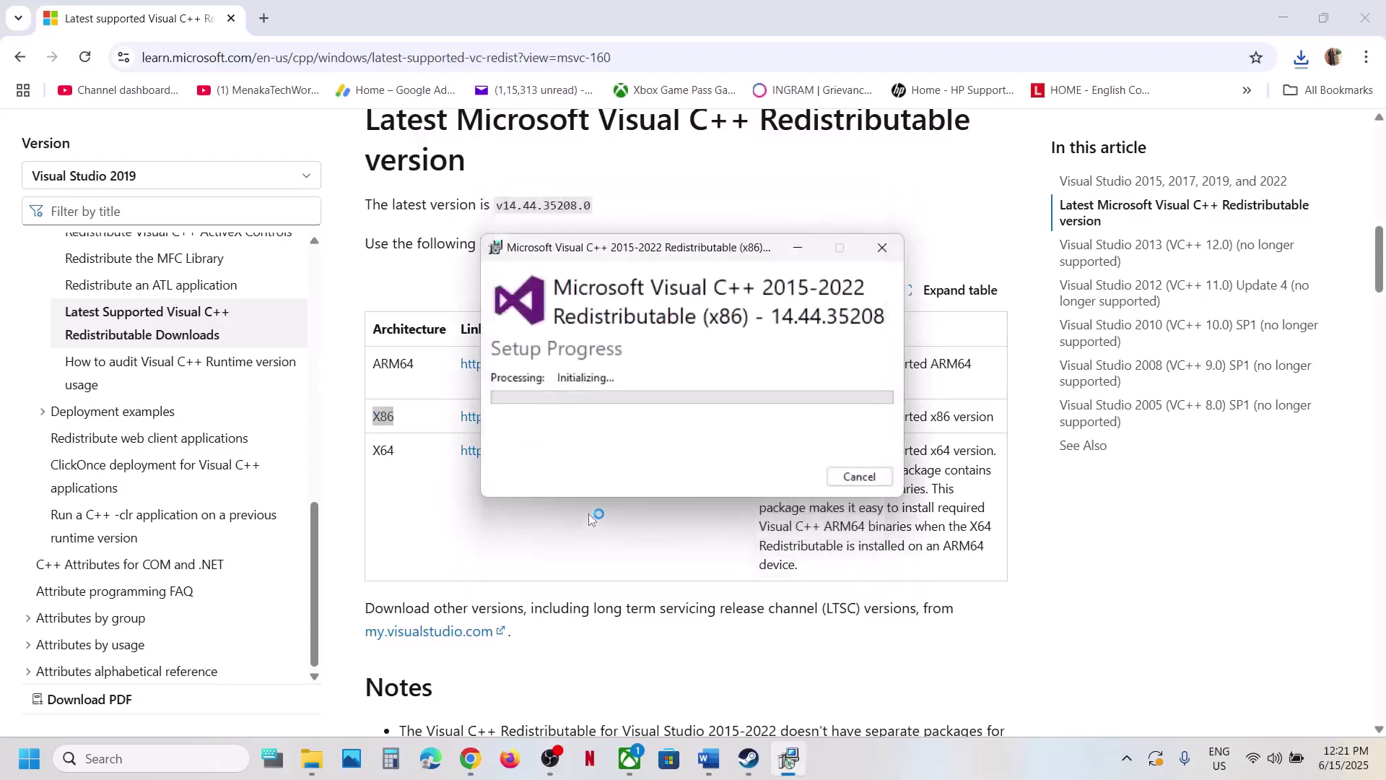
Step: Download the X64 Visual C++ redistributable and run its repair with administrator approval
double_click(383, 450)
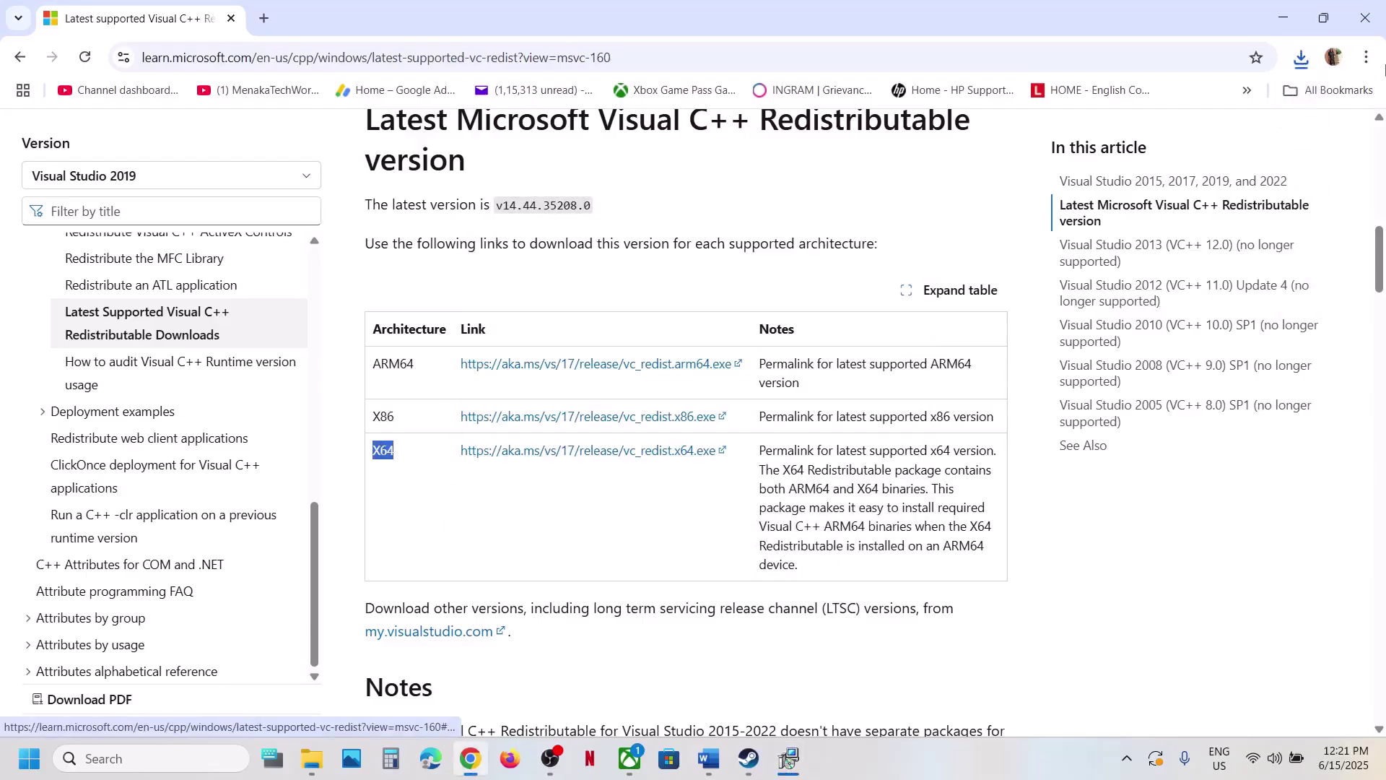
left_click(1302, 59)
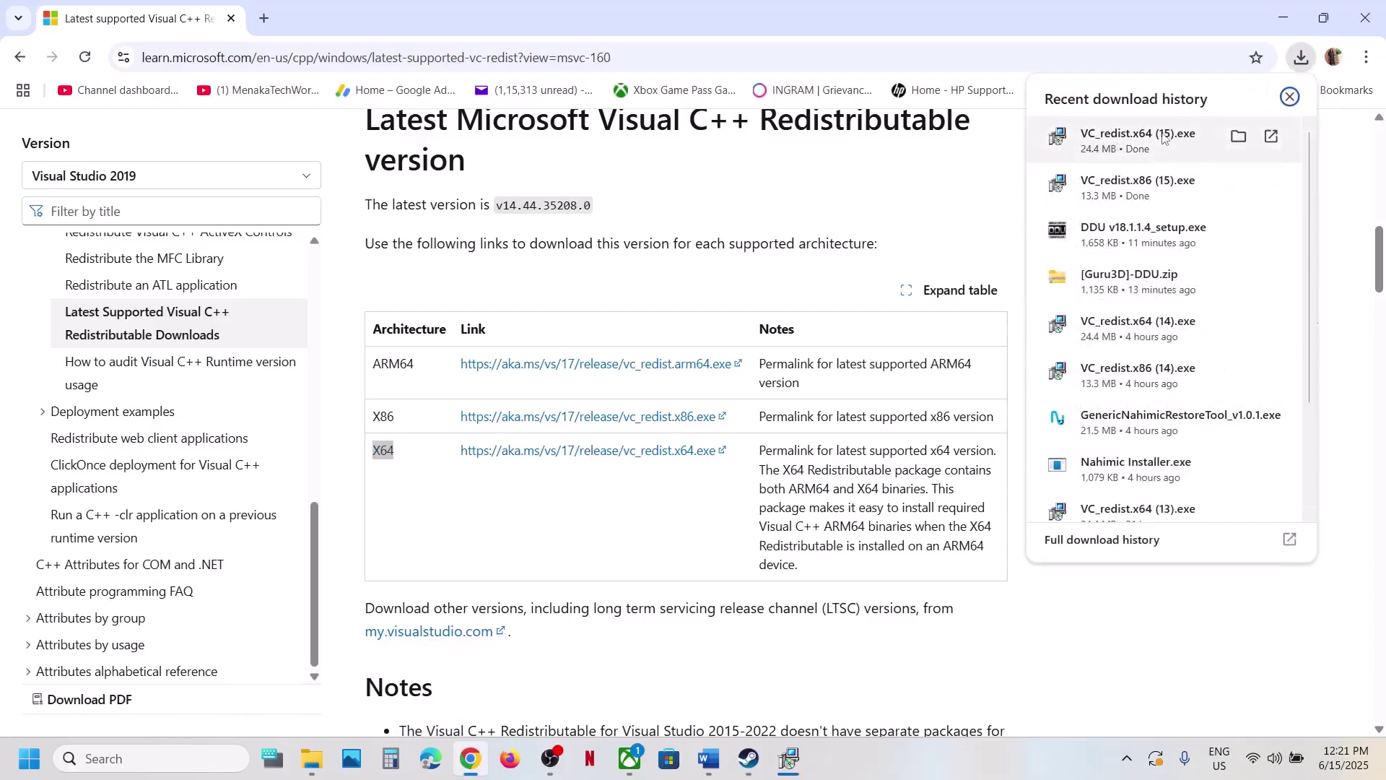
left_click(1155, 144)
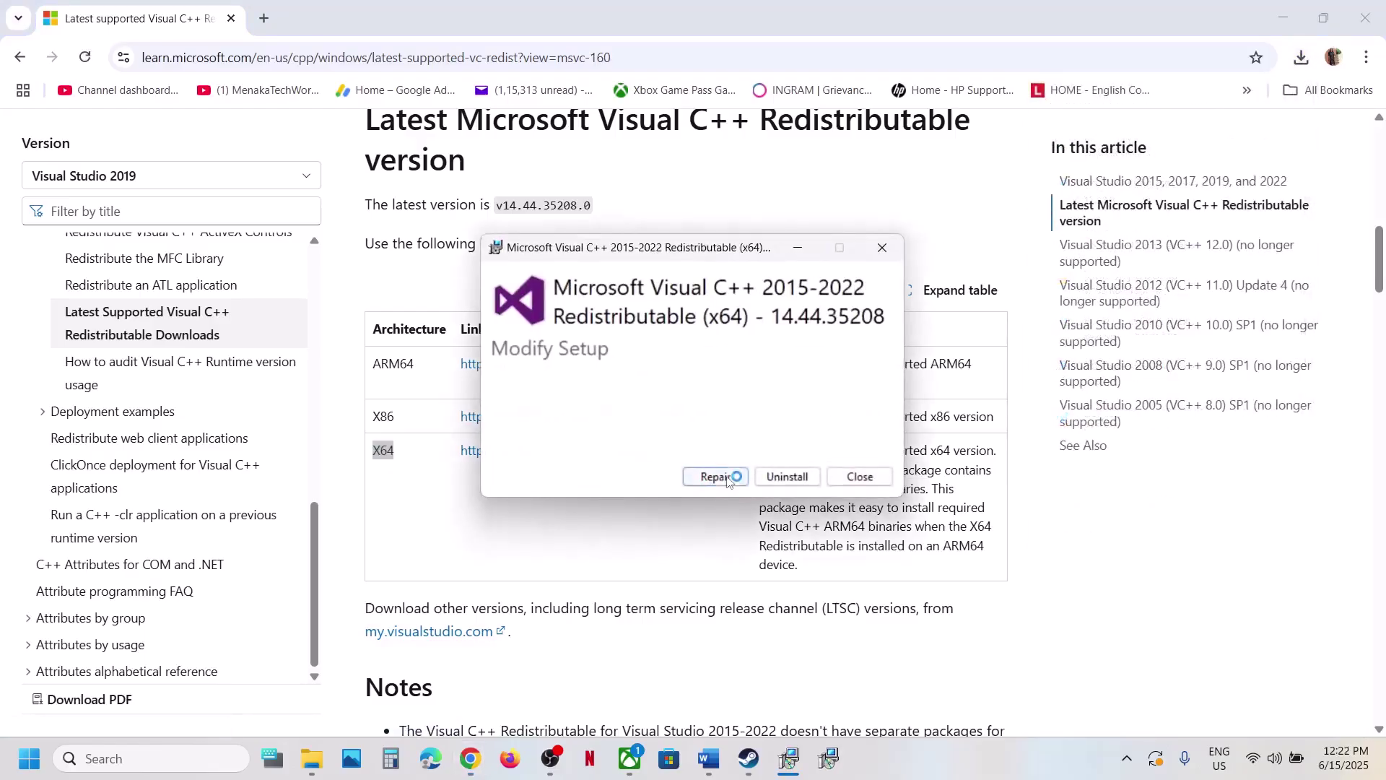
left_click(706, 463)
left_click(631, 514)
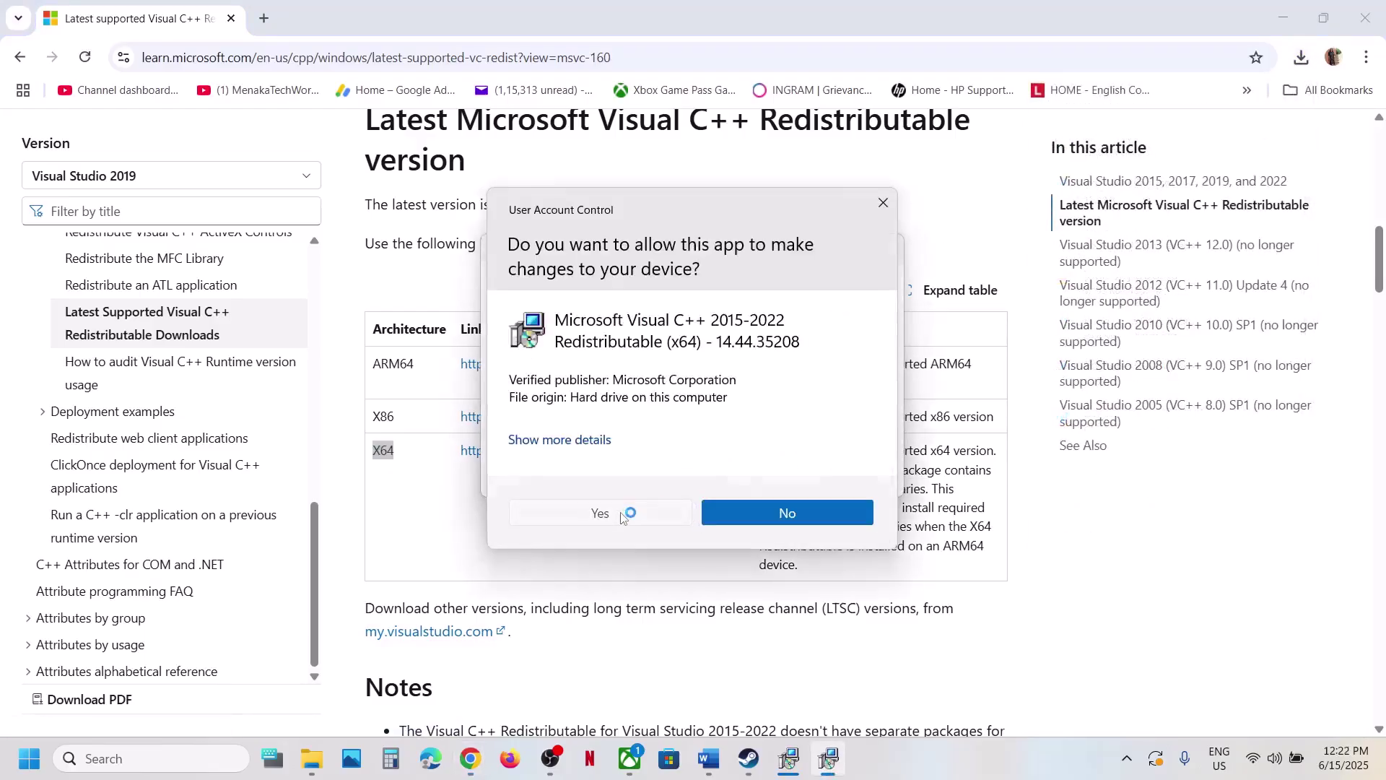
Step: Bring up the x86 and x64 Visual C++ setup windows side by side and close both
left_click(788, 764)
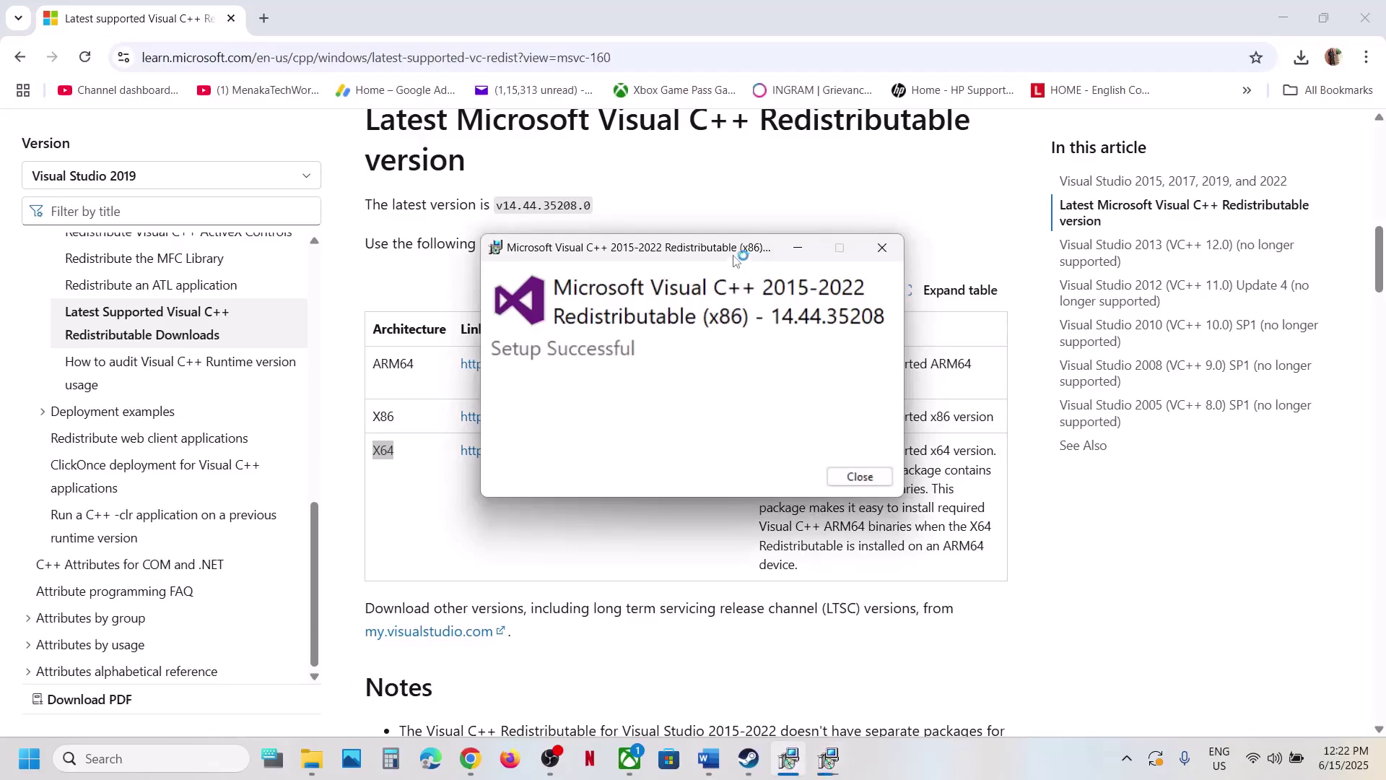
left_click_drag(736, 249, 820, 449)
left_click(741, 385)
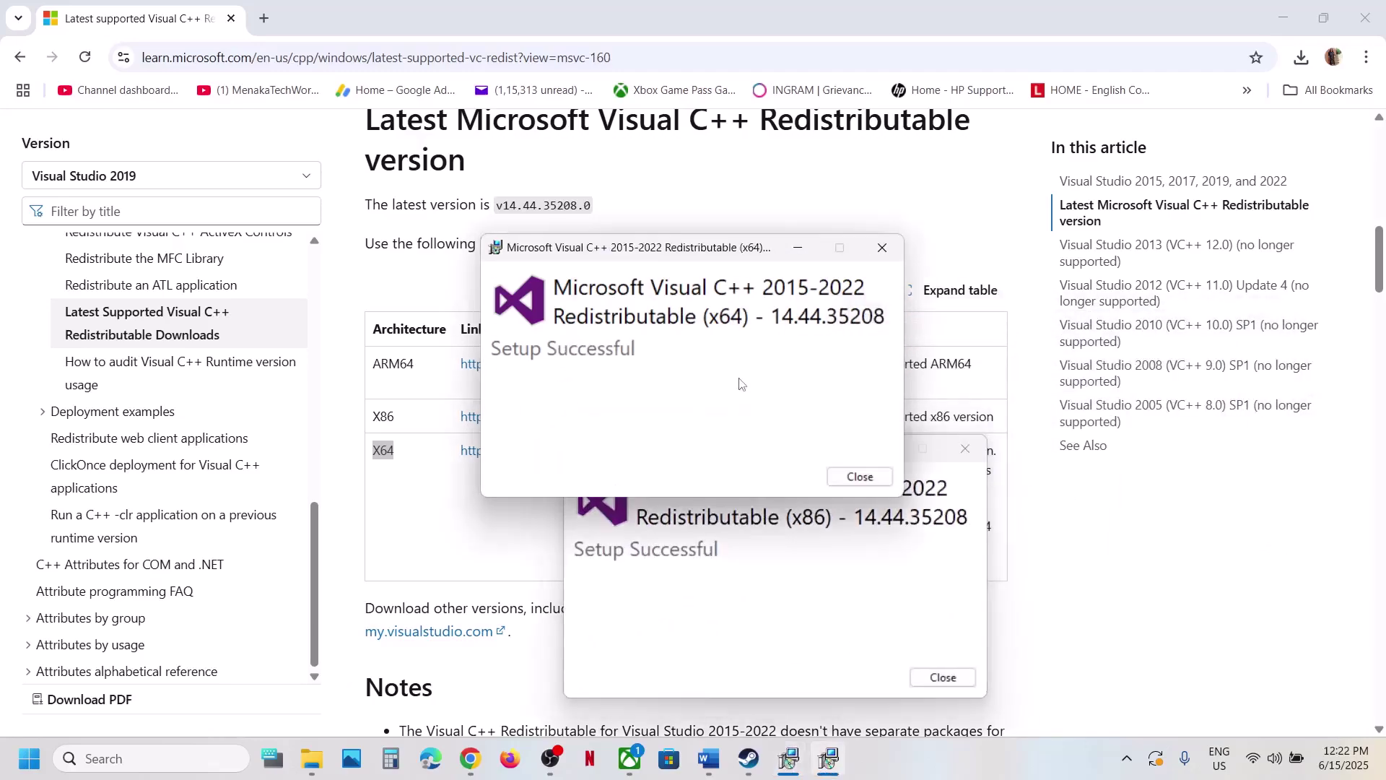
left_click(860, 474)
left_click(942, 678)
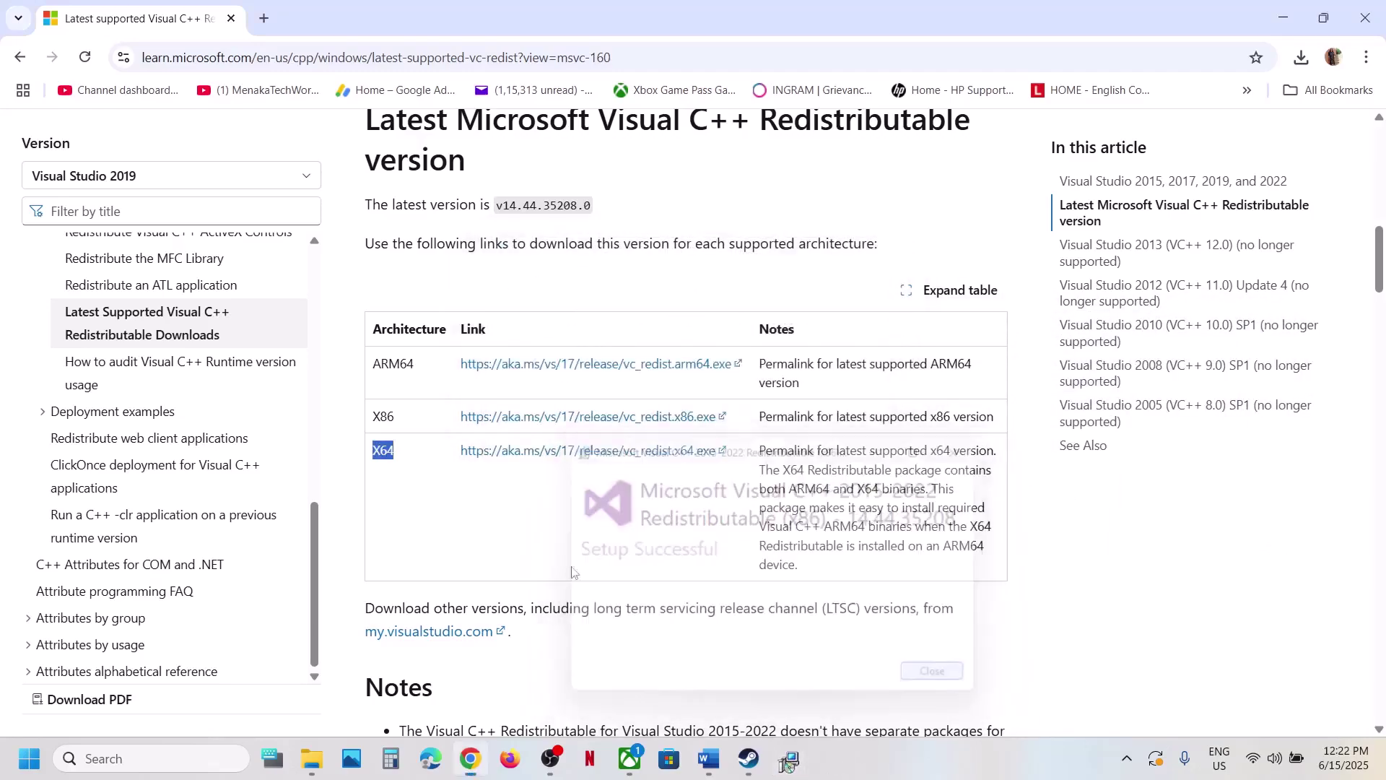
Step: View the Windows power options for restarting the computer and dismiss them
left_click(30, 758)
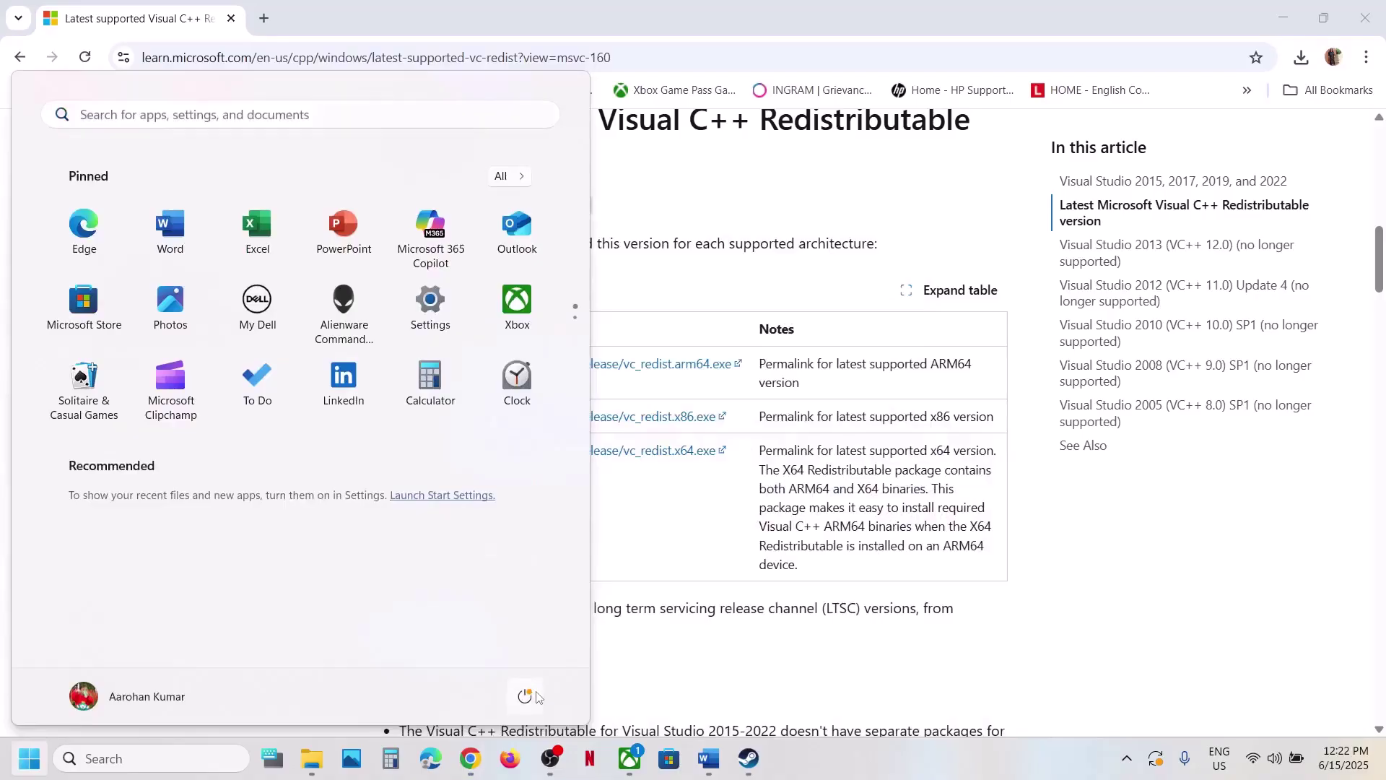
left_click(525, 695)
key("Escape")
left_click(761, 668)
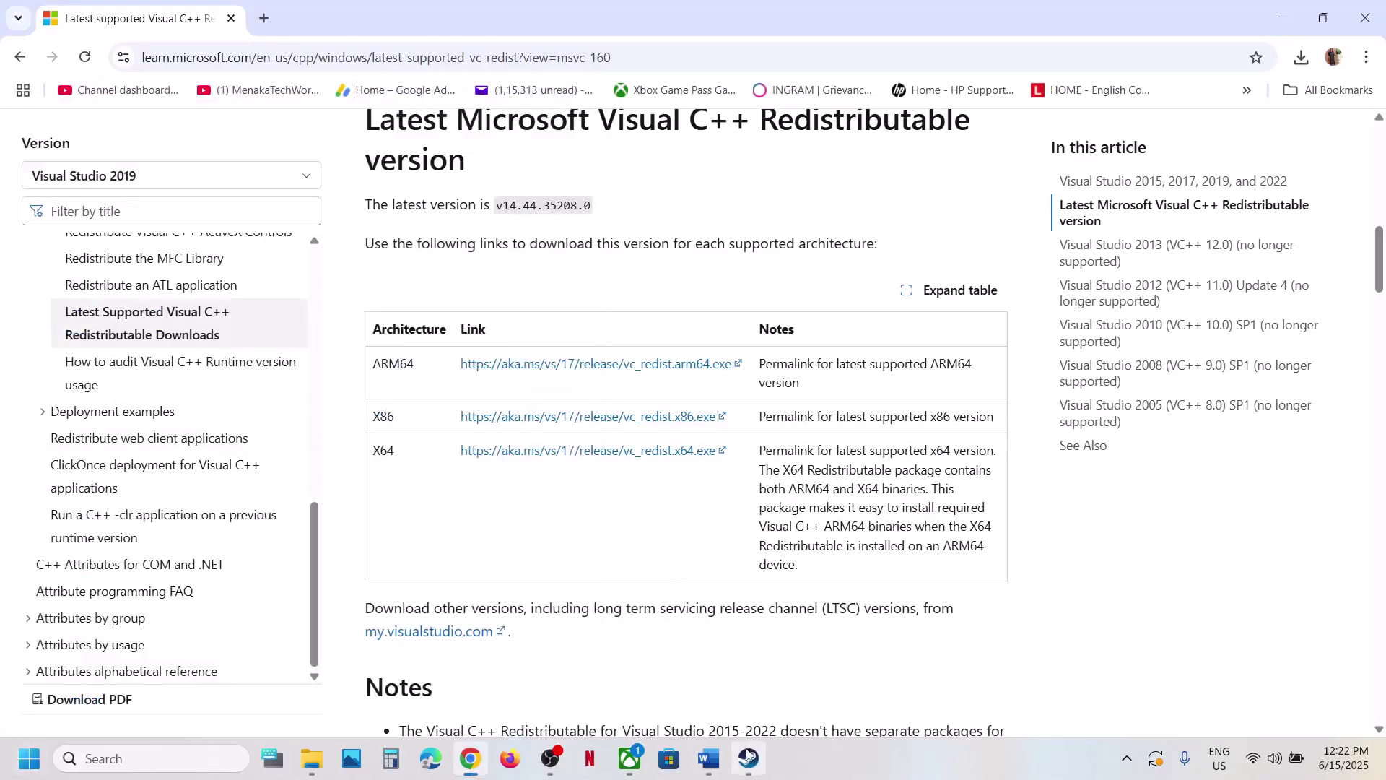
Step: Read Step 13 of the Word guide and highlight the View Advanced system settings line in the virtual memory notes
left_click(749, 758)
left_click(708, 758)
scroll(550, 453, "down", 4)
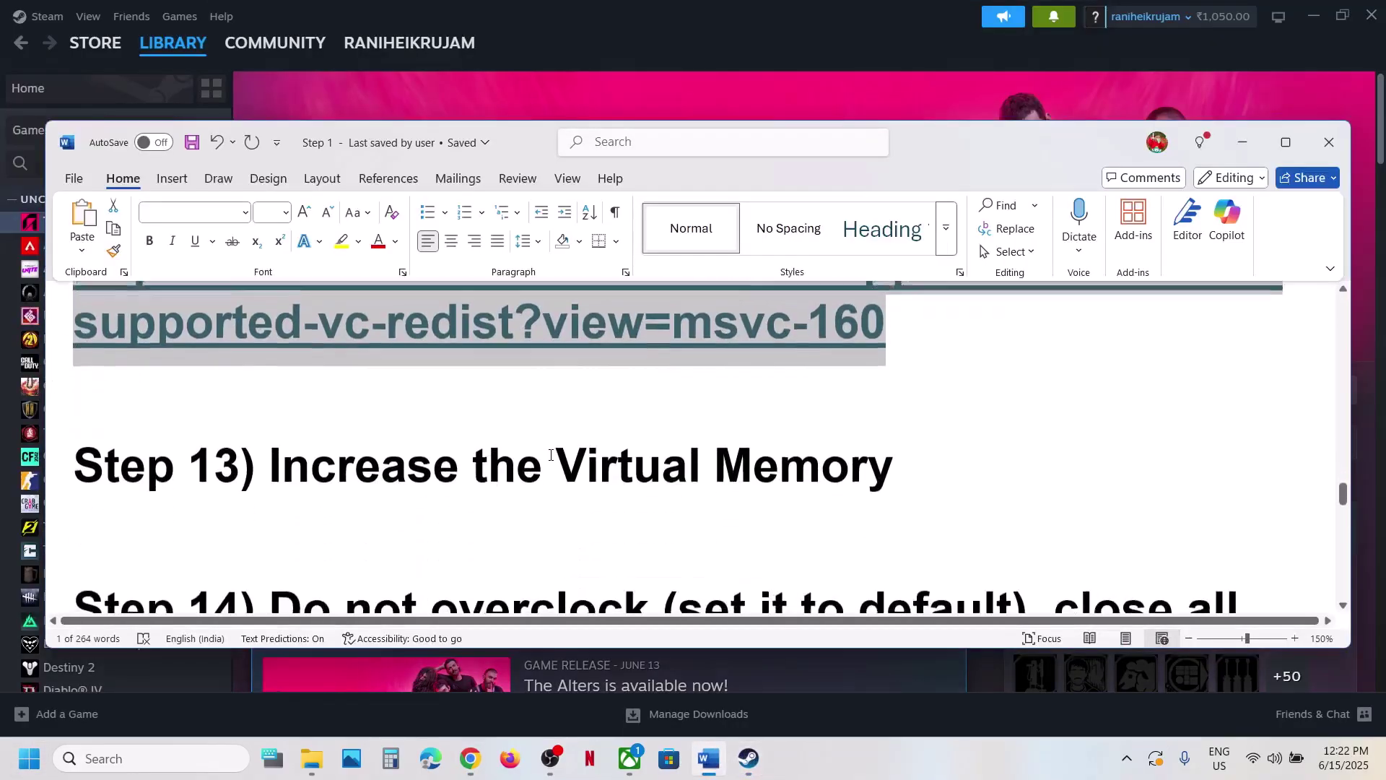
scroll(551, 454, "down", 1, "ctrl")
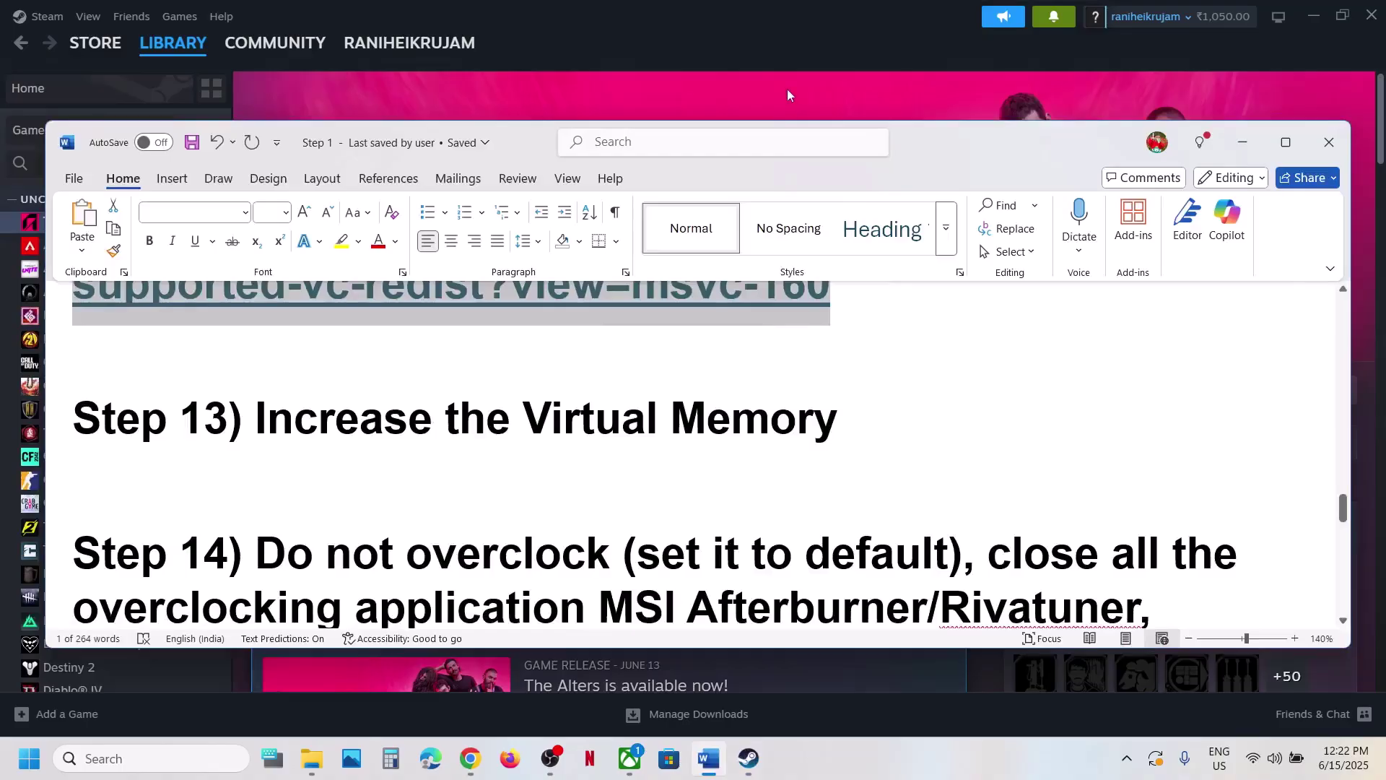
left_click(787, 90)
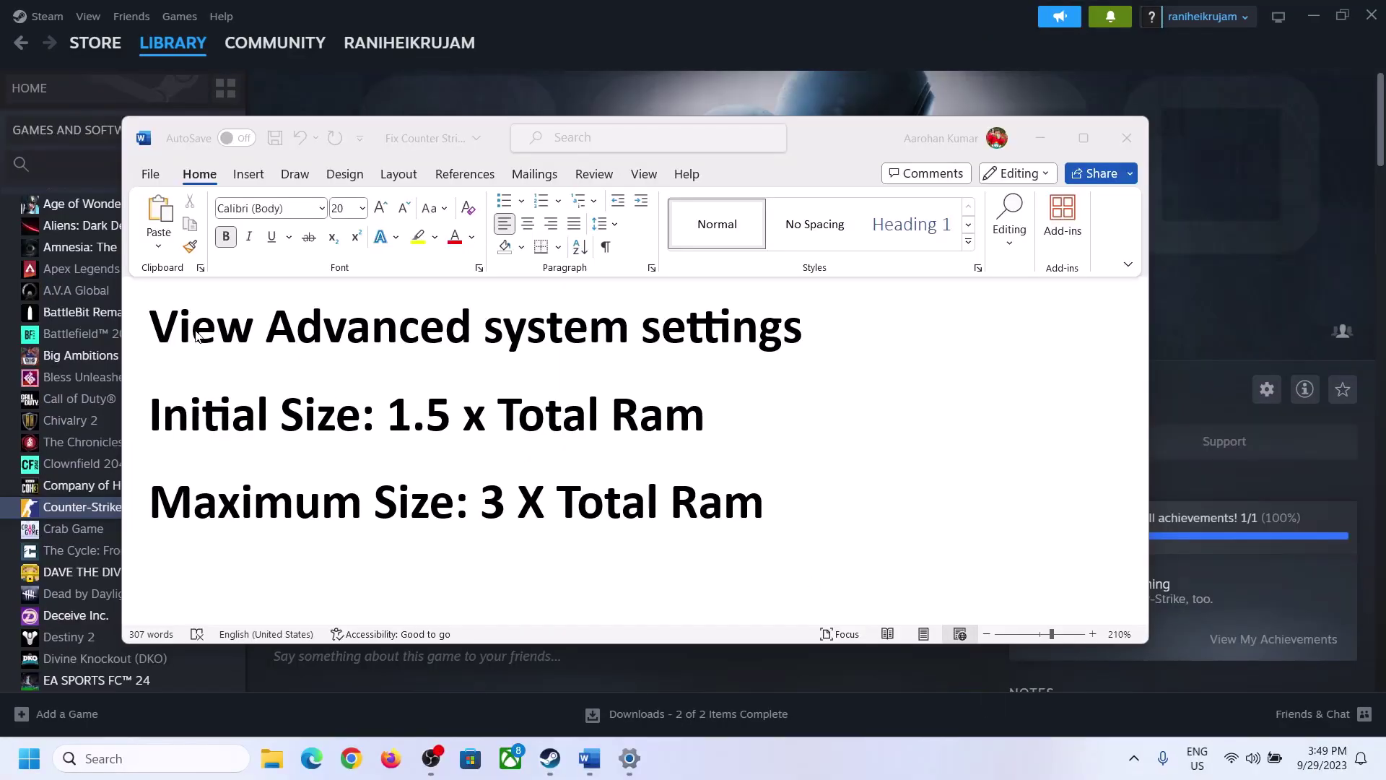
left_click_drag(194, 336, 749, 360)
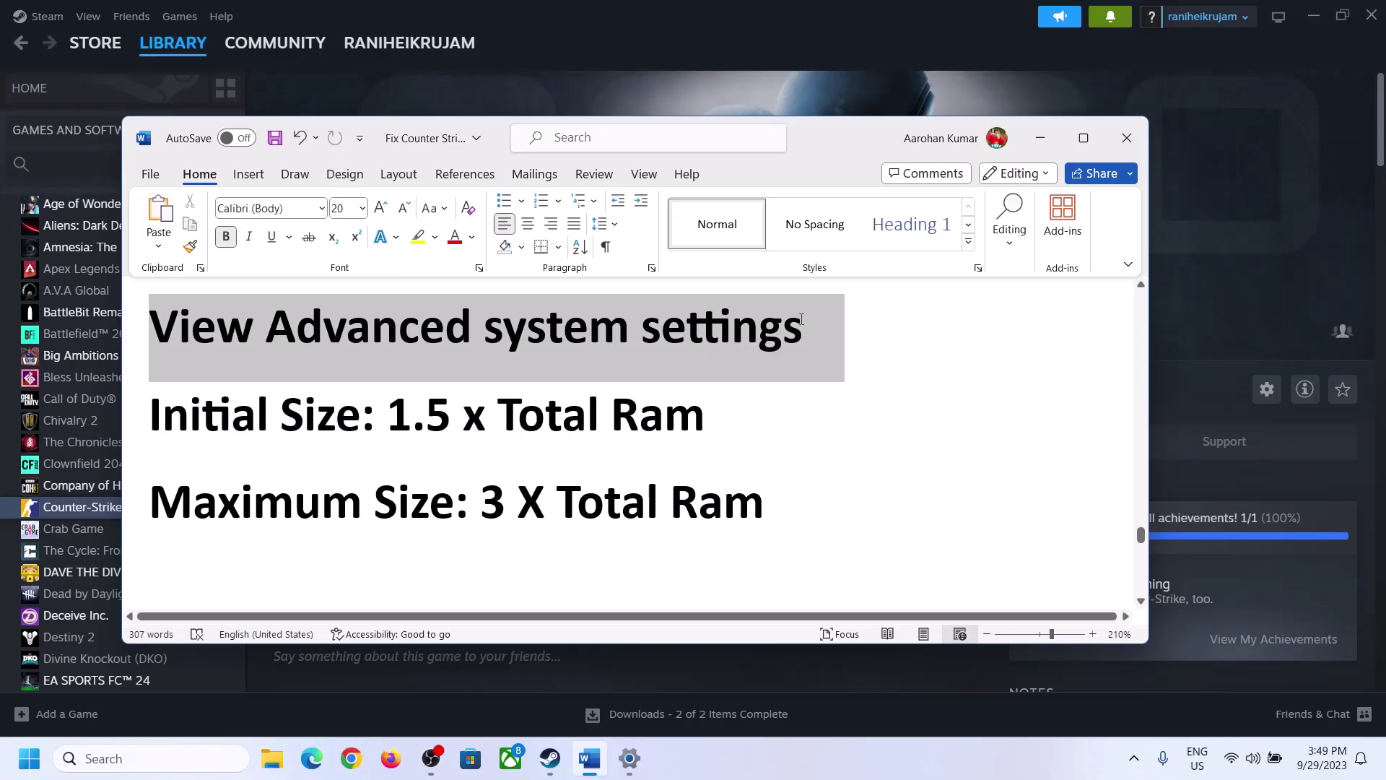
Step: Search Windows for "Advanced system settings" and open the Performance Options from System Properties
left_click(166, 758)
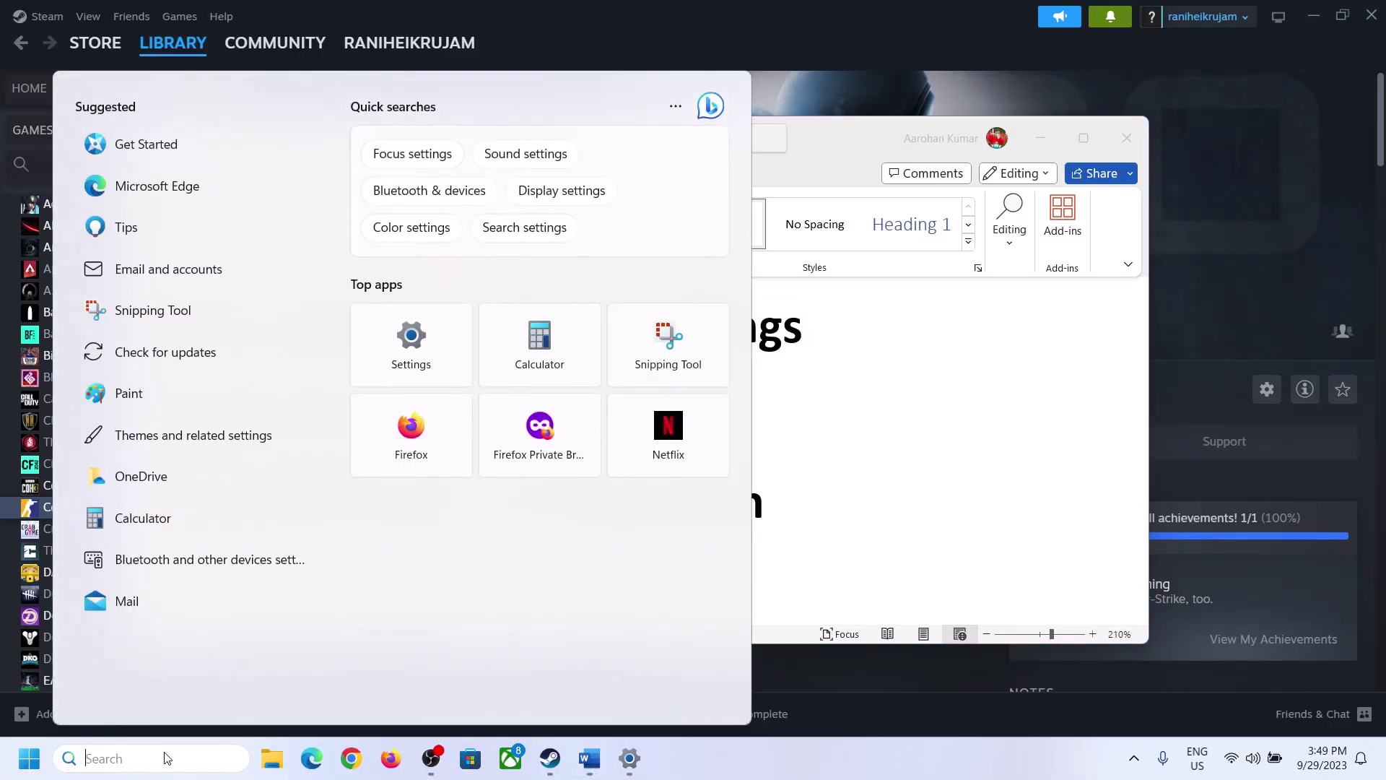
type("Advanced system settings")
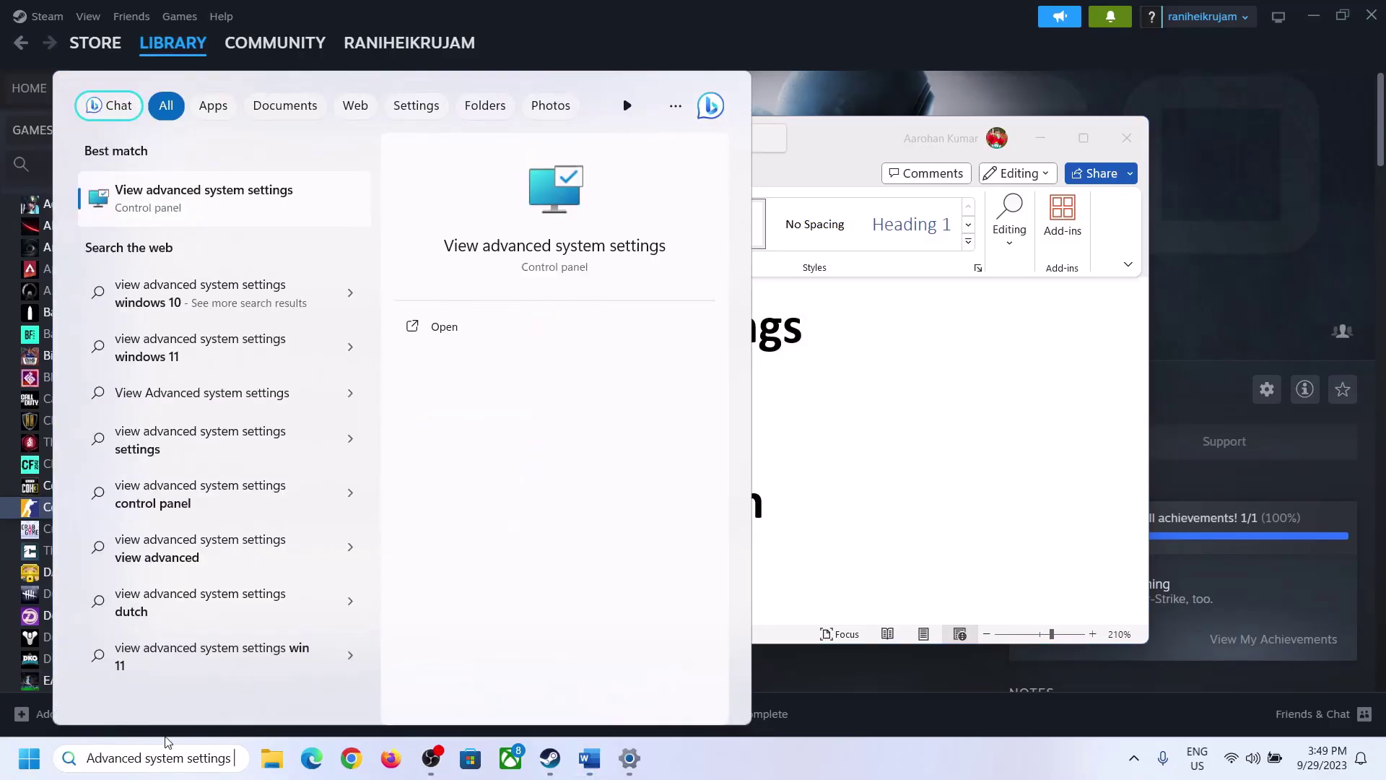
left_click(195, 202)
left_click_drag(288, 140, 619, 249)
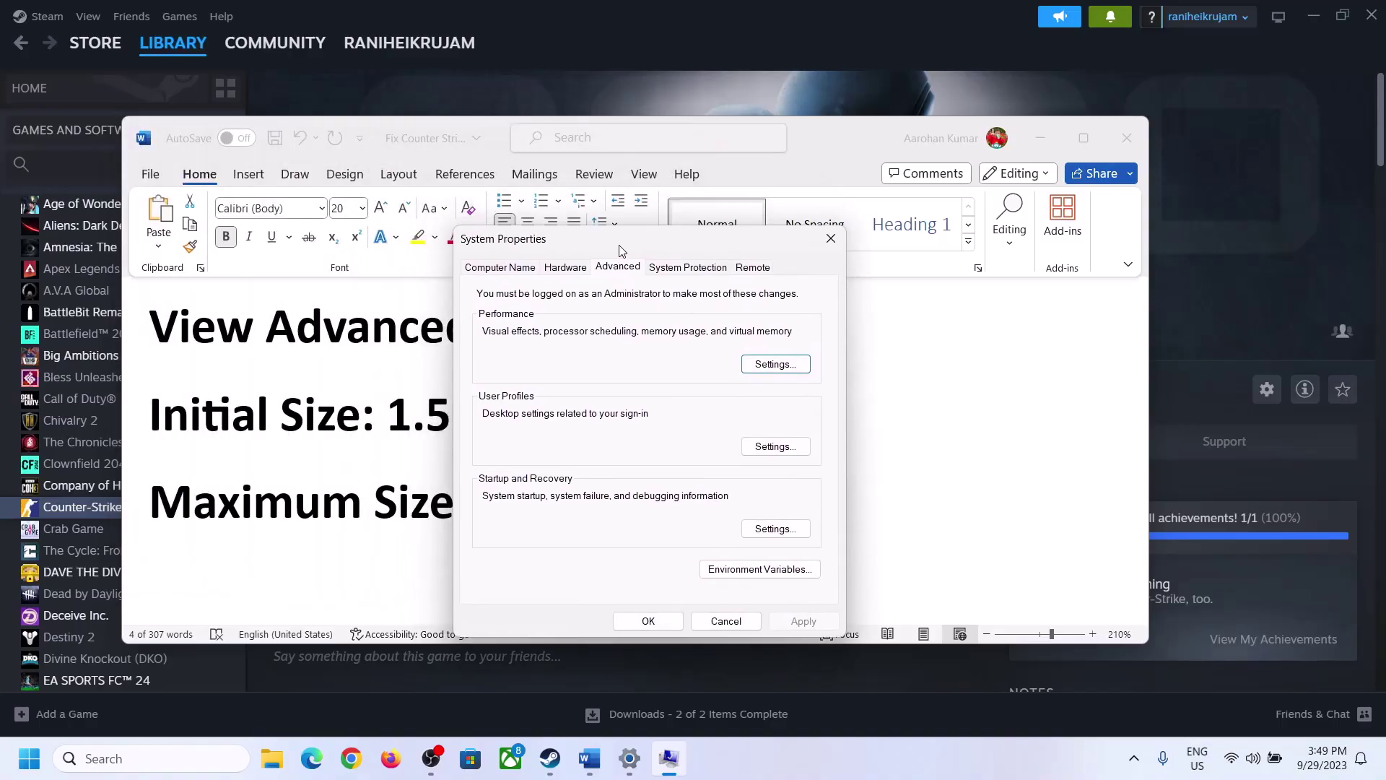
left_click(778, 371)
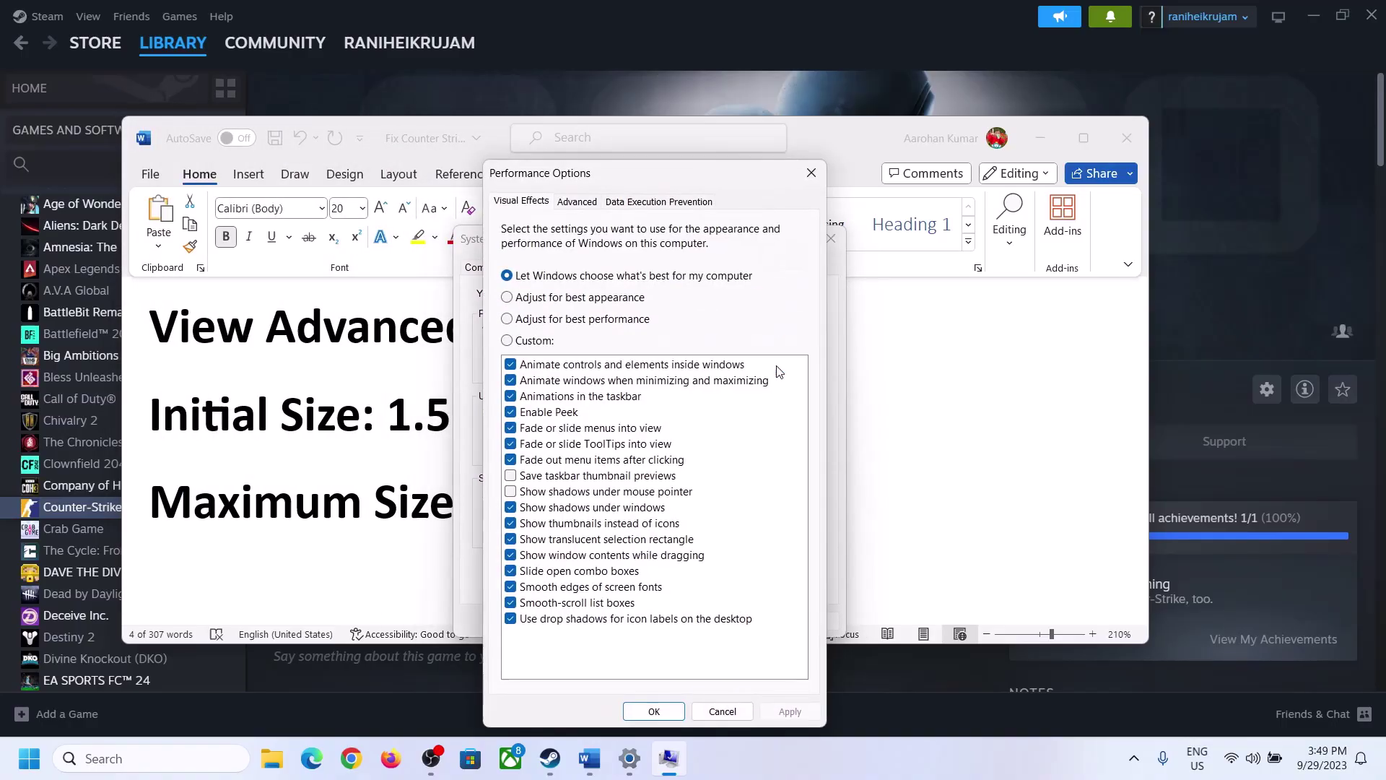
Step: Open the virtual memory settings, turn off automatic paging file management, and choose a custom size for drive C
left_click(577, 202)
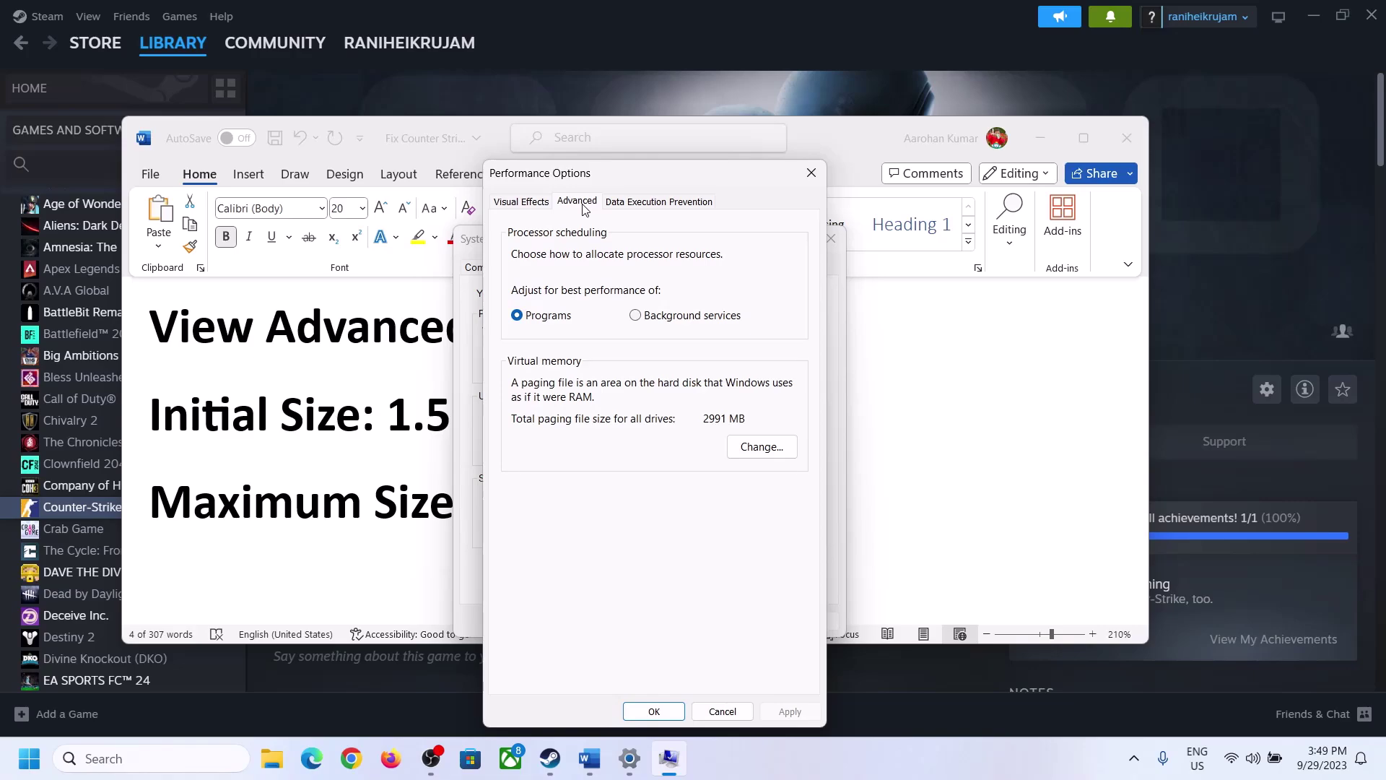
left_click(767, 446)
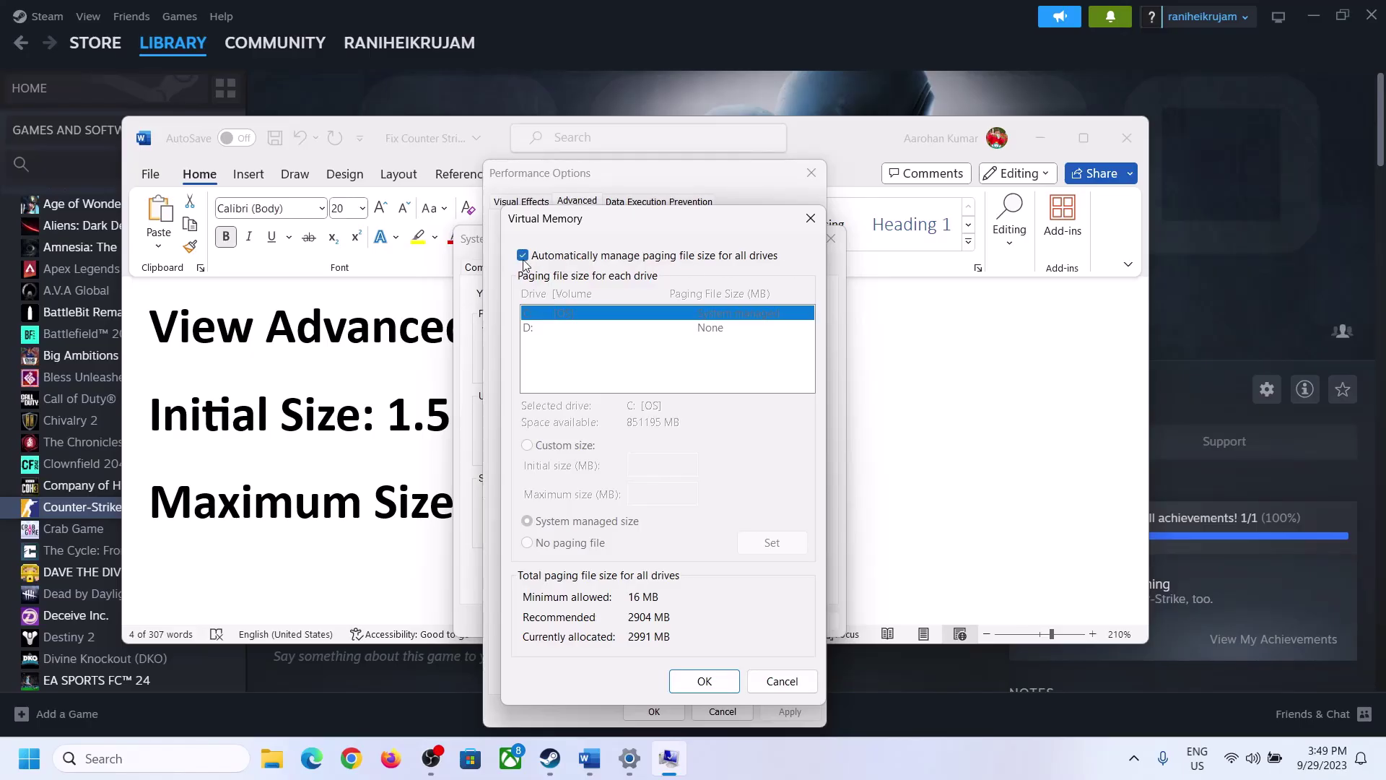
left_click(523, 256)
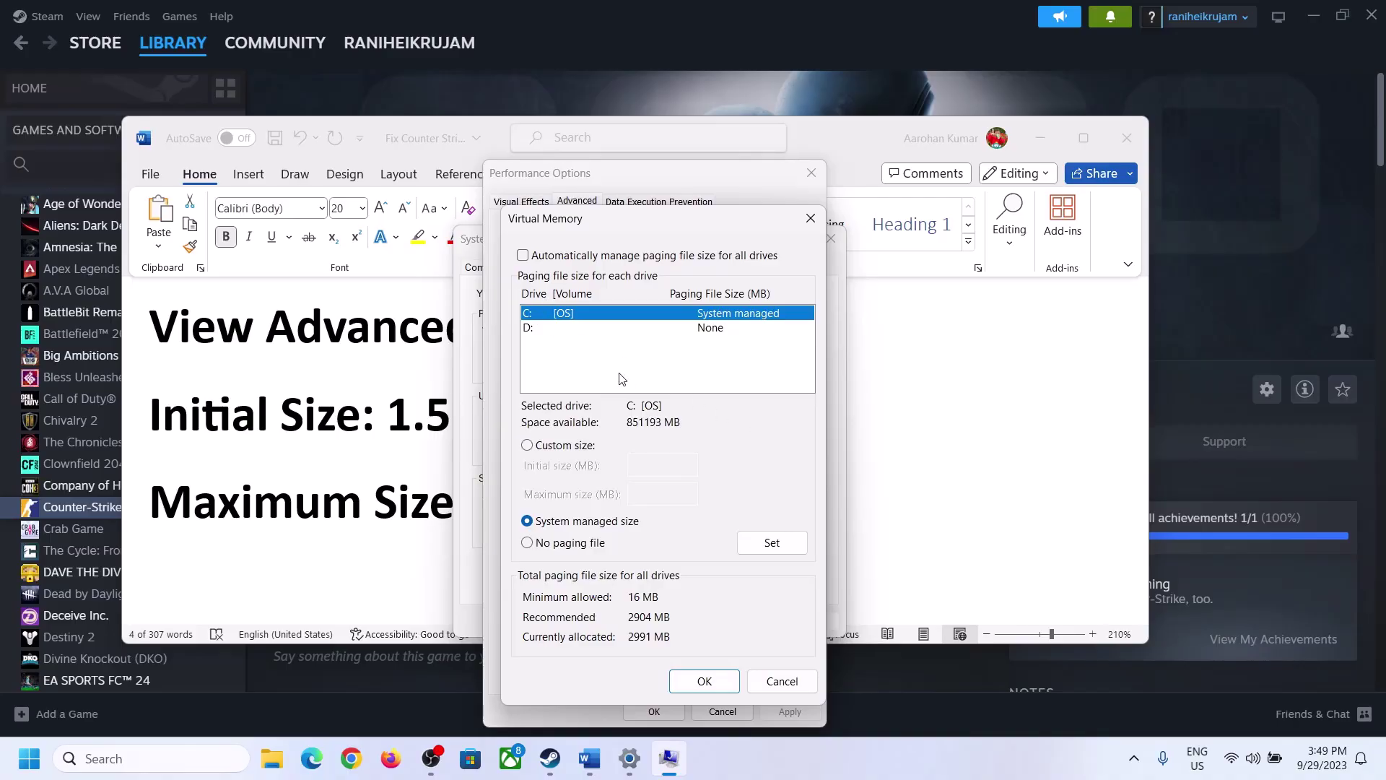
left_click(528, 448)
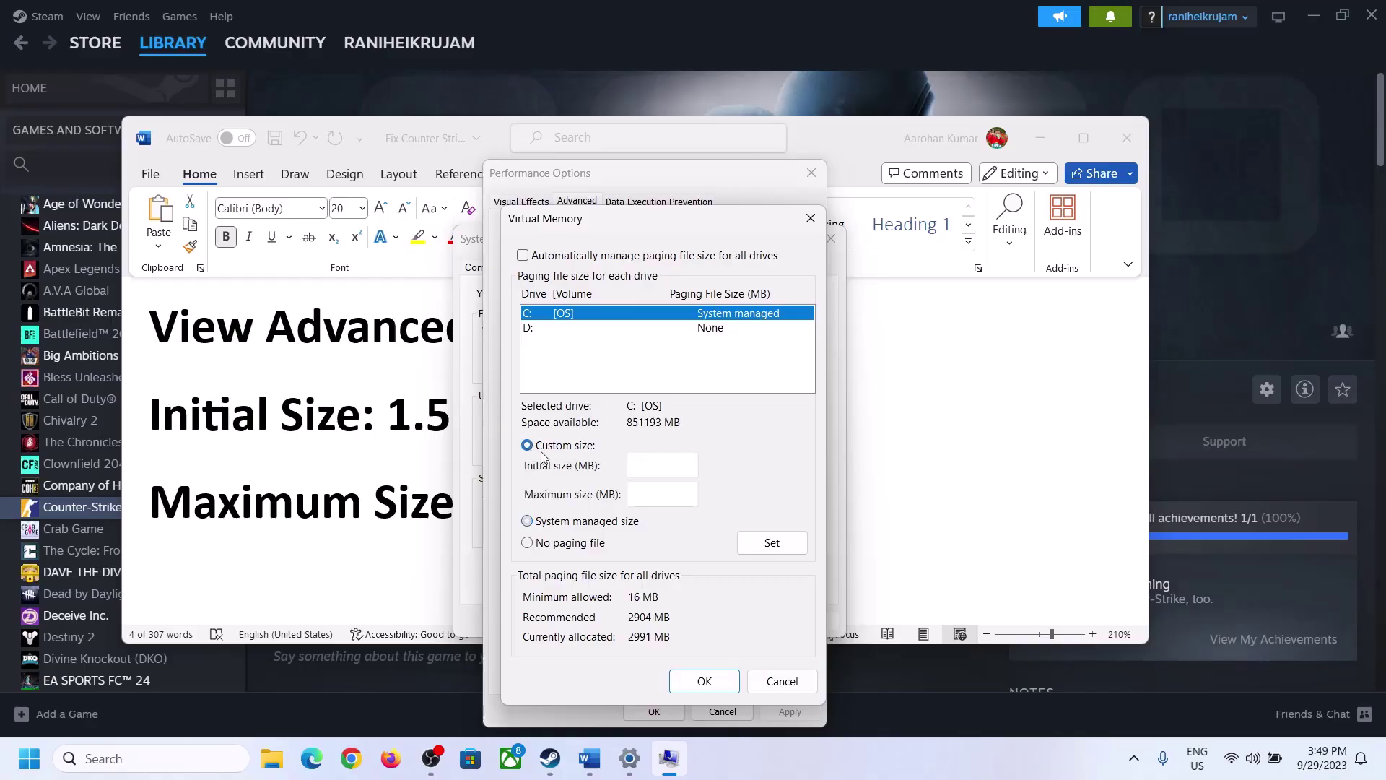
left_click(663, 466)
Step: Highlight the guide's 1.5 x Total Ram formula and look up the installed RAM on the System About page in Settings
left_click(405, 428)
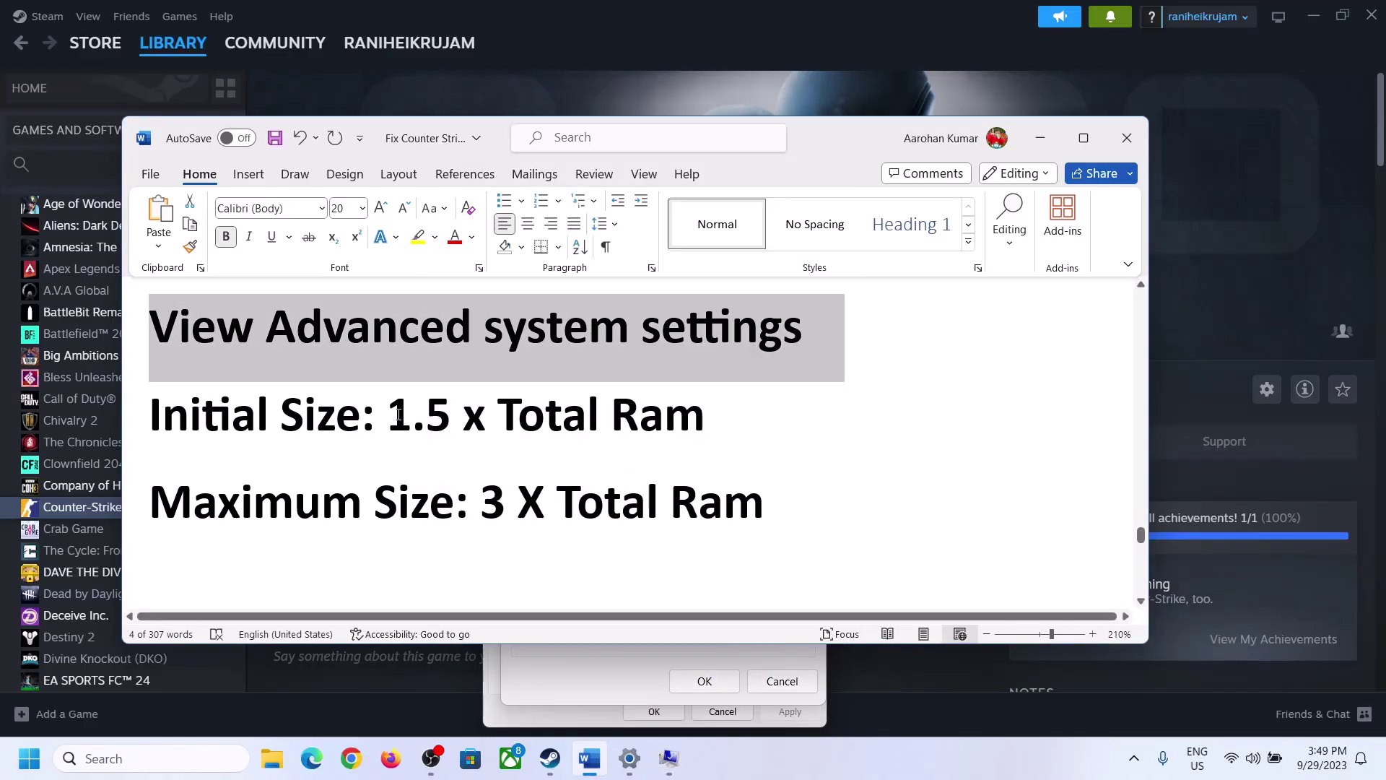
left_click_drag(398, 415, 642, 431)
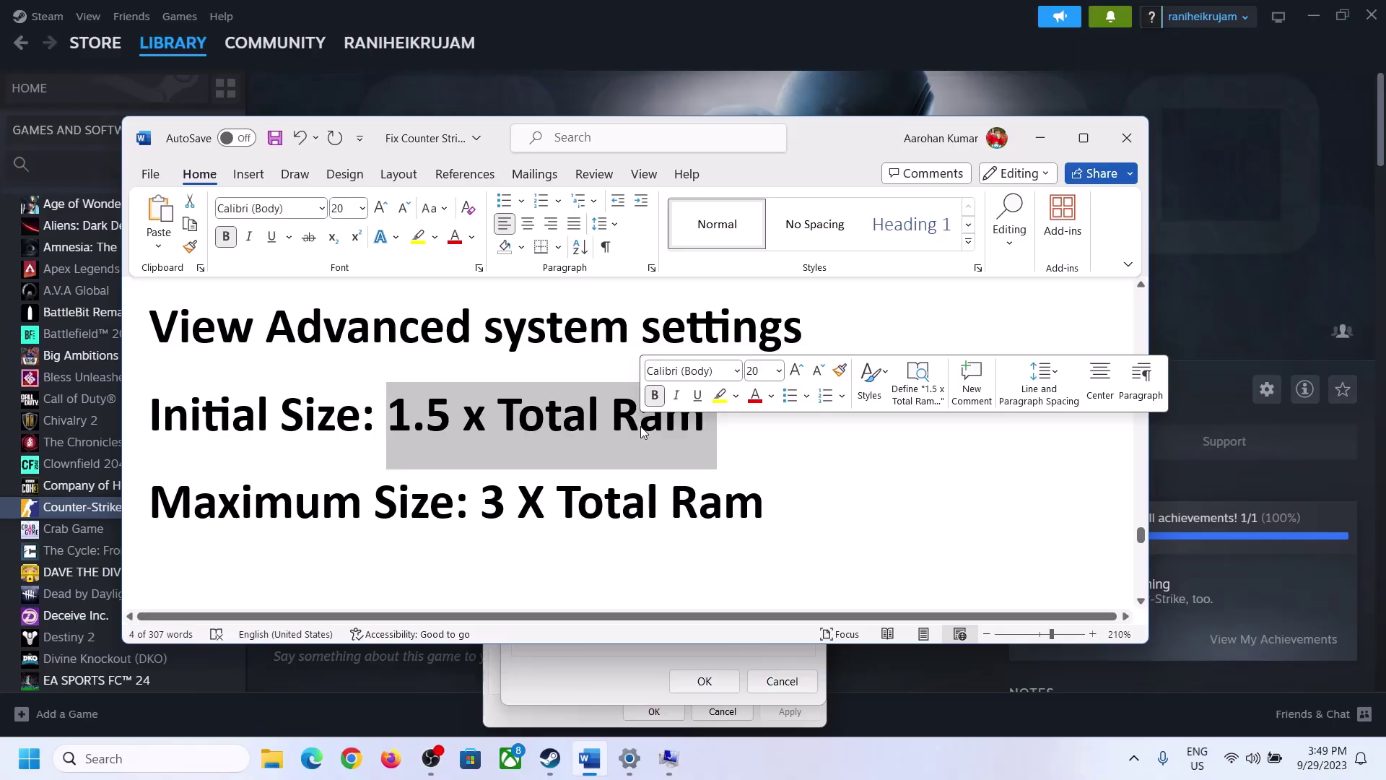
left_click(630, 759)
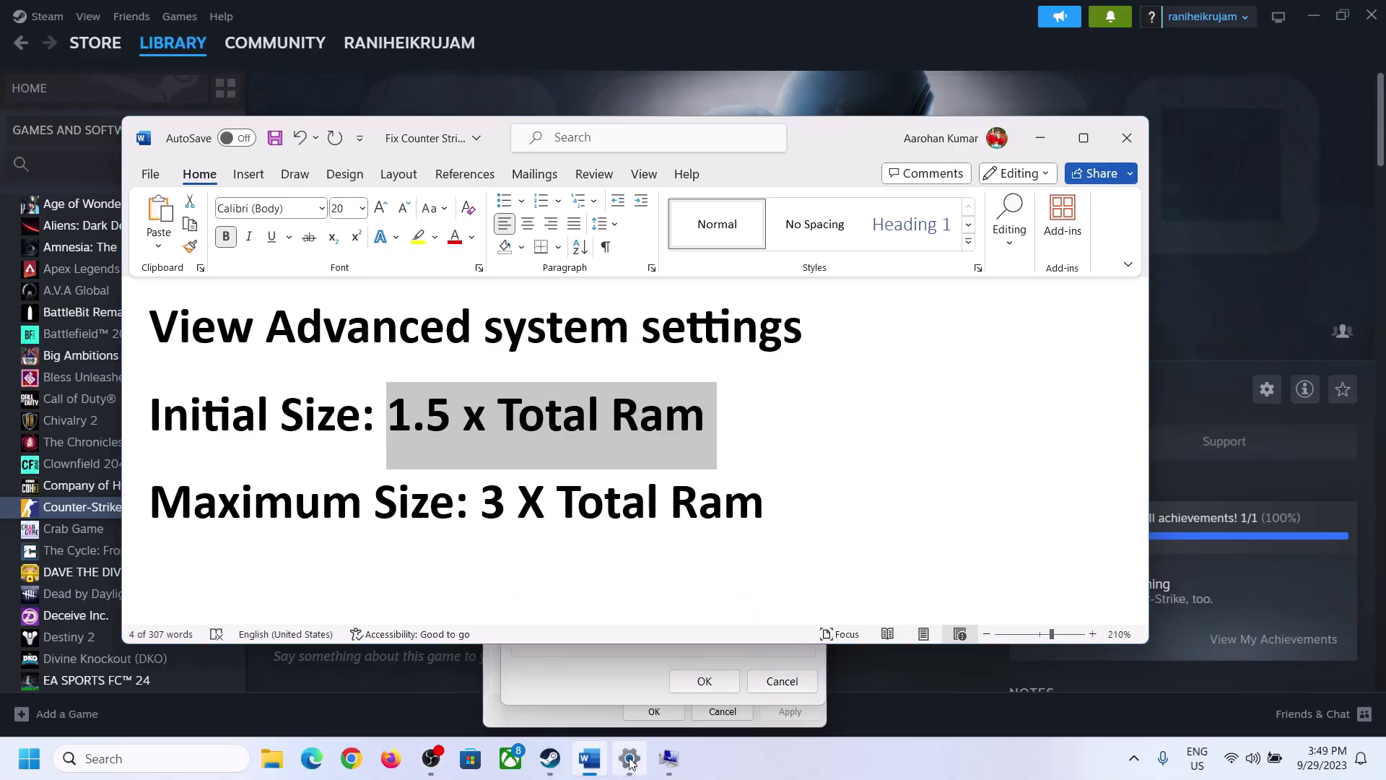
left_click(65, 231)
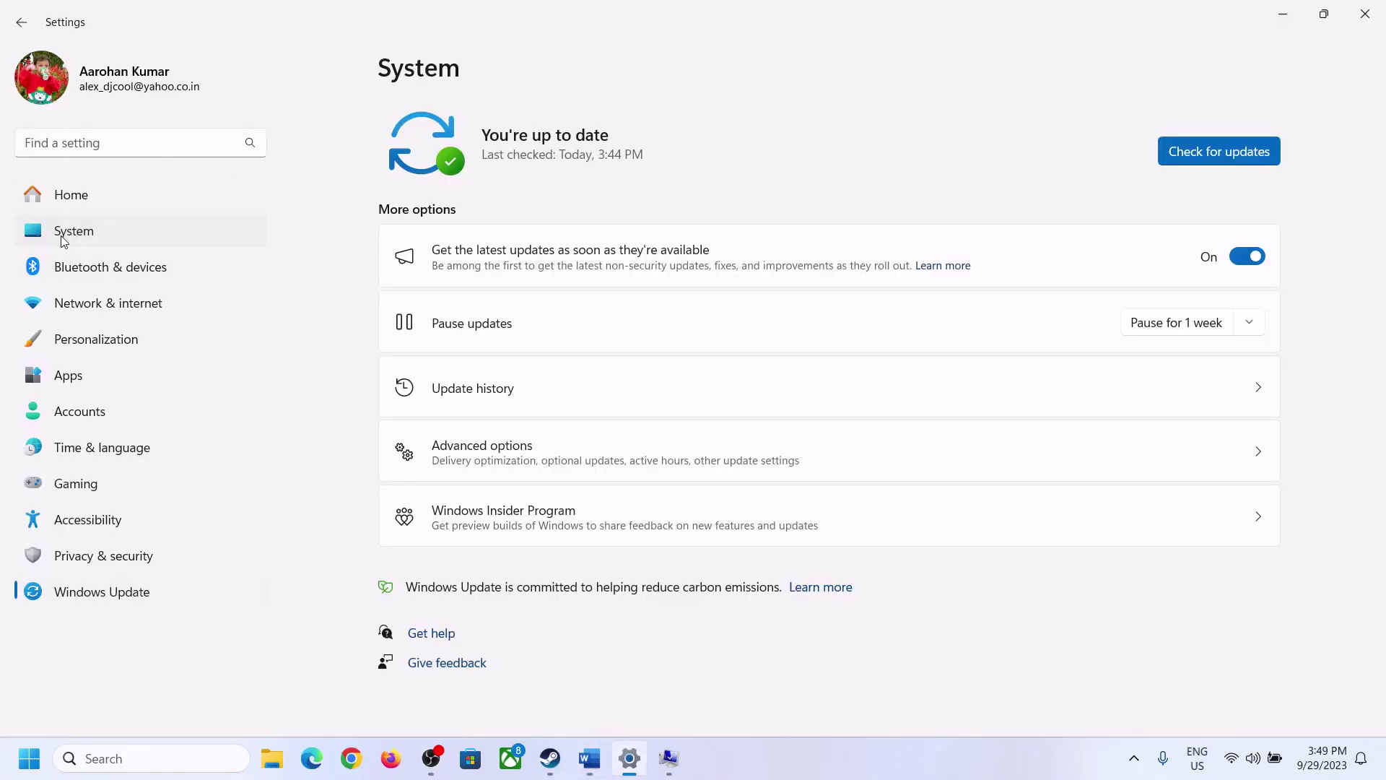
scroll(508, 572, "down", 6)
left_click(454, 679)
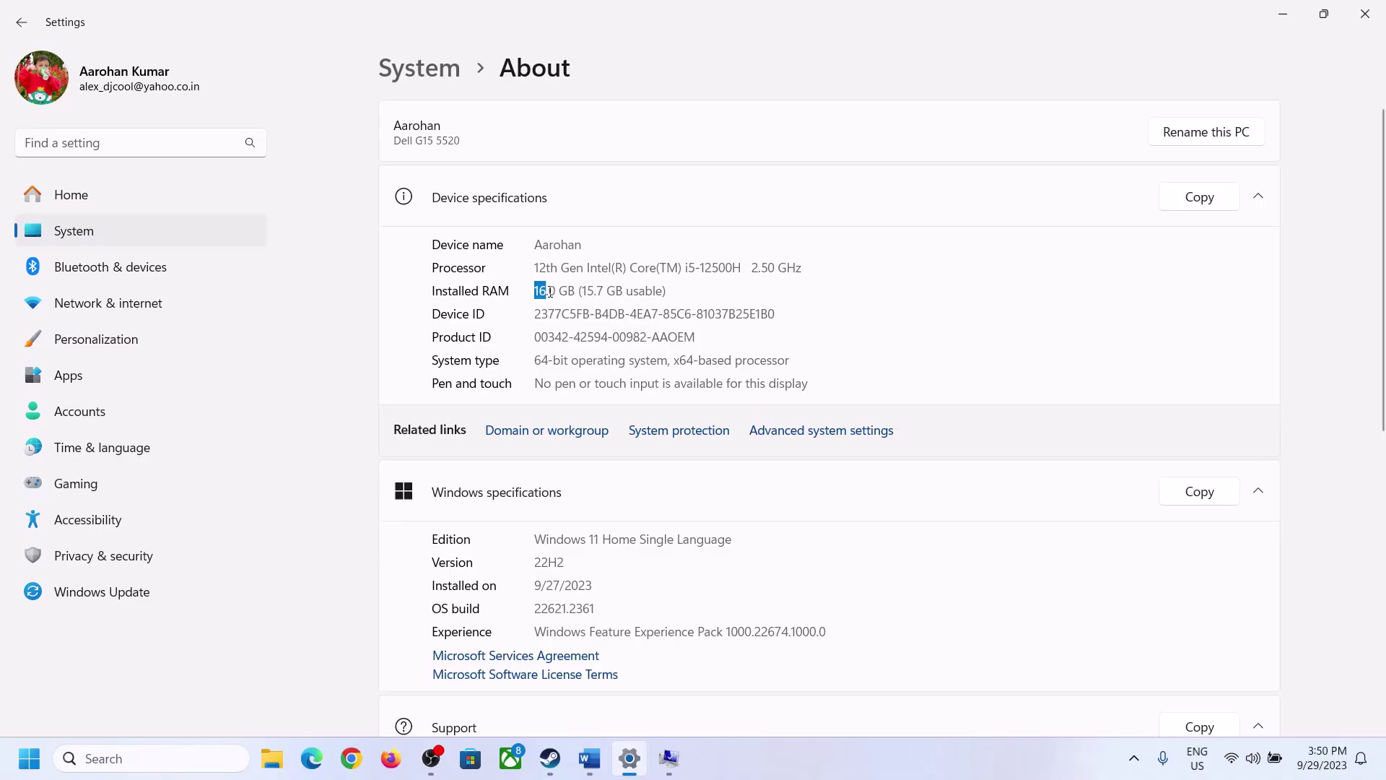
left_click_drag(548, 291, 528, 283)
left_click(558, 293)
Step: Return to the Virtual Memory dialog, run calc to launch Calculator, and place it beside the size formulas in the Word guide
left_click(662, 761)
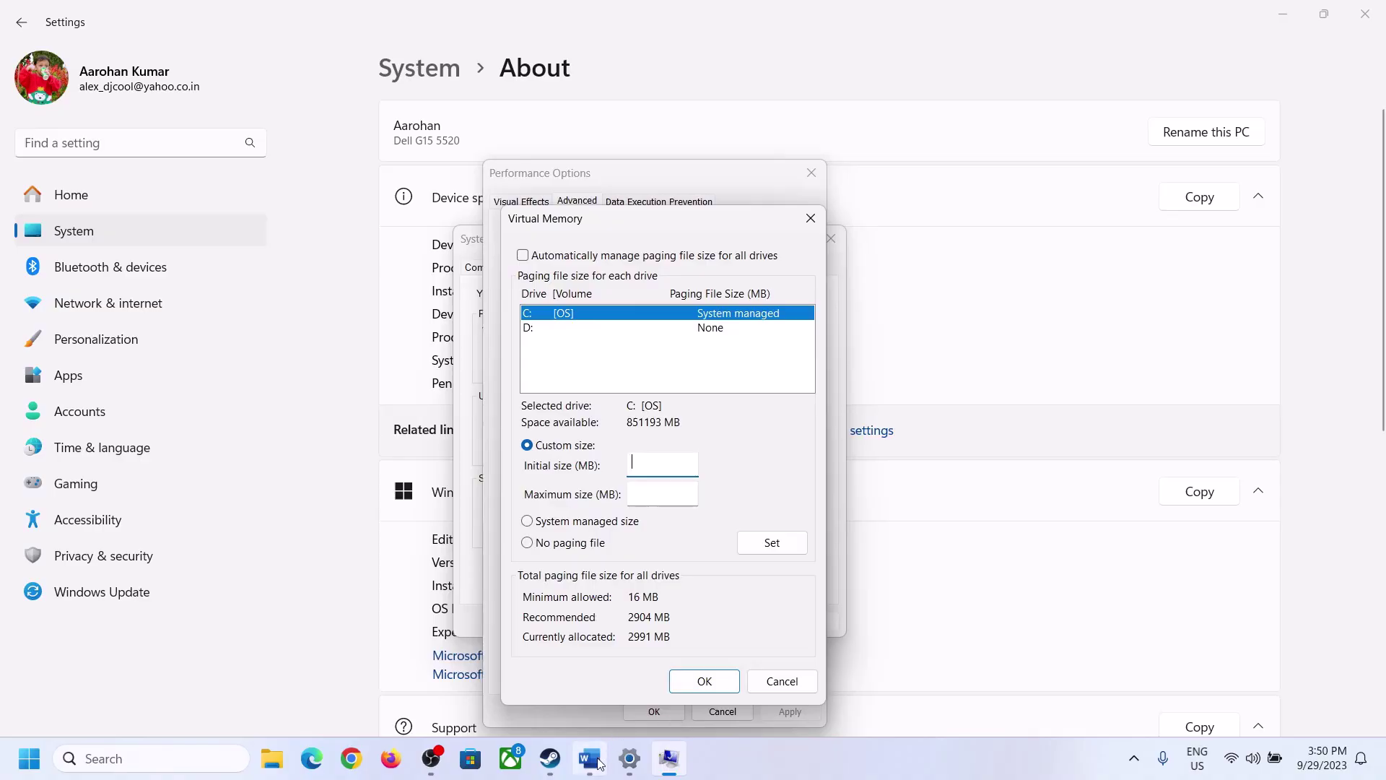
mouse_move(630, 758)
mouse_move(625, 667)
key("super+r")
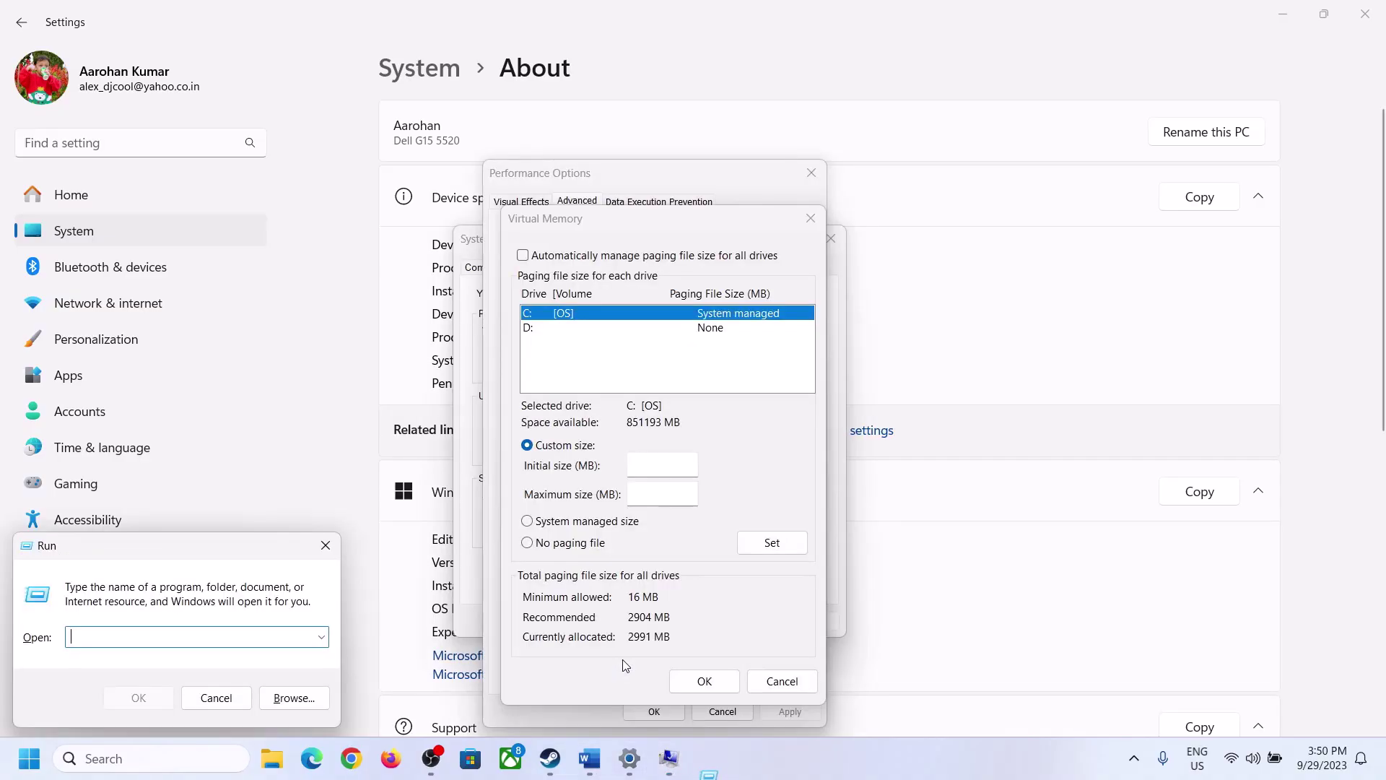
type("ca")
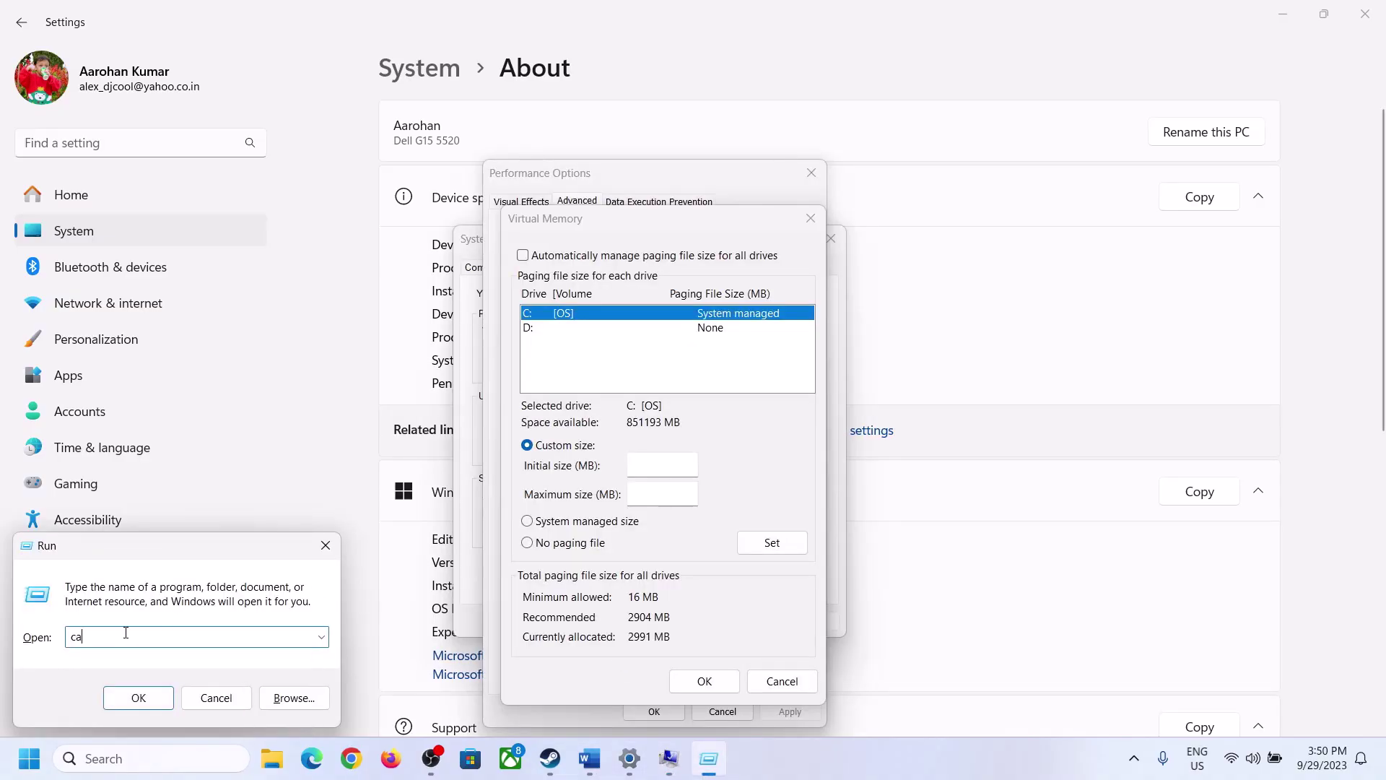
type("lc")
left_click(137, 698)
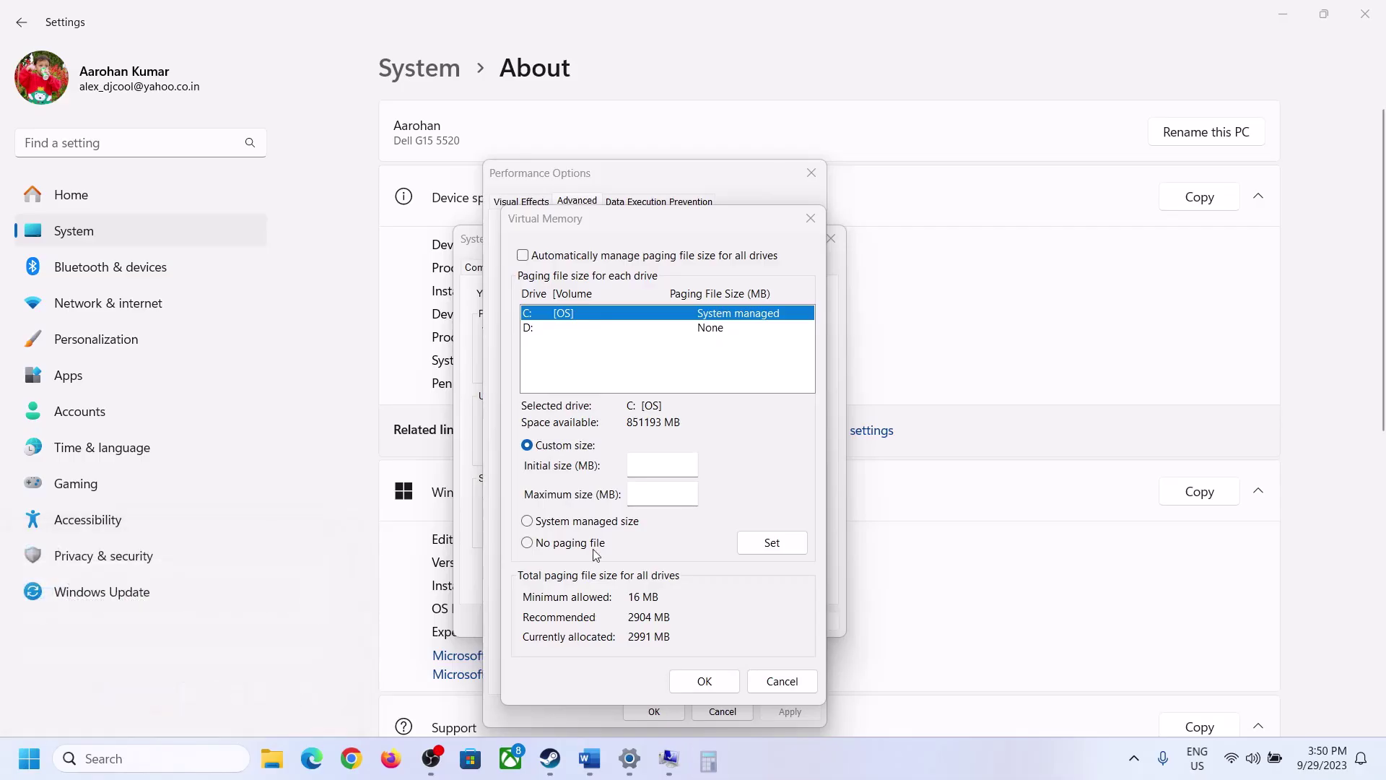
left_click_drag(167, 23, 1011, 236)
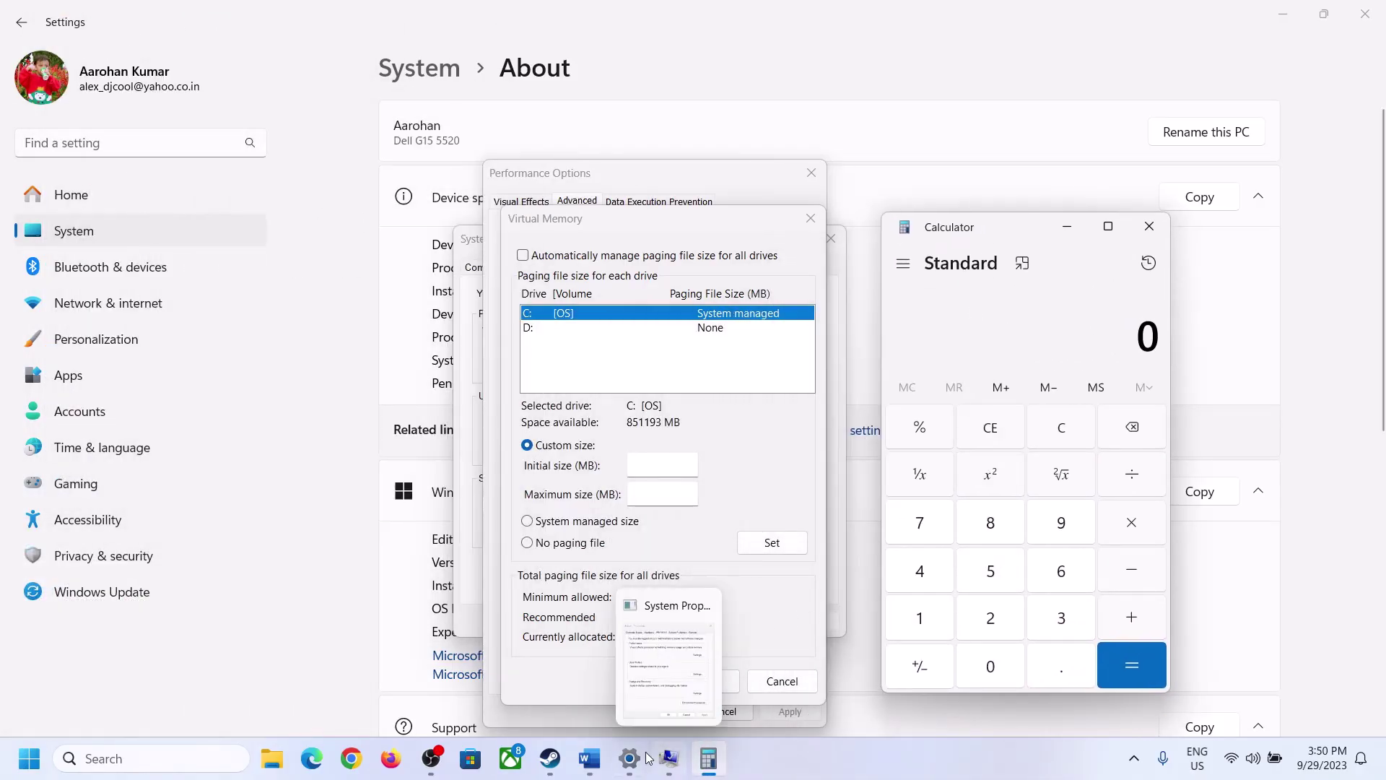
left_click(590, 758)
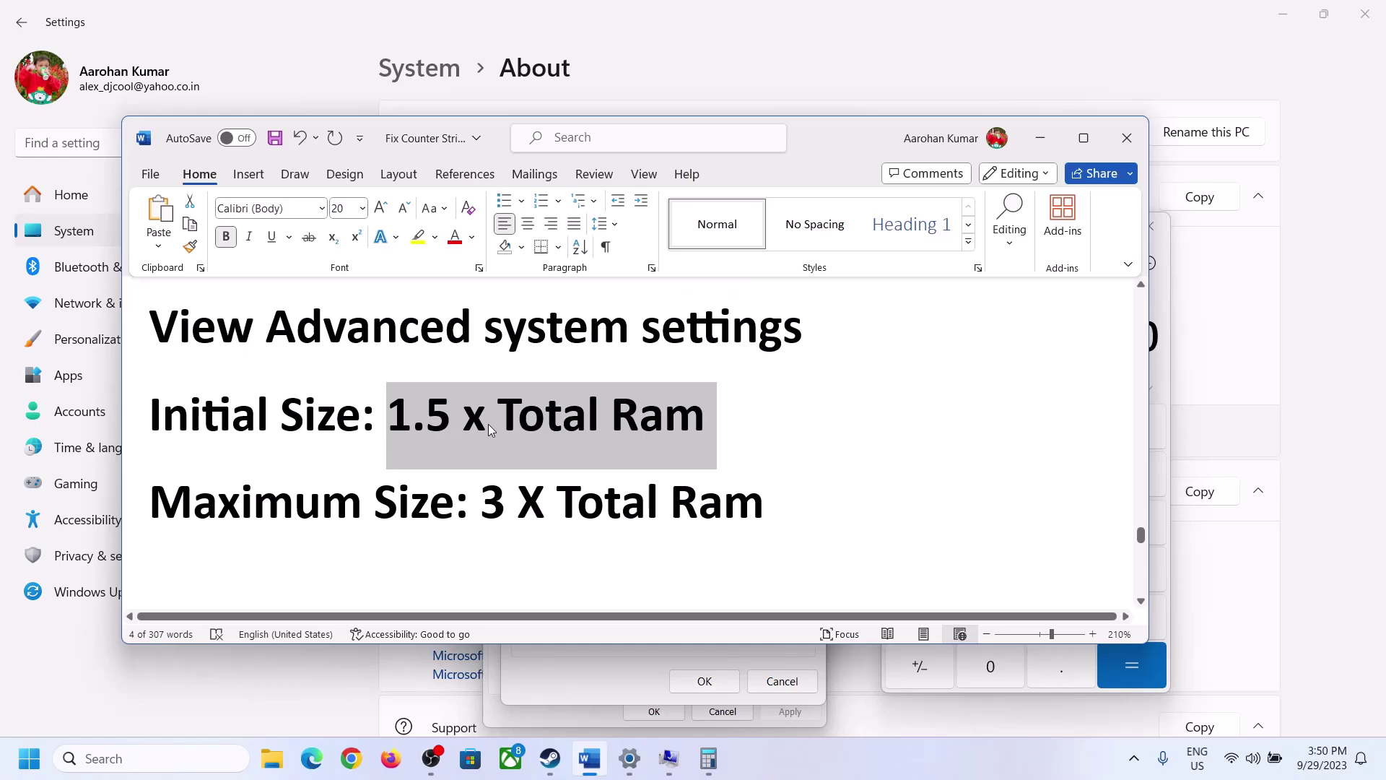
left_click(708, 758)
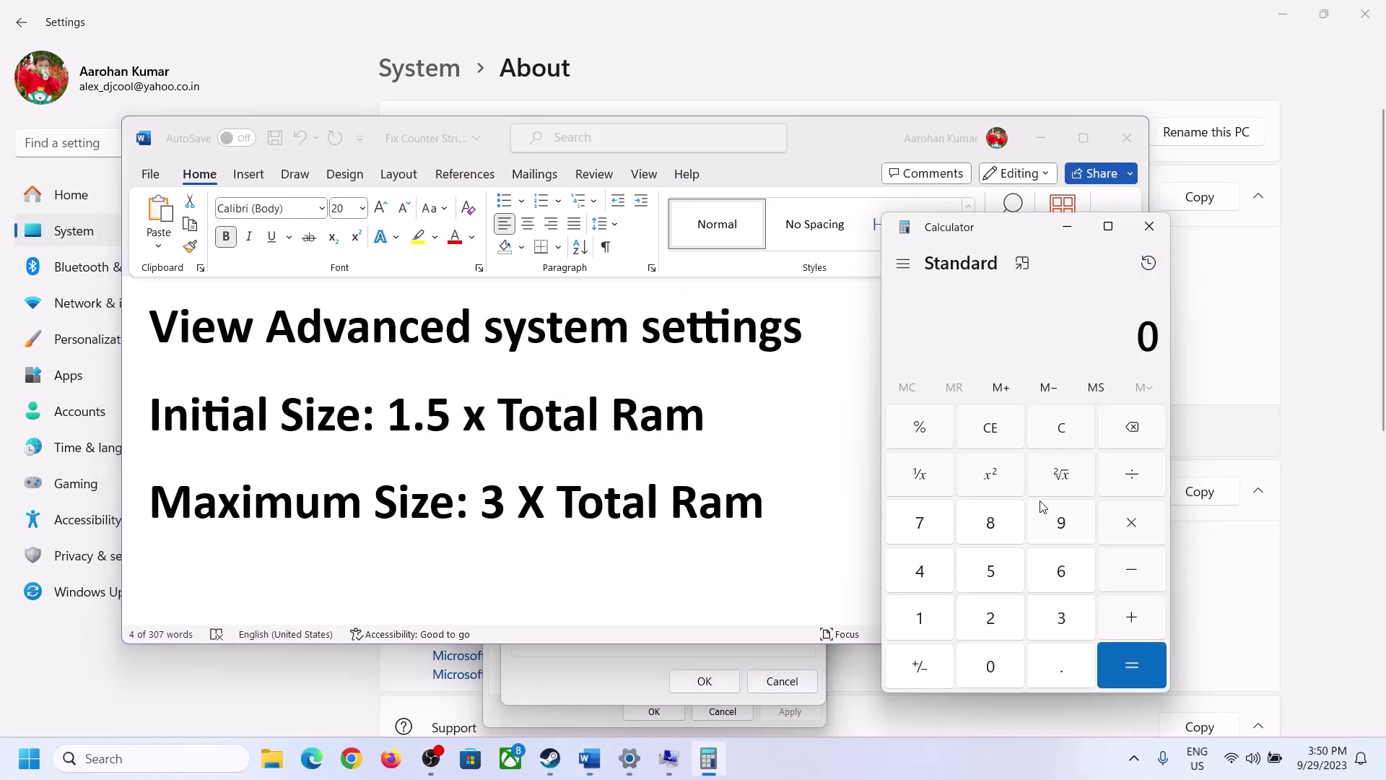
left_click(921, 620)
left_click(1055, 578)
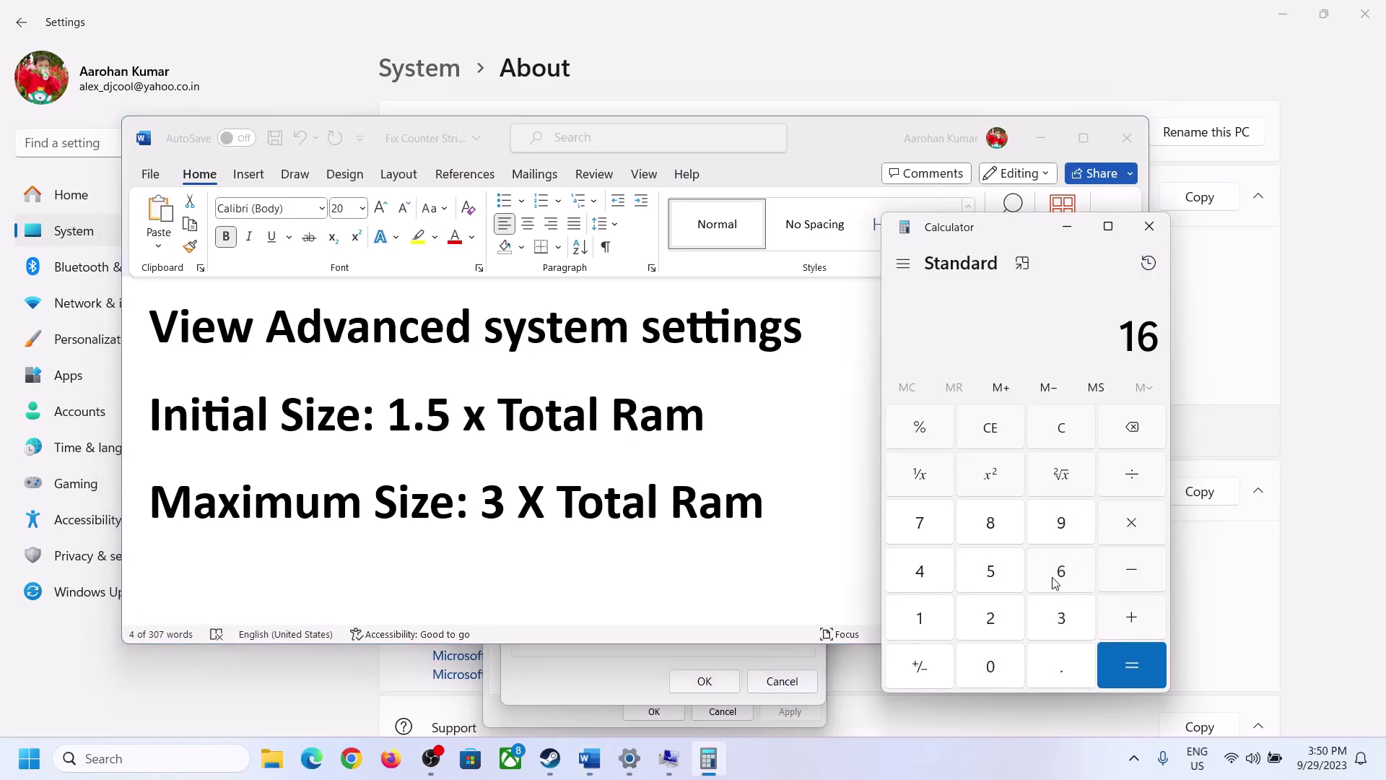
left_click(1064, 442)
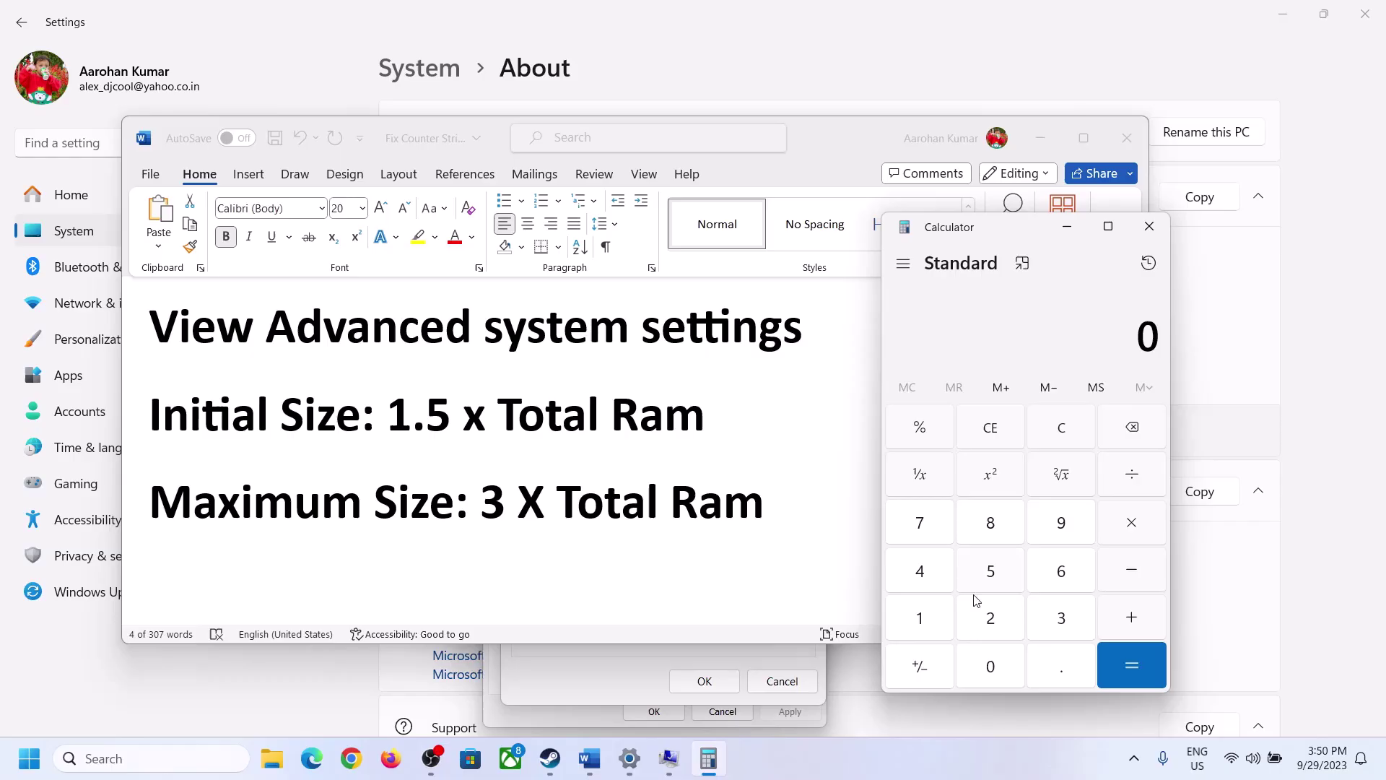
Step: Calculate 16 × 1024 in Calculator to convert the installed RAM to megabytes
left_click(930, 621)
left_click(1040, 578)
left_click(924, 625)
left_click(992, 676)
left_click(994, 625)
left_click(930, 582)
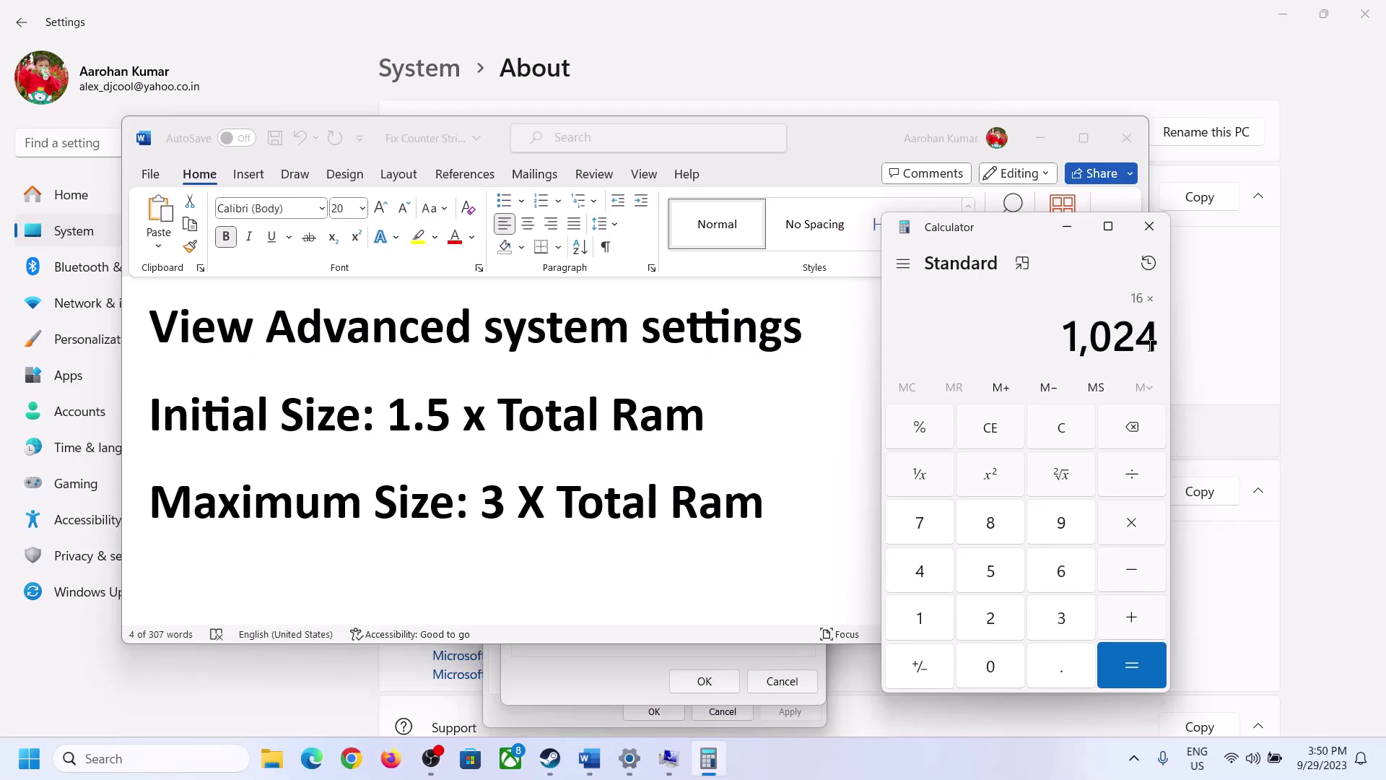
left_click(1131, 666)
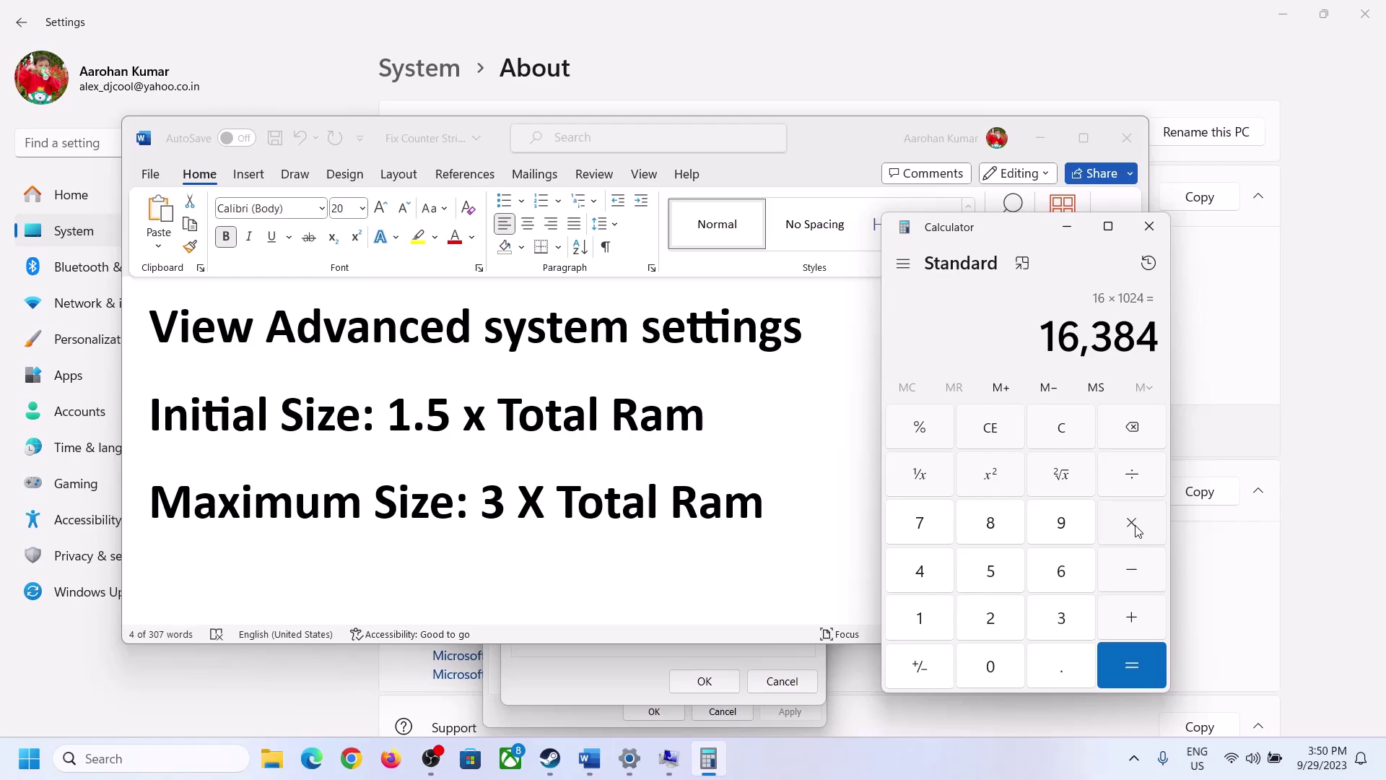
Step: Multiply the RAM figure by 1.5 in Calculator and set the paging file's initial size to 24576 MB
left_click(943, 629)
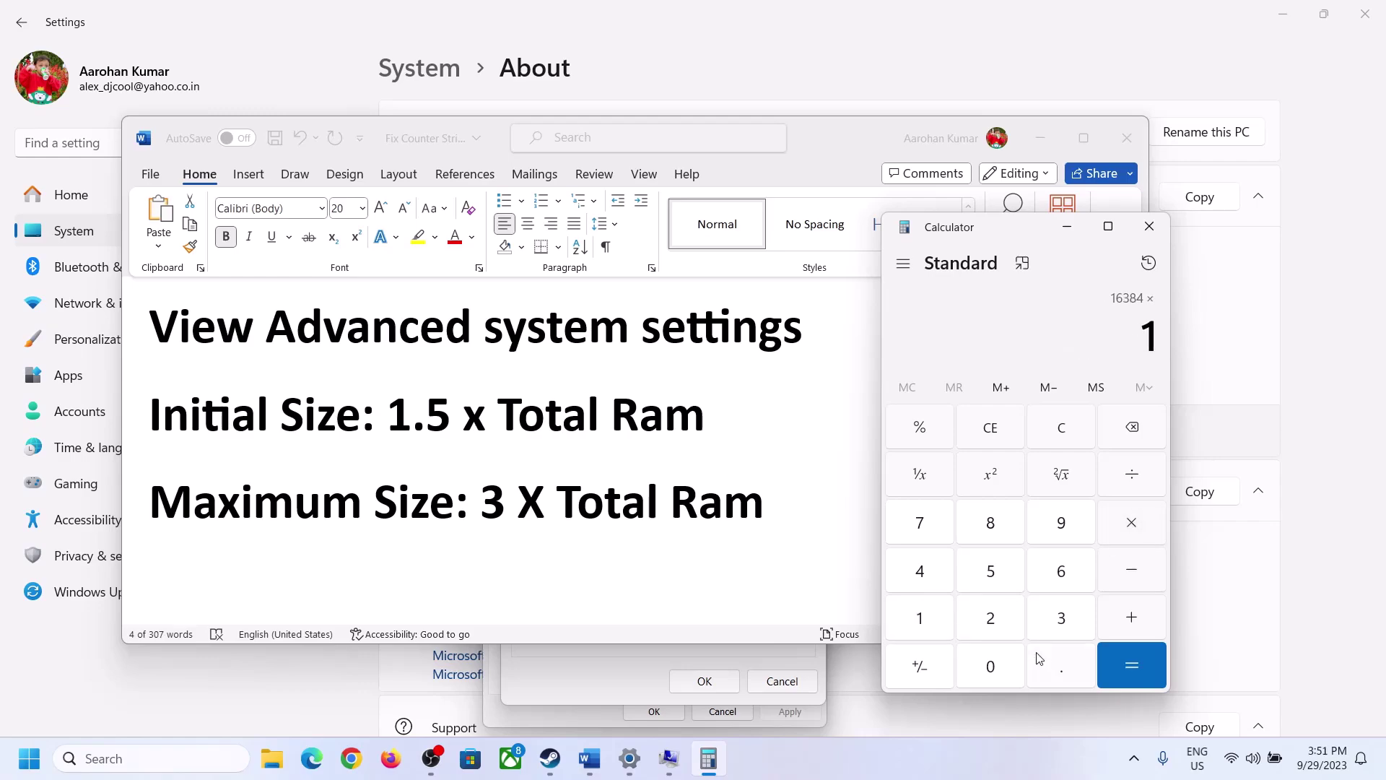
left_click(1054, 674)
left_click(998, 575)
left_click(1130, 659)
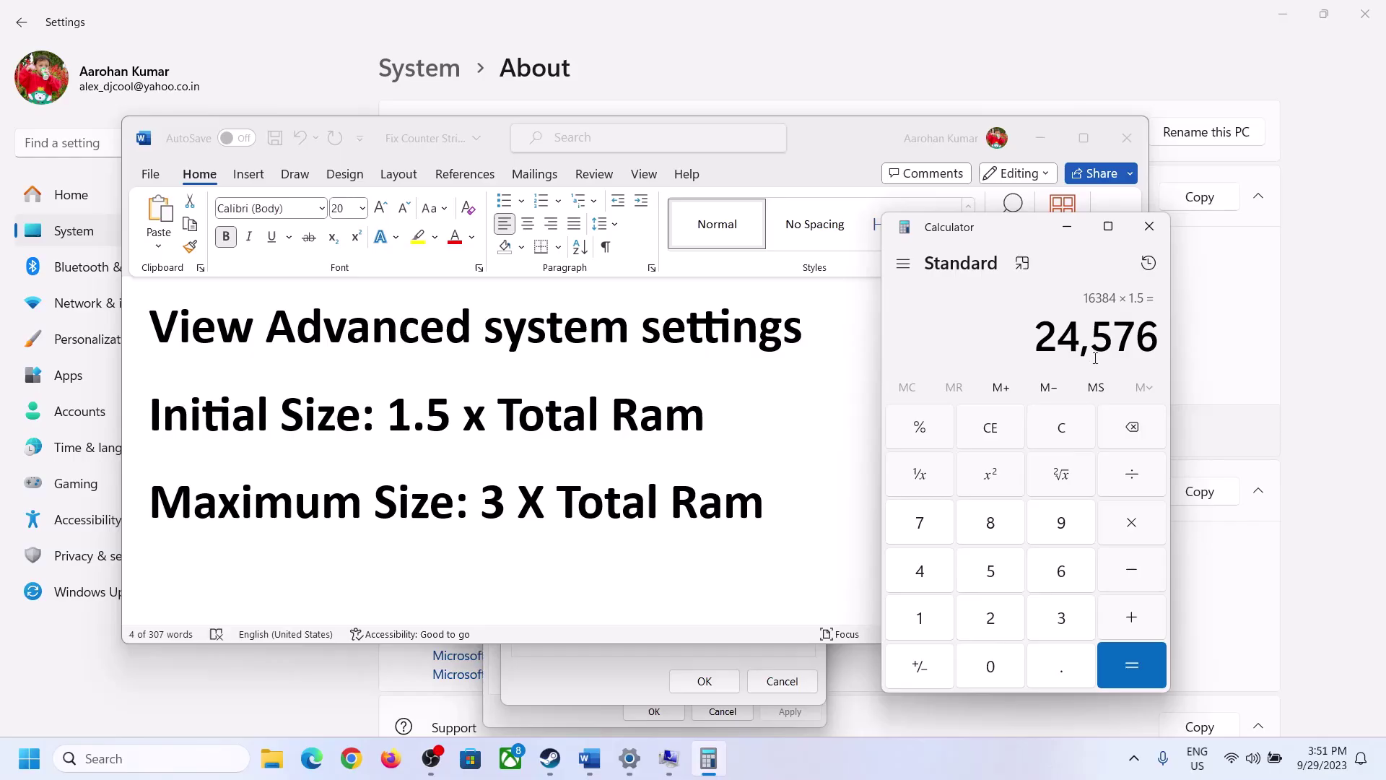
left_click(616, 678)
left_click(655, 465)
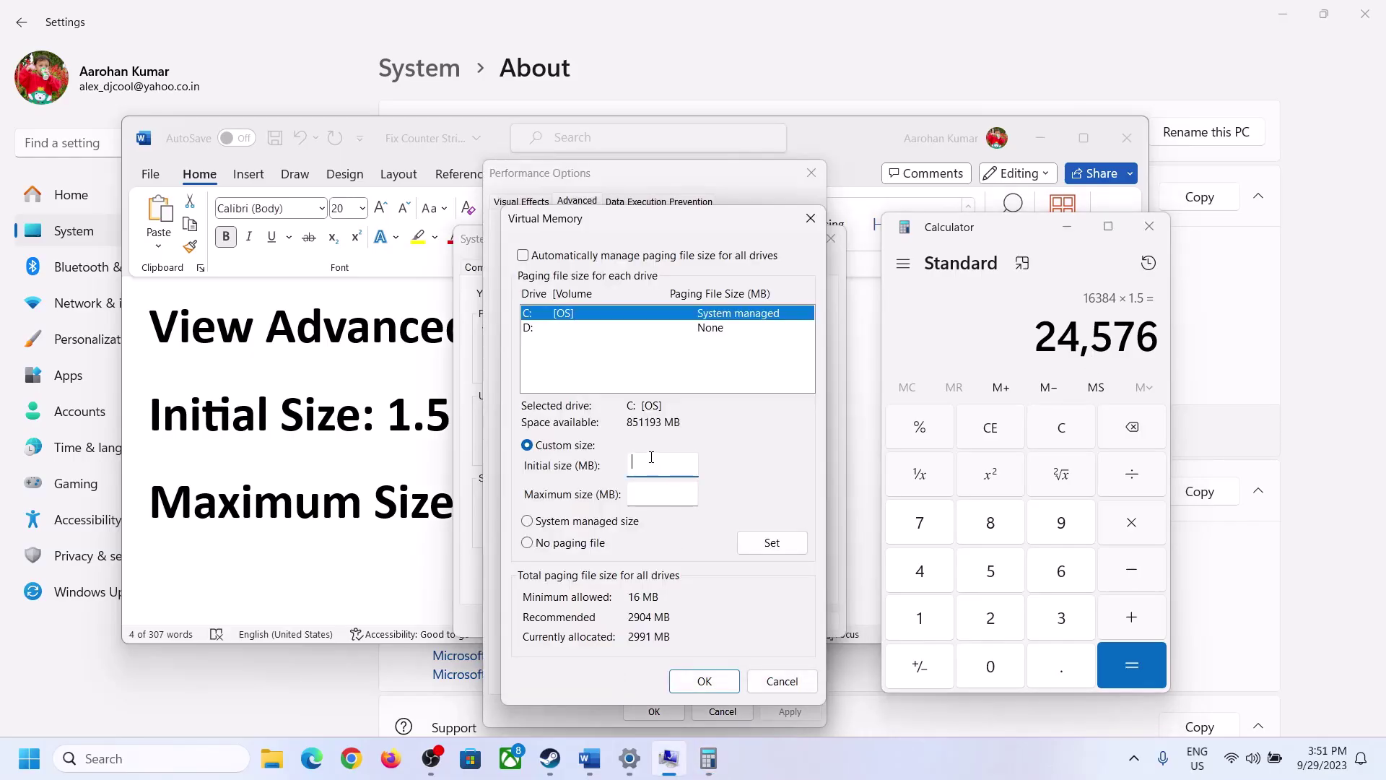
type("24576")
left_click(695, 493)
Step: Check the maximum size formula in the Word guide, clear Calculator, and recheck the installed RAM in Settings
left_click(400, 509)
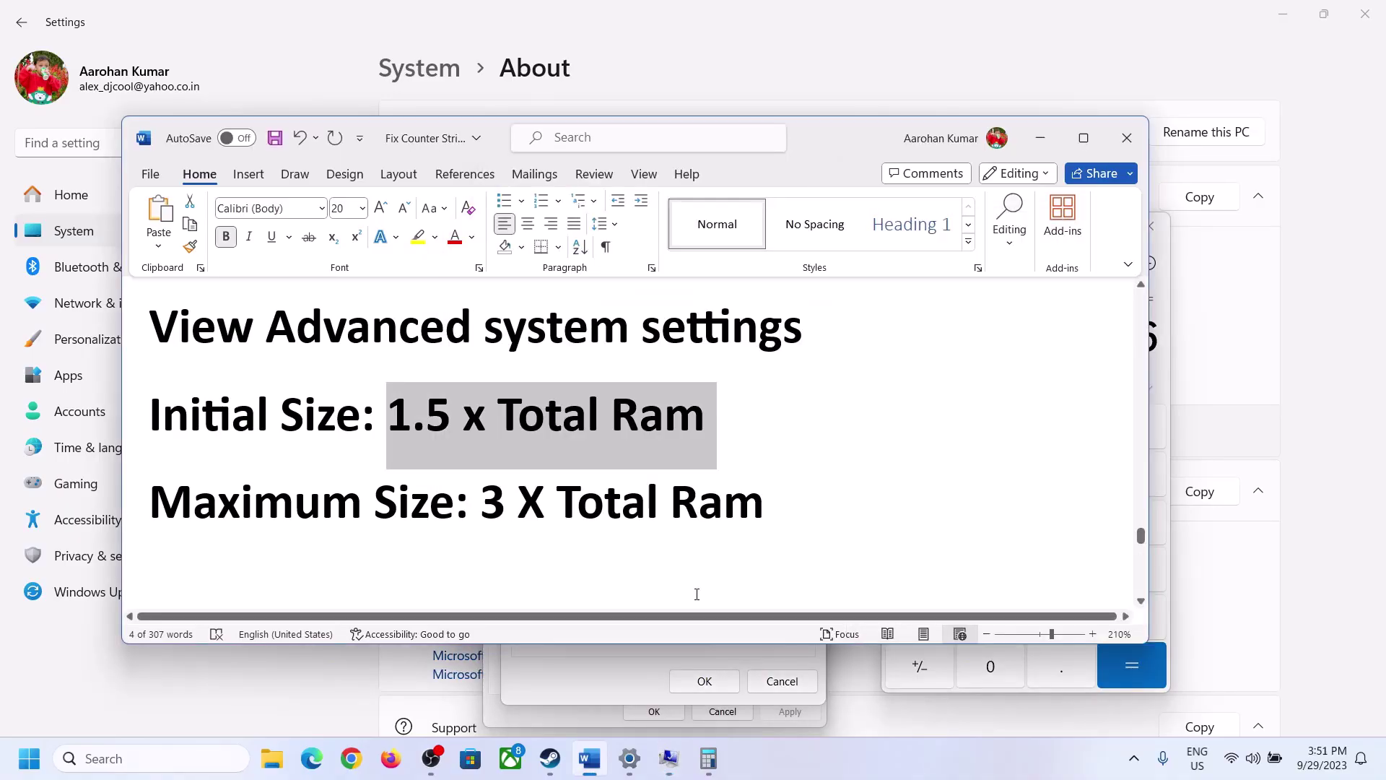
left_click(1164, 374)
left_click(1075, 431)
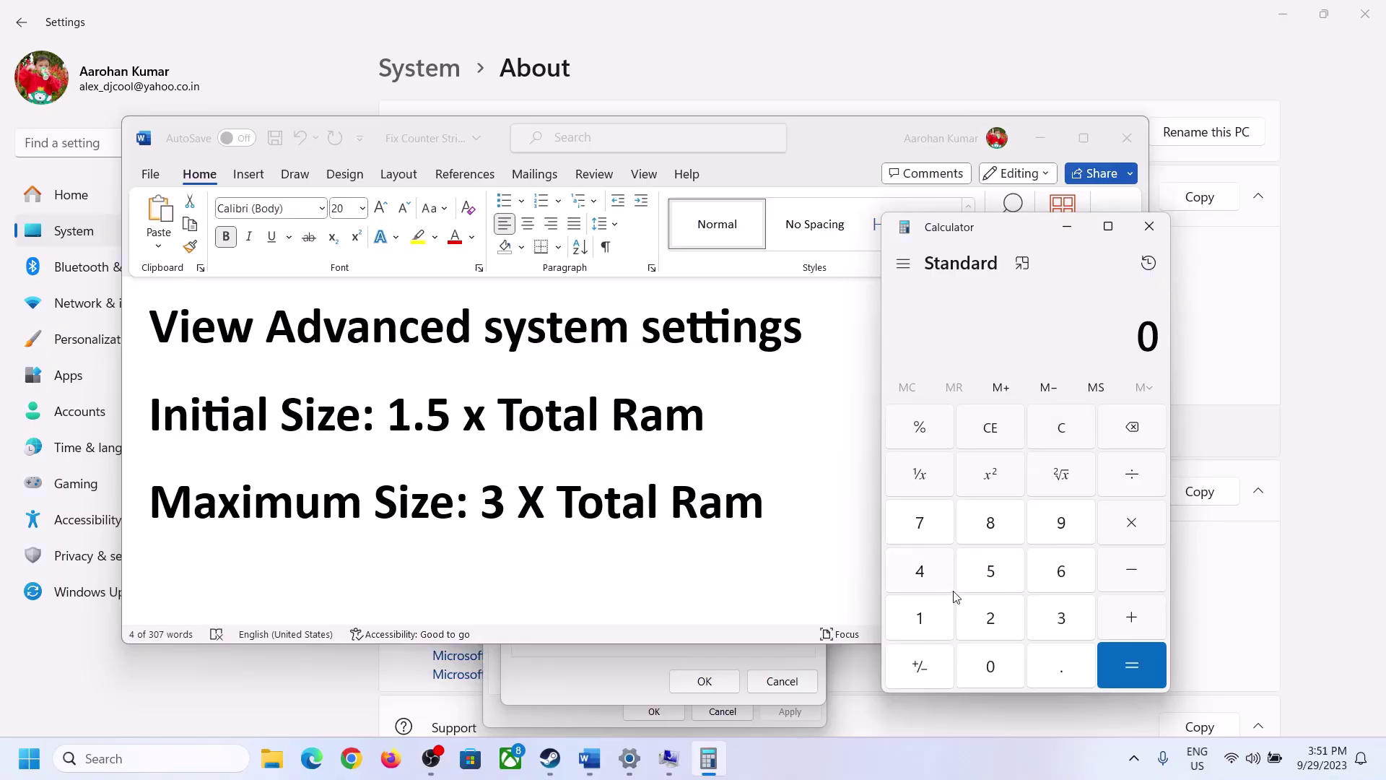
left_click(631, 766)
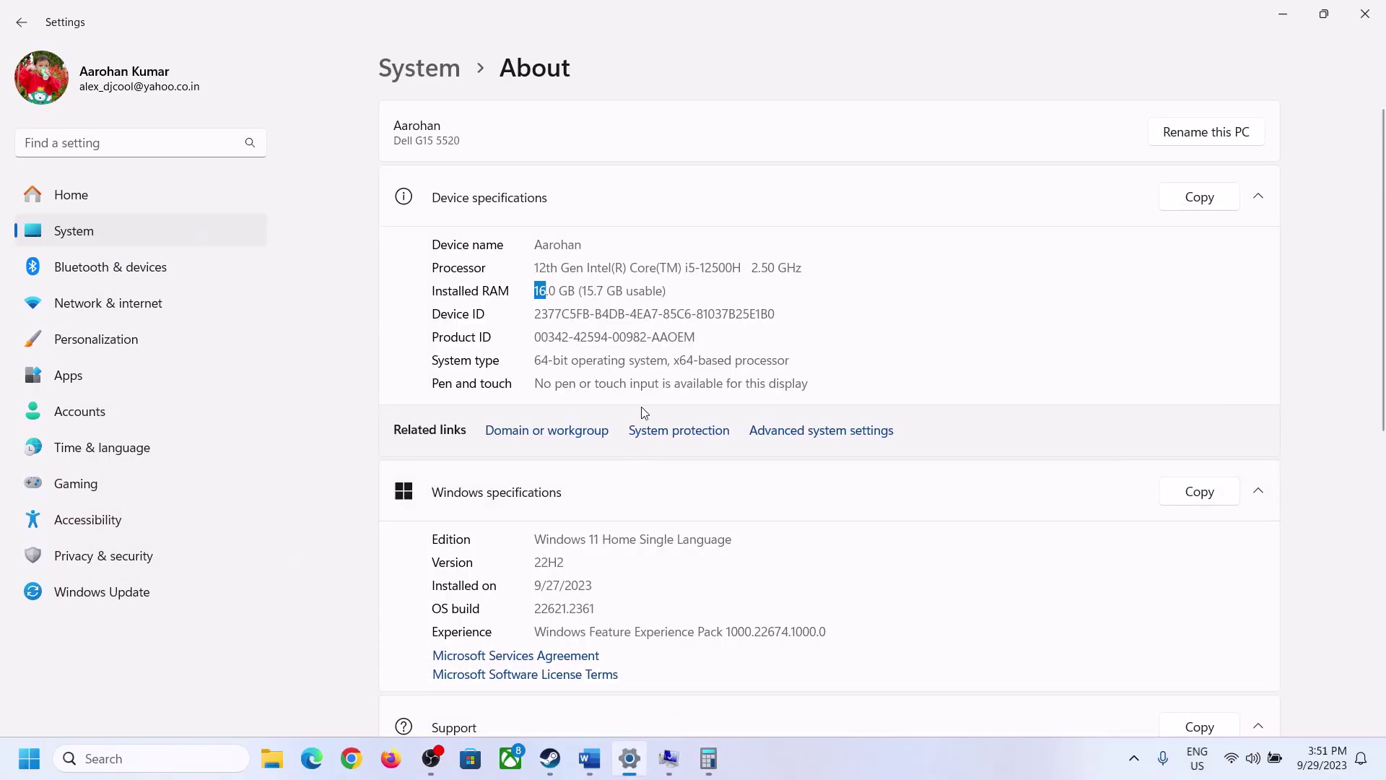
left_click(708, 758)
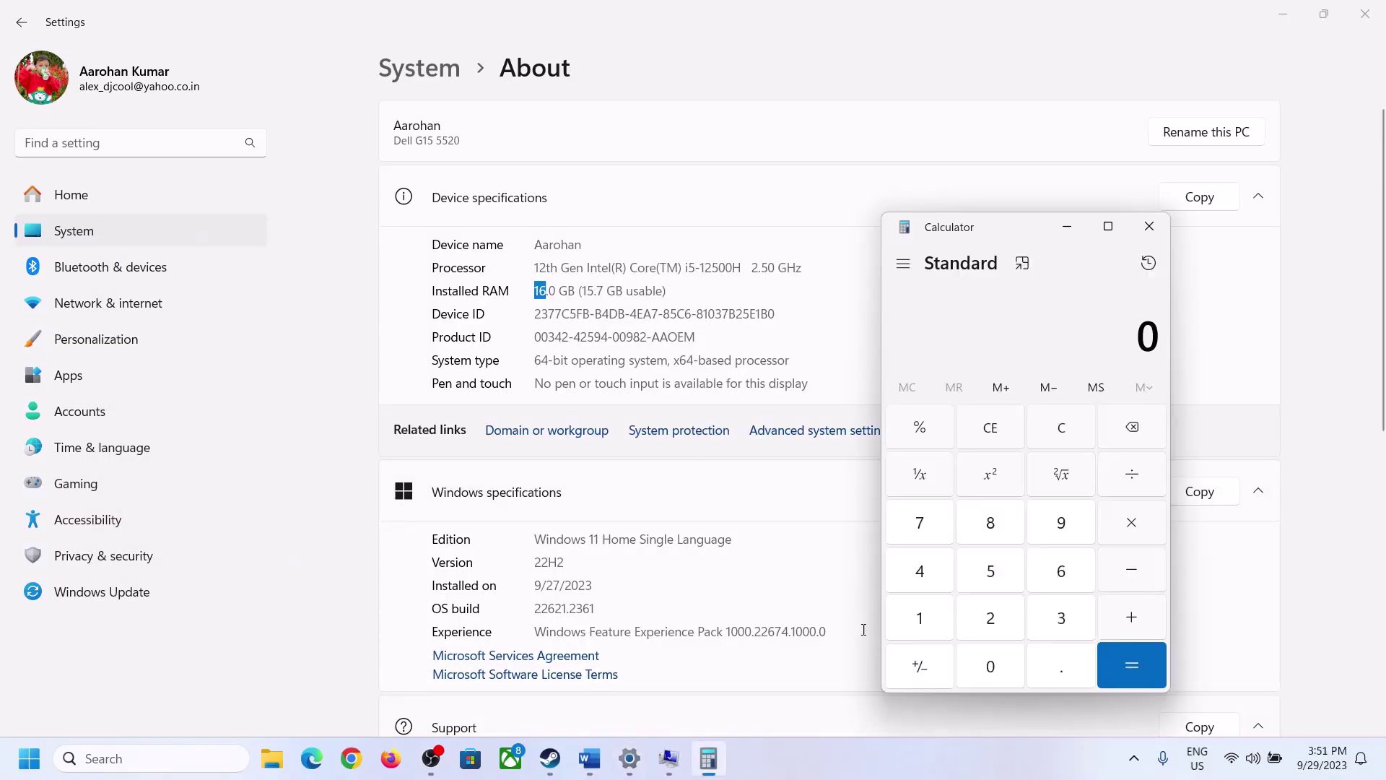
Step: Recalculate 16 × 1024 in Calculator as the base for the paging file's maximum size
left_click(934, 612)
left_click(1055, 570)
left_click(1125, 521)
left_click(924, 615)
left_click(983, 658)
left_click(992, 617)
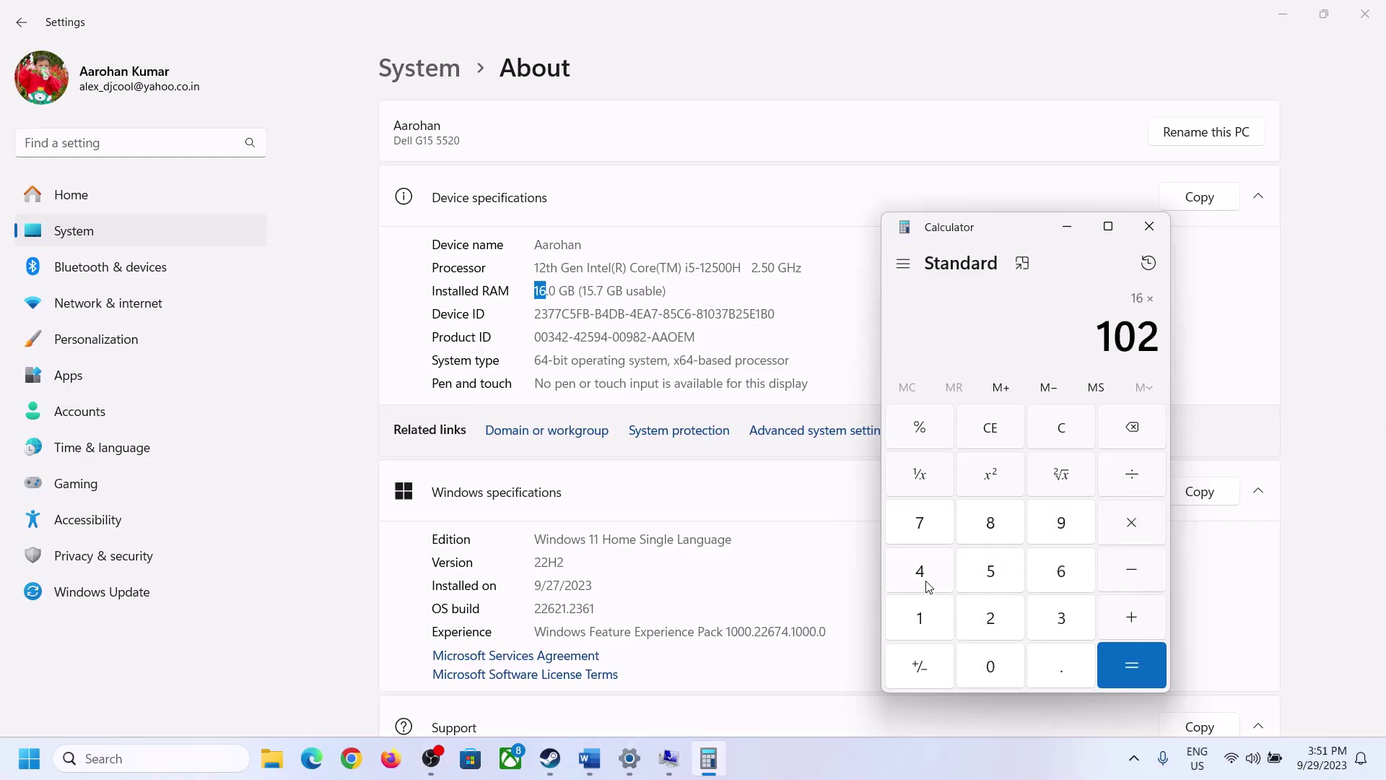
left_click(924, 578)
left_click(1119, 673)
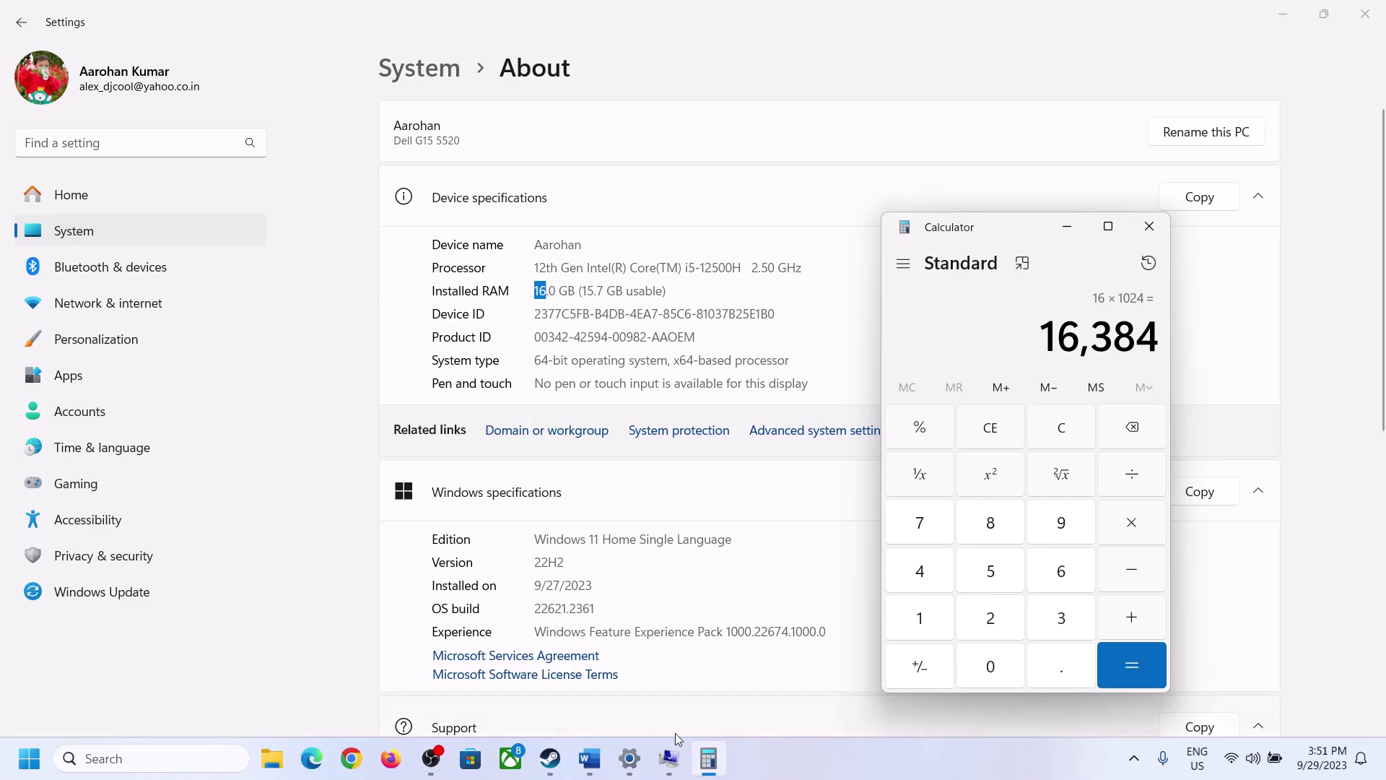
Step: Multiply the RAM figure by 3 in Calculator, following the guide, and set the paging file's maximum size to 49152 MB
left_click(590, 758)
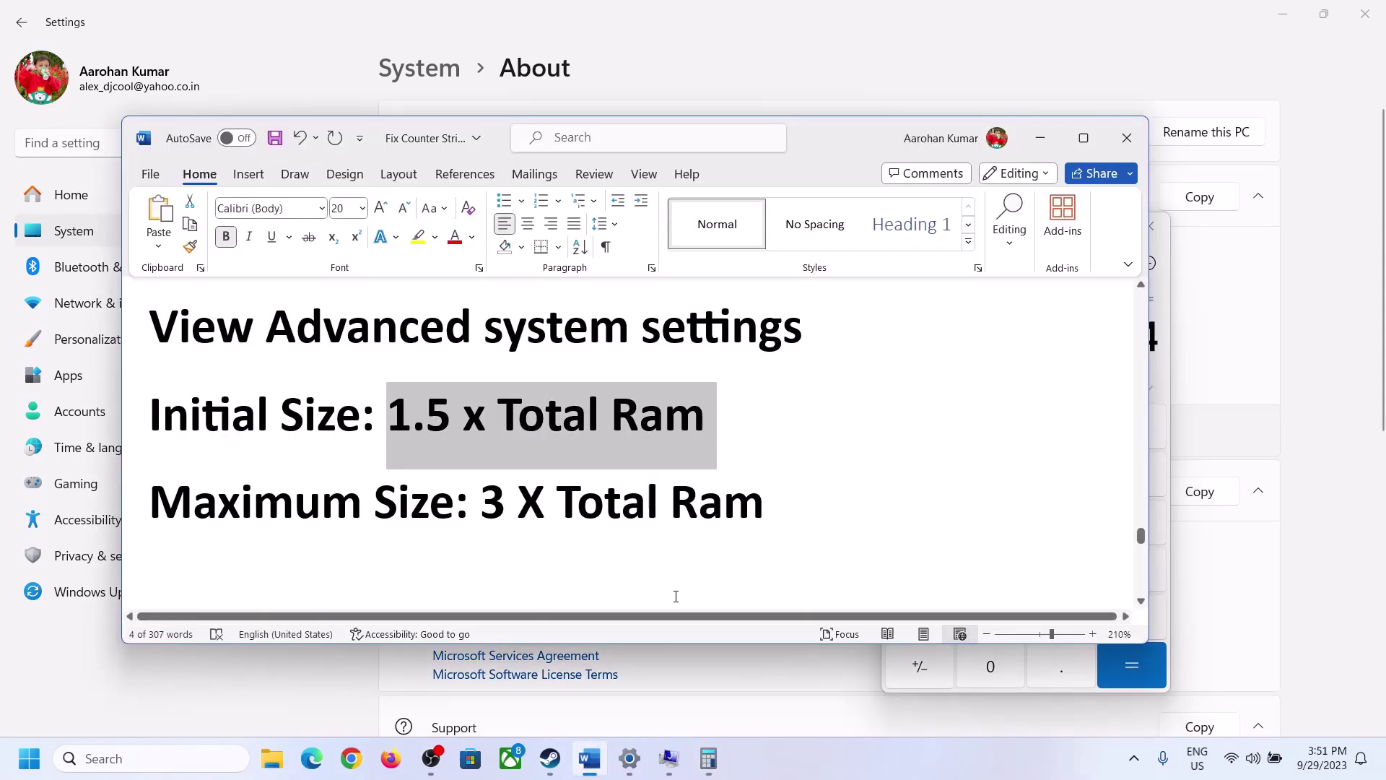
left_click(708, 758)
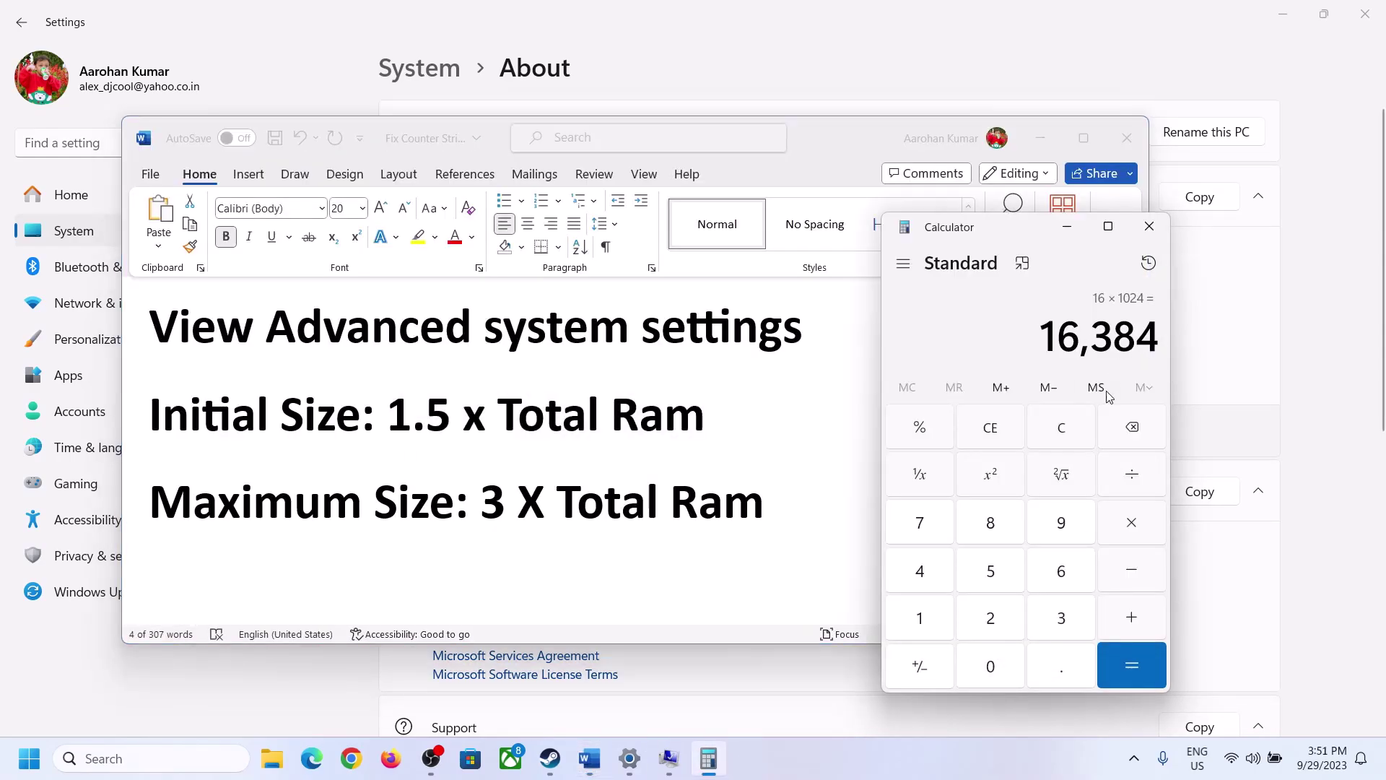
left_click(1131, 524)
left_click(1056, 618)
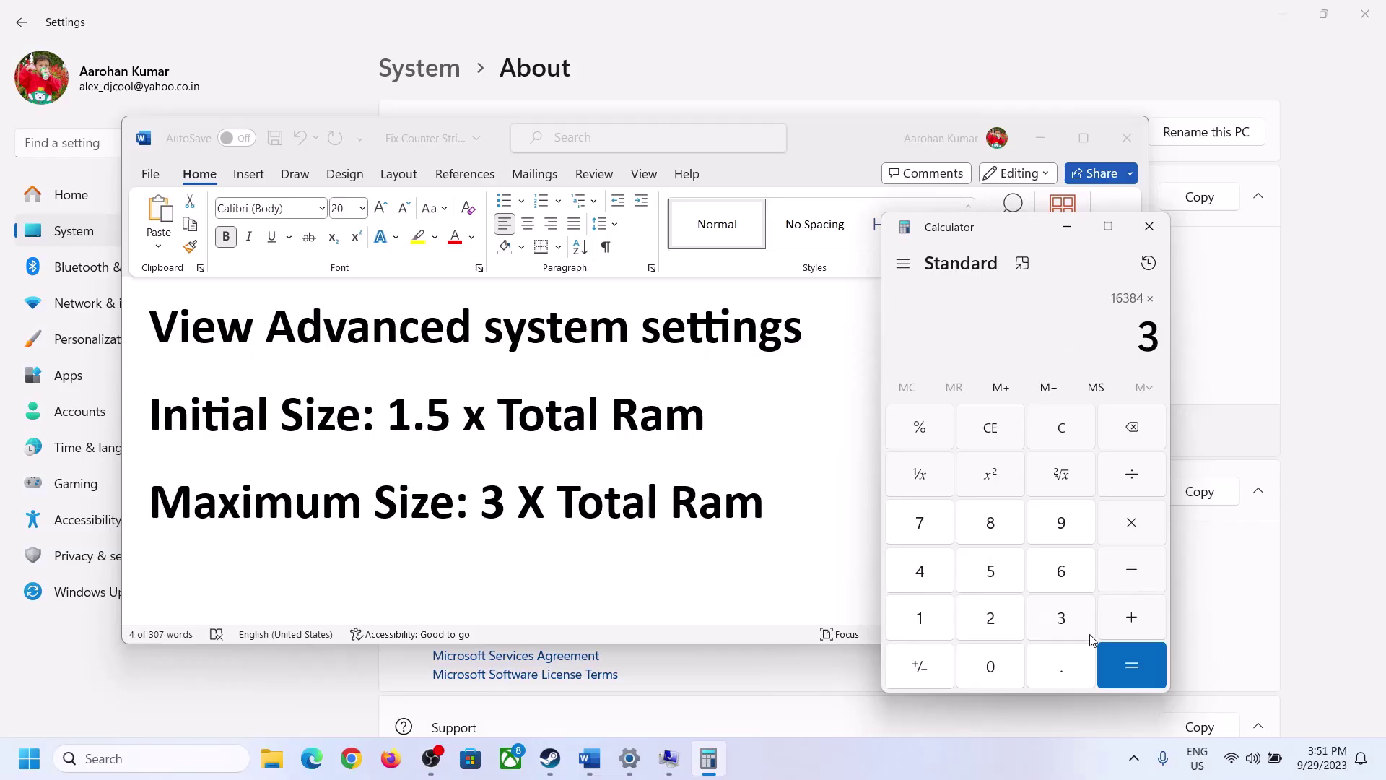
left_click(1143, 662)
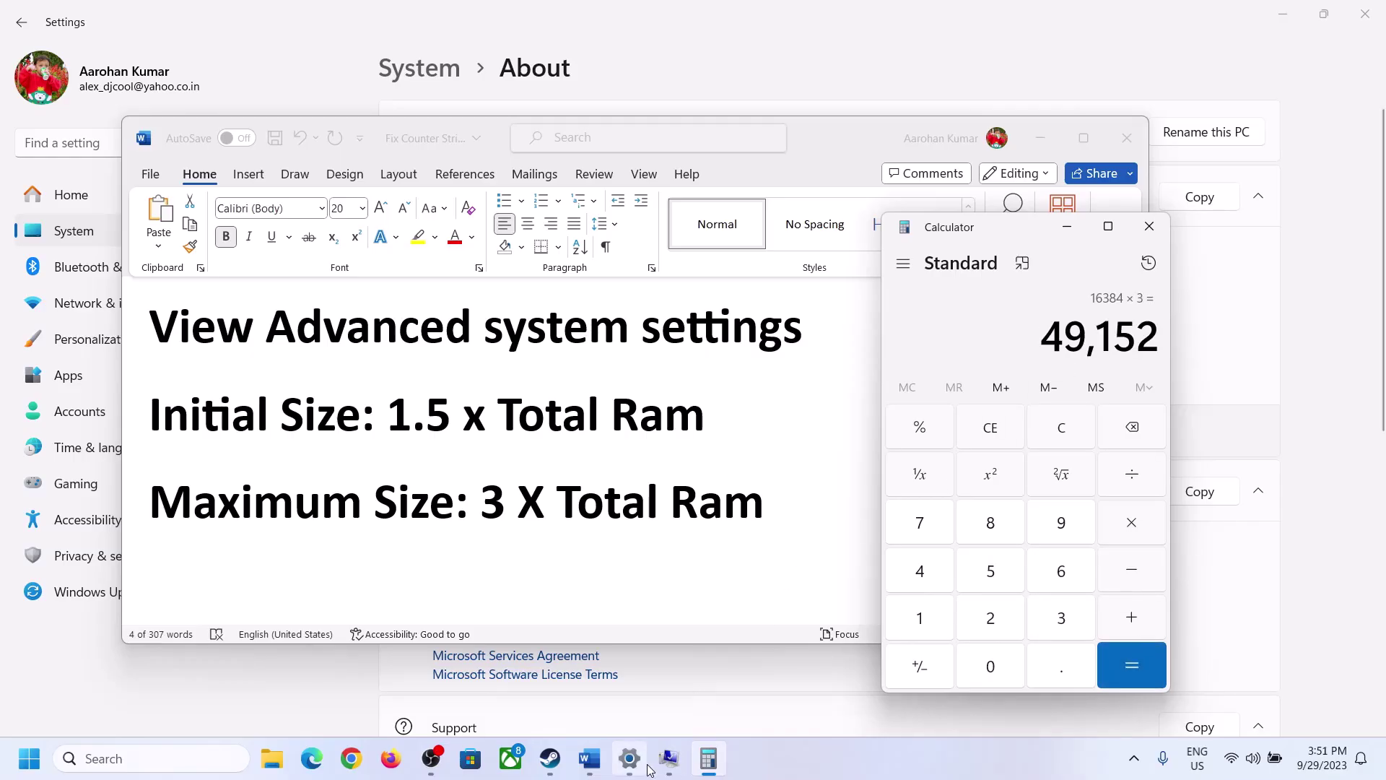
left_click(669, 758)
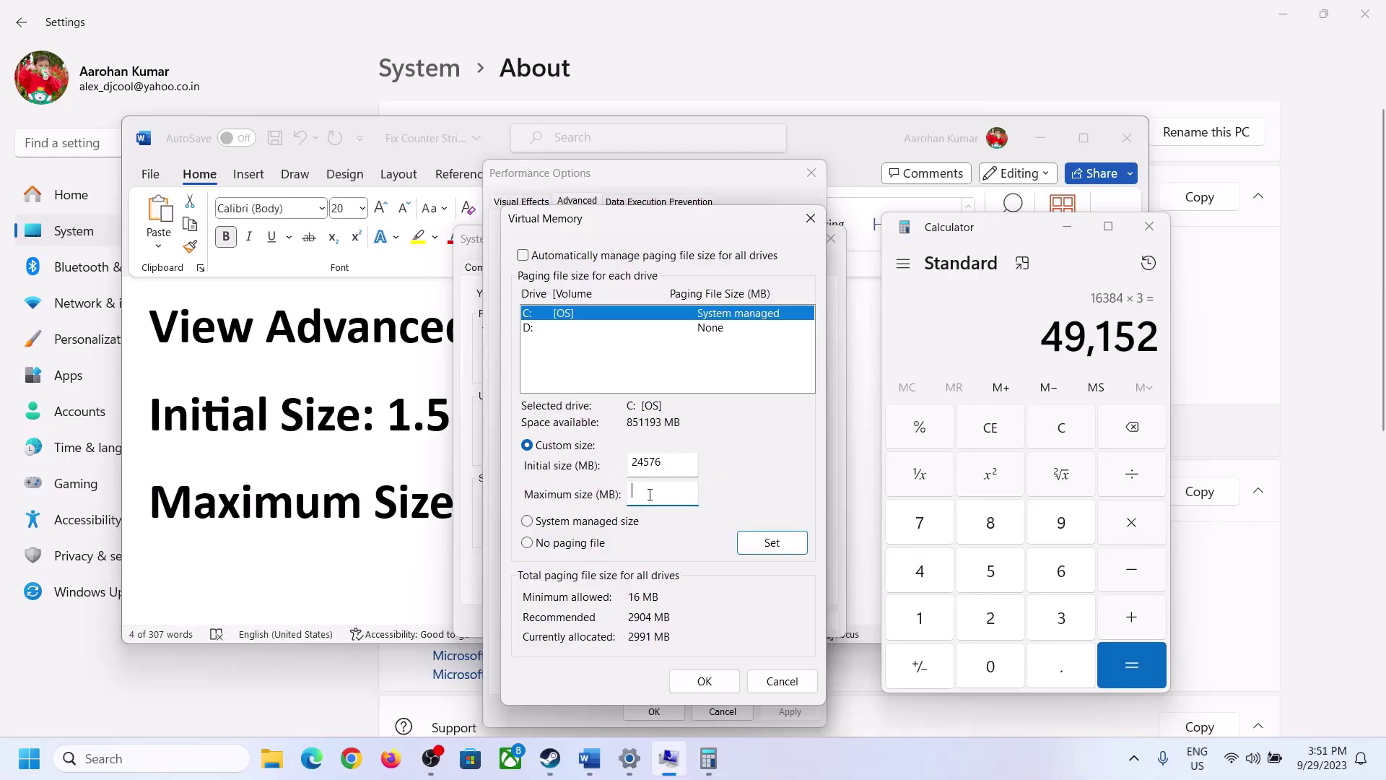
type("49152")
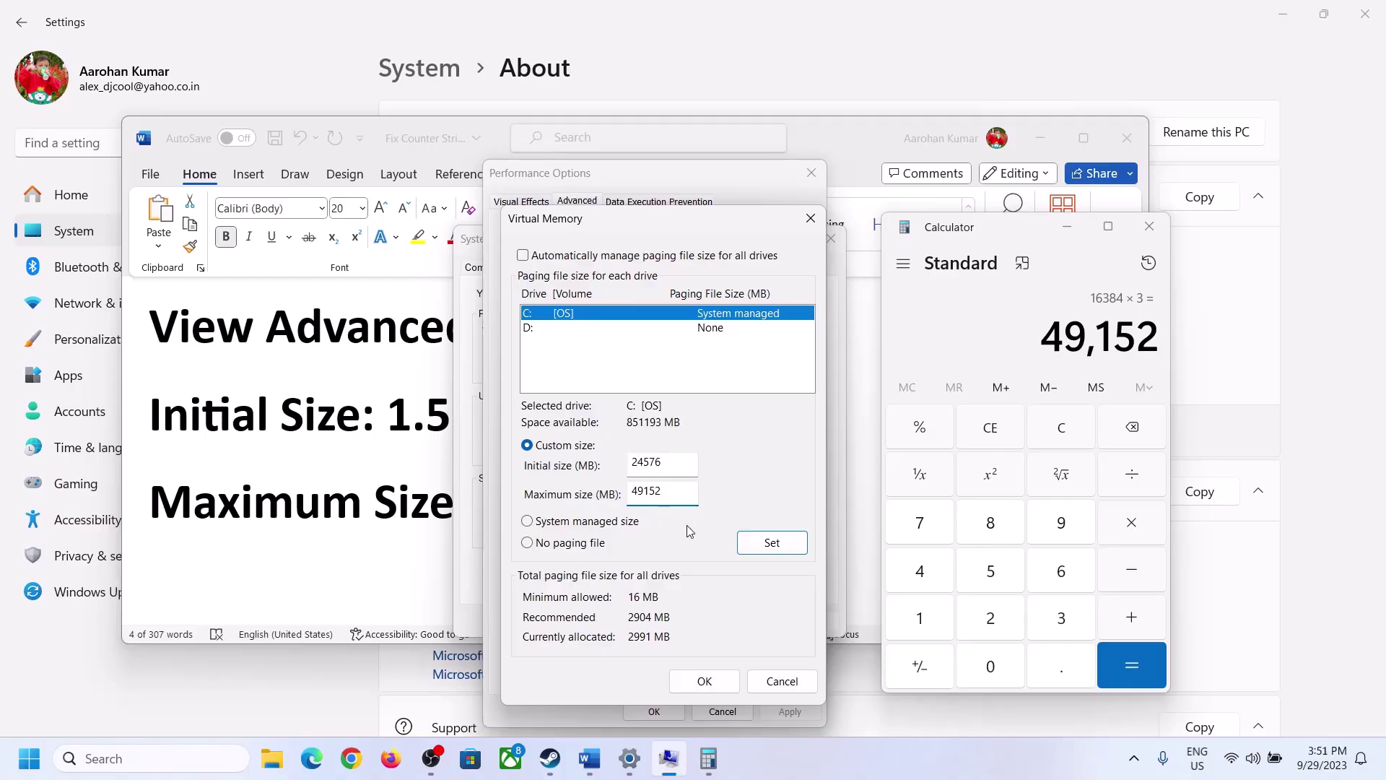
Step: Apply the custom paging file size to drive C, accept the system dialogs, and dismiss the restart prompt without restarting
left_click(771, 546)
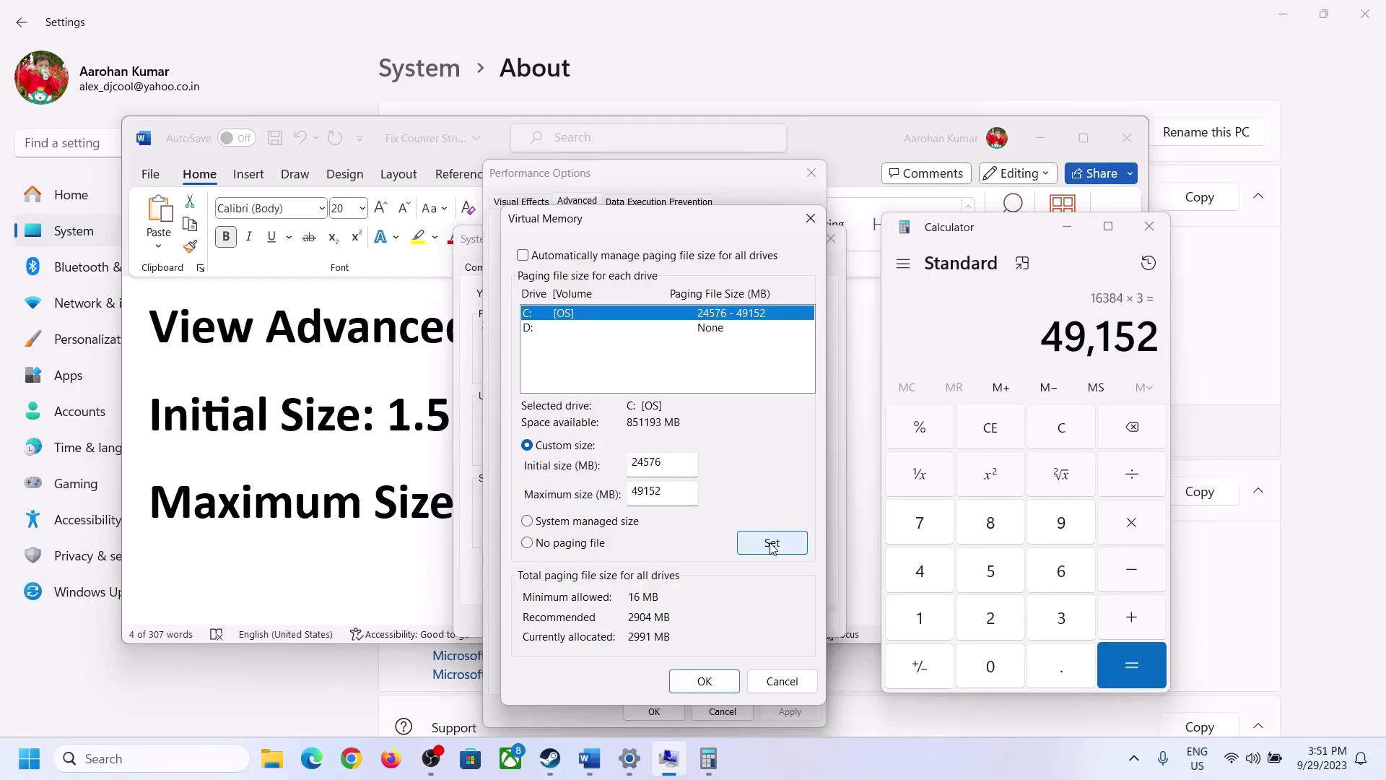
left_click(705, 681)
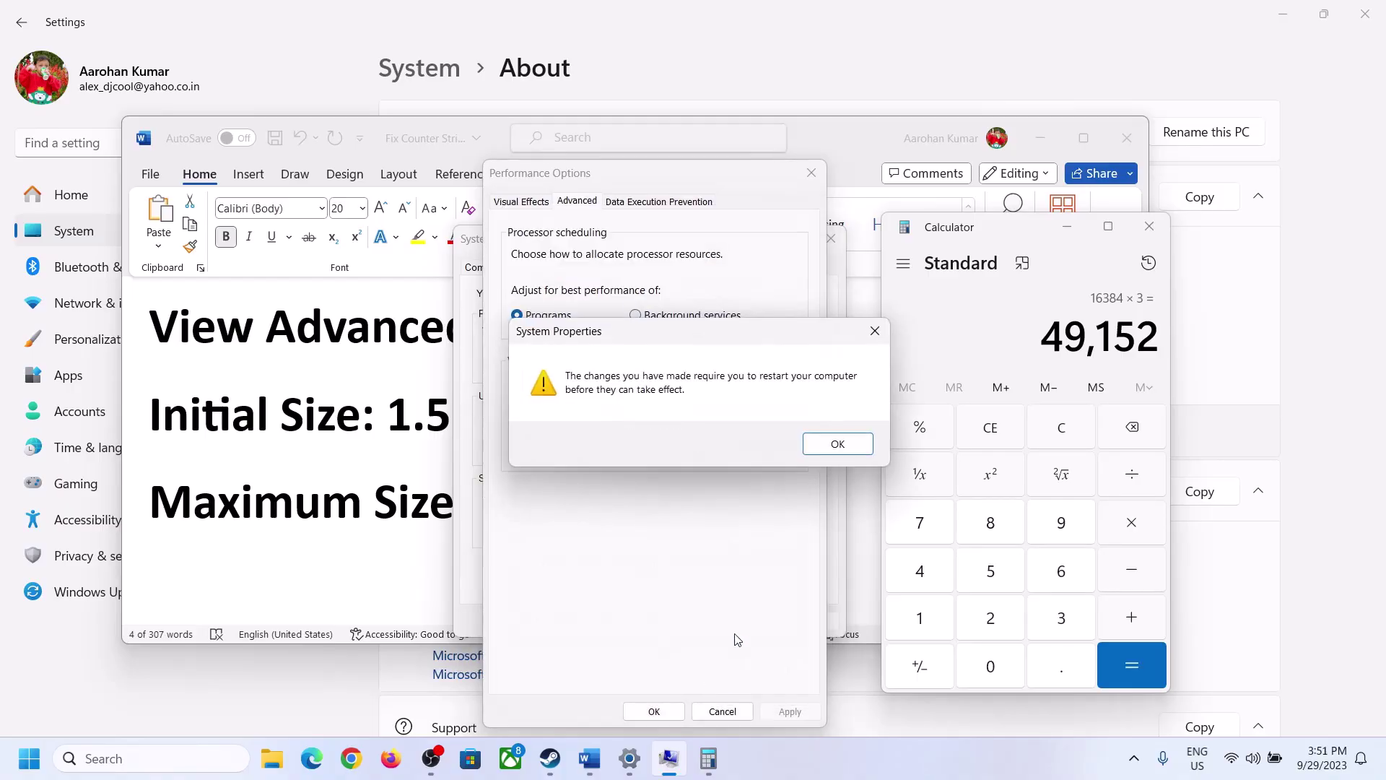
left_click(859, 445)
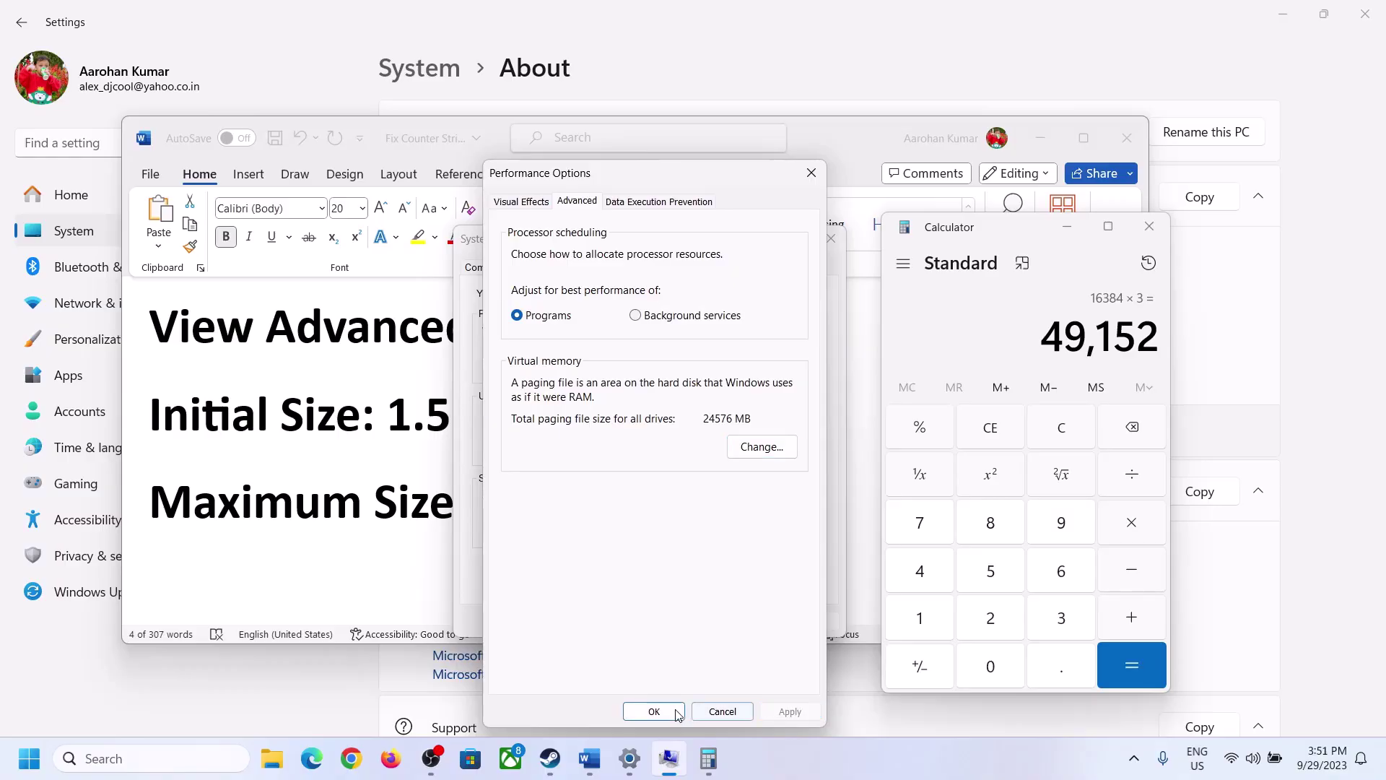
left_click(654, 712)
left_click(657, 620)
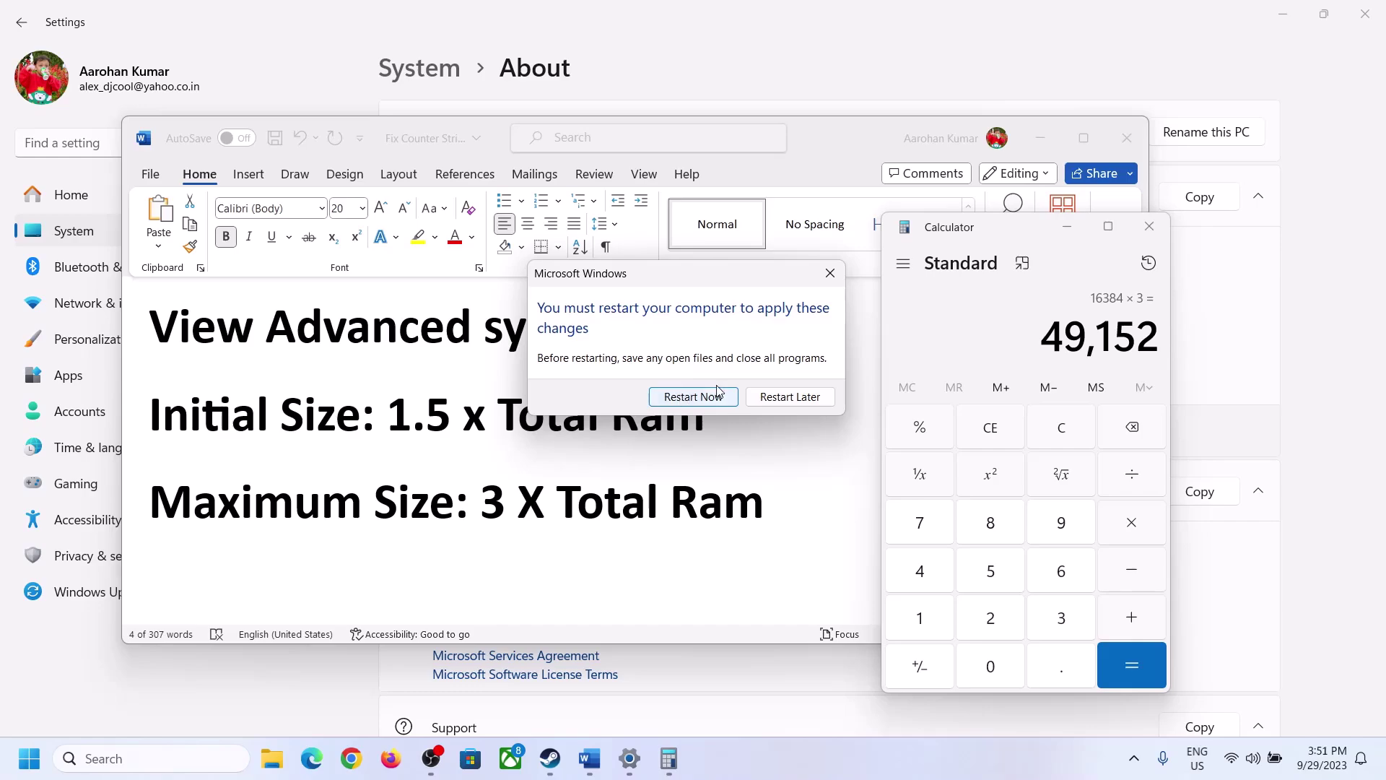
left_click(830, 274)
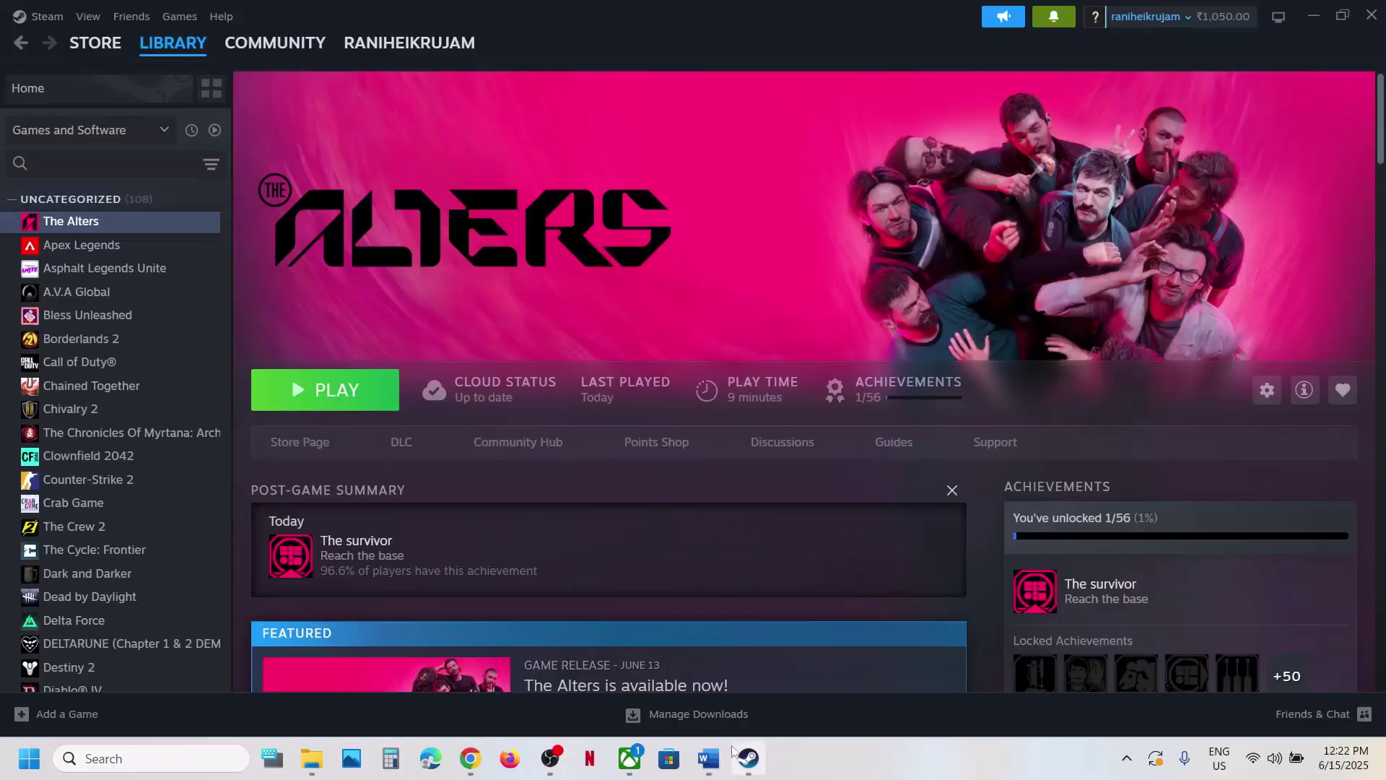
Step: Review Step 14 of the Word guide on avoiding overclocking, closing MSI Afterburner/Rivatuner and disabling Steam Overlay
left_click(708, 758)
scroll(546, 484, "down", 4)
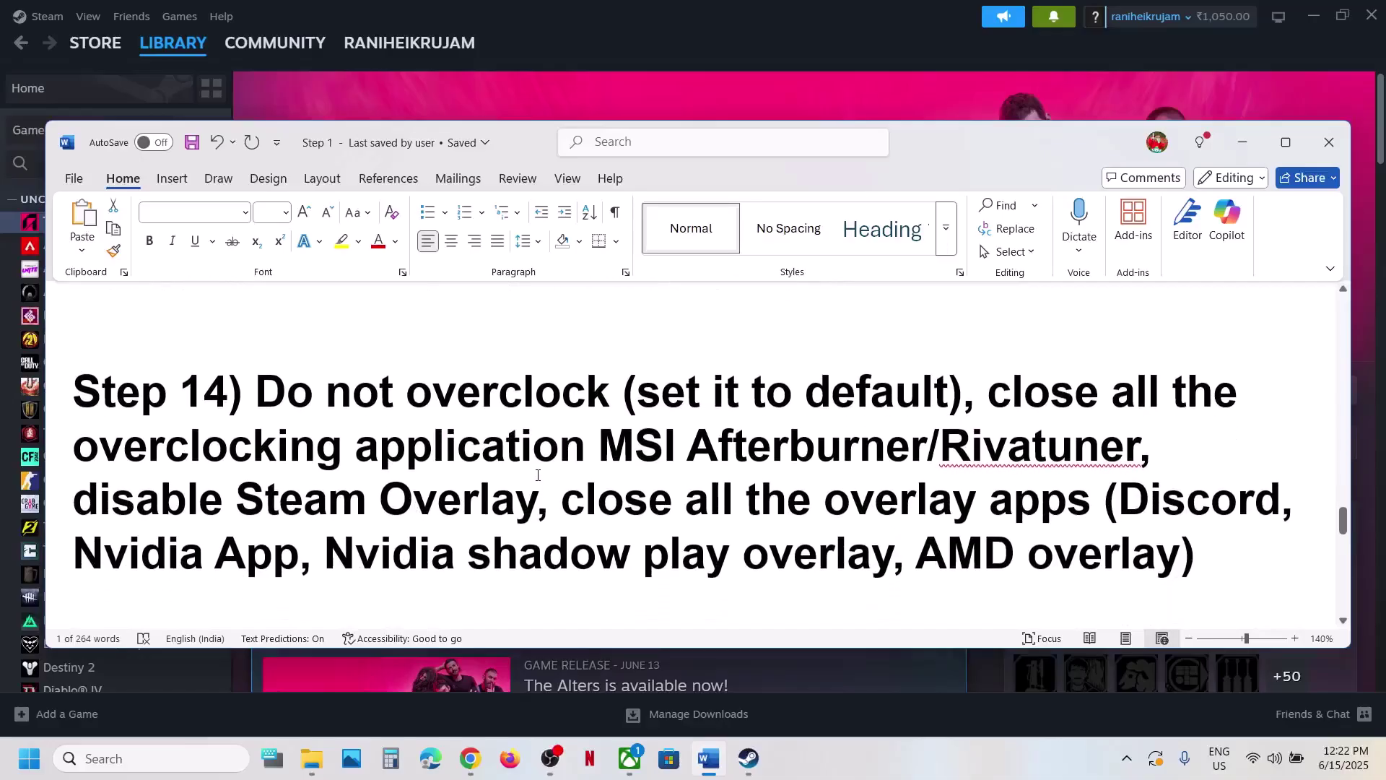
left_click_drag(257, 390, 928, 447)
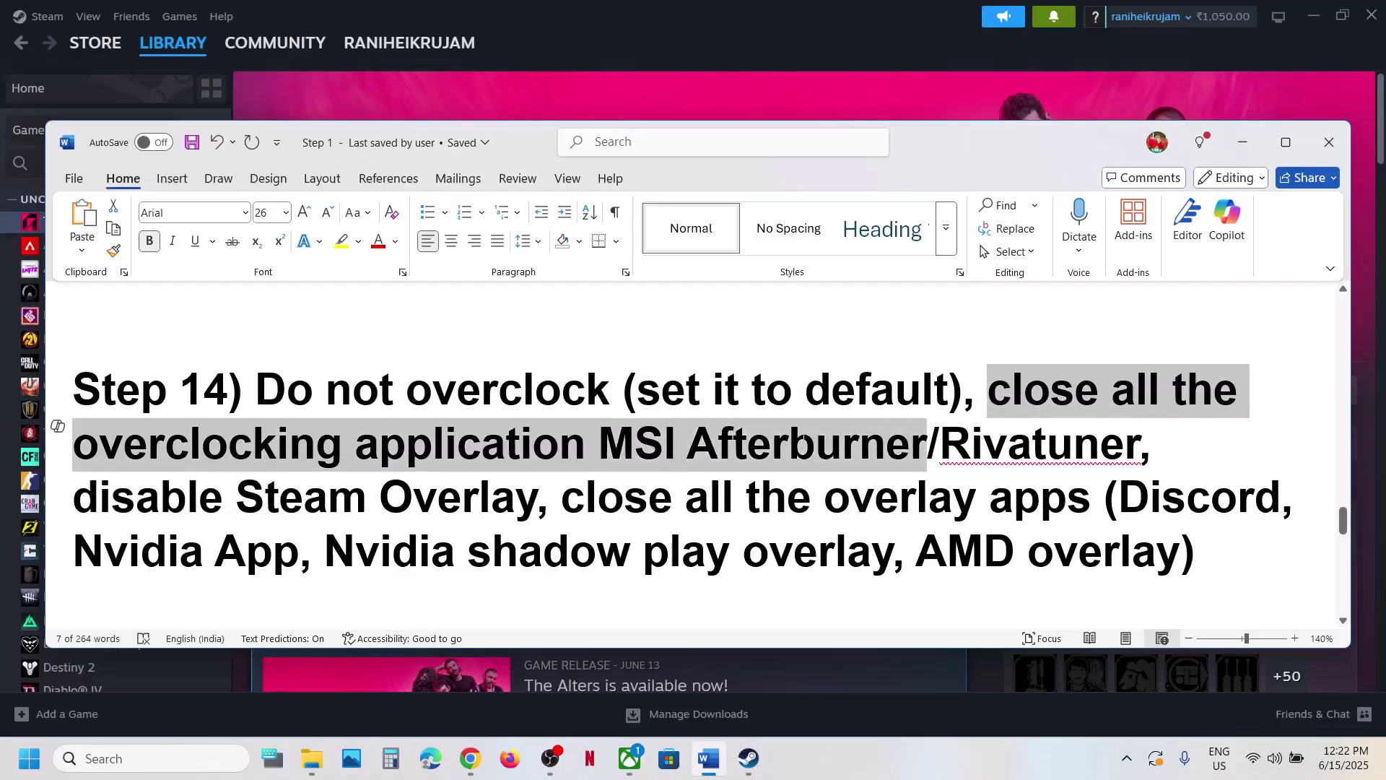
left_click_drag(820, 441, 819, 441)
left_click_drag(929, 444, 1033, 447)
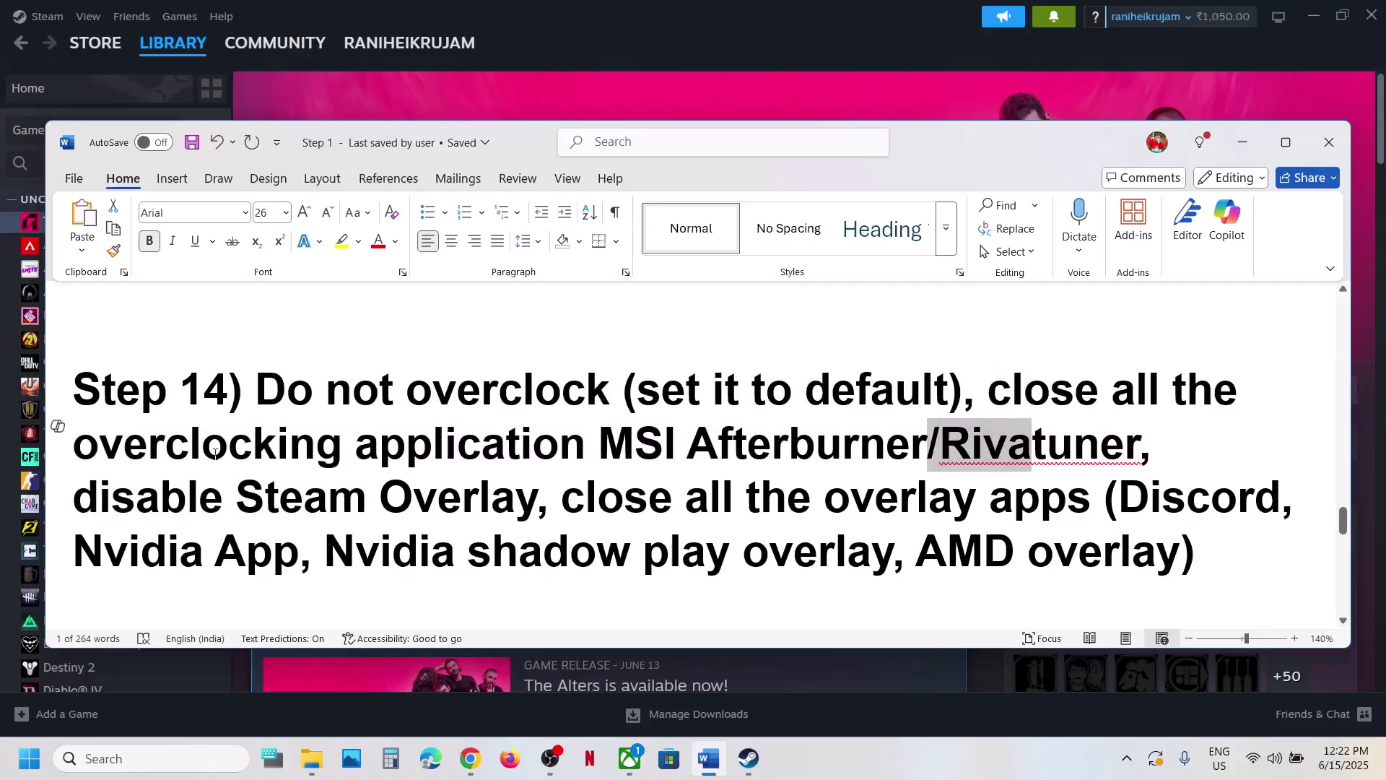
left_click_drag(73, 445, 597, 446)
left_click_drag(1025, 395, 1156, 397)
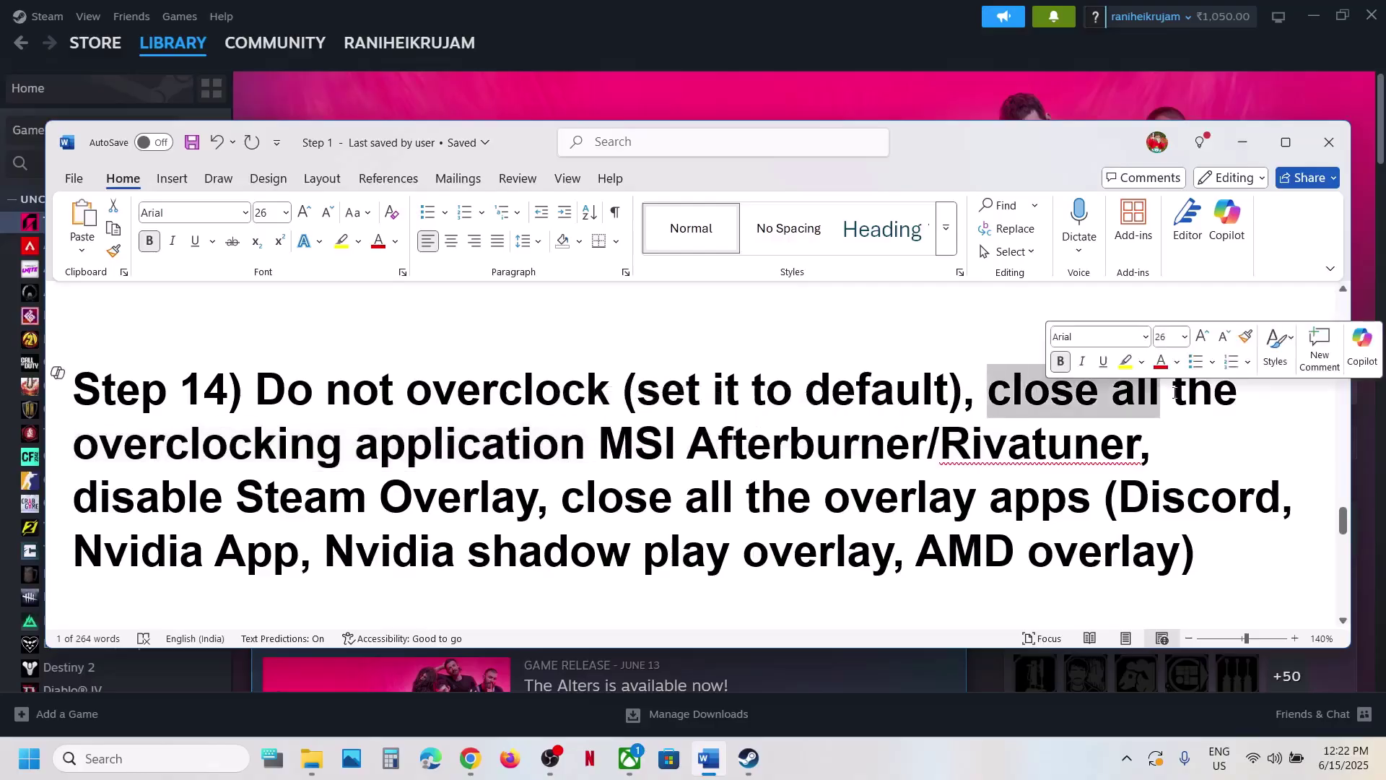
left_click_drag(297, 500, 556, 501)
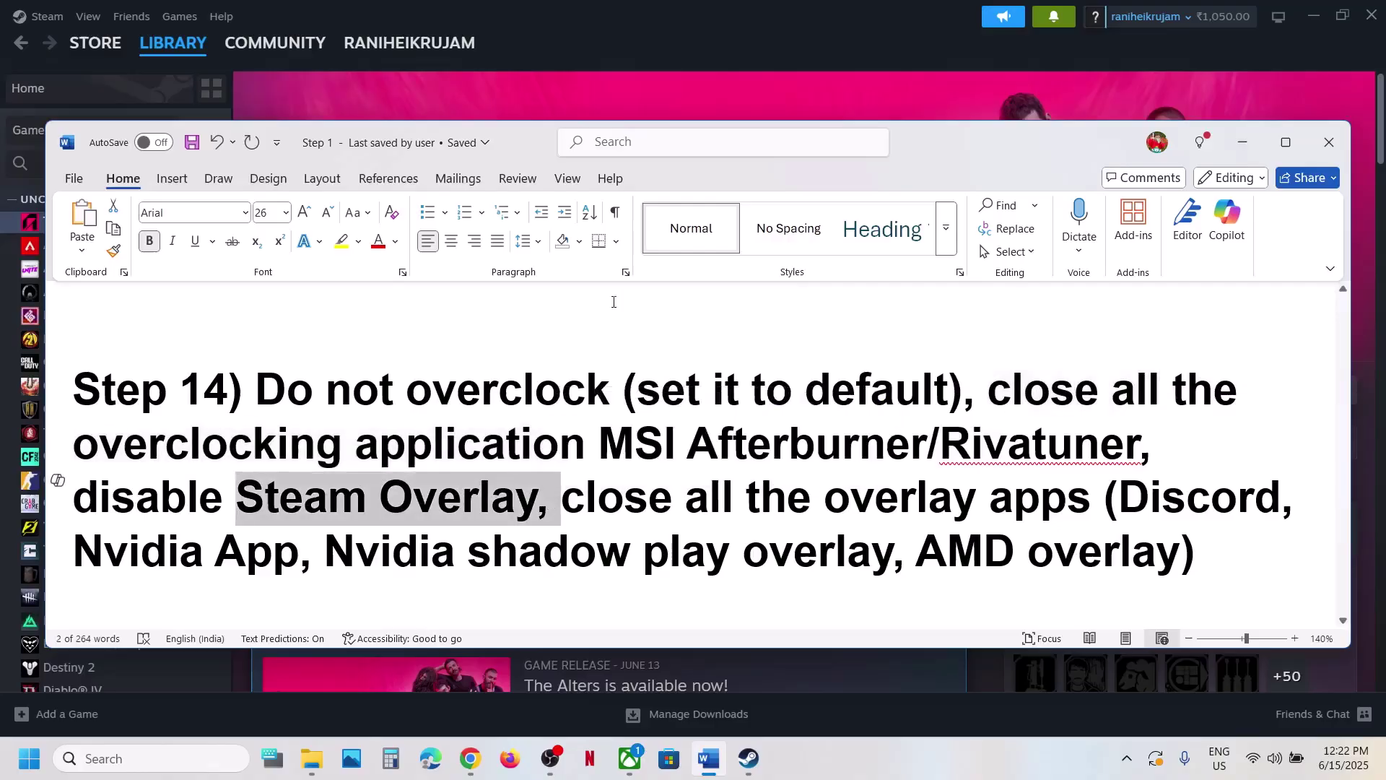
Step: Switch to Steam and turn off the in-game Steam Overlay in the properties of The Alters
left_click(637, 55)
right_click(104, 229)
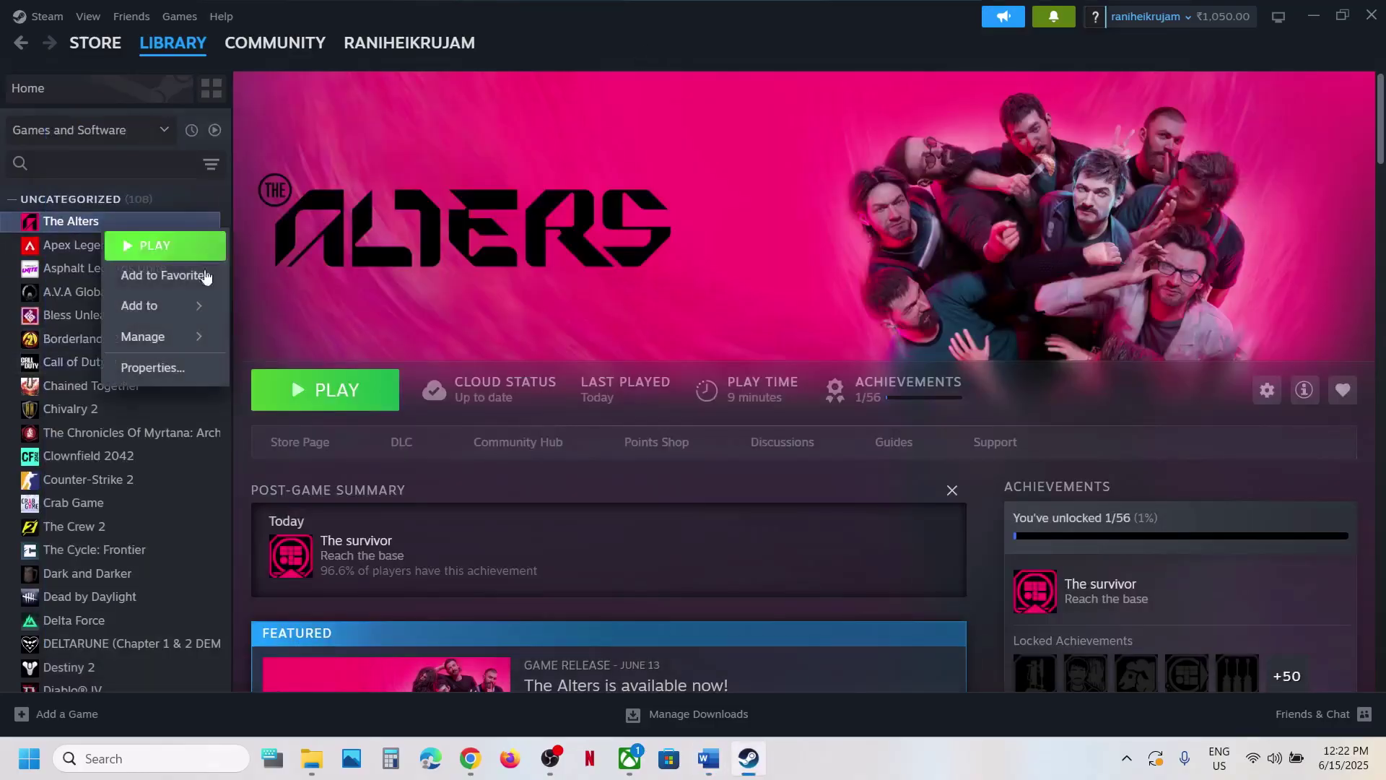
left_click(196, 373)
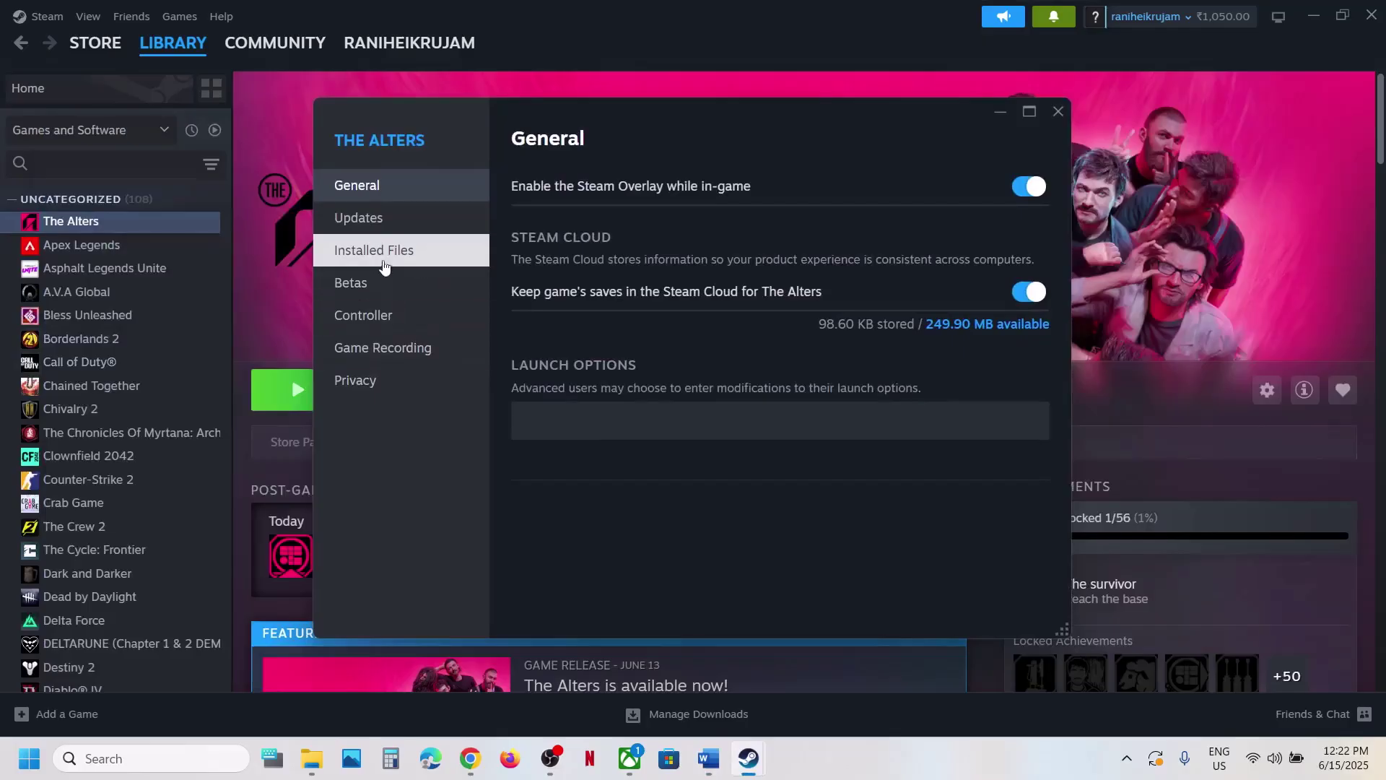
left_click(1028, 186)
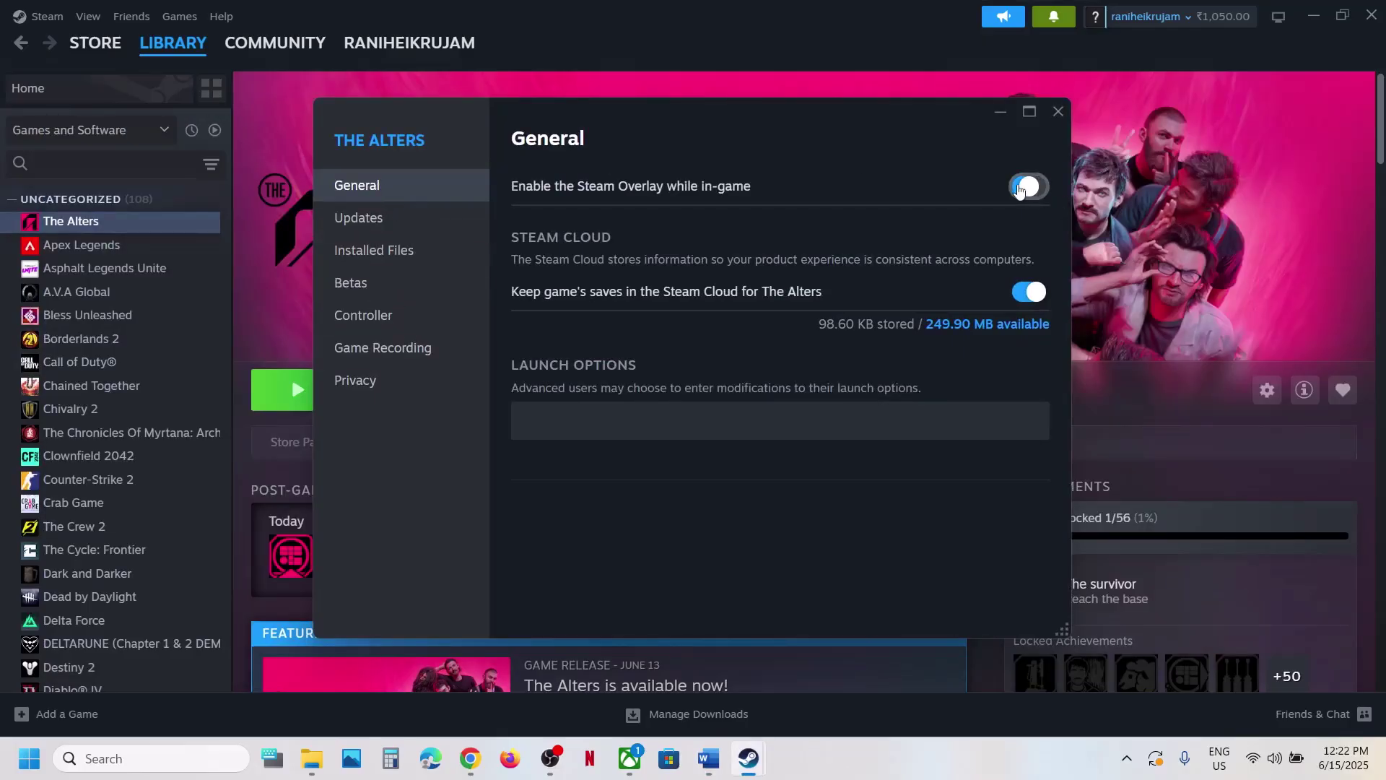
left_click(1058, 113)
Step: Return to the Word guide and review which overlay apps to close in Step 14, from Discord to AMD overlay
left_click(708, 758)
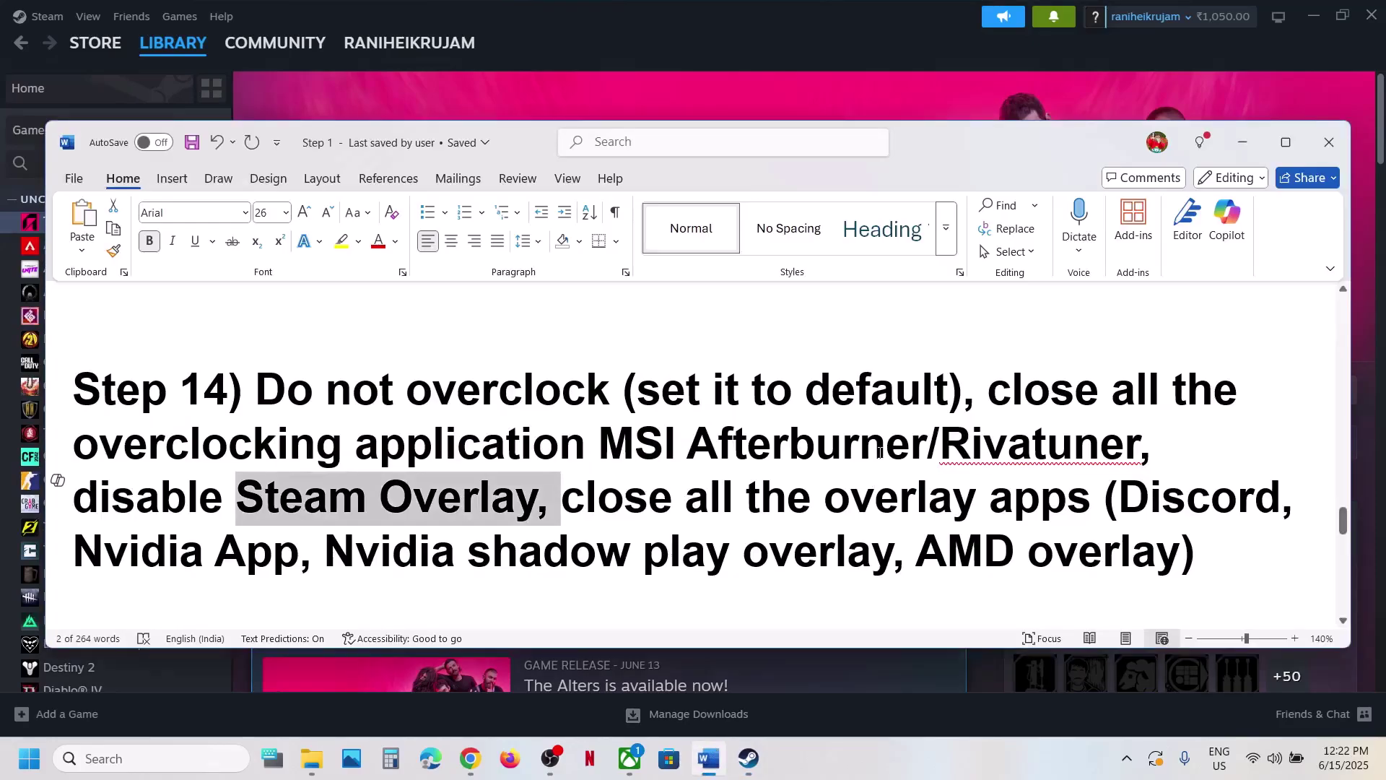
double_click(1164, 505)
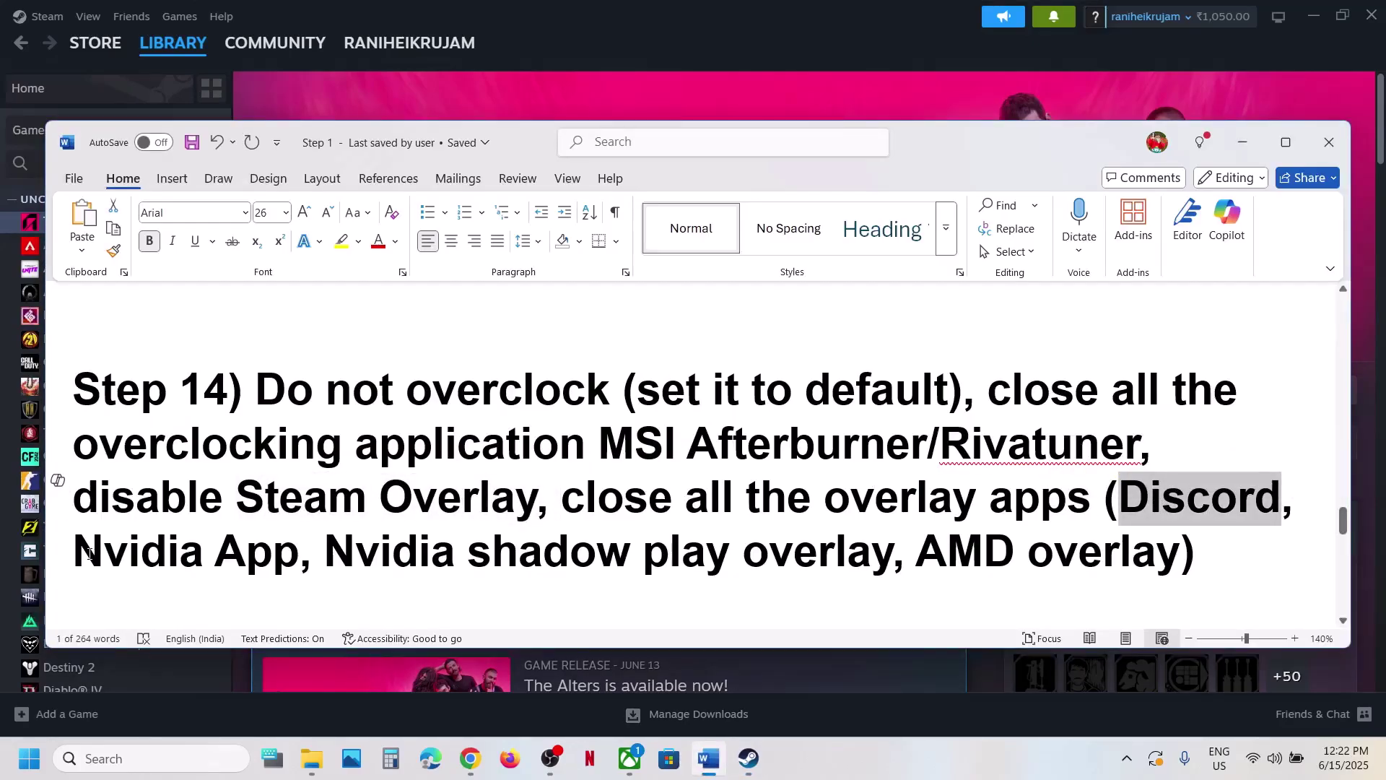
left_click_drag(90, 553, 267, 558)
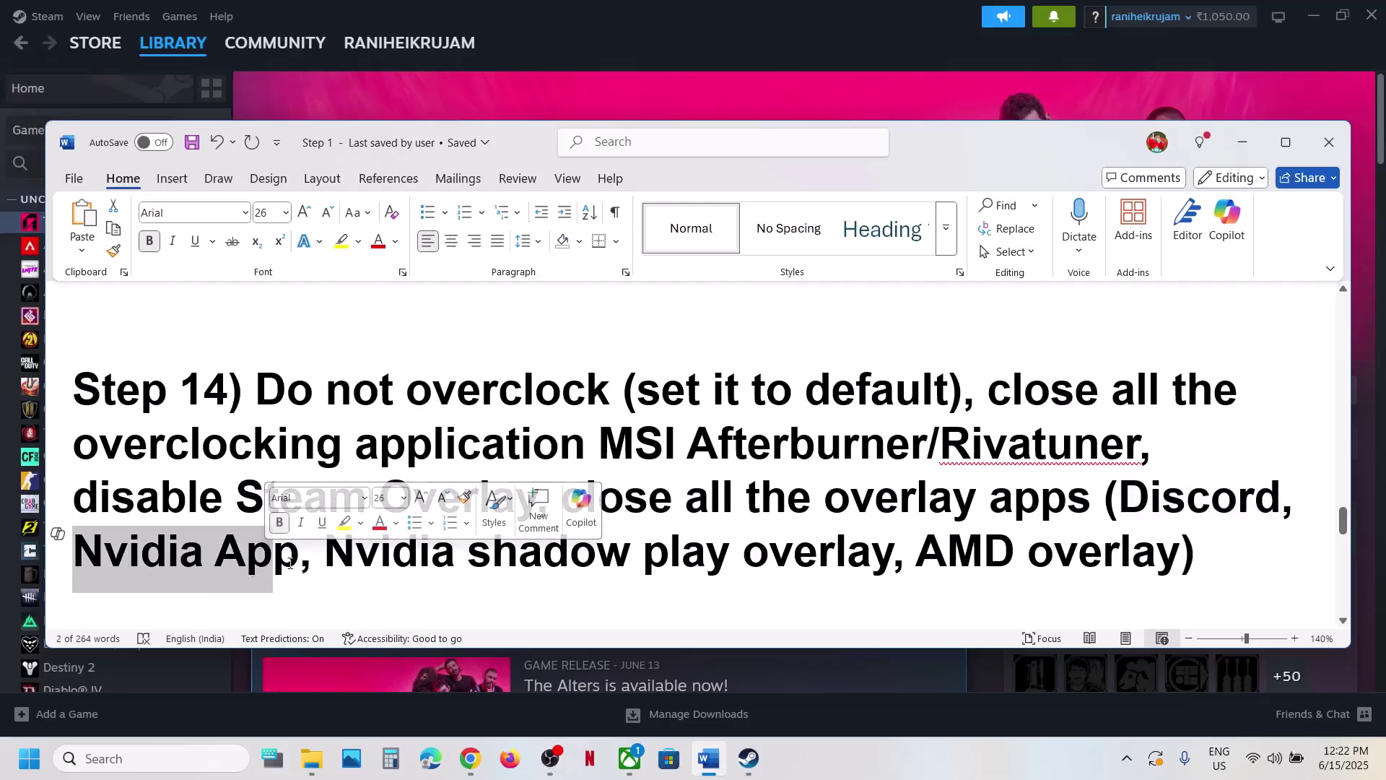
left_click(783, 497)
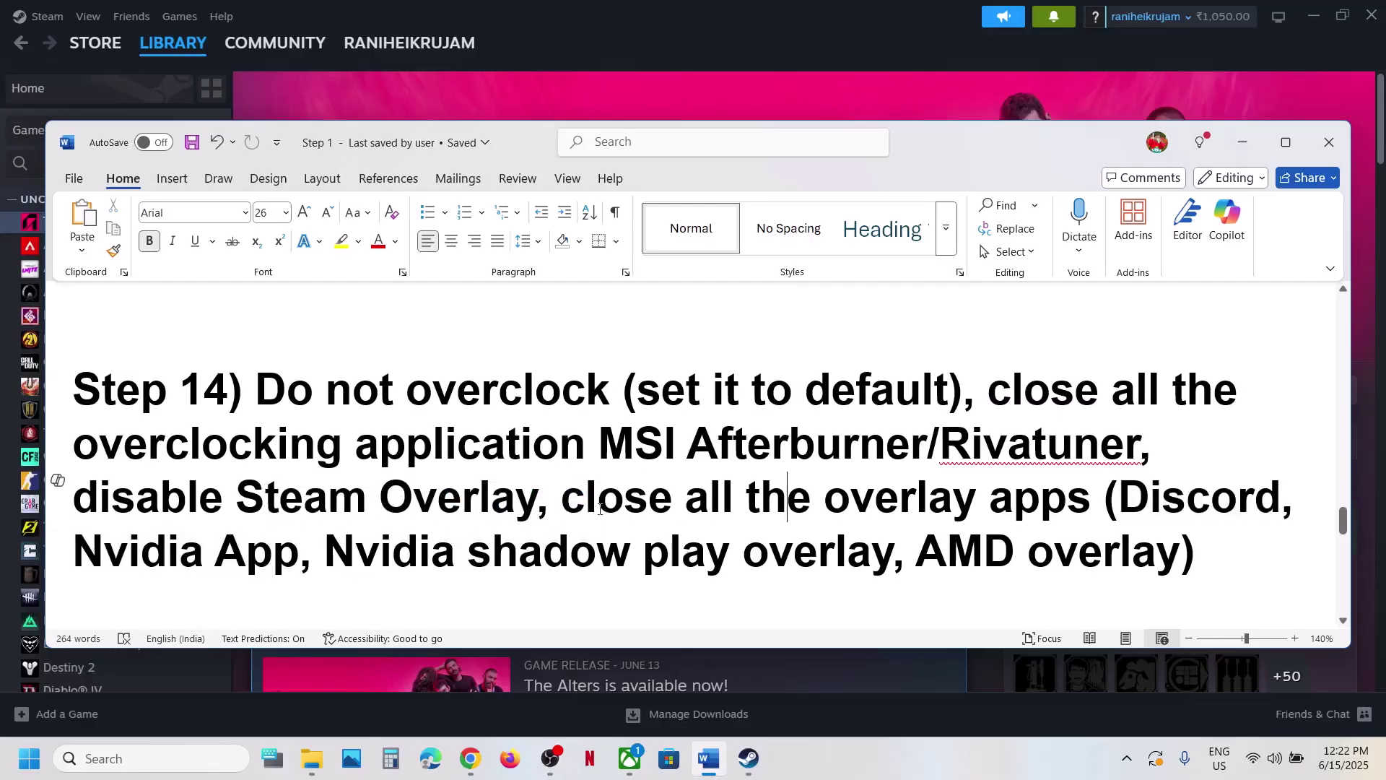
left_click_drag(587, 508, 1180, 556)
Step: Maximize the Word guide and review Step 15 on unplugging external devices, closing lighting software and third-party services, and removing the undervolt
scroll(527, 443, "down", 3)
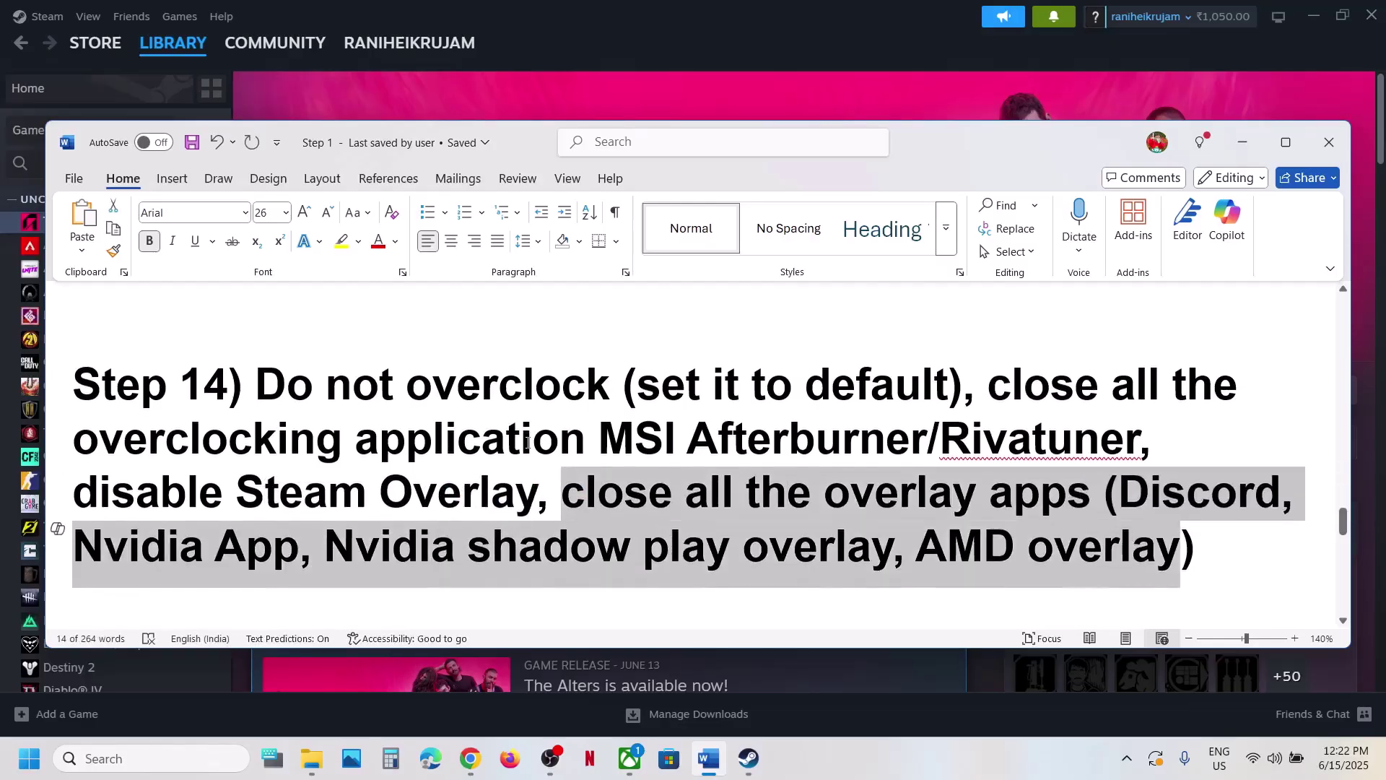
scroll(527, 442, "down", 3)
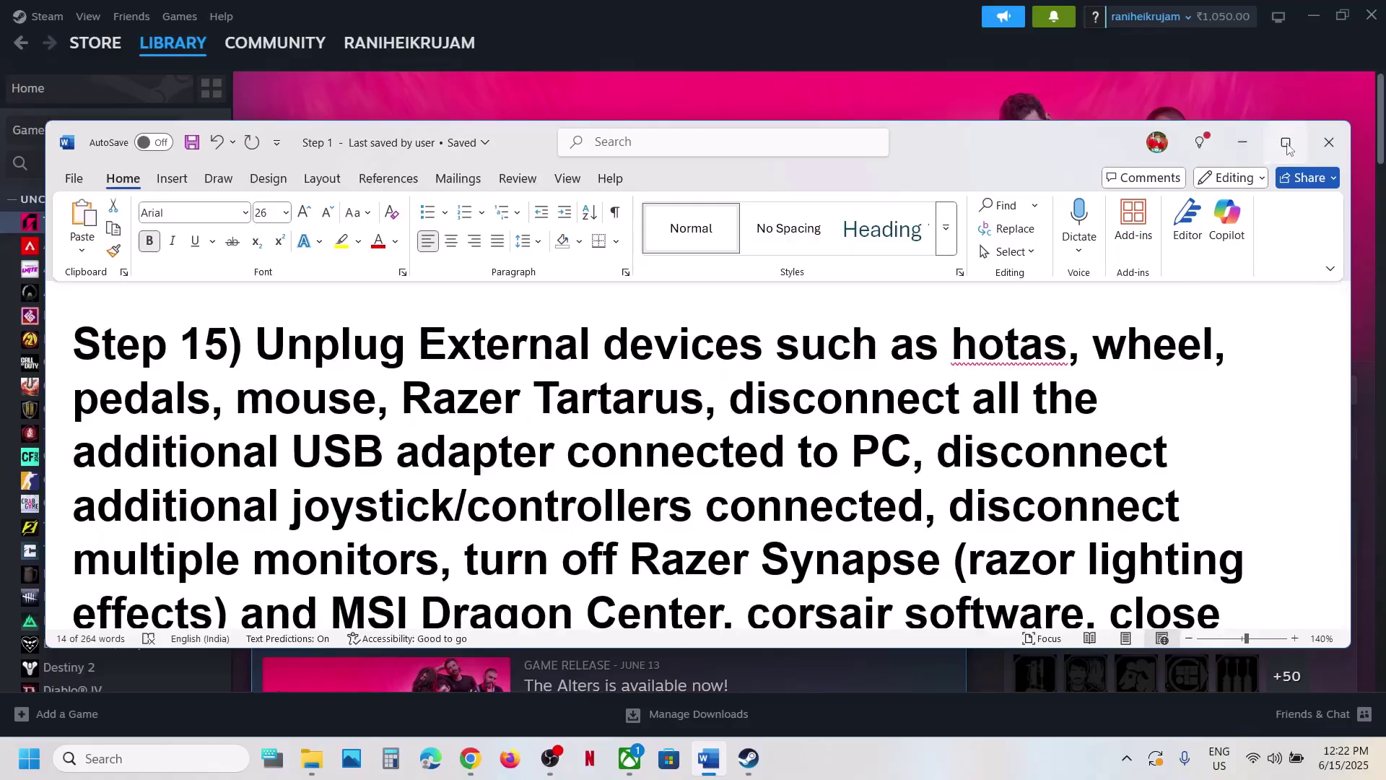
left_click(1286, 142)
scroll(723, 374, "up", 1)
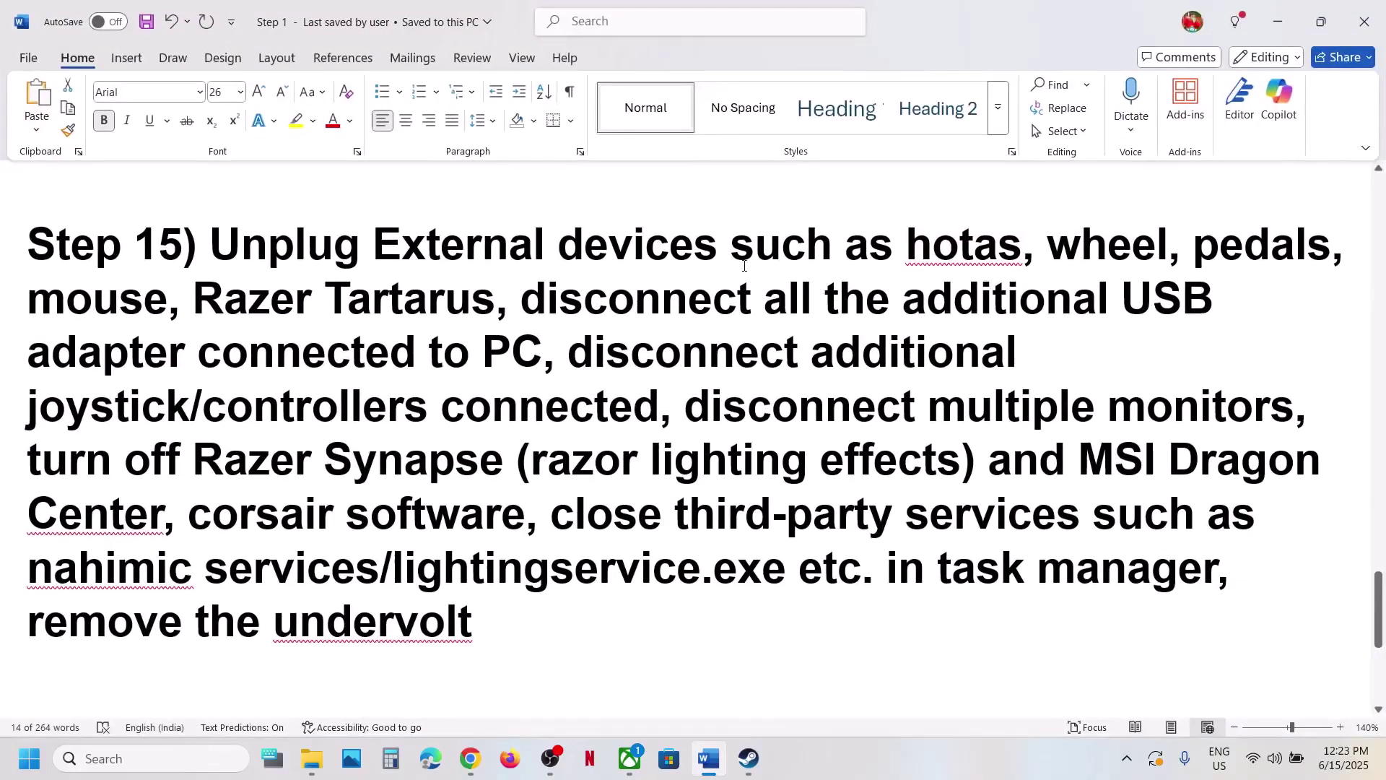
left_click_drag(732, 245, 477, 360)
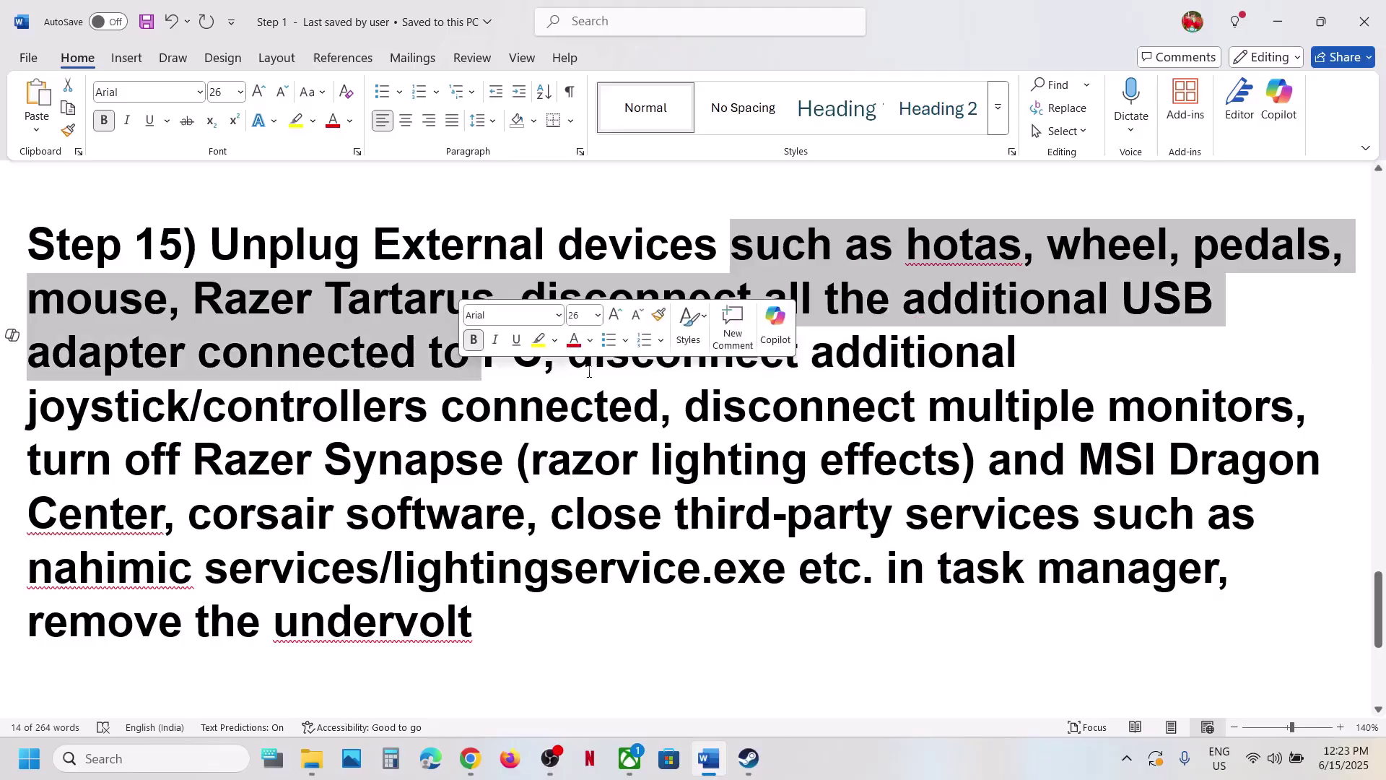
left_click_drag(573, 371, 665, 408)
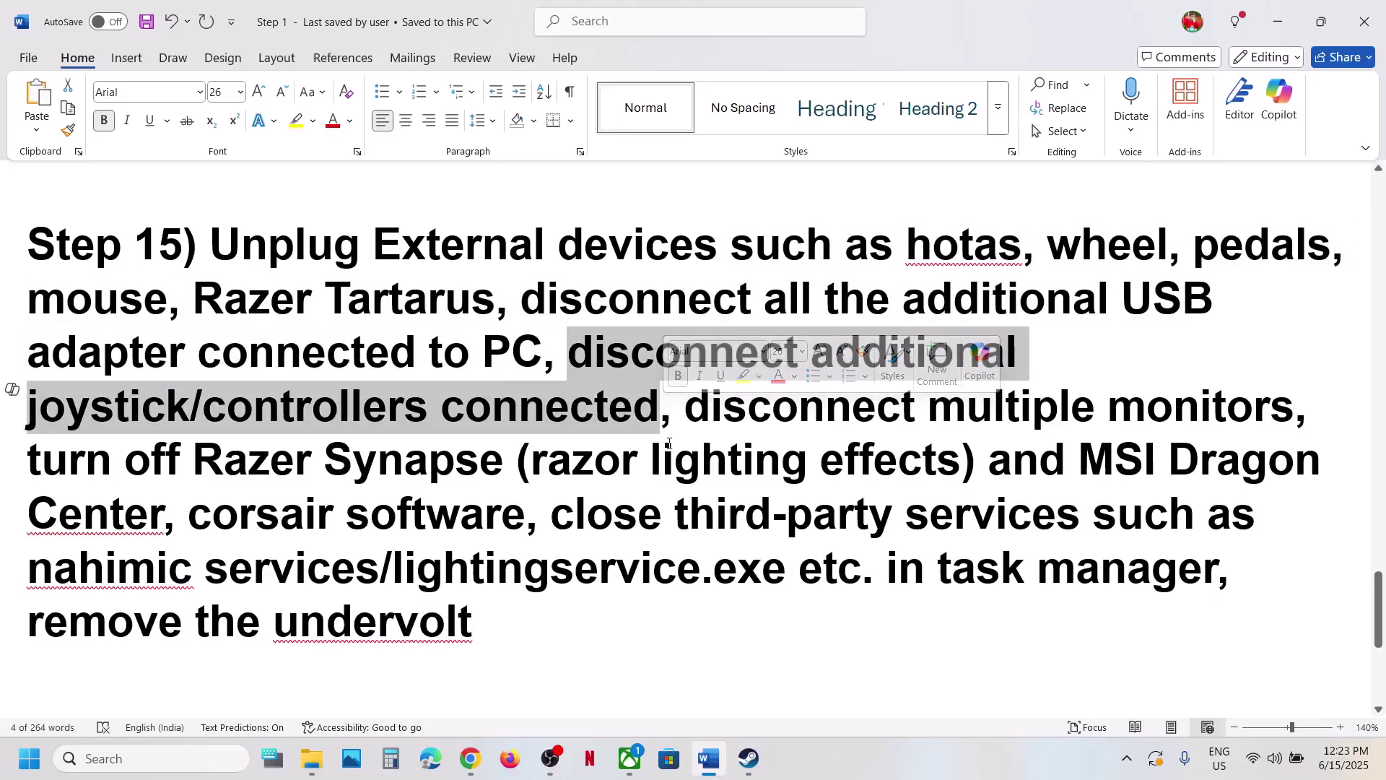
left_click_drag(688, 406, 1242, 395)
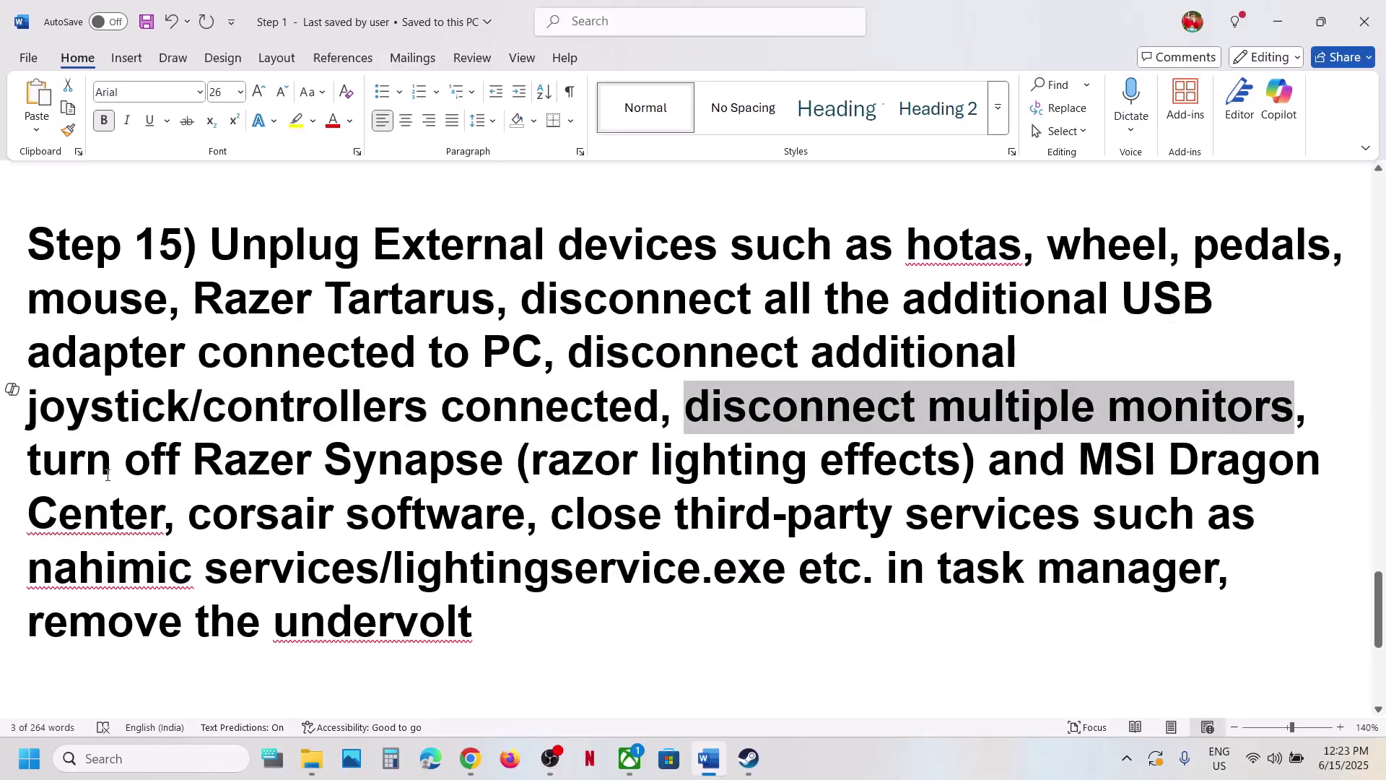
left_click_drag(74, 468, 1218, 573)
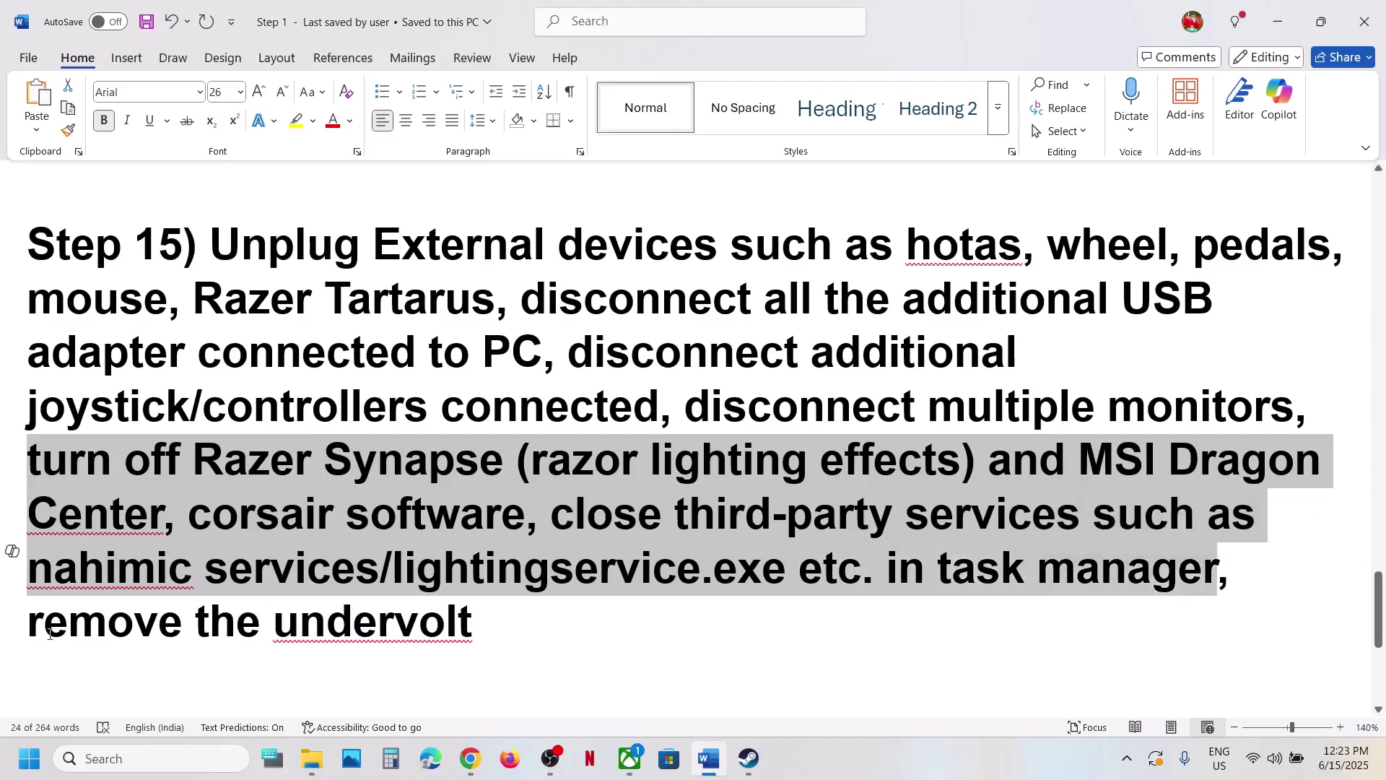
left_click_drag(49, 634, 498, 632)
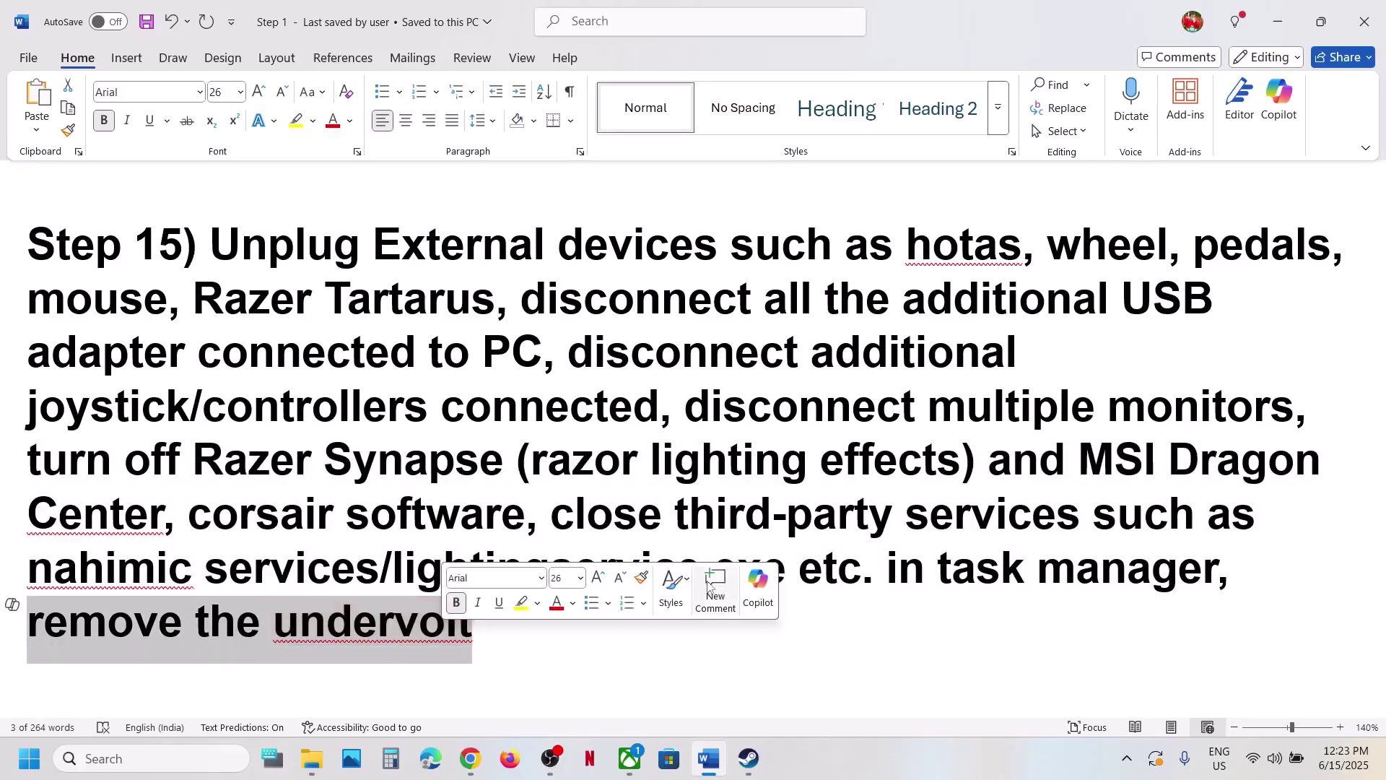
left_click(663, 460)
Step: Review Step 16 of the guide on updating the system BIOS and check the laptop's battery charge
scroll(665, 486, "down", 3)
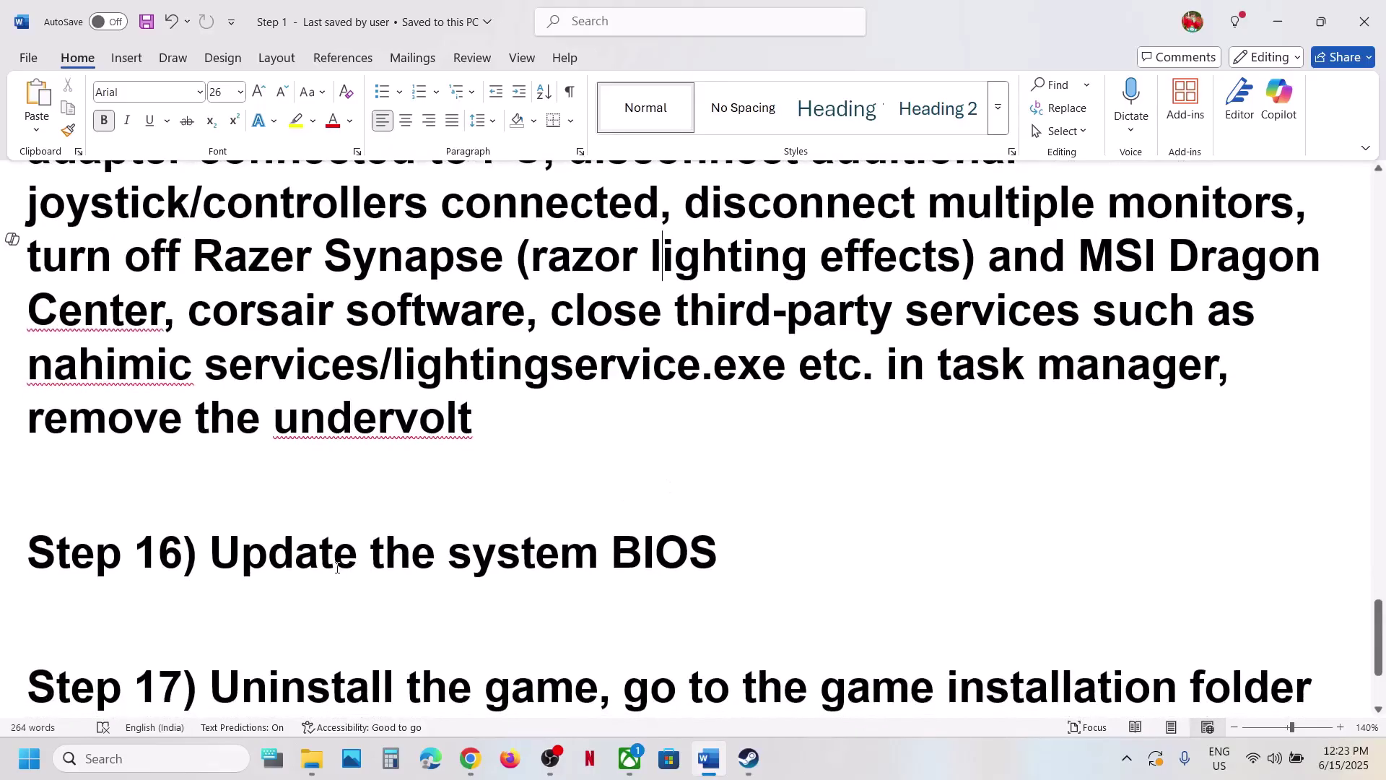
left_click_drag(337, 568, 737, 567)
scroll(484, 620, "up", 1)
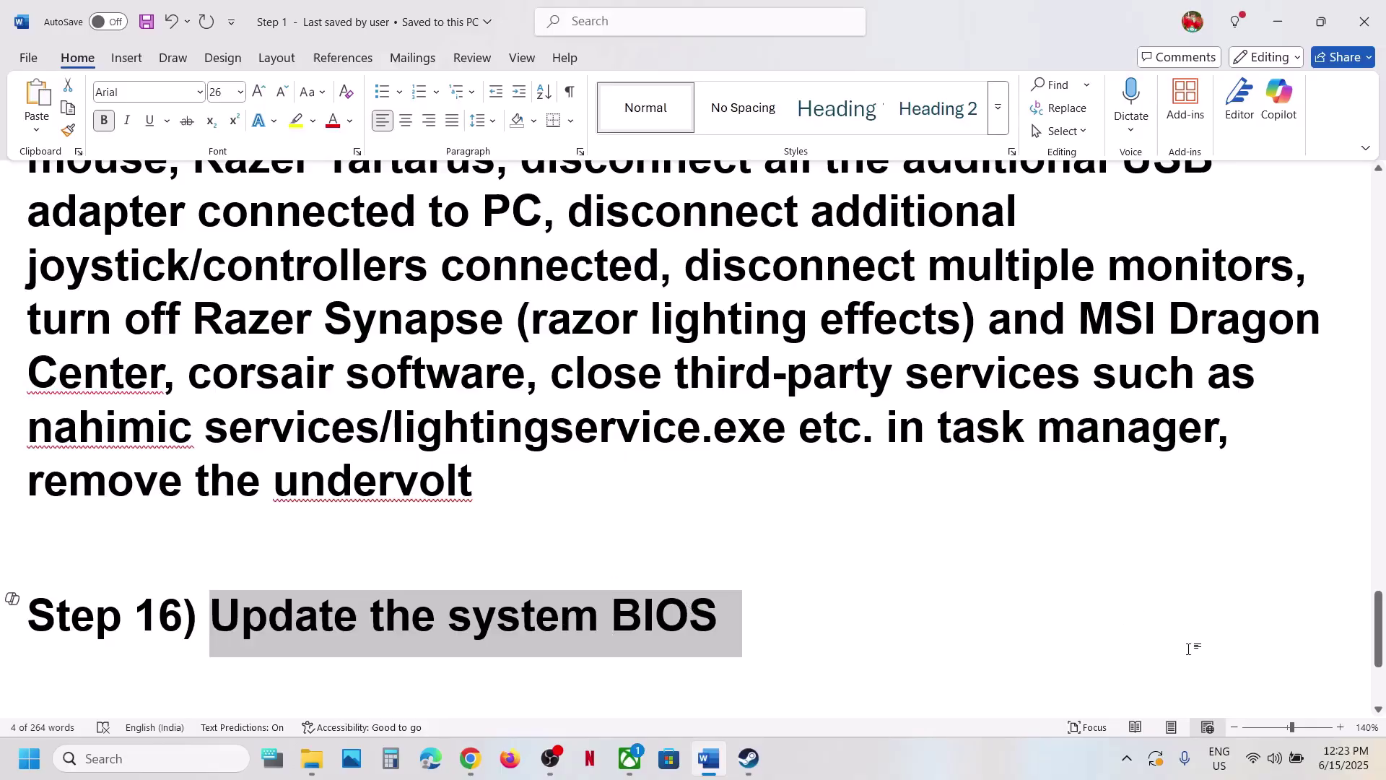
left_click(1275, 758)
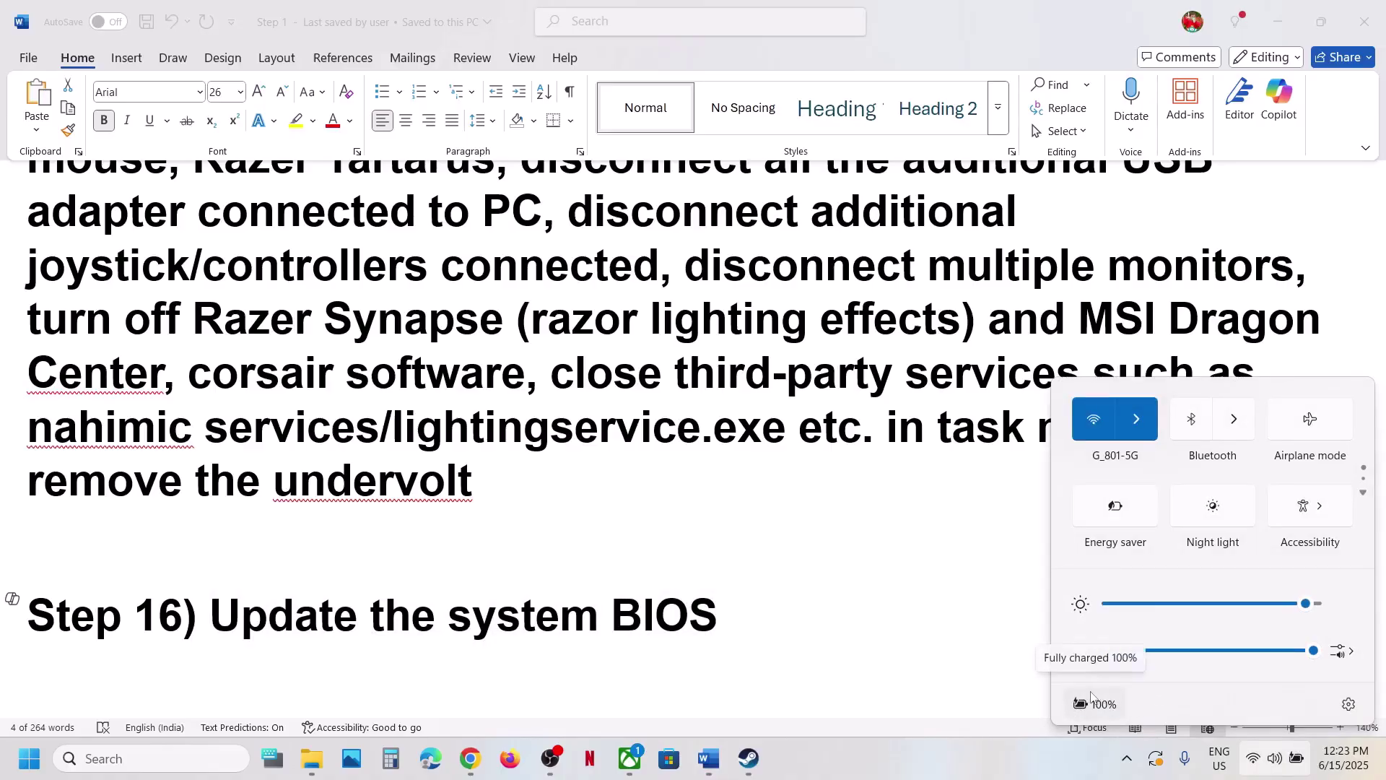
key("Escape")
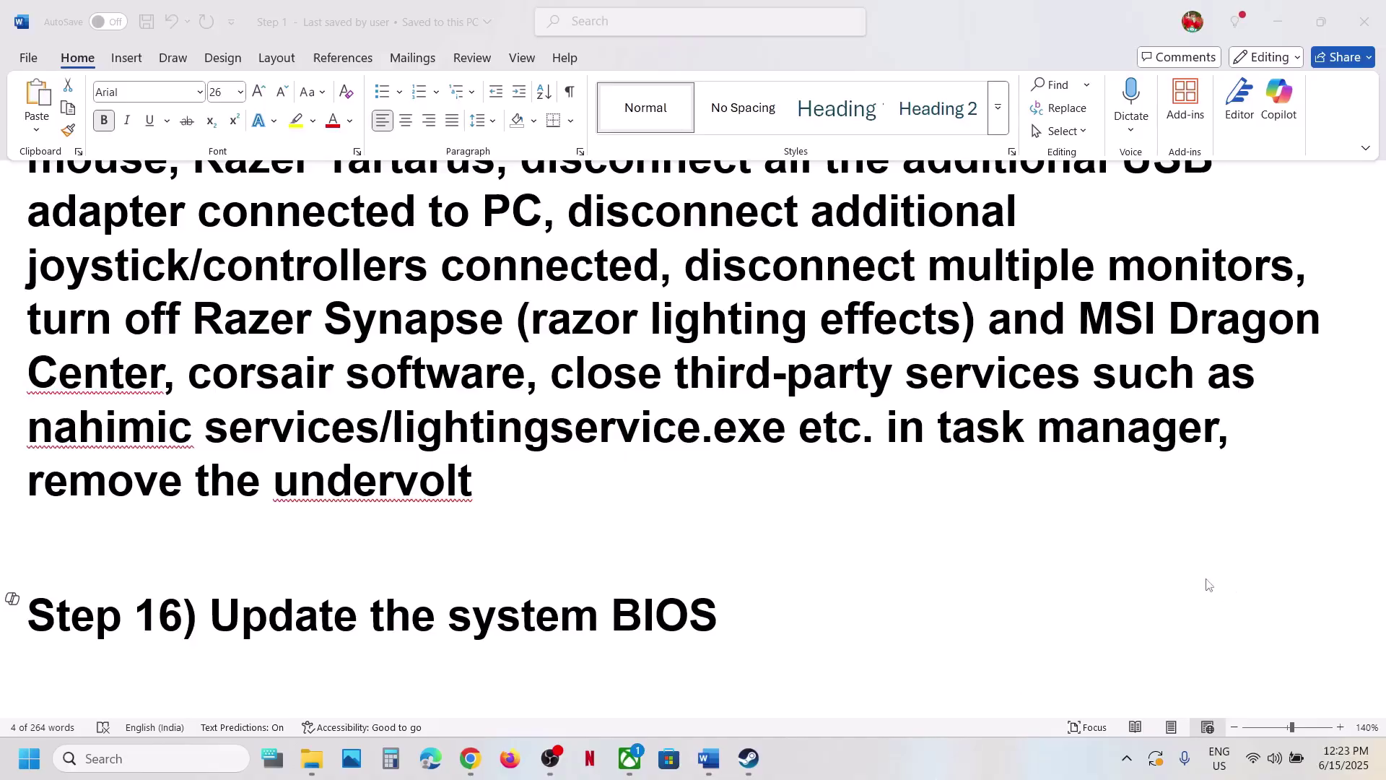
scroll(839, 588, "down", 3)
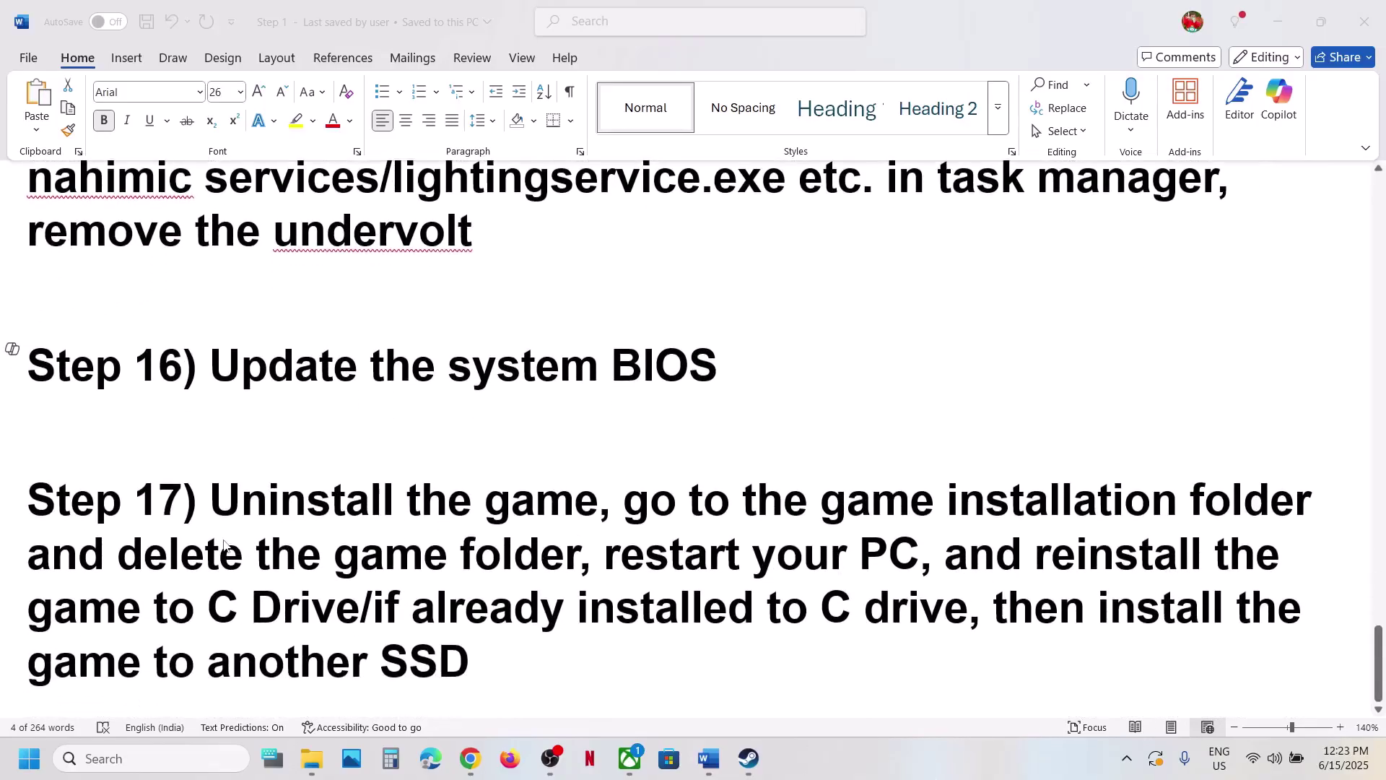